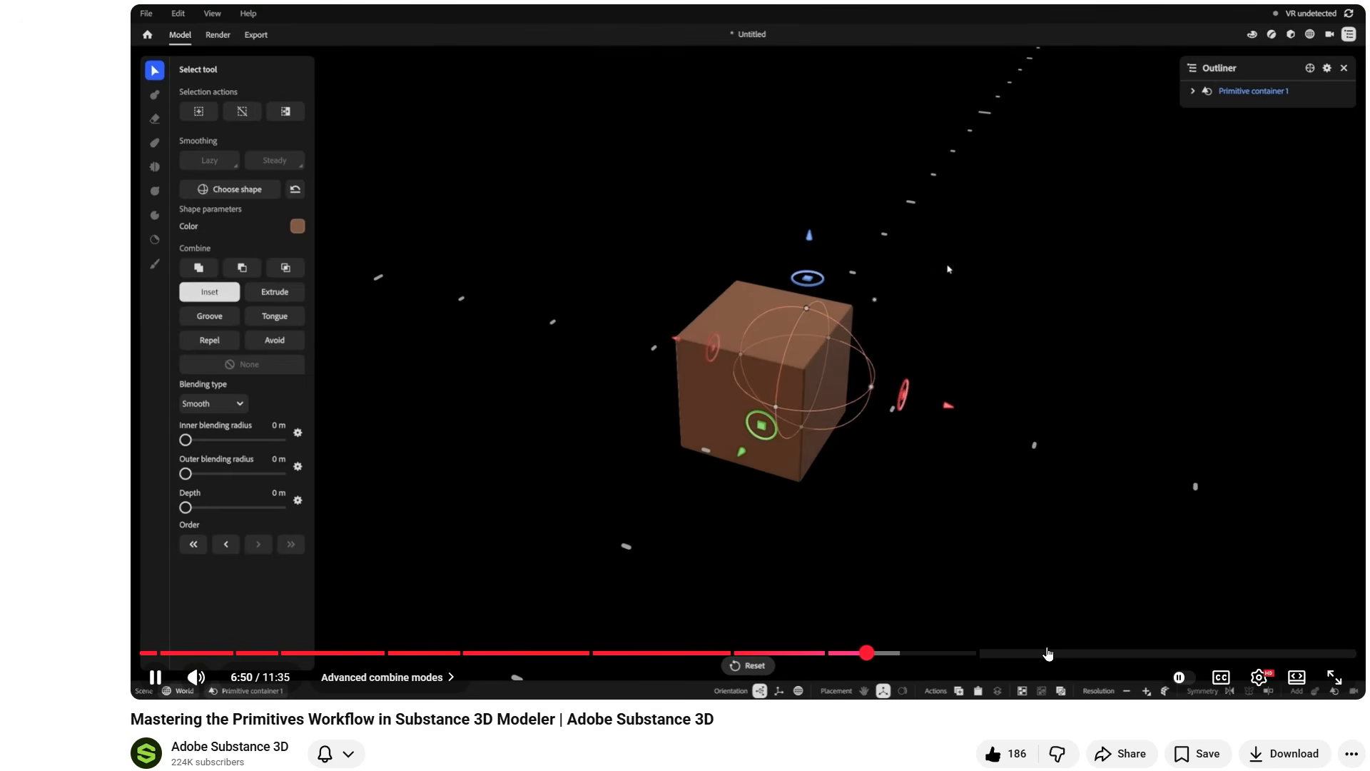
Skip ahead in the Substance 3D Modeler primitives video to the finished trophy in the Practical example chapter.
{"action": "left_click", "coordinate": [1047, 651]}
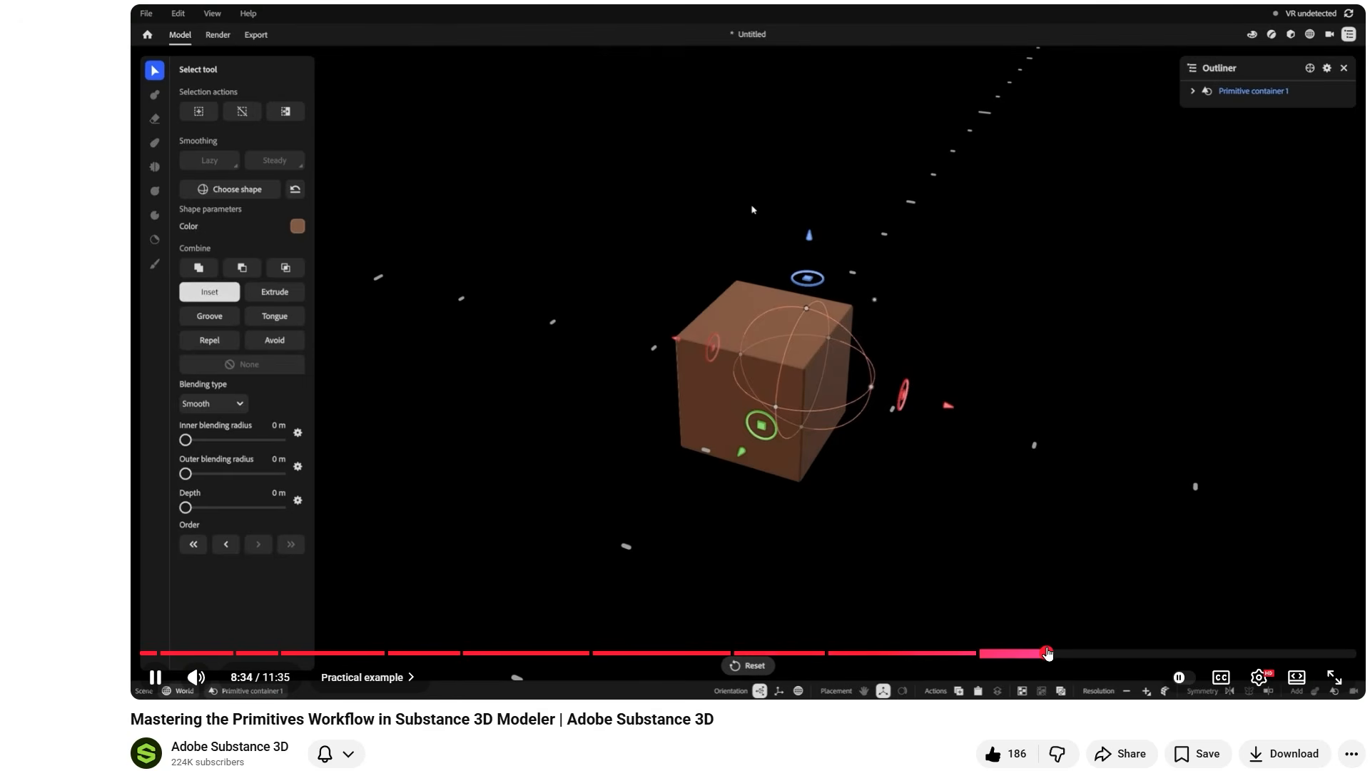
{"action": "left_click", "coordinate": [1319, 652]}
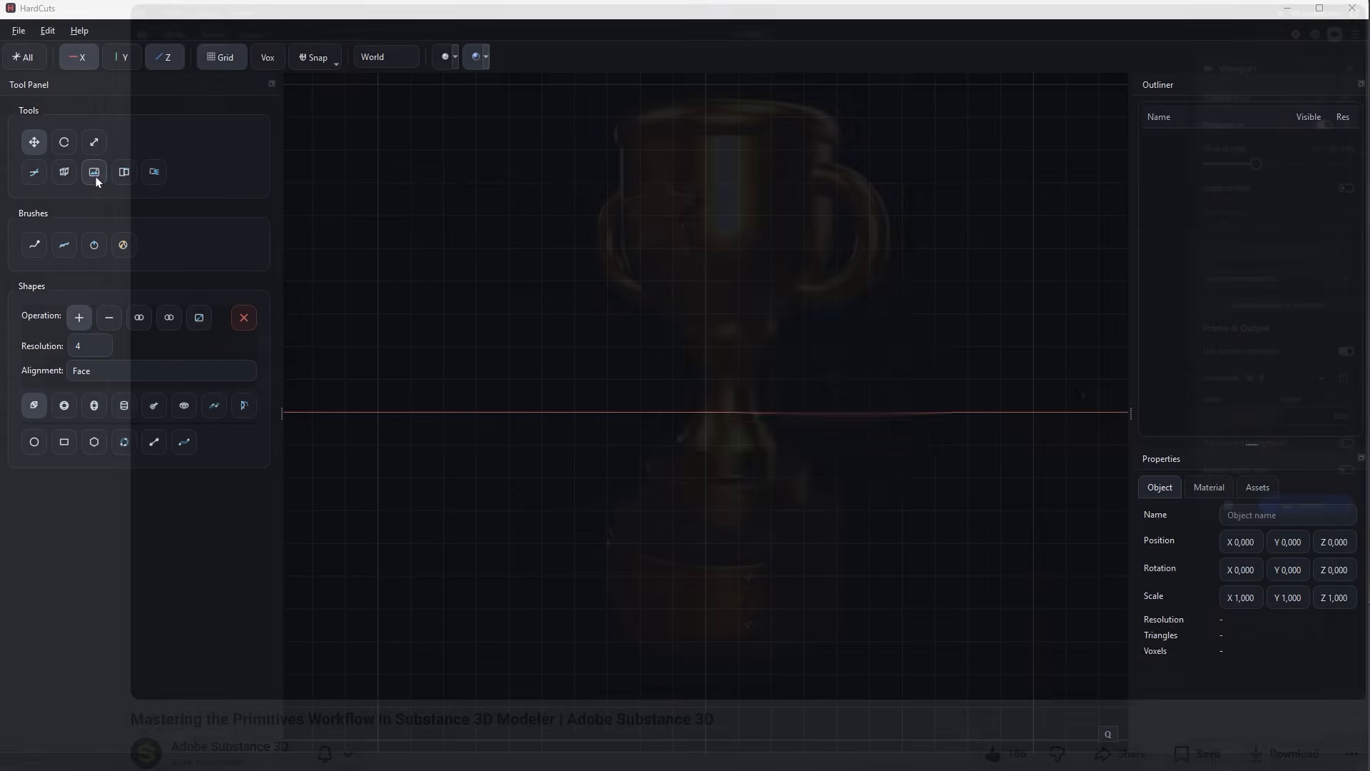
Switch to HardCuts and load Challice.png as the front reference backdrop at 55% opacity.
{"action": "left_click", "coordinate": [96, 177]}
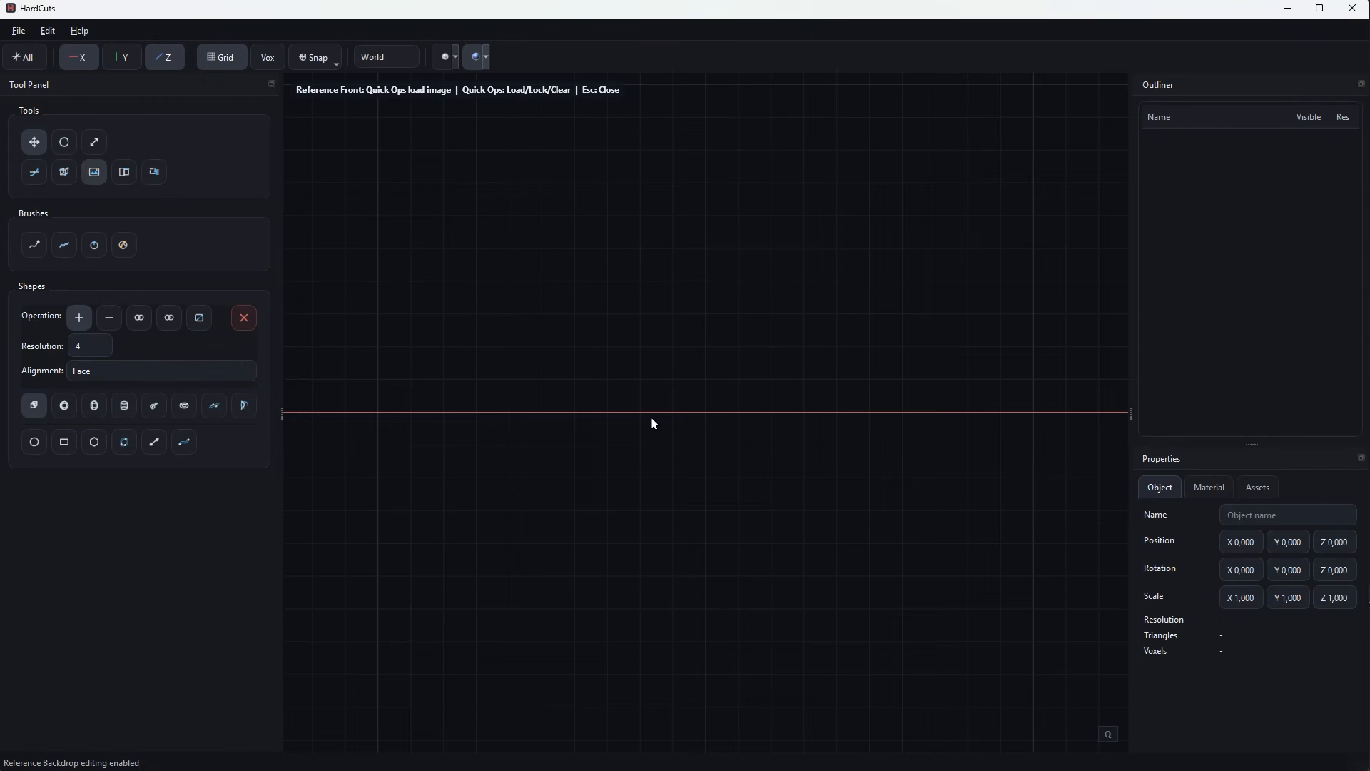
{"action": "key", "text": "q"}
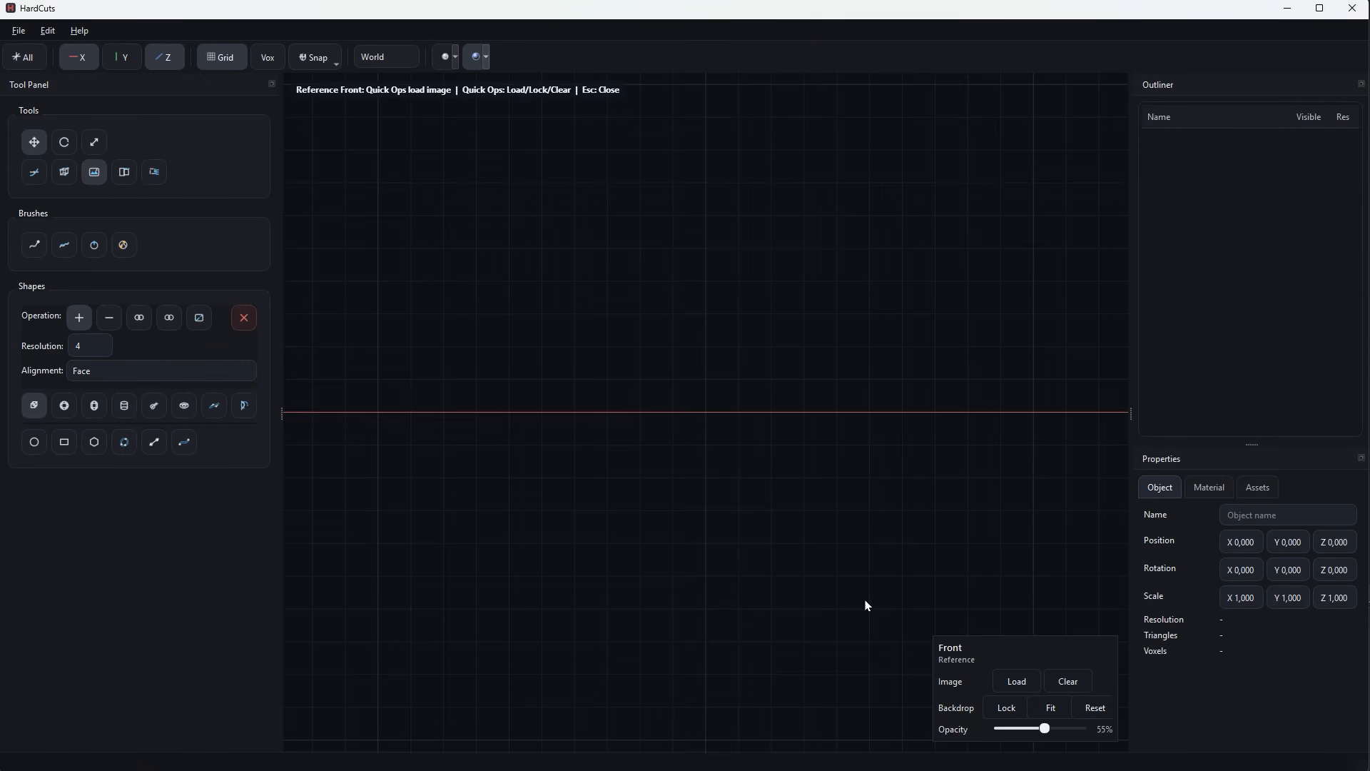
{"action": "left_click", "coordinate": [1023, 675]}
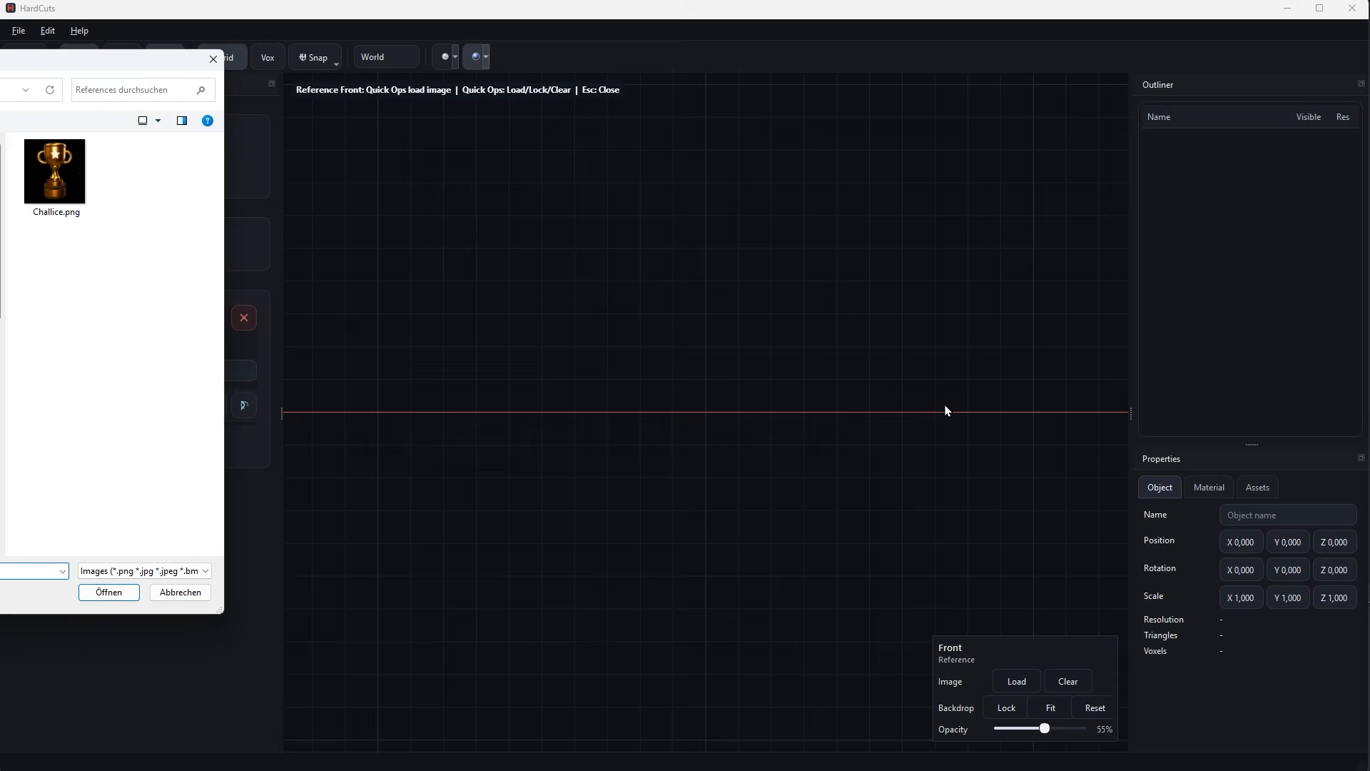
{"action": "left_click", "coordinate": [45, 182]}
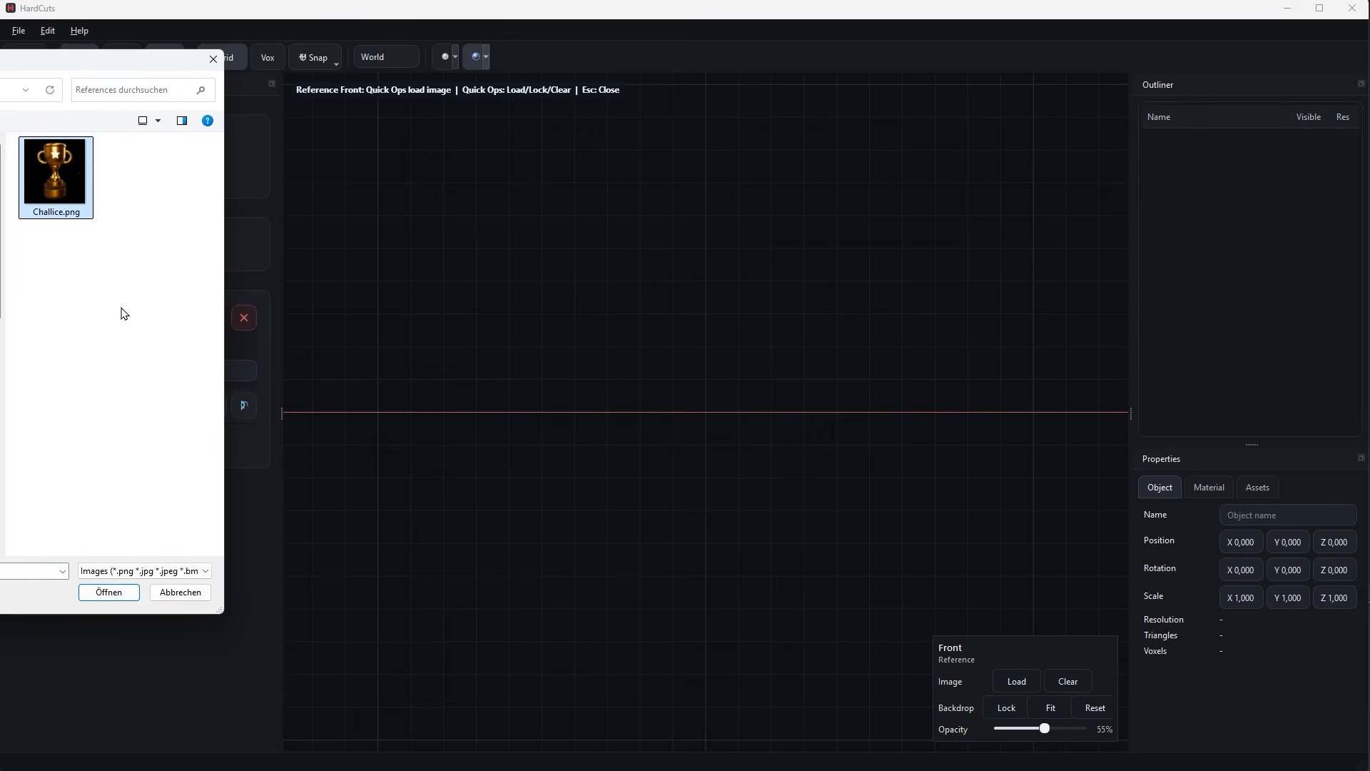
{"action": "left_click", "coordinate": [110, 592]}
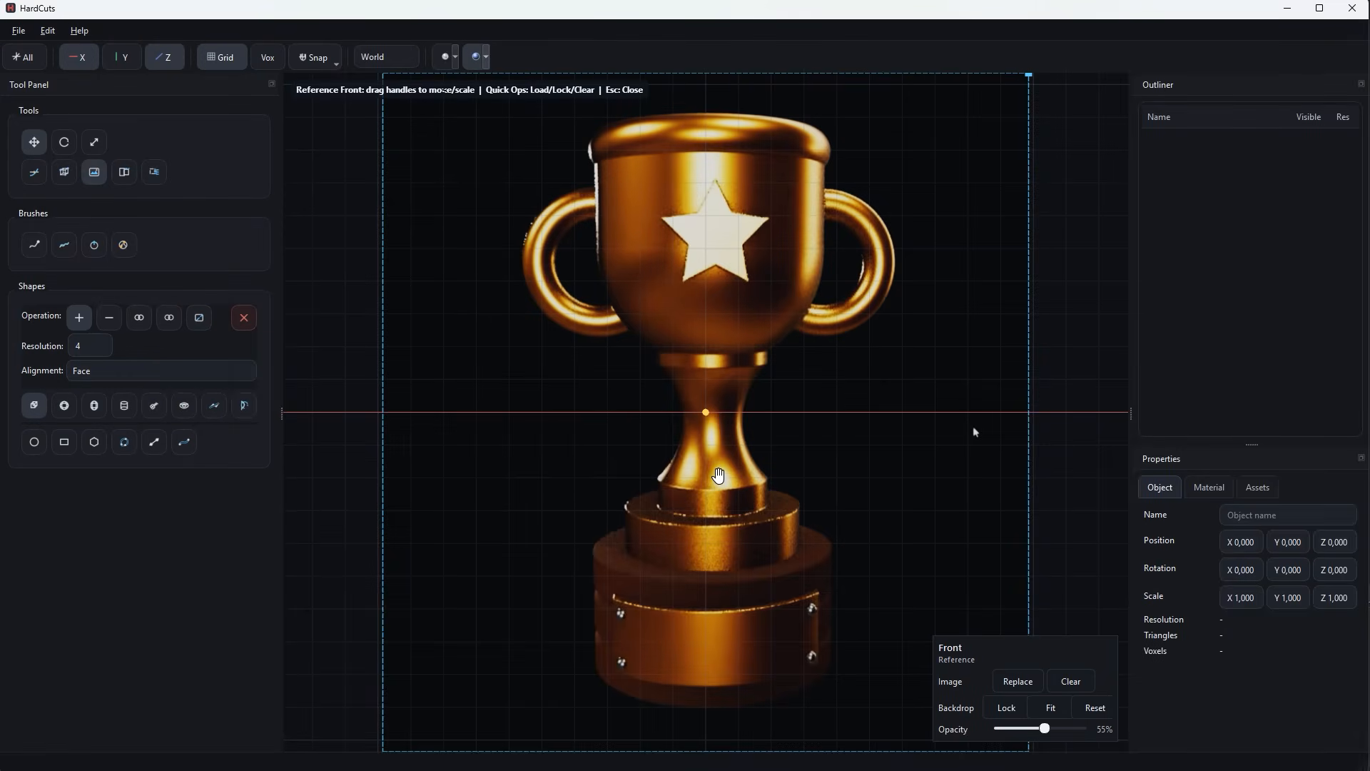
{"action": "scroll", "coordinate": [701, 468], "scroll_direction": "down", "scroll_amount": 3}
{"action": "middle_click_drag", "start_coordinate": [1003, 498], "coordinate": [984, 489]}
{"action": "mouse_move", "coordinate": [1044, 728]}
{"action": "left_mouse_down"}
{"action": "mouse_move", "coordinate": [1013, 728]}
{"action": "mouse_move", "coordinate": [1044, 728]}
{"action": "left_mouse_up"}
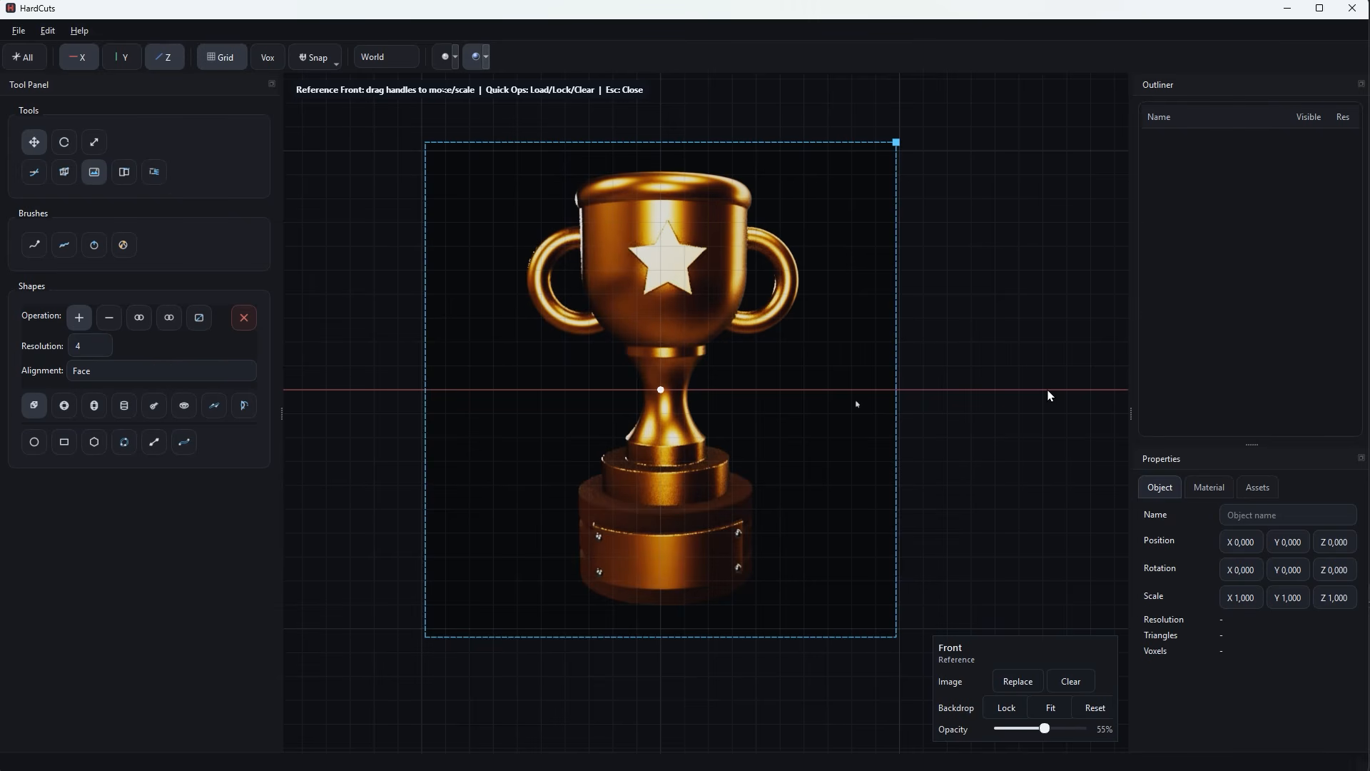
Create a capsule as wide as the trophy's cup and raise it until its rounded end meets the cup's underside.
{"action": "left_click", "coordinate": [94, 406]}
{"action": "left_click_drag", "start_coordinate": [663, 381], "coordinate": [735, 262]}
{"action": "key", "text": "r"}
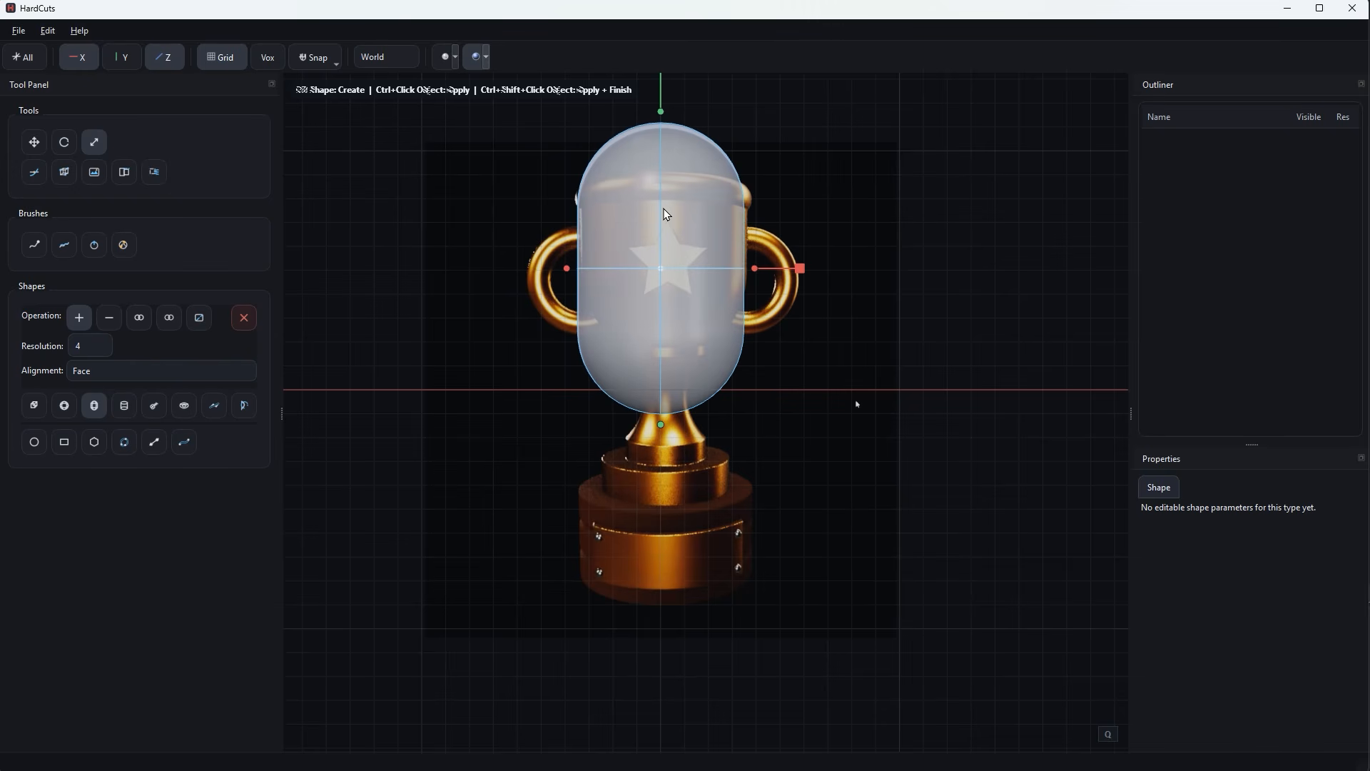
{"action": "key", "text": "w"}
{"action": "left_click_drag", "start_coordinate": [662, 242], "coordinate": [658, 181]}
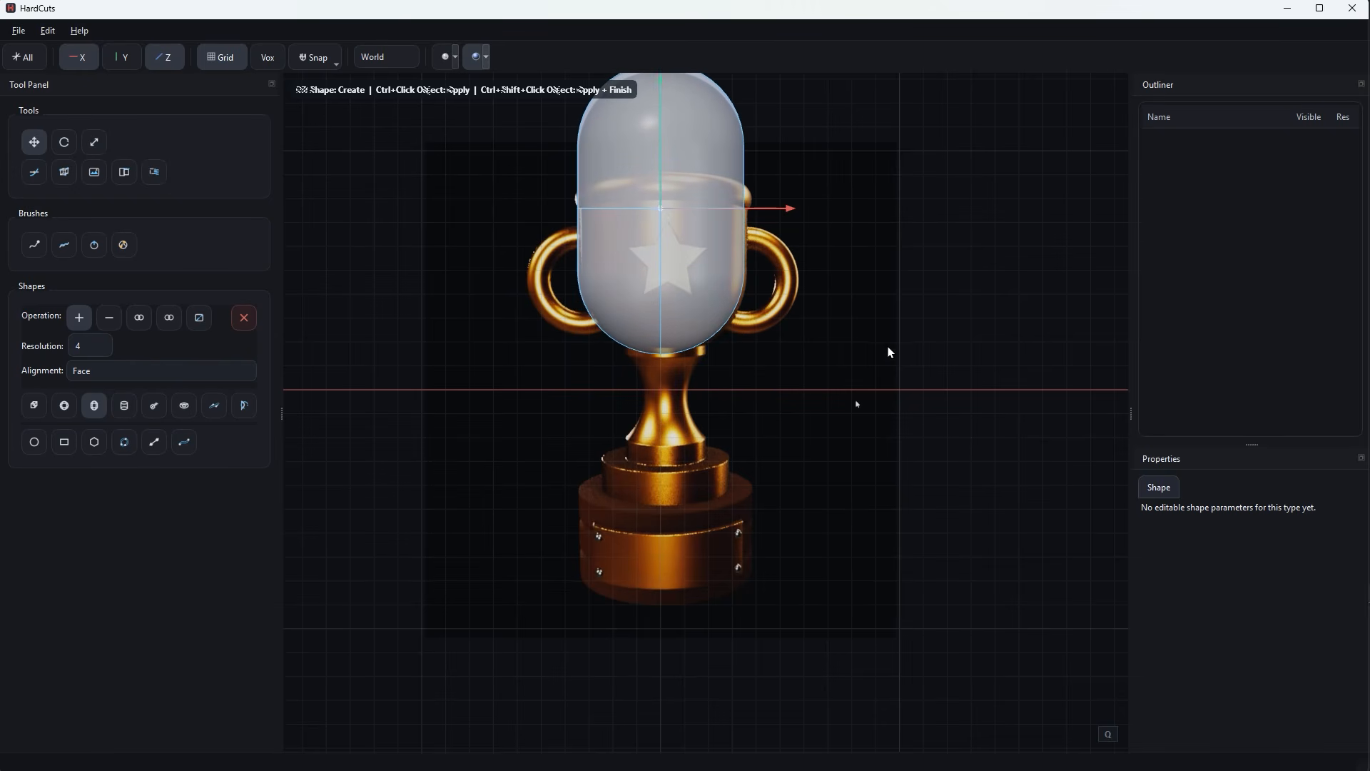
{"action": "scroll", "coordinate": [888, 345], "scroll_direction": "down", "scroll_amount": 1}
{"action": "middle_click_drag", "start_coordinate": [893, 328], "coordinate": [882, 371]}
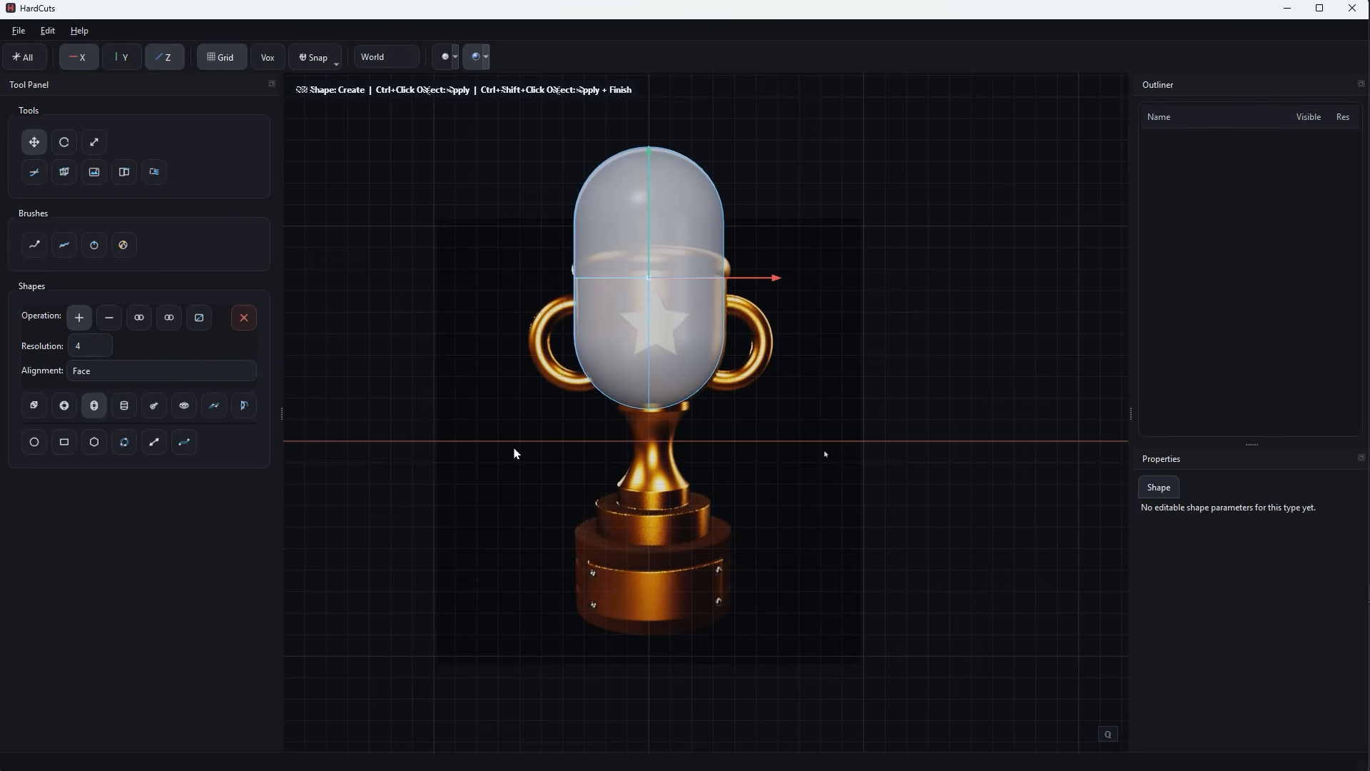
{"action": "key", "text": "Return"}
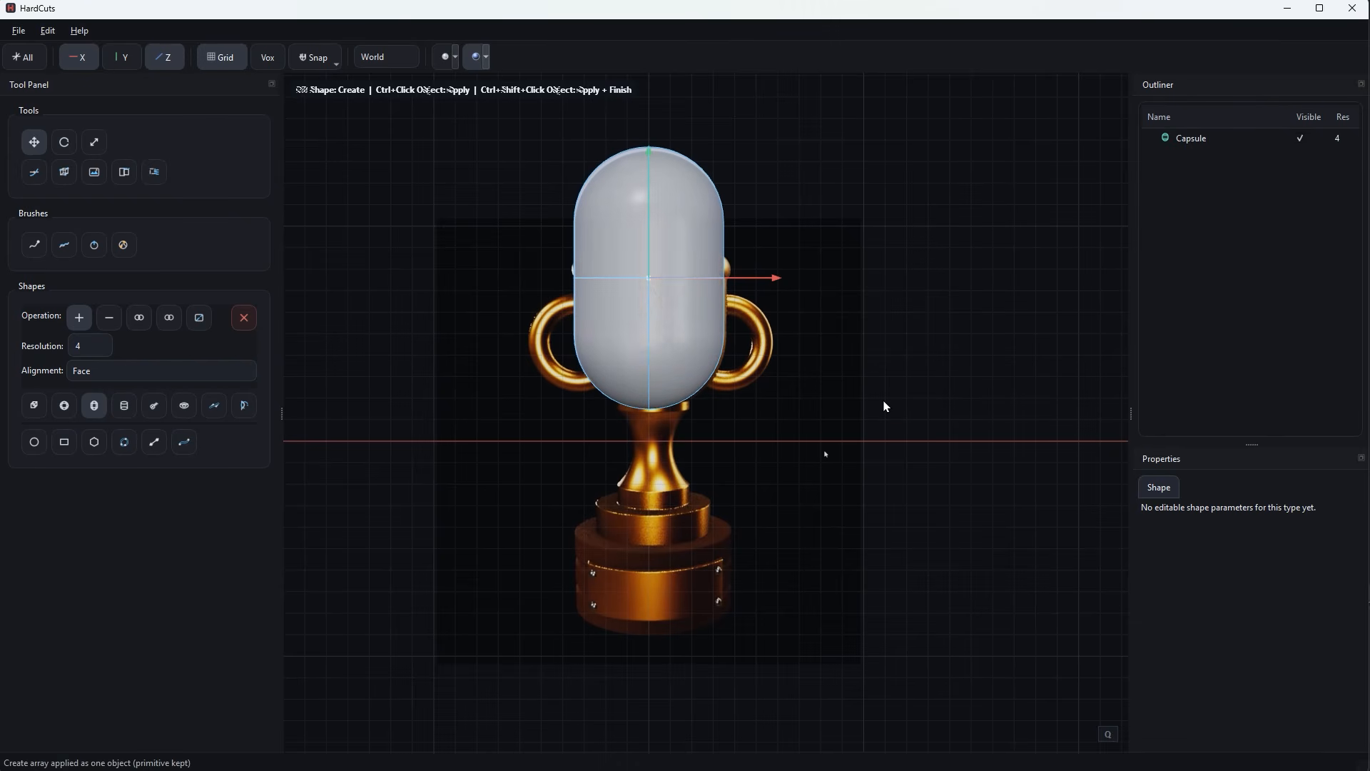
{"action": "key", "text": "Escape"}
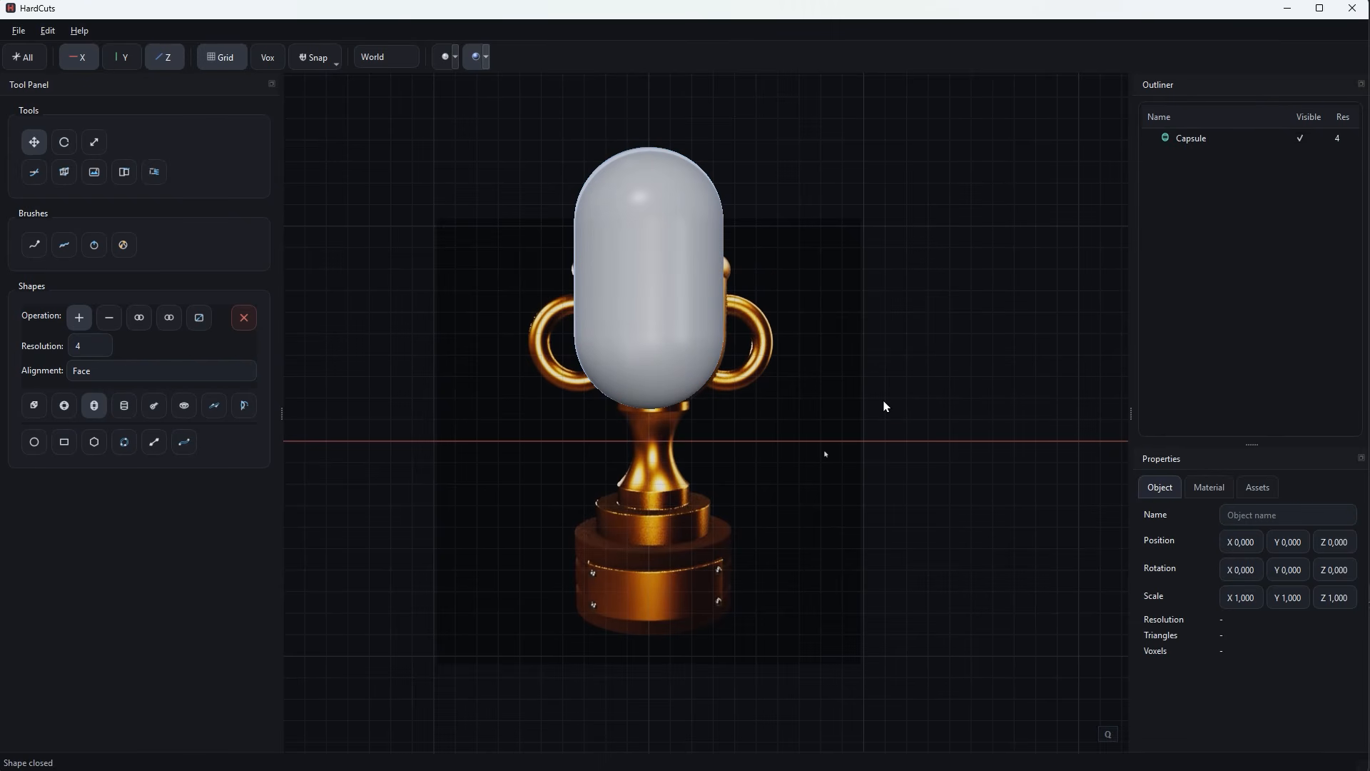
Set the capsule's material opacity to 74%.
{"action": "left_click", "coordinate": [628, 309]}
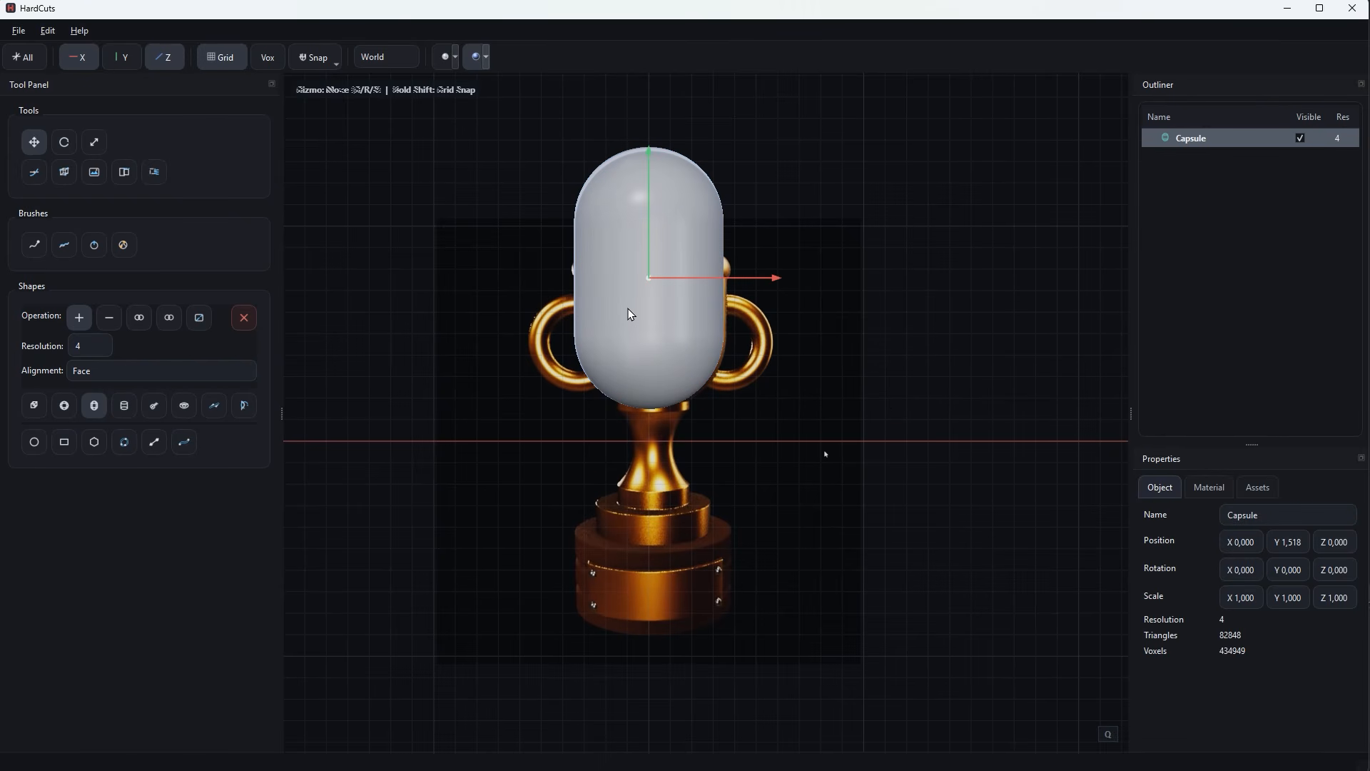
{"action": "left_click", "coordinate": [1208, 487]}
{"action": "left_click_drag", "start_coordinate": [1317, 608], "coordinate": [1294, 612]}
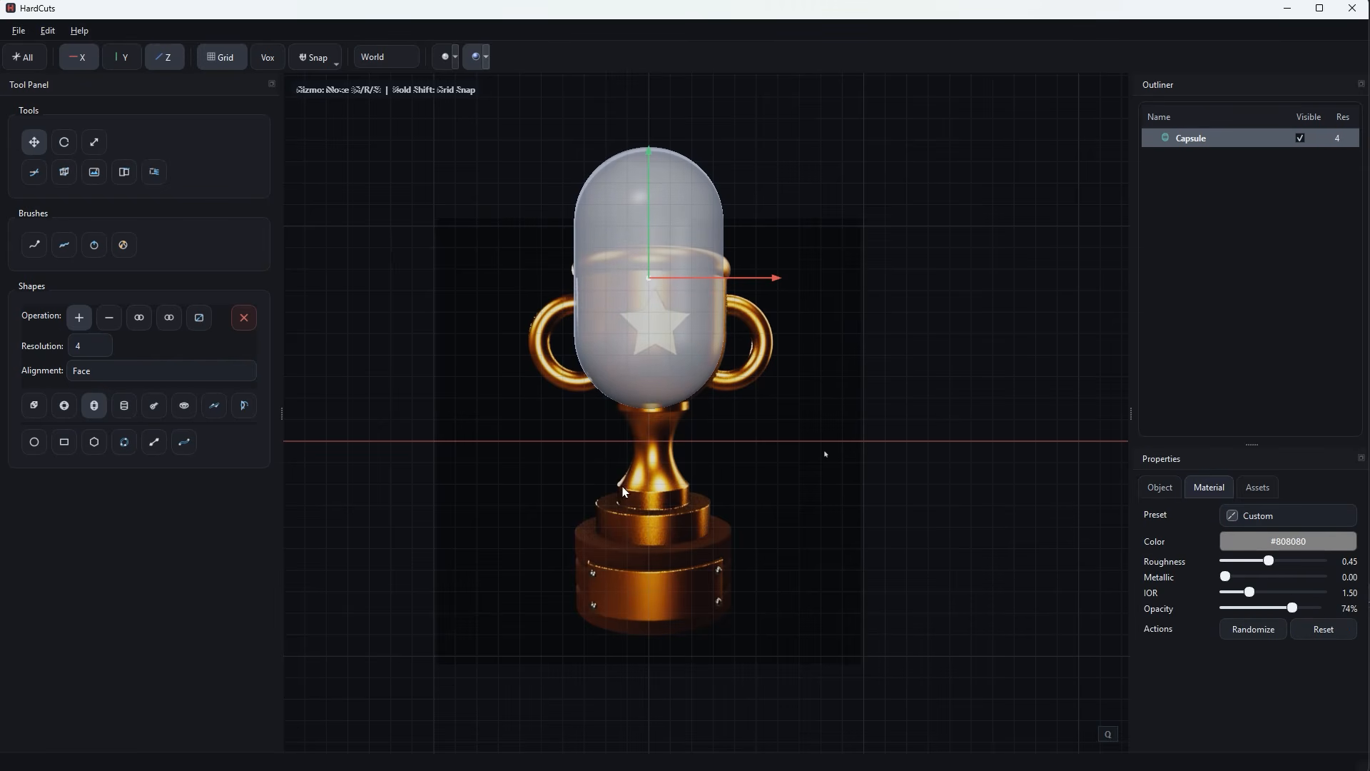
Subtract a rectangle from the capsule's upper part, cutting it flat at the cup's rim in the reference.
{"action": "left_click", "coordinate": [64, 441]}
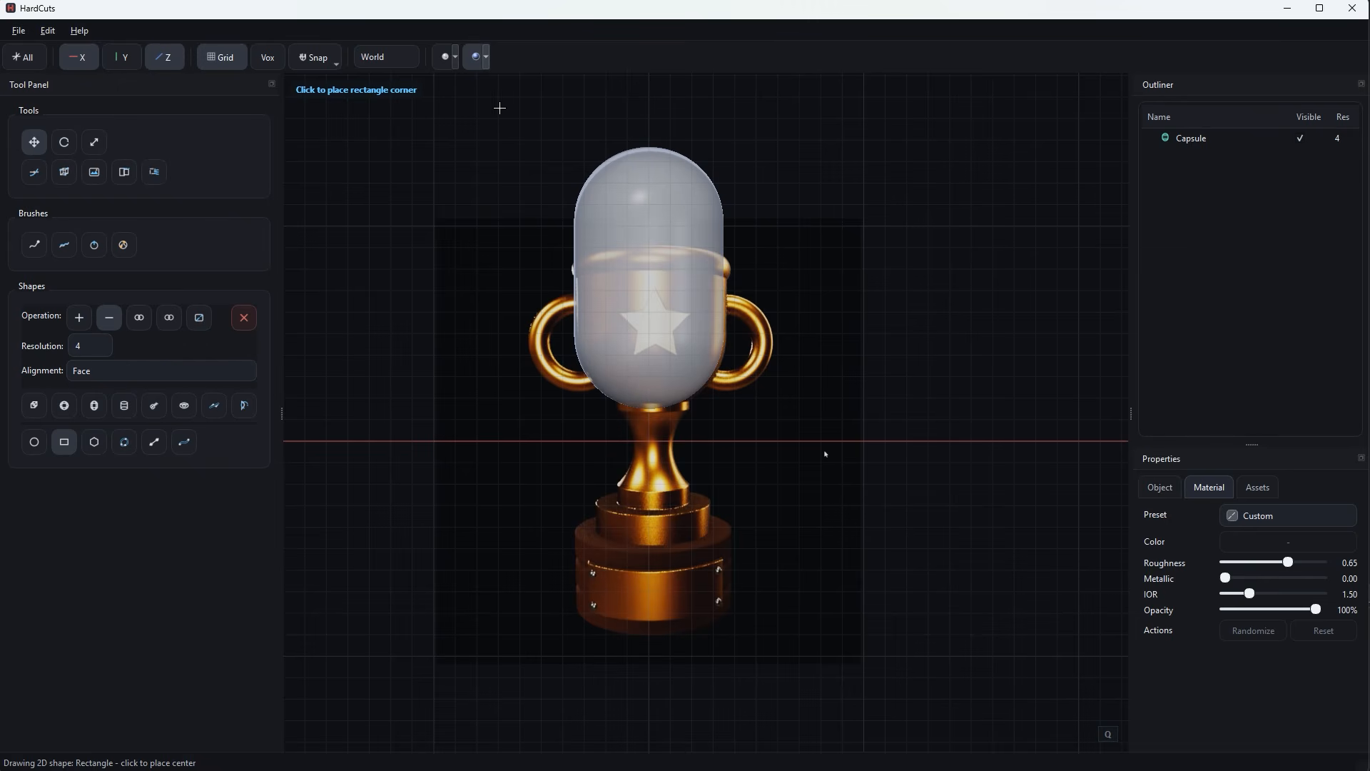
{"action": "left_click", "coordinate": [526, 129]}
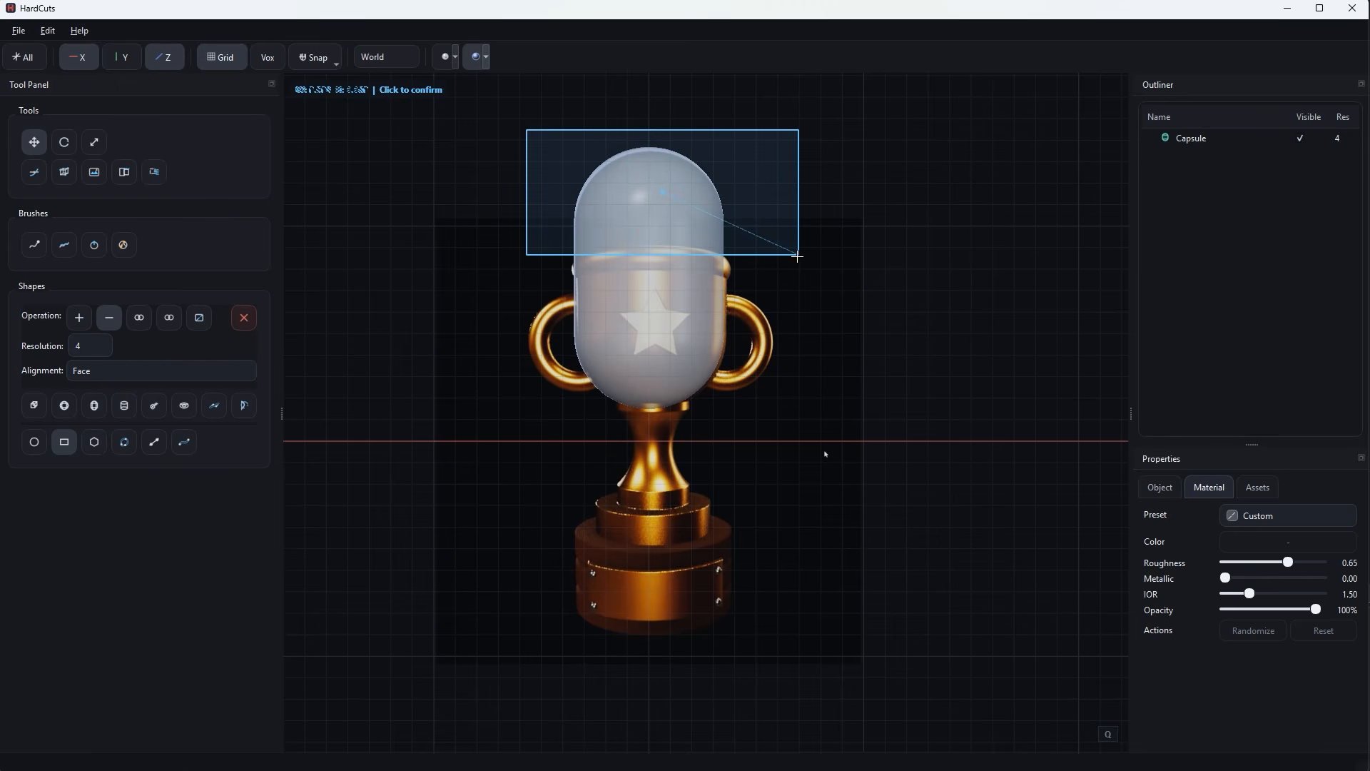
{"action": "left_click", "coordinate": [797, 255]}
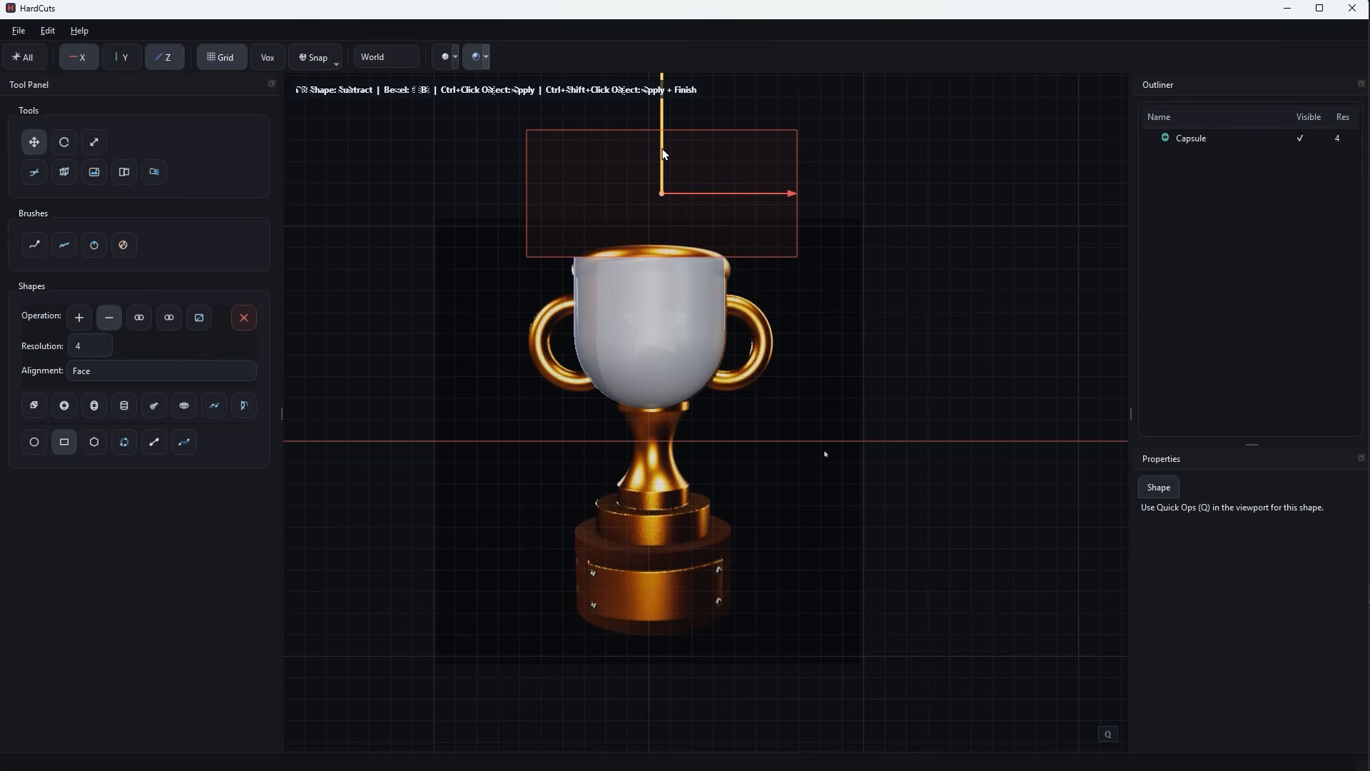
{"action": "left_click_drag", "start_coordinate": [662, 149], "coordinate": [663, 147]}
{"action": "left_click", "coordinate": [689, 355], "text": "ctrl"}
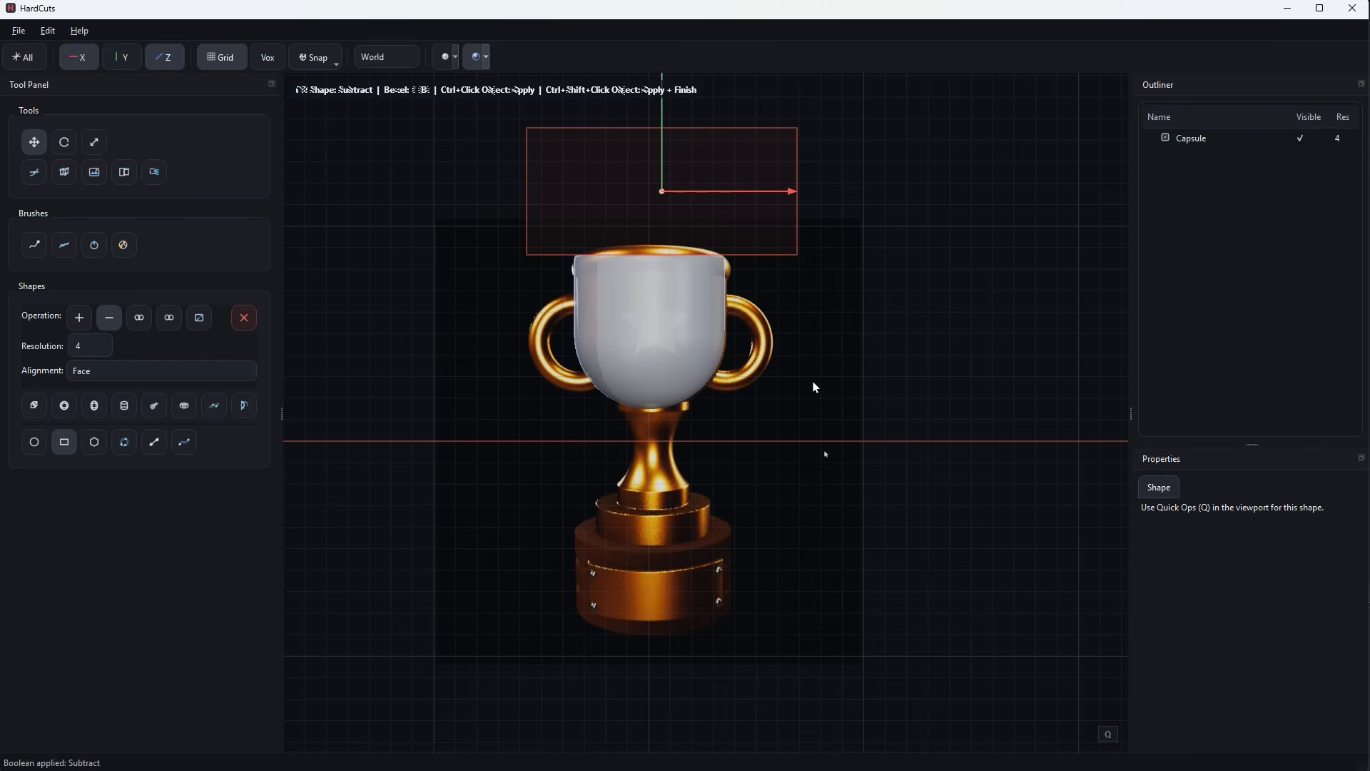
{"action": "left_click", "coordinate": [814, 383]}
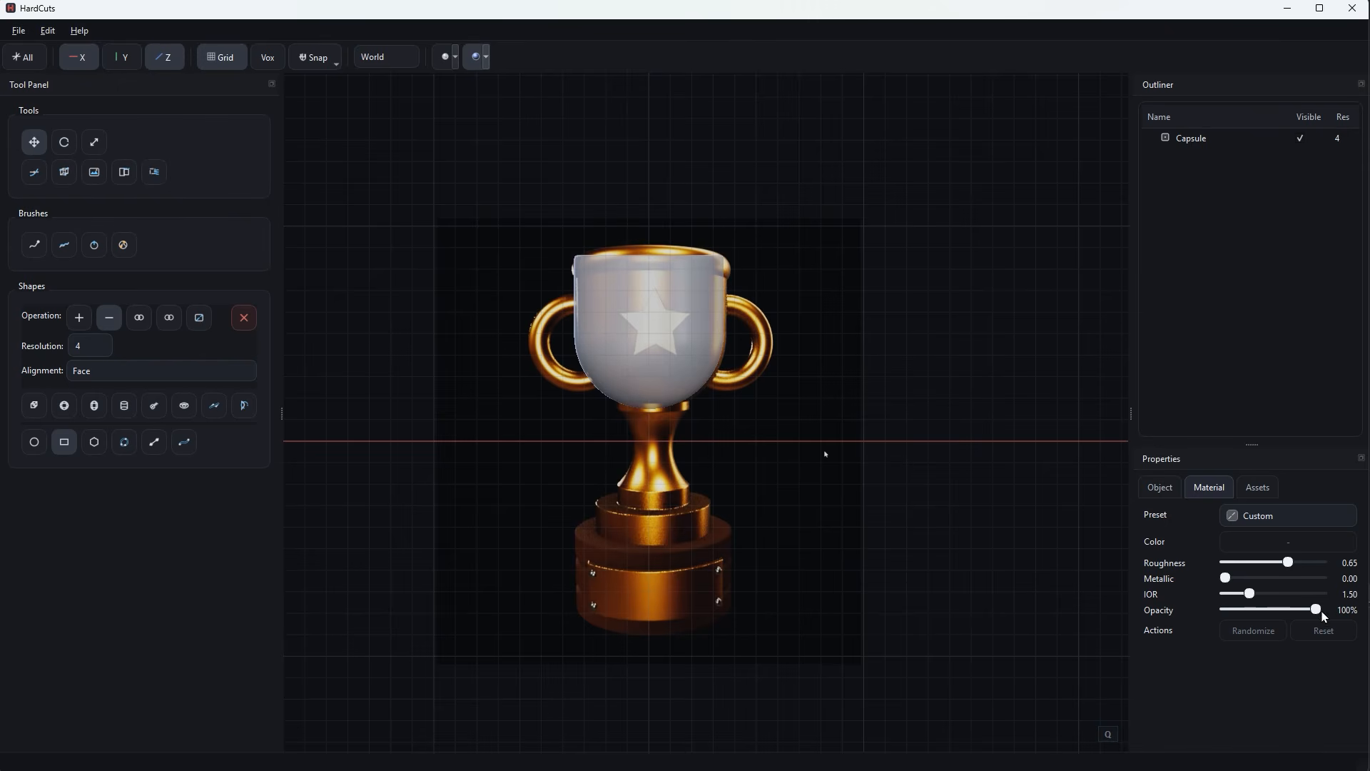
Set the trimmed capsule's material opacity to 100%.
{"action": "left_click", "coordinate": [641, 370]}
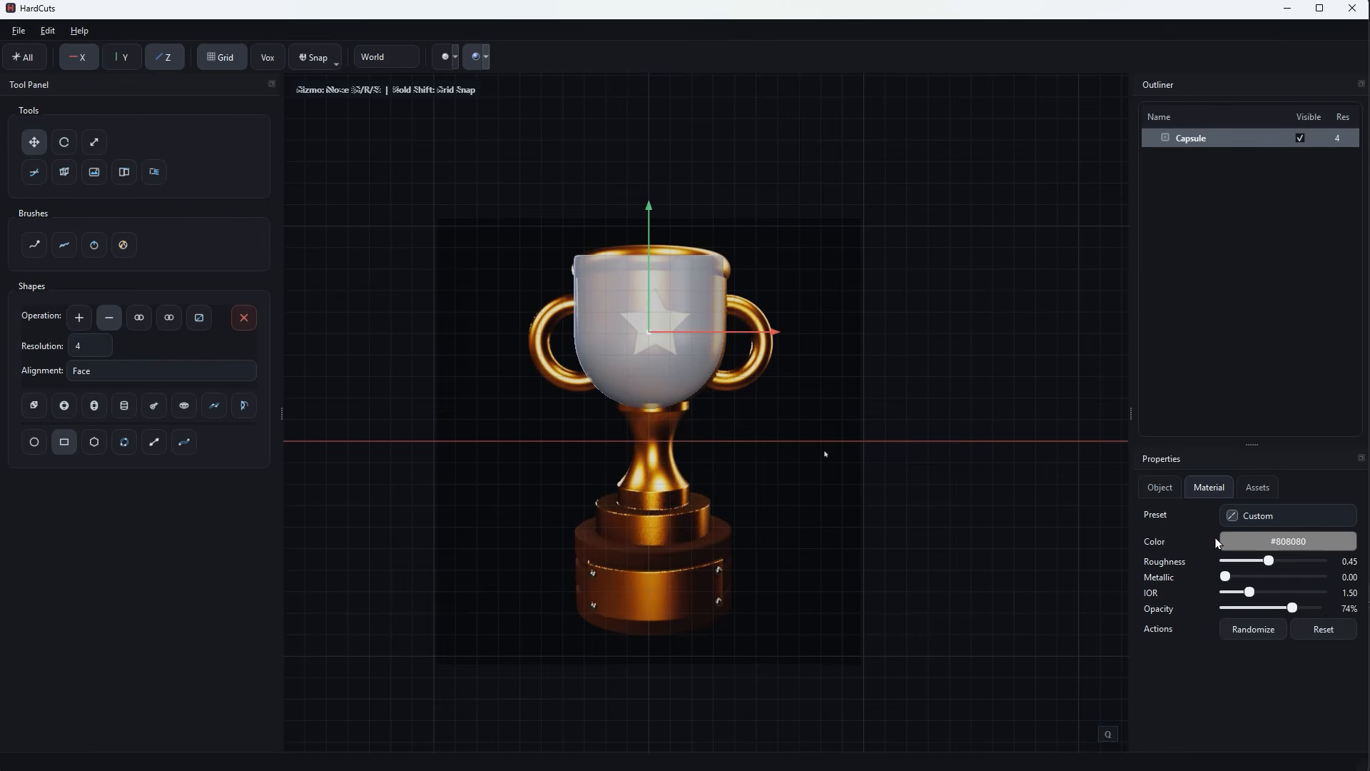
{"action": "middle_click_drag", "start_coordinate": [826, 452], "coordinate": [757, 400]}
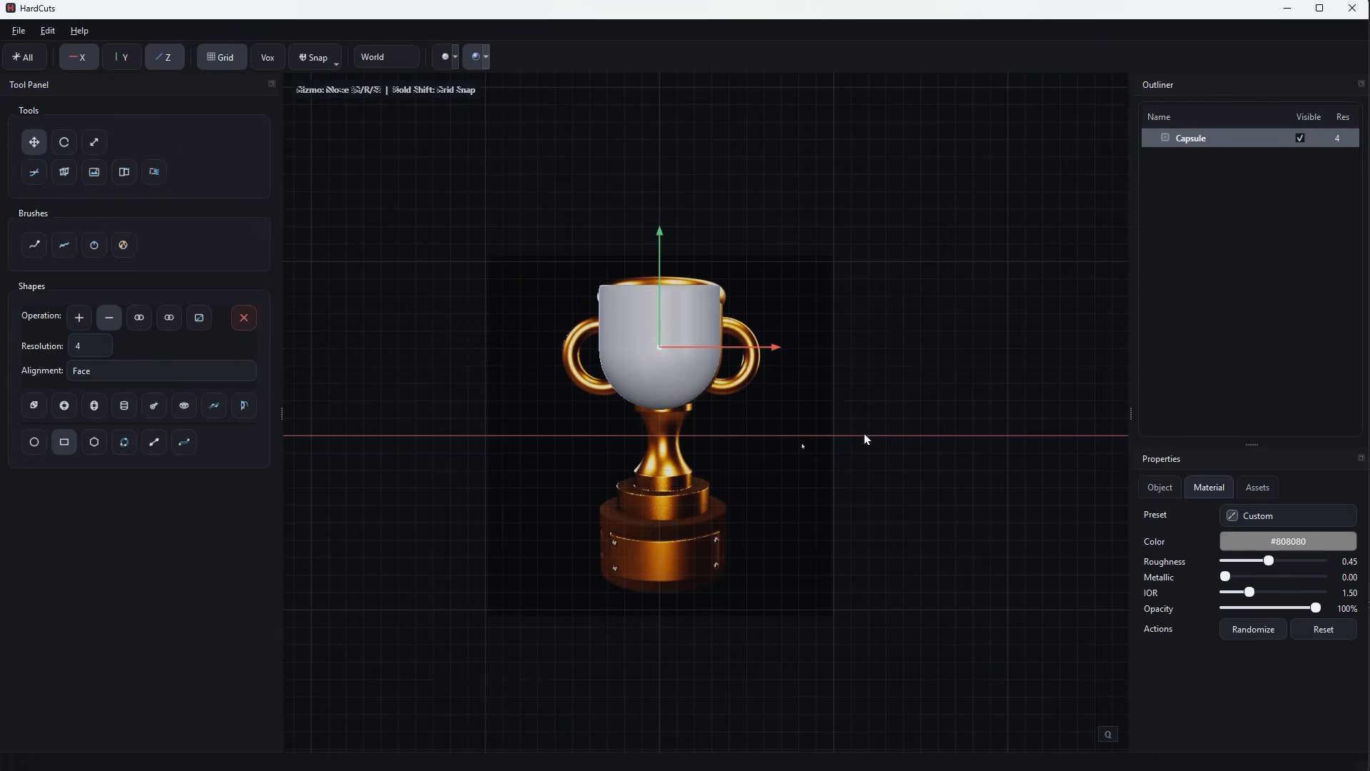
Create a cylinder for the trophy's stem, scaled down and stretched between the cup's underside and the base.
{"action": "left_click", "coordinate": [124, 406]}
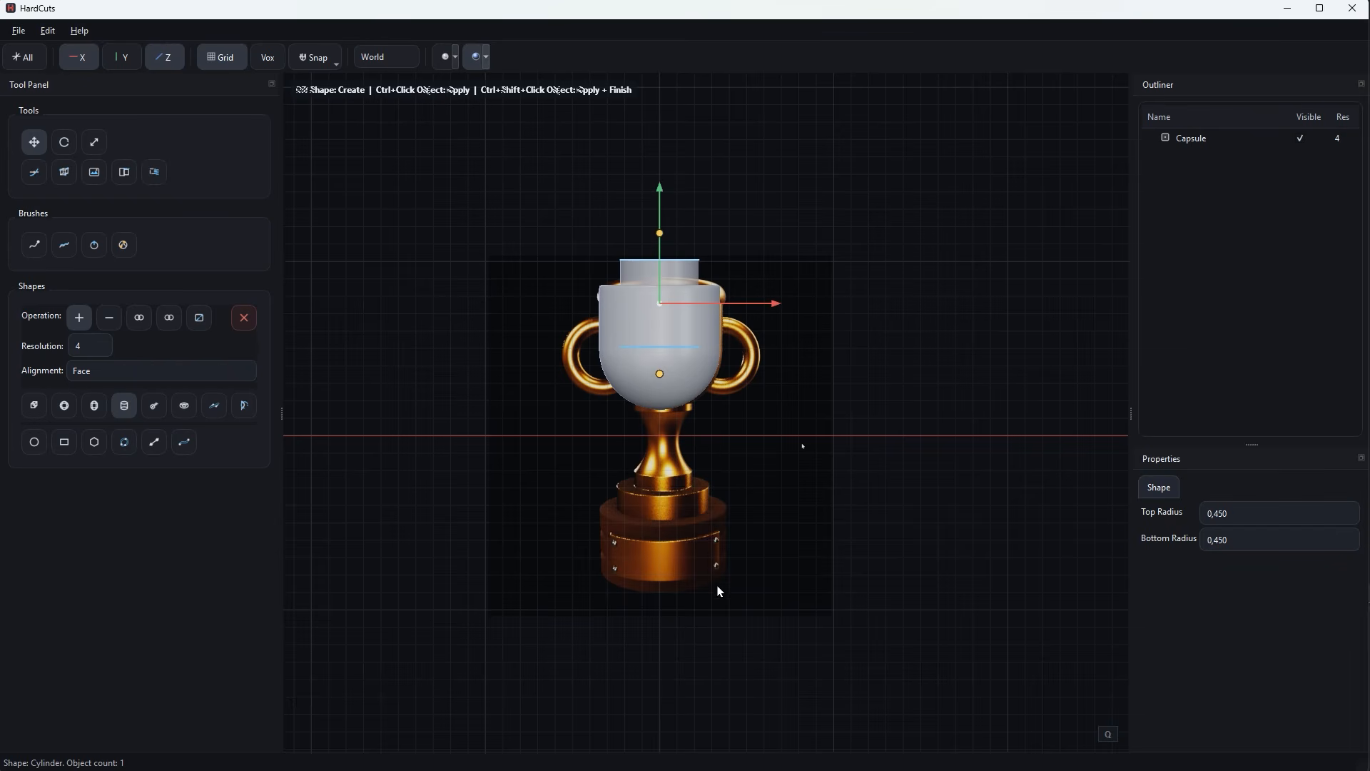
{"action": "left_click_drag", "start_coordinate": [660, 198], "coordinate": [670, 341]}
{"action": "scroll", "coordinate": [801, 582], "scroll_direction": "up", "scroll_amount": 4}
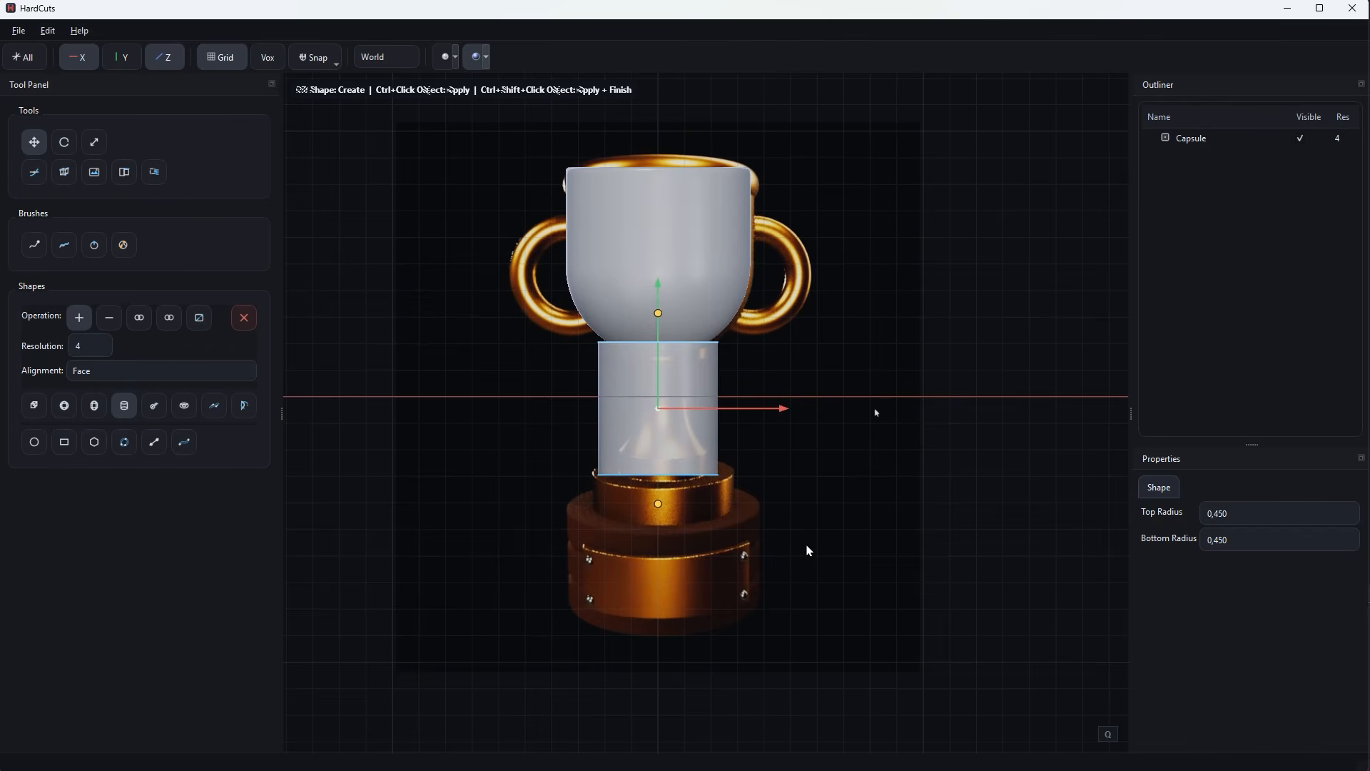
{"action": "scroll", "coordinate": [807, 550], "scroll_direction": "down", "scroll_amount": 2}
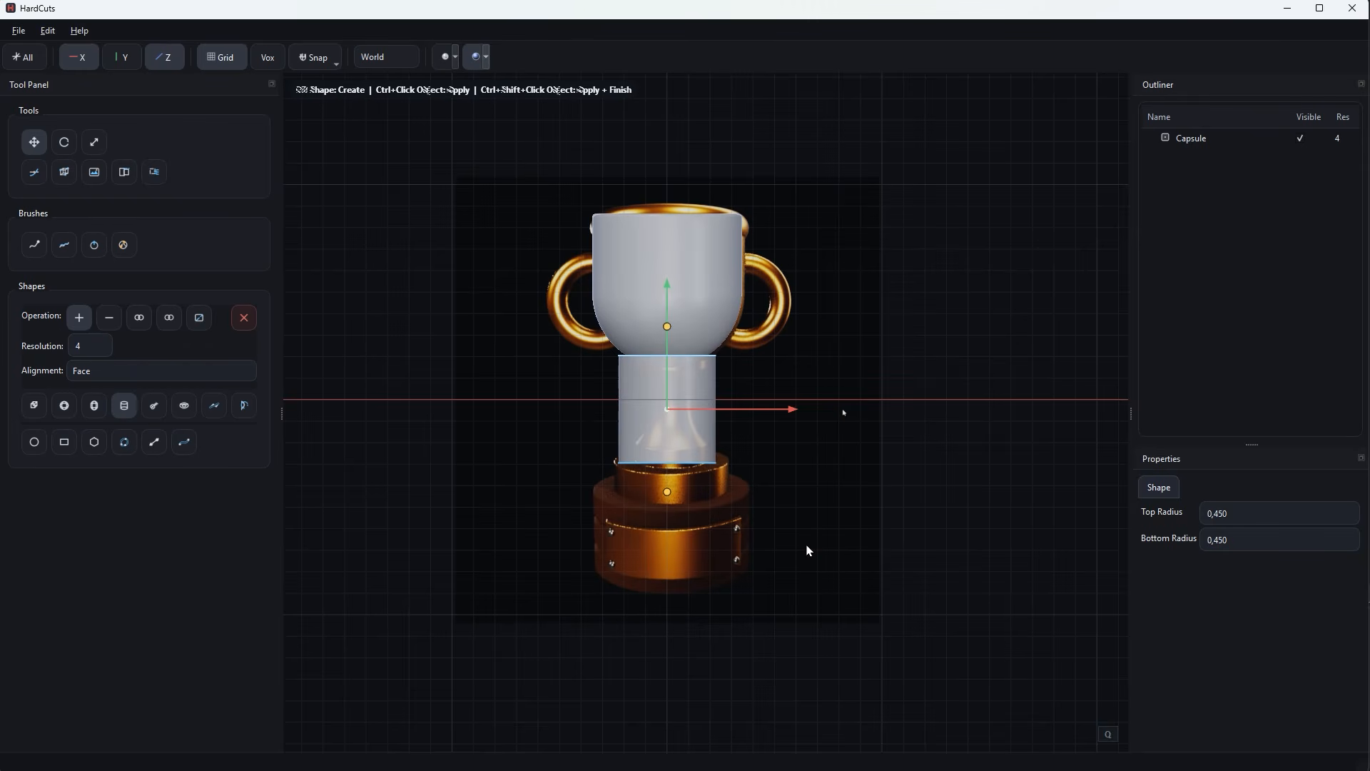
{"action": "key", "text": "r"}
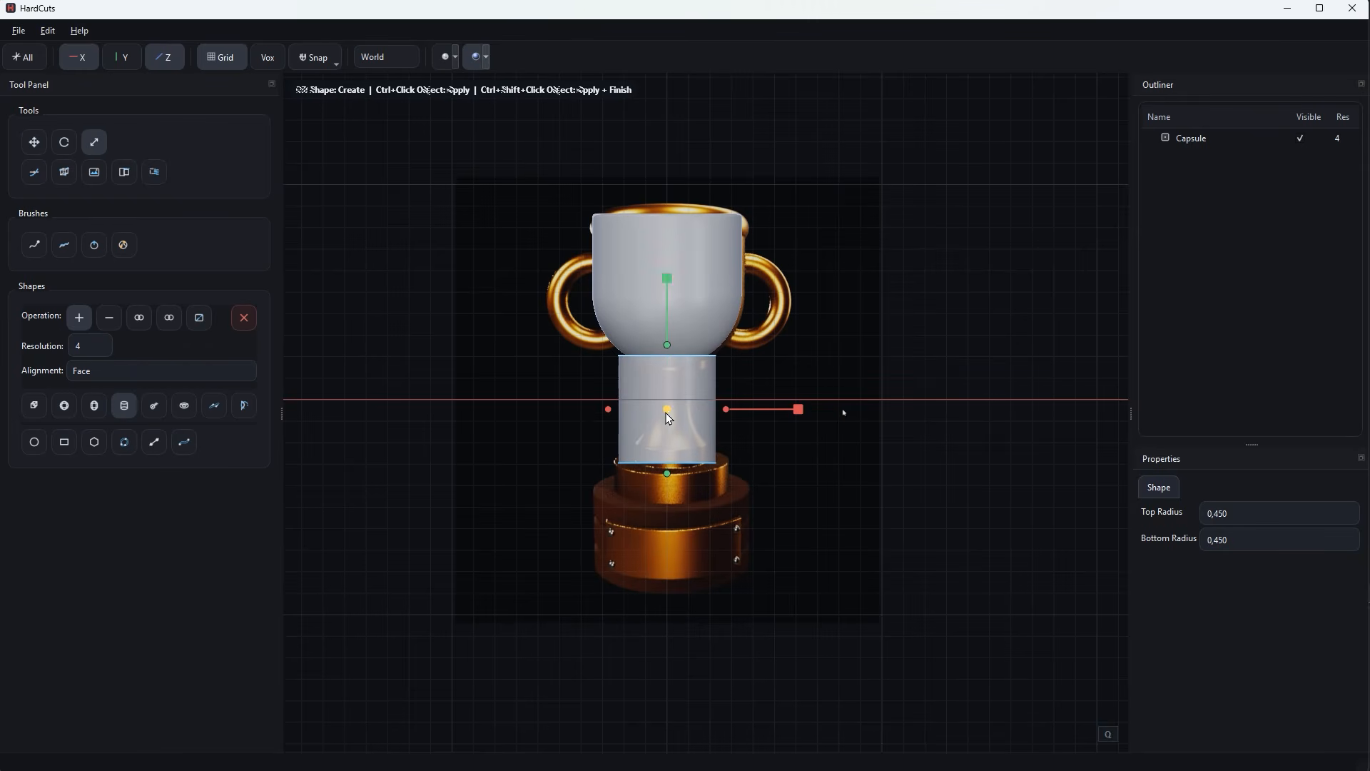
{"action": "left_click_drag", "start_coordinate": [666, 413], "coordinate": [636, 427]}
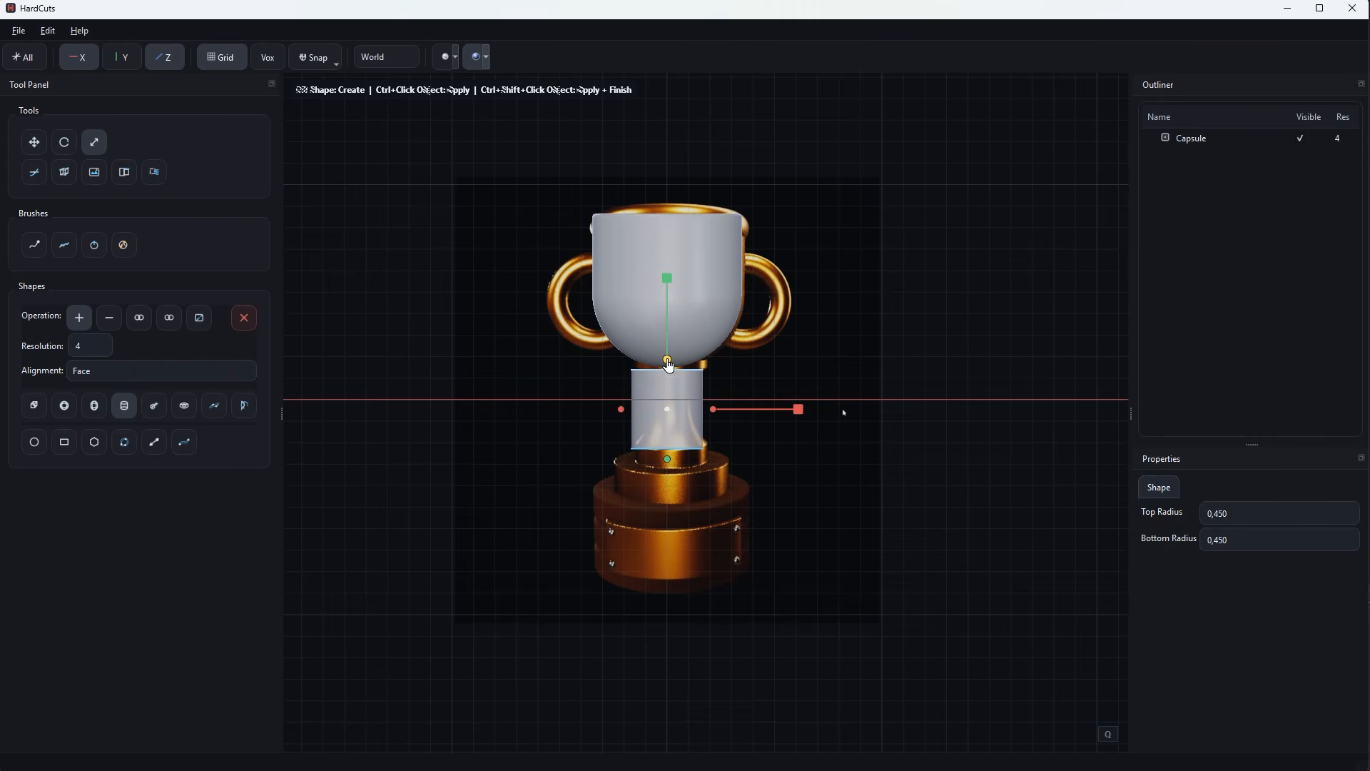
{"action": "left_click_drag", "start_coordinate": [668, 365], "coordinate": [667, 354]}
{"action": "left_click_drag", "start_coordinate": [667, 460], "coordinate": [670, 477]}
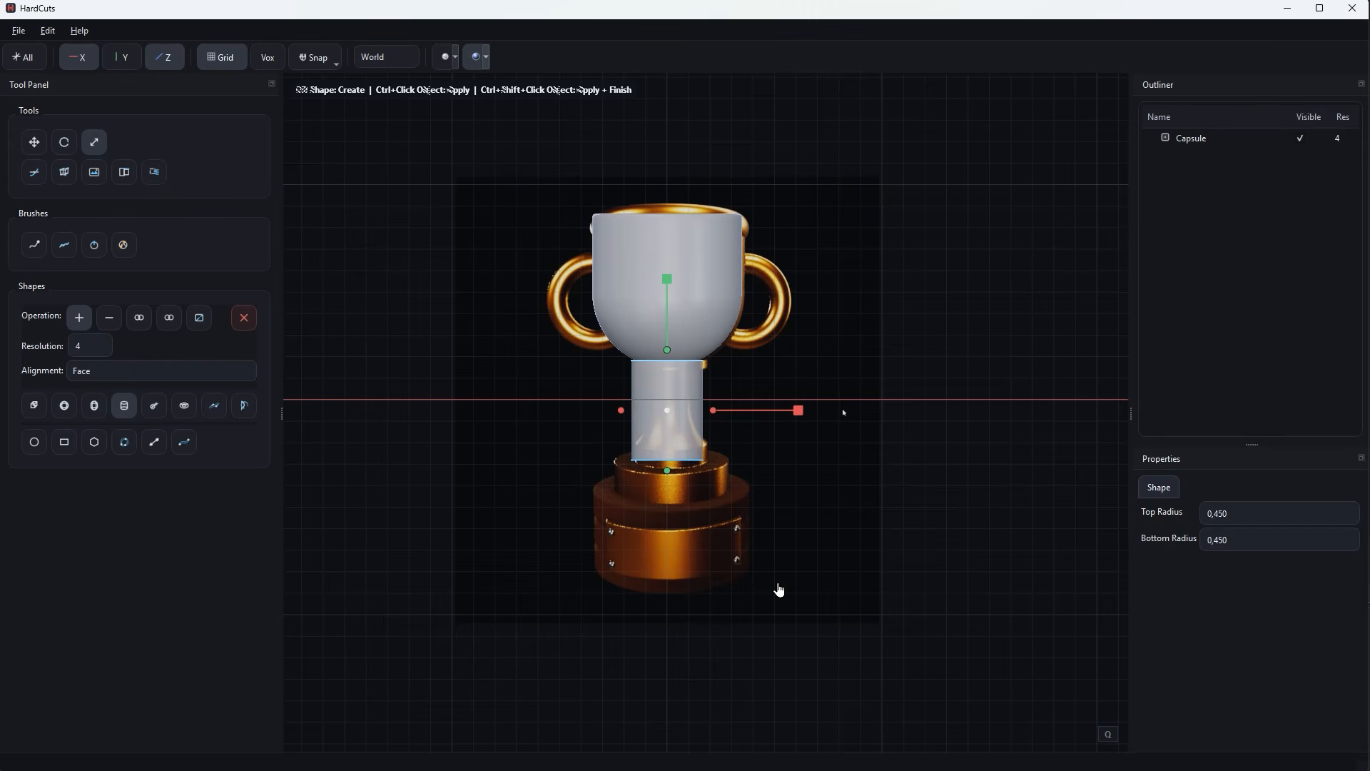
{"action": "key", "text": "Return"}
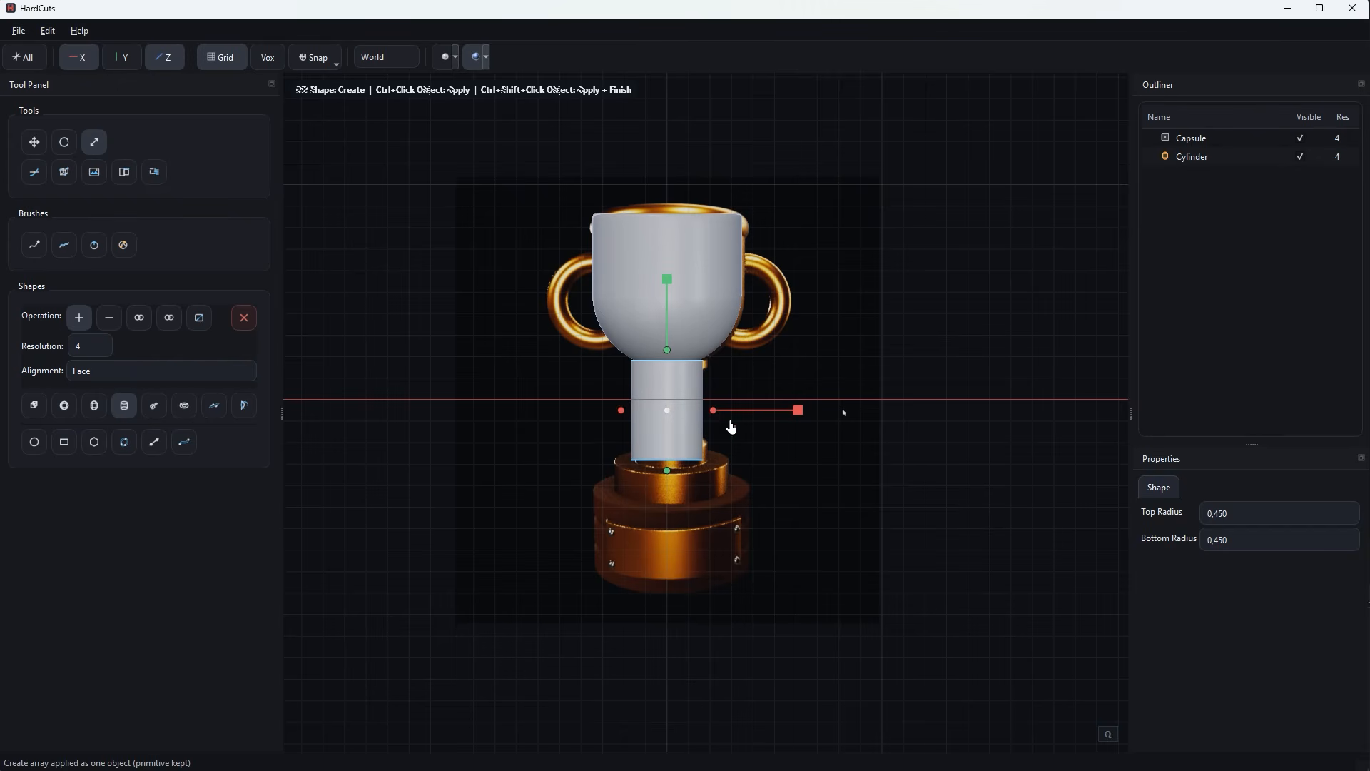
Create a wider, flatter cylinder directly beneath the stem to match the upper tier of the reference's base.
{"action": "key", "text": "w"}
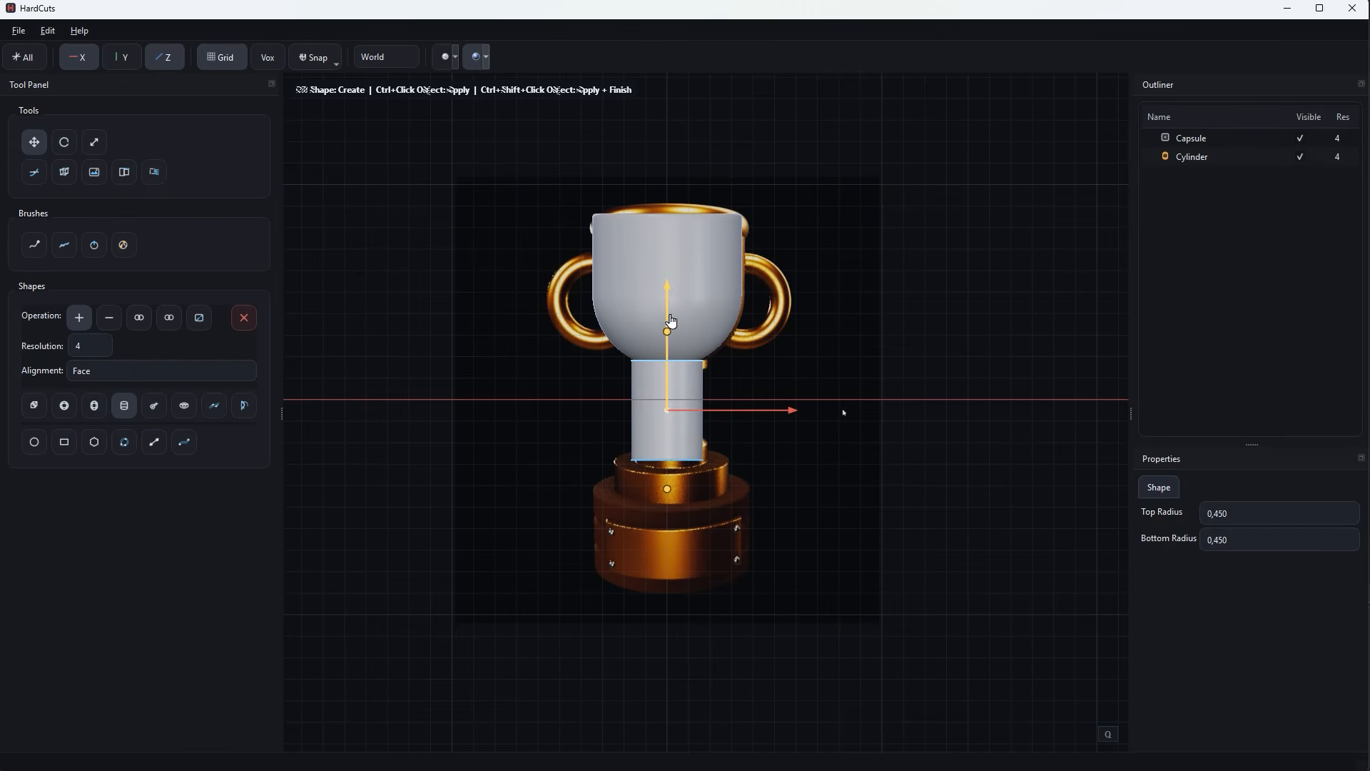
{"action": "left_click_drag", "start_coordinate": [670, 322], "coordinate": [728, 476]}
{"action": "key", "text": "r"}
{"action": "left_click_drag", "start_coordinate": [668, 441], "coordinate": [668, 447]}
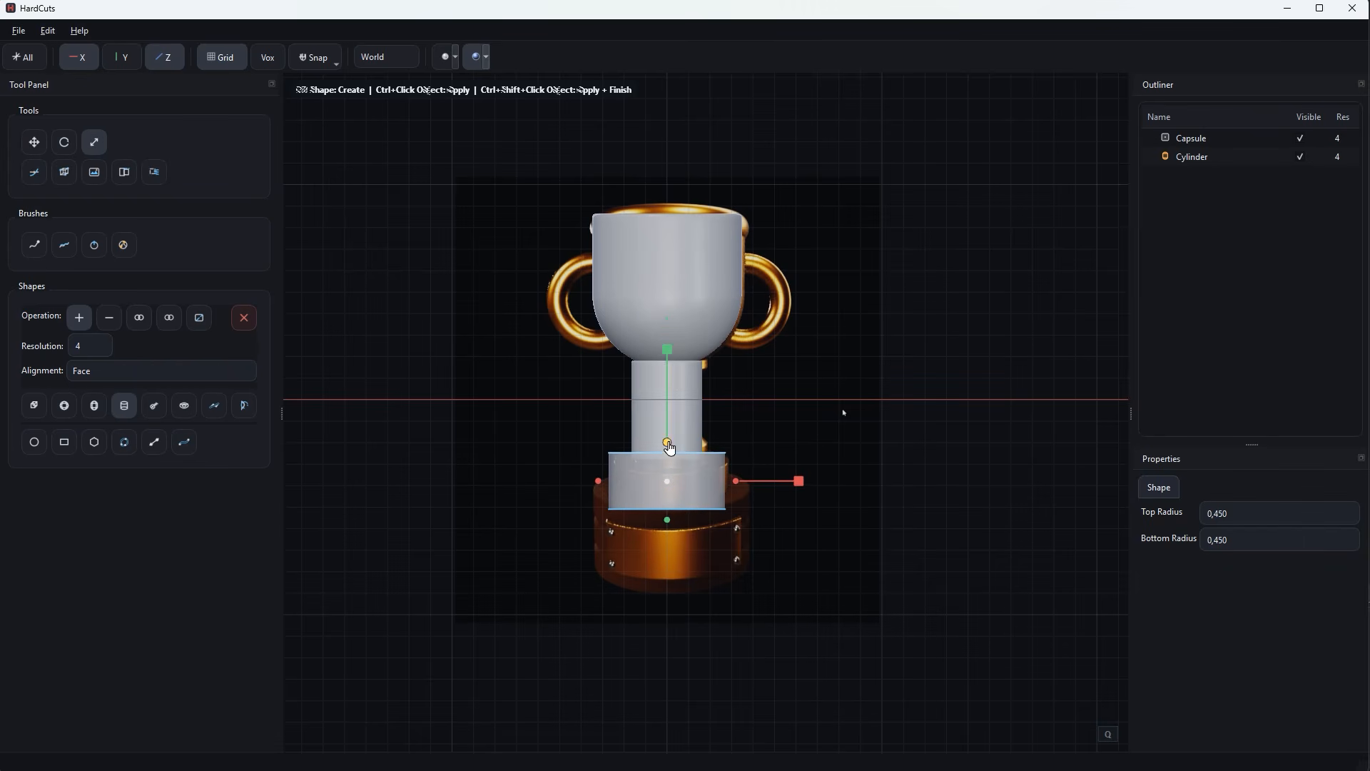
{"action": "left_click_drag", "start_coordinate": [667, 520], "coordinate": [667, 509]}
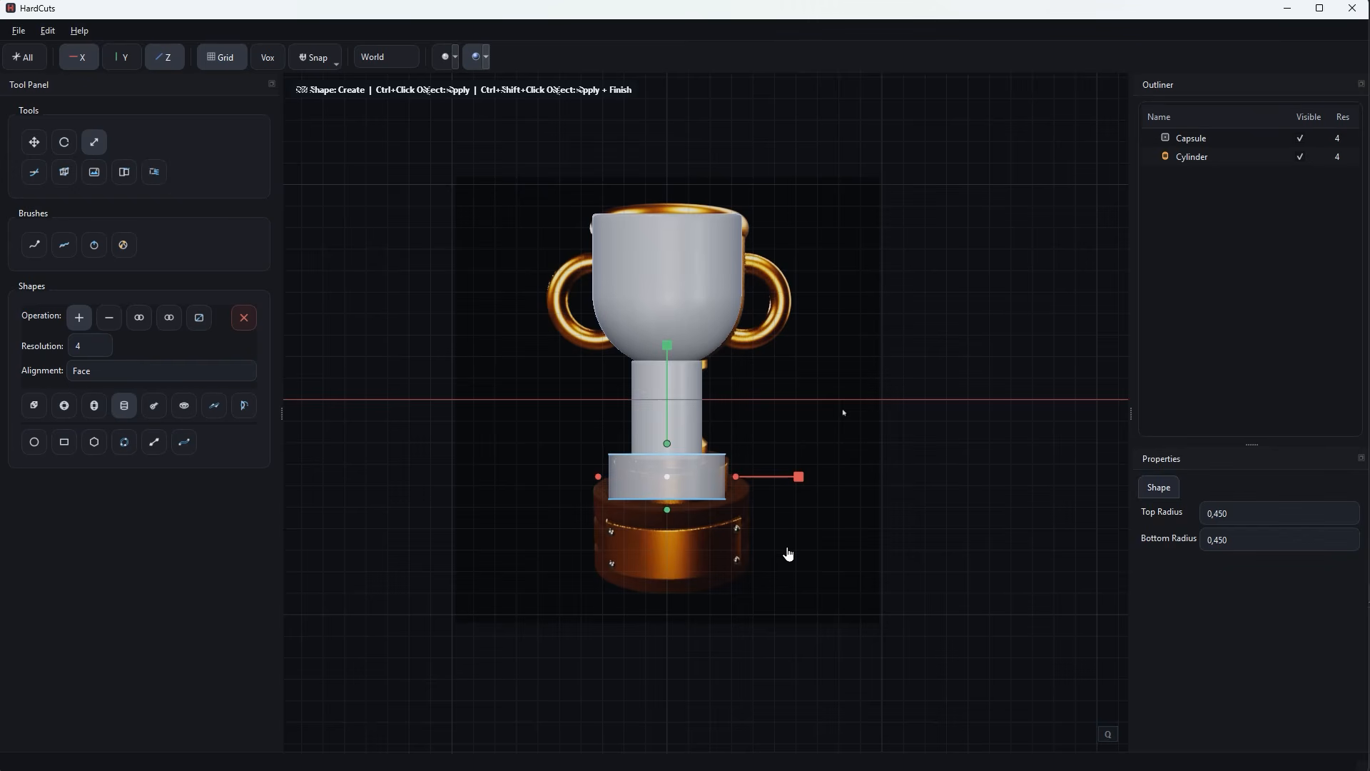
{"action": "key", "text": "Return"}
Create a wider cylinder directly beneath the upper base tier, stretched vertically to match the lower tier of the reference's base.
{"action": "key", "text": "w"}
{"action": "left_click_drag", "start_coordinate": [670, 388], "coordinate": [671, 456]}
{"action": "key", "text": "r"}
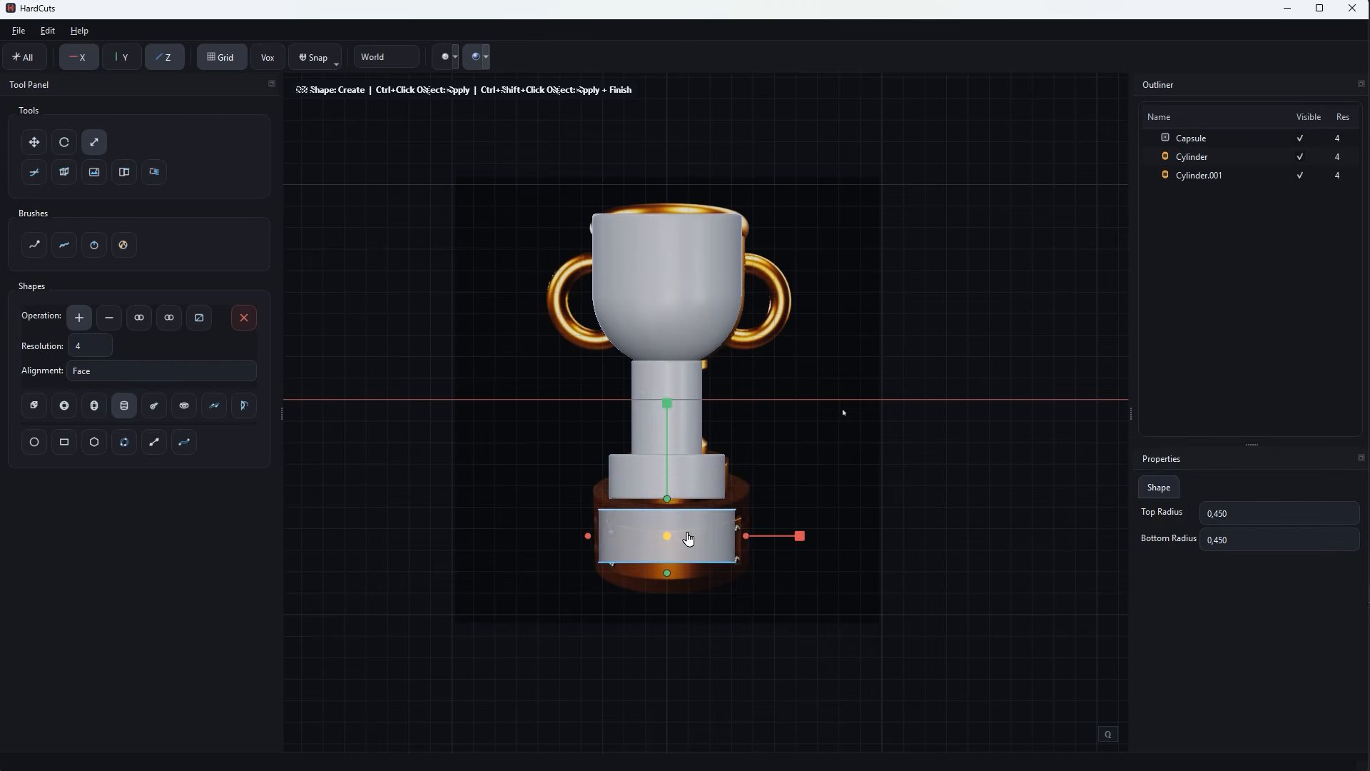
{"action": "left_click_drag", "start_coordinate": [687, 533], "coordinate": [669, 492]}
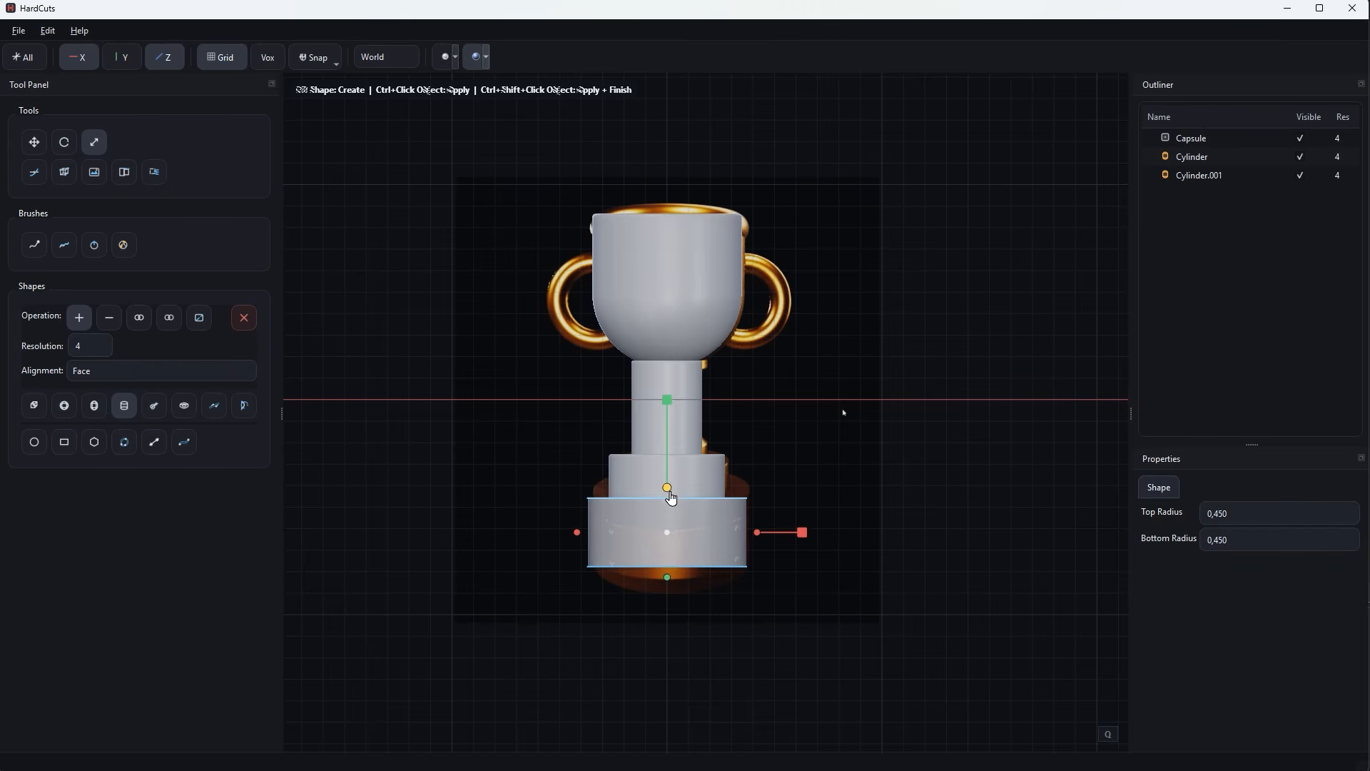
{"action": "left_click_drag", "start_coordinate": [666, 578], "coordinate": [662, 594]}
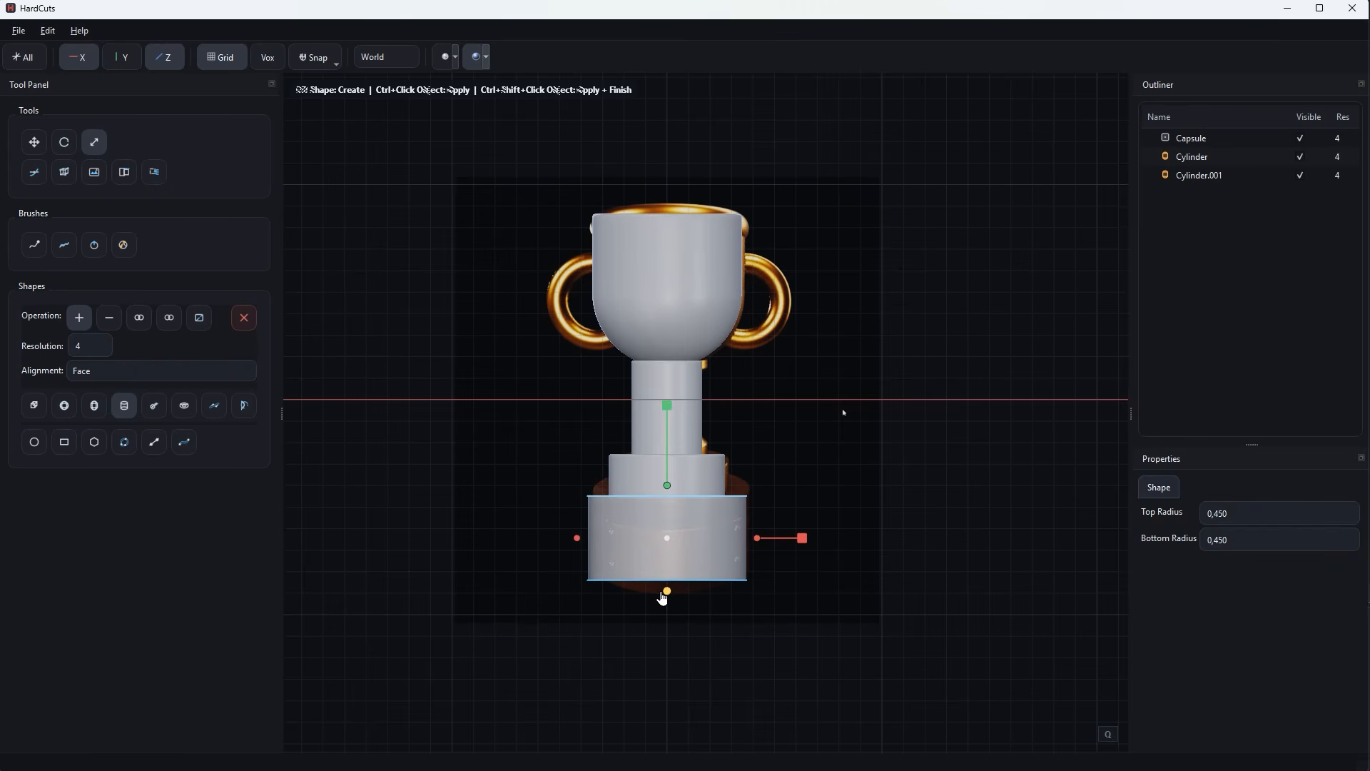
{"action": "left_click", "coordinate": [784, 633], "text": "ctrl"}
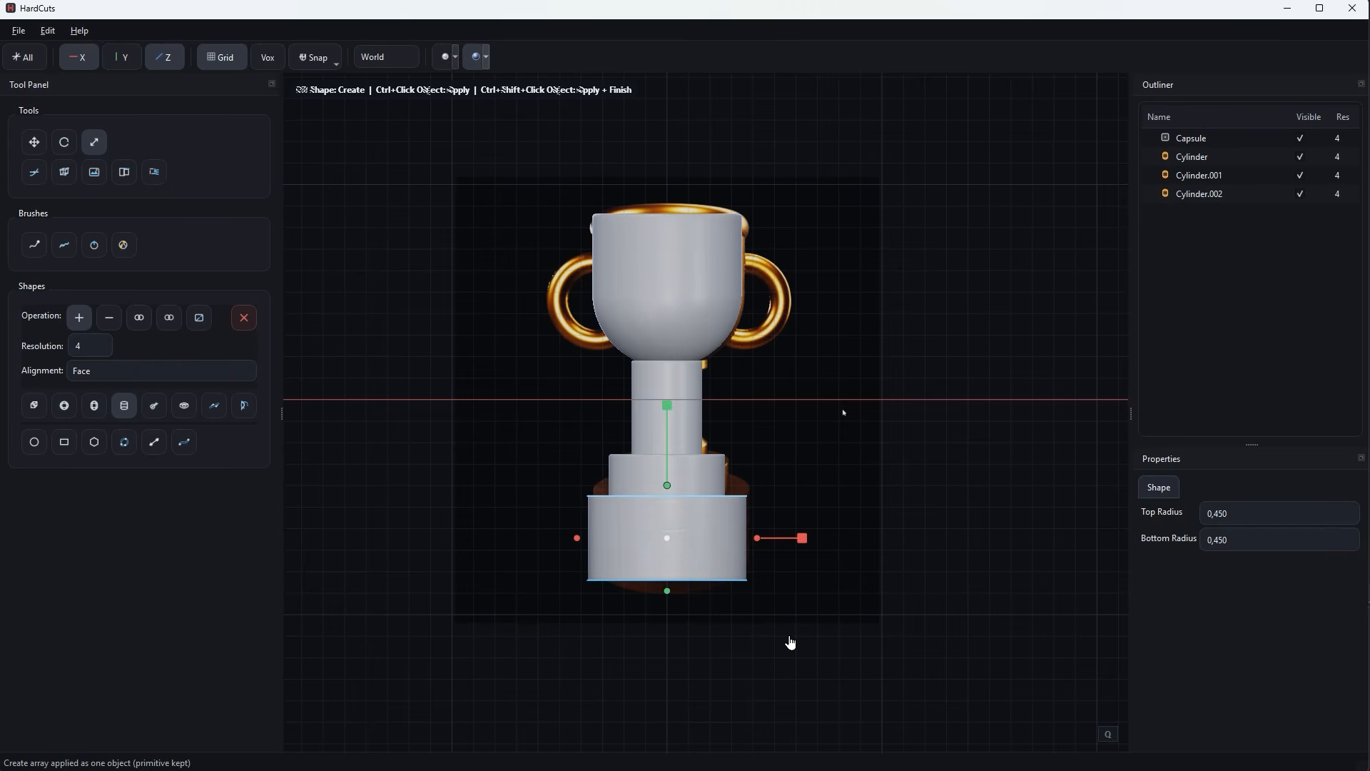
Start a torus shape, reset its transform and place it near the reference's right-hand handle.
{"action": "mouse_move", "coordinate": [874, 555]}
{"action": "middle_mouse_down"}
{"action": "mouse_move", "coordinate": [840, 570]}
{"action": "mouse_move", "coordinate": [872, 545]}
{"action": "middle_mouse_up"}
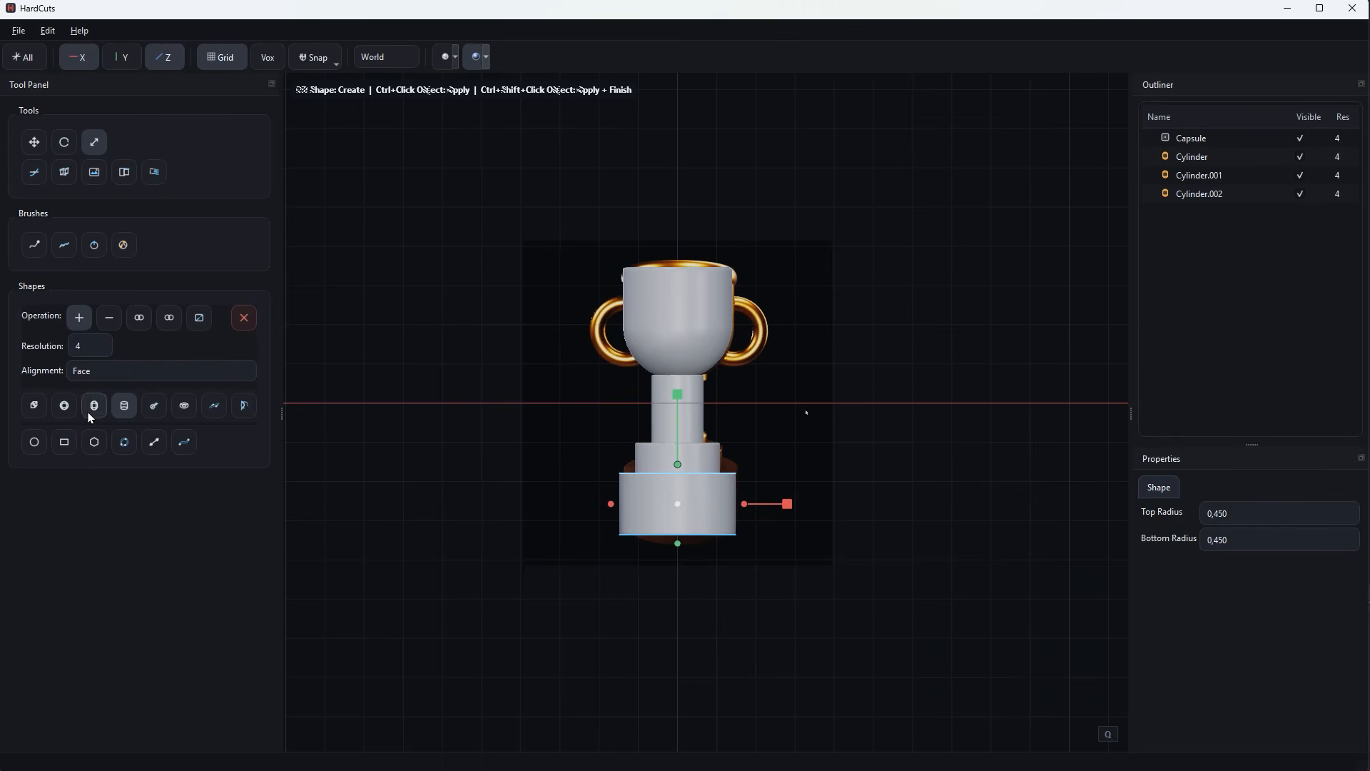
{"action": "left_click", "coordinate": [185, 406]}
{"action": "key", "text": "w"}
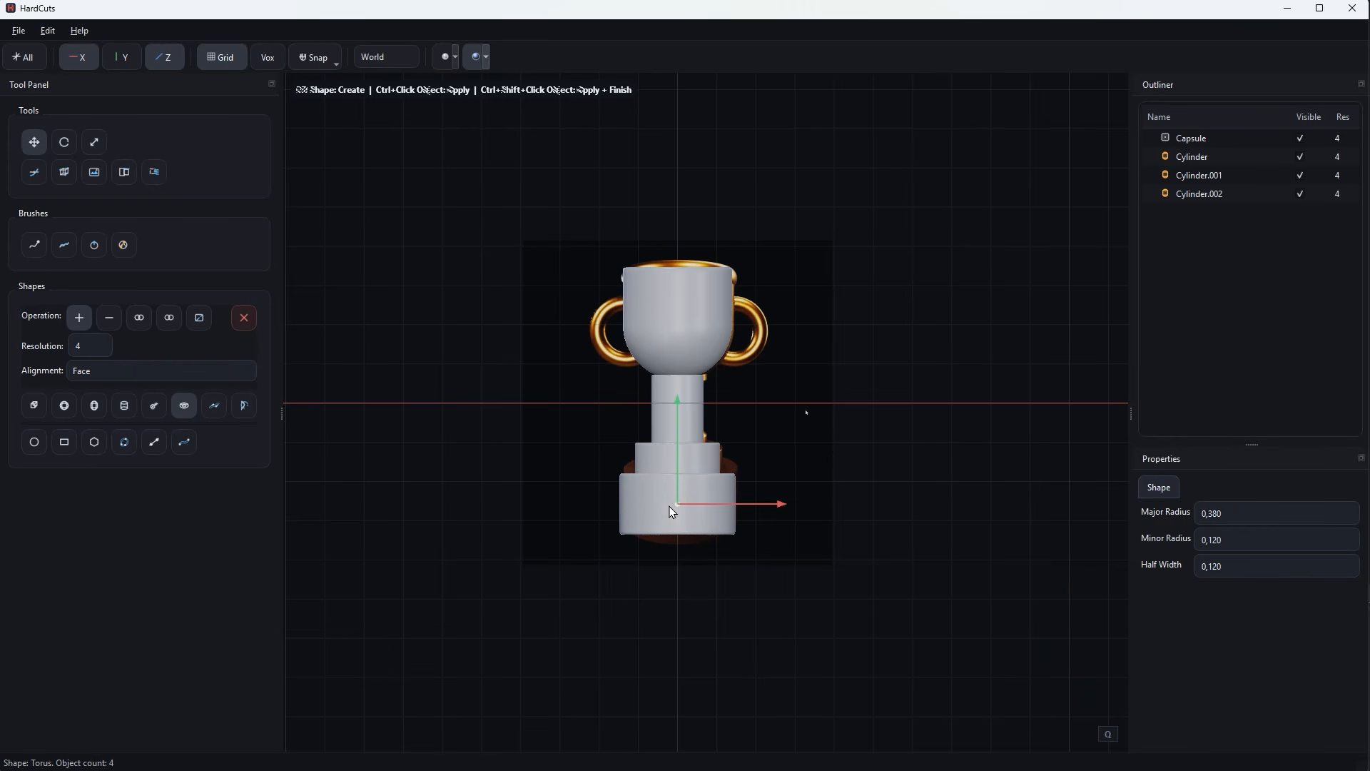
{"action": "left_click_drag", "start_coordinate": [678, 504], "coordinate": [764, 423]}
{"action": "right_click", "coordinate": [764, 426]}
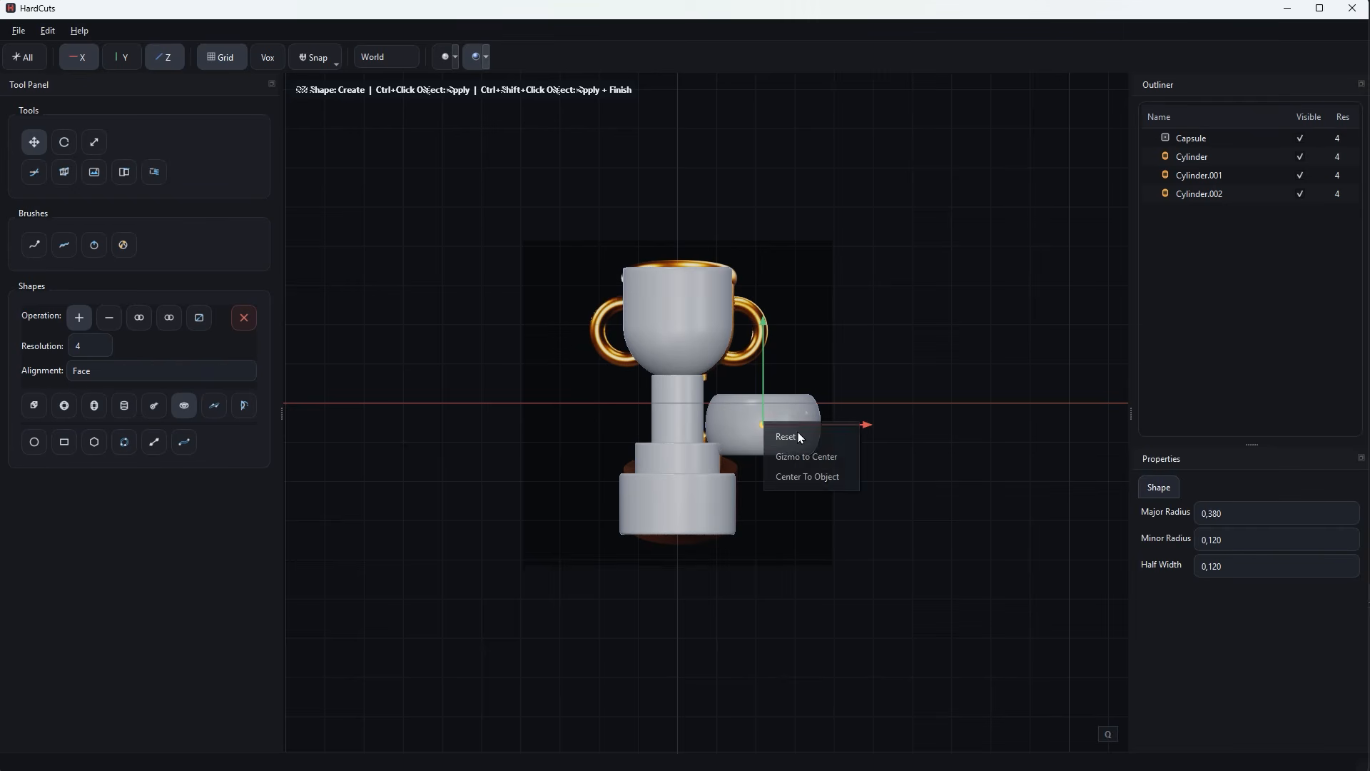
{"action": "left_click", "coordinate": [806, 437]}
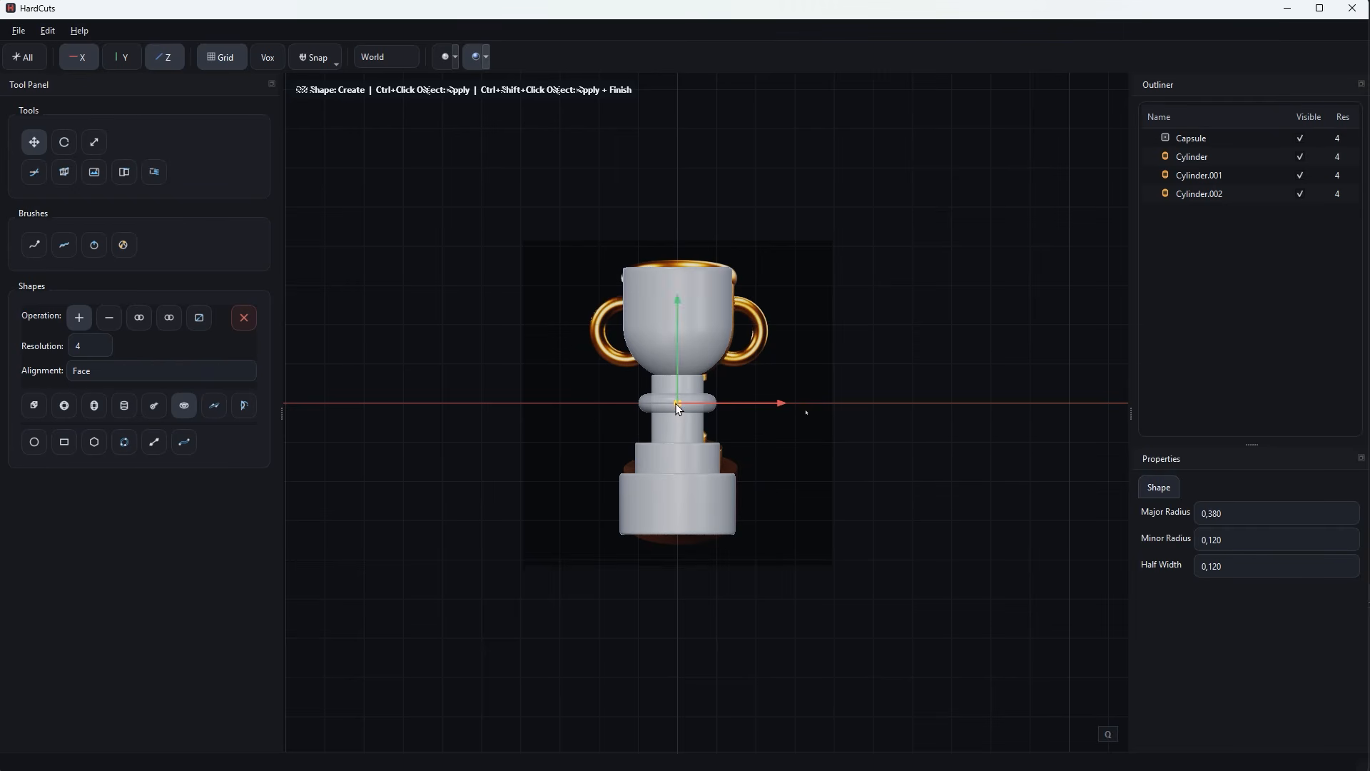
{"action": "left_click_drag", "start_coordinate": [677, 403], "coordinate": [770, 323]}
Rotate the torus upright so that its ring faces the front view.
{"action": "middle_click_drag", "start_coordinate": [895, 384], "coordinate": [789, 397]}
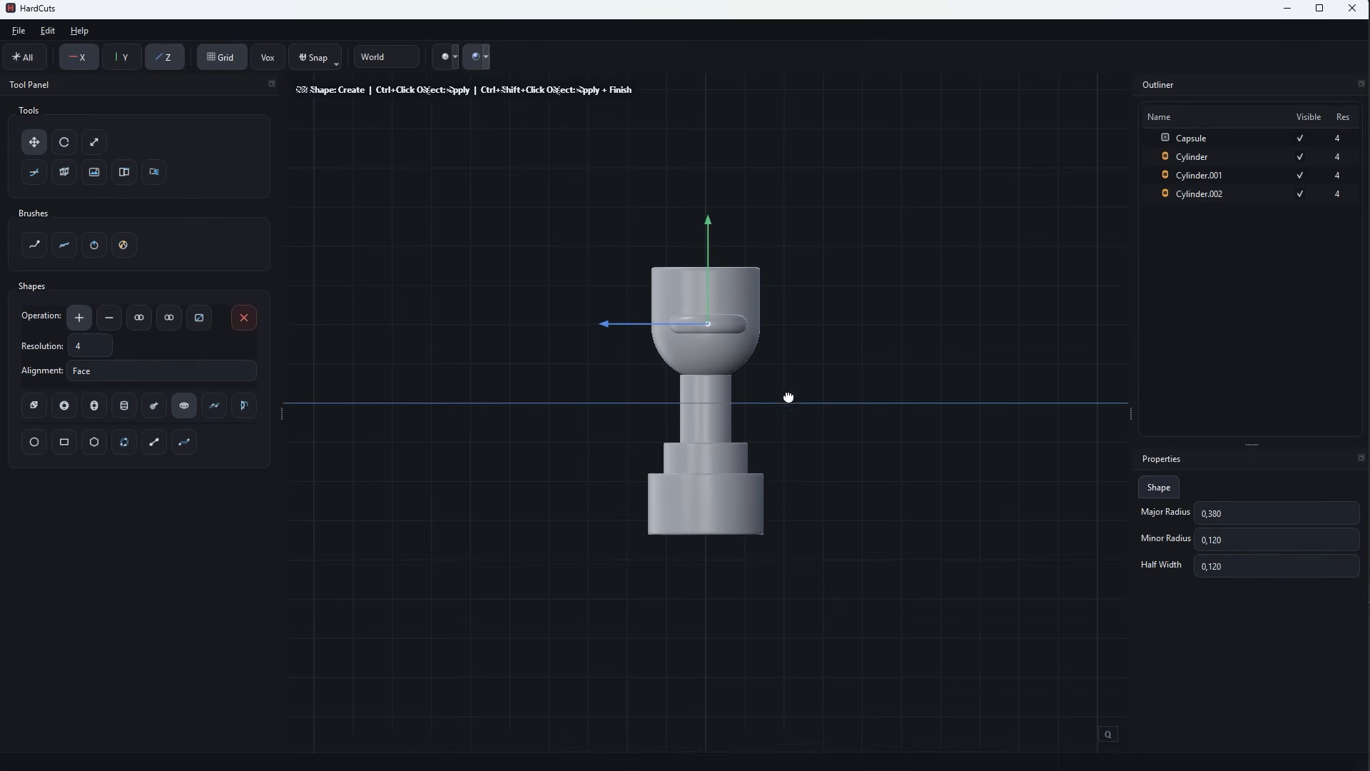
{"action": "key", "text": "r"}
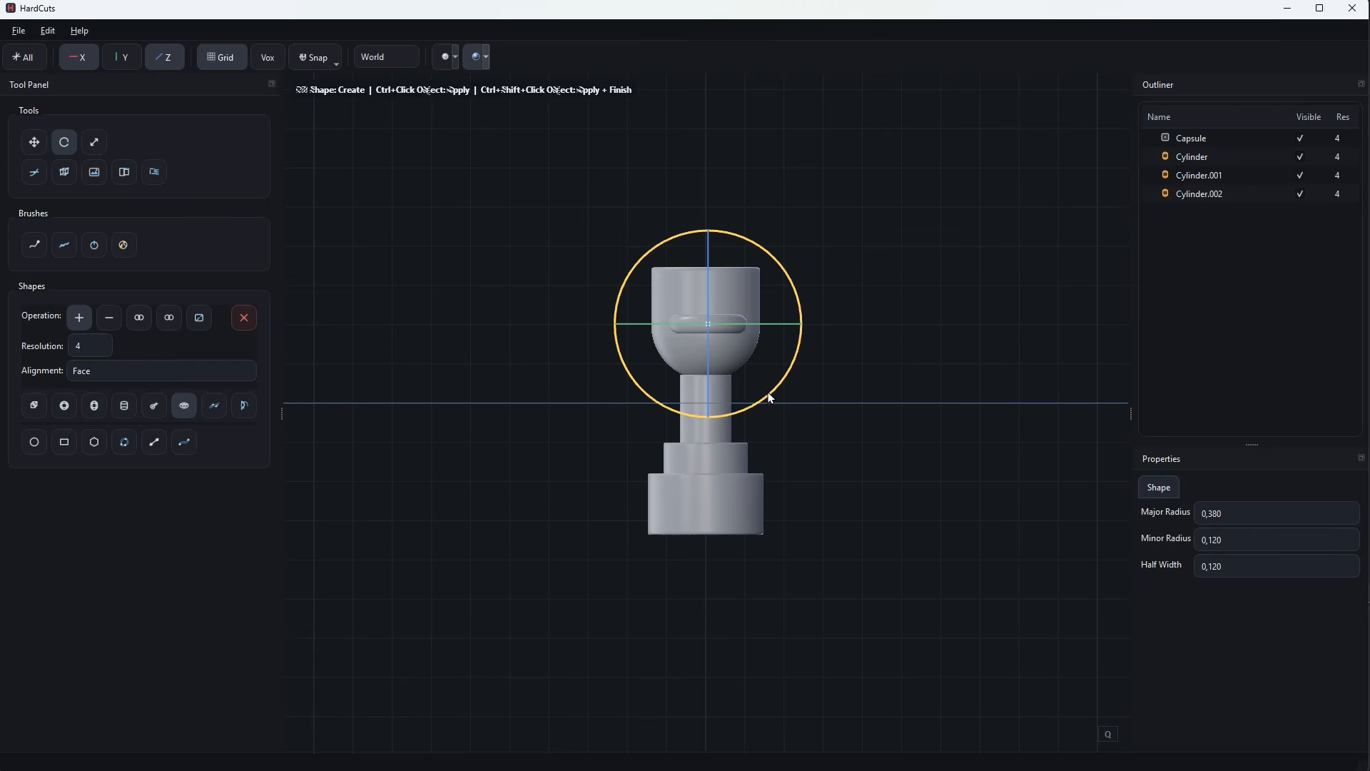
{"action": "left_click_drag", "start_coordinate": [768, 398], "coordinate": [777, 269]}
{"action": "middle_click_drag", "start_coordinate": [771, 447], "coordinate": [880, 452]}
Set the torus's minor radius to 0.100 and fit it over the right-hand handle in the reference.
{"action": "scroll", "coordinate": [880, 459], "scroll_direction": "up", "scroll_amount": 5}
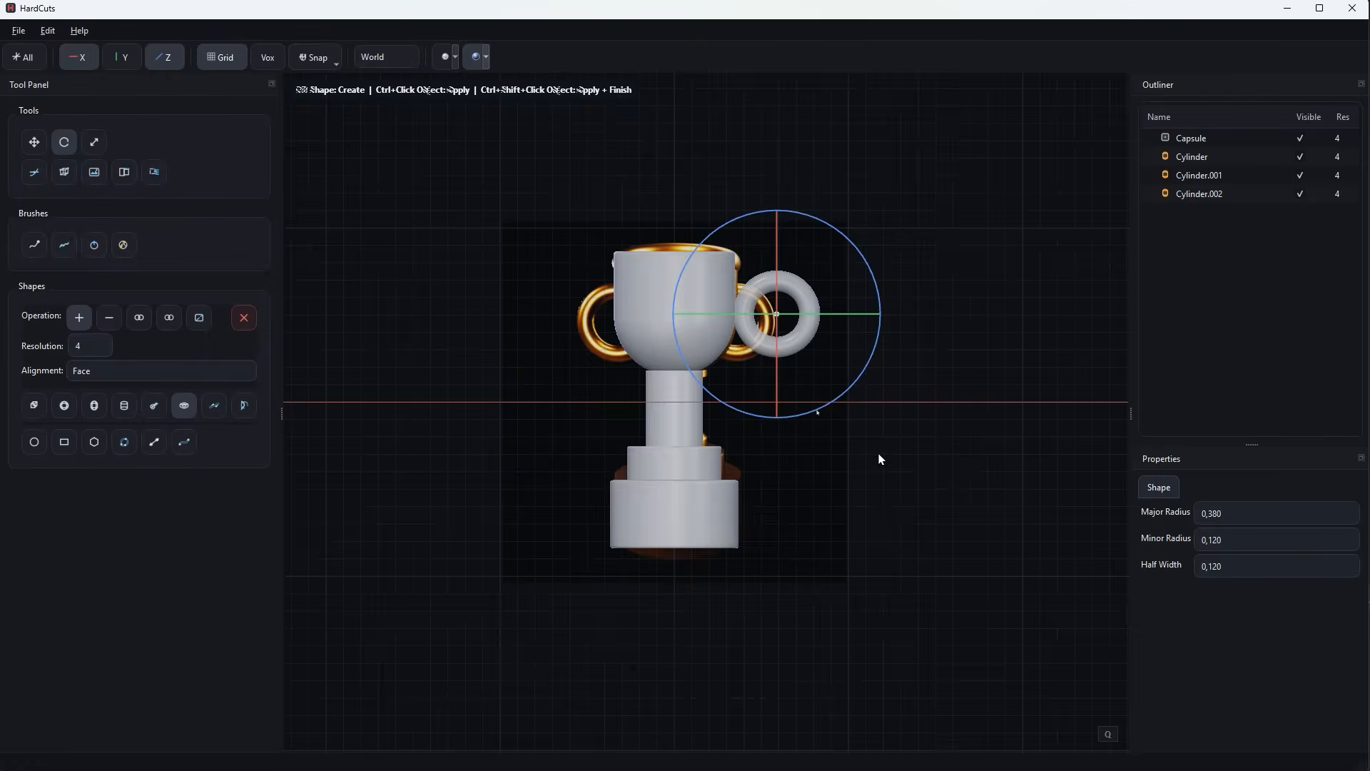
{"action": "scroll", "coordinate": [812, 513], "scroll_direction": "up", "scroll_amount": 2}
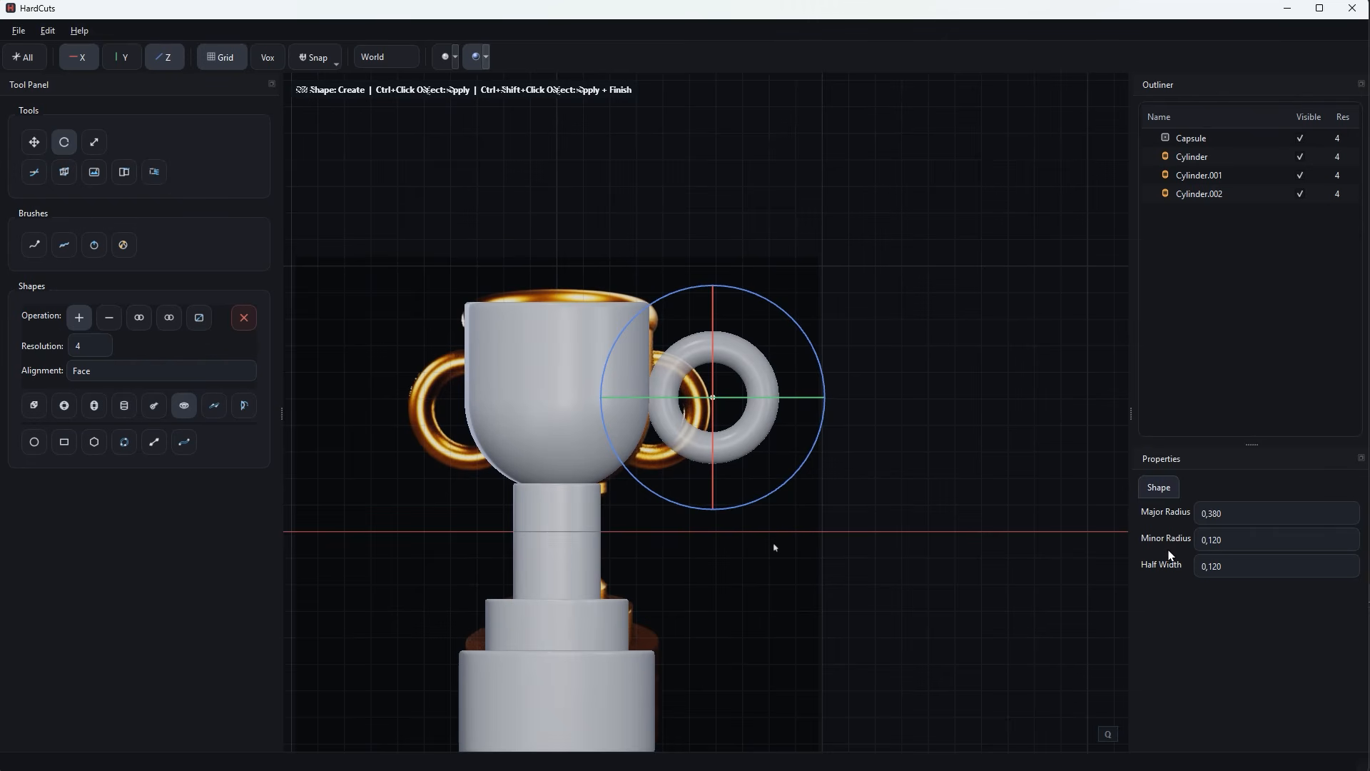
{"action": "scroll", "coordinate": [1224, 541], "scroll_direction": "down", "scroll_amount": 2}
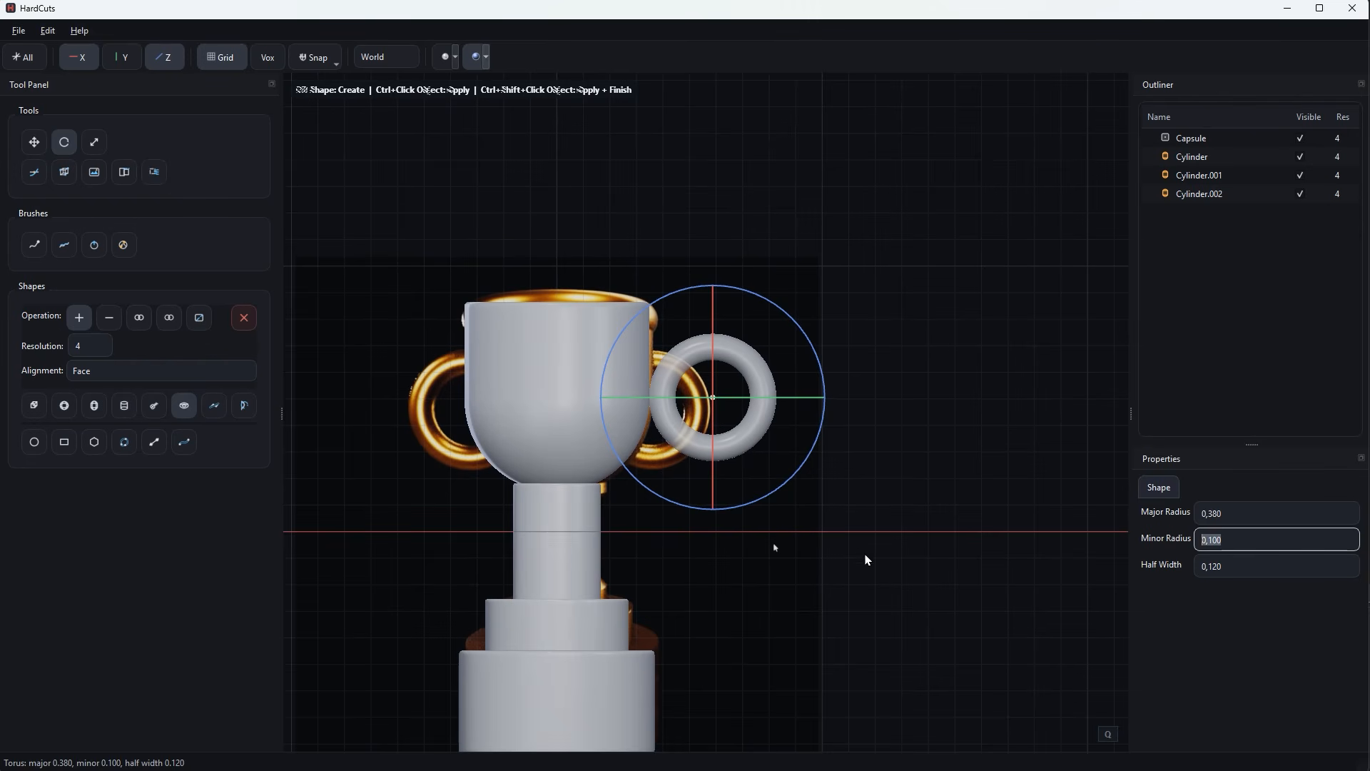
{"action": "left_click_drag", "start_coordinate": [713, 397], "coordinate": [650, 411]}
{"action": "key", "text": "w"}
{"action": "key", "text": "r"}
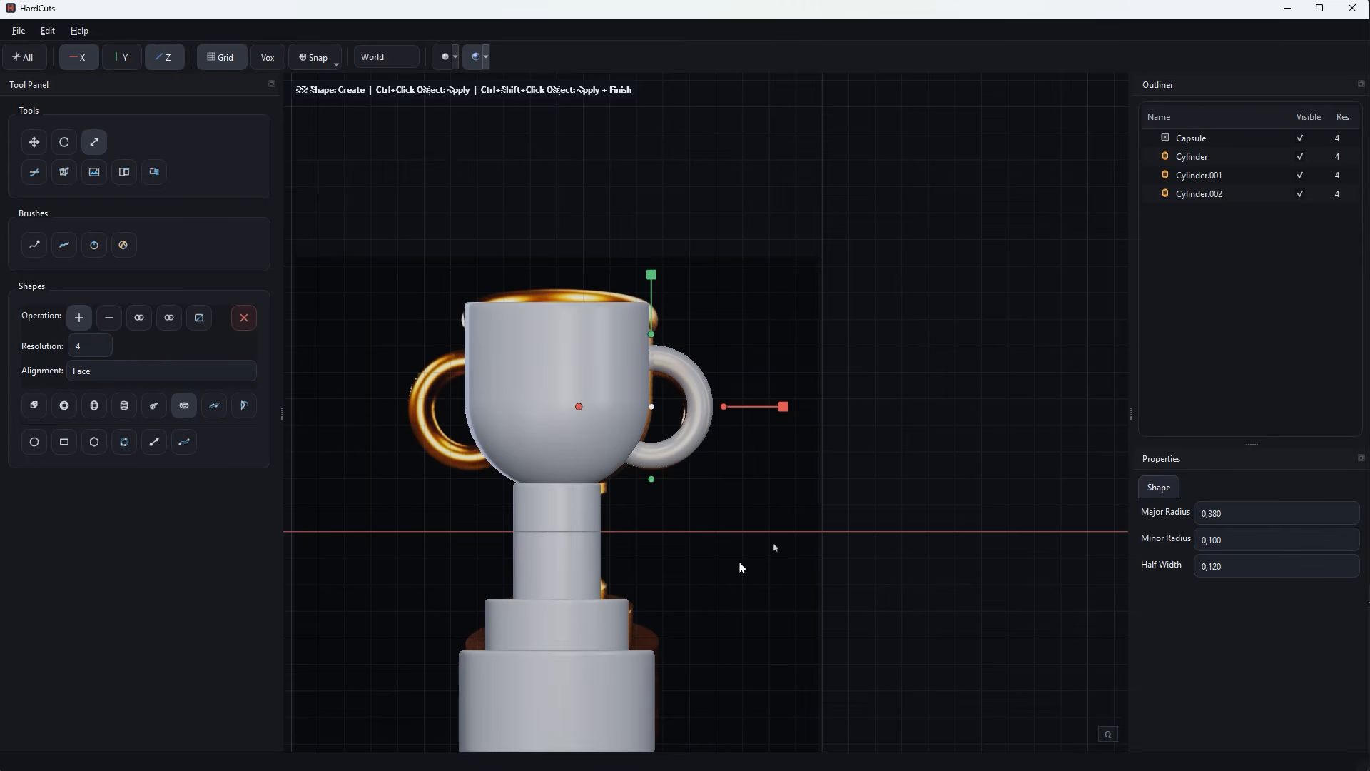
{"action": "scroll", "coordinate": [738, 567], "scroll_direction": "down", "scroll_amount": 1}
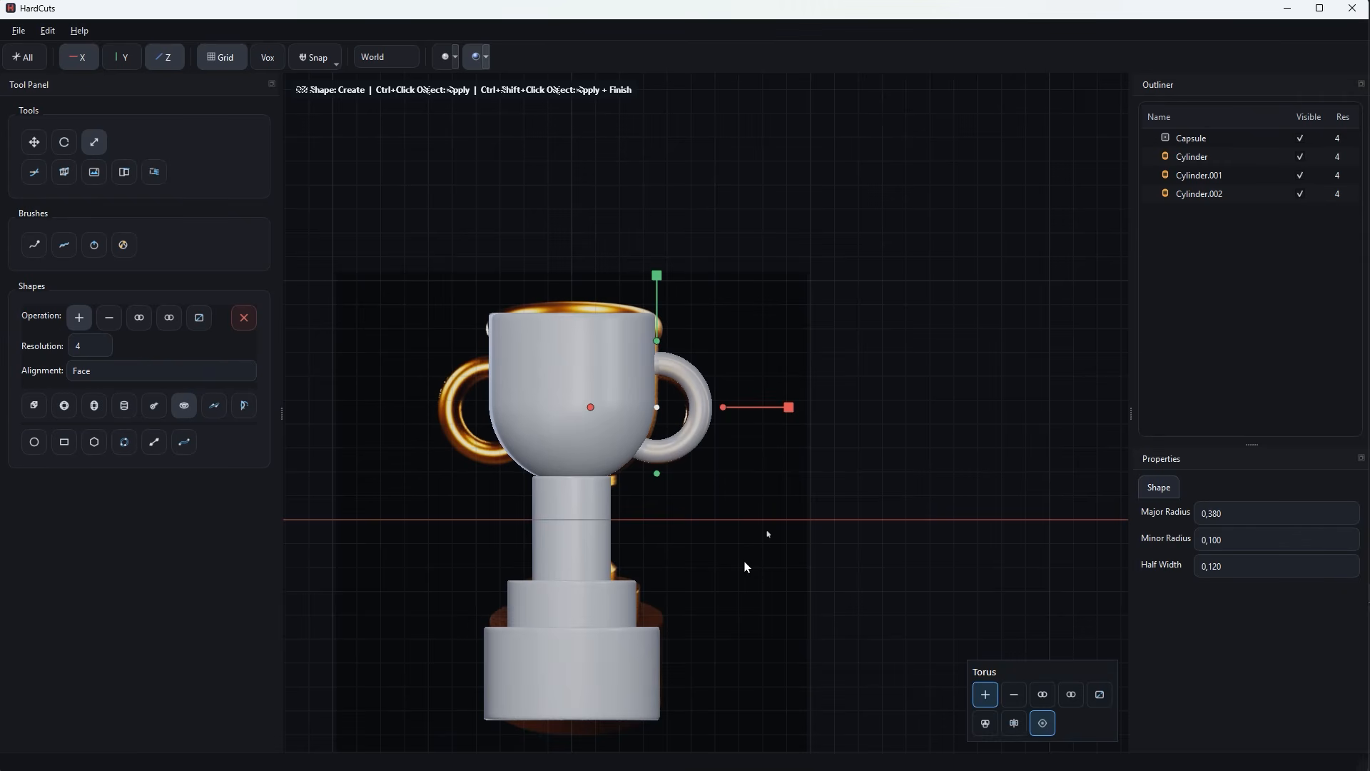
Mirror the torus across the X axis, adjust its sideways position and create both handles.
{"action": "left_click", "coordinate": [1014, 723]}
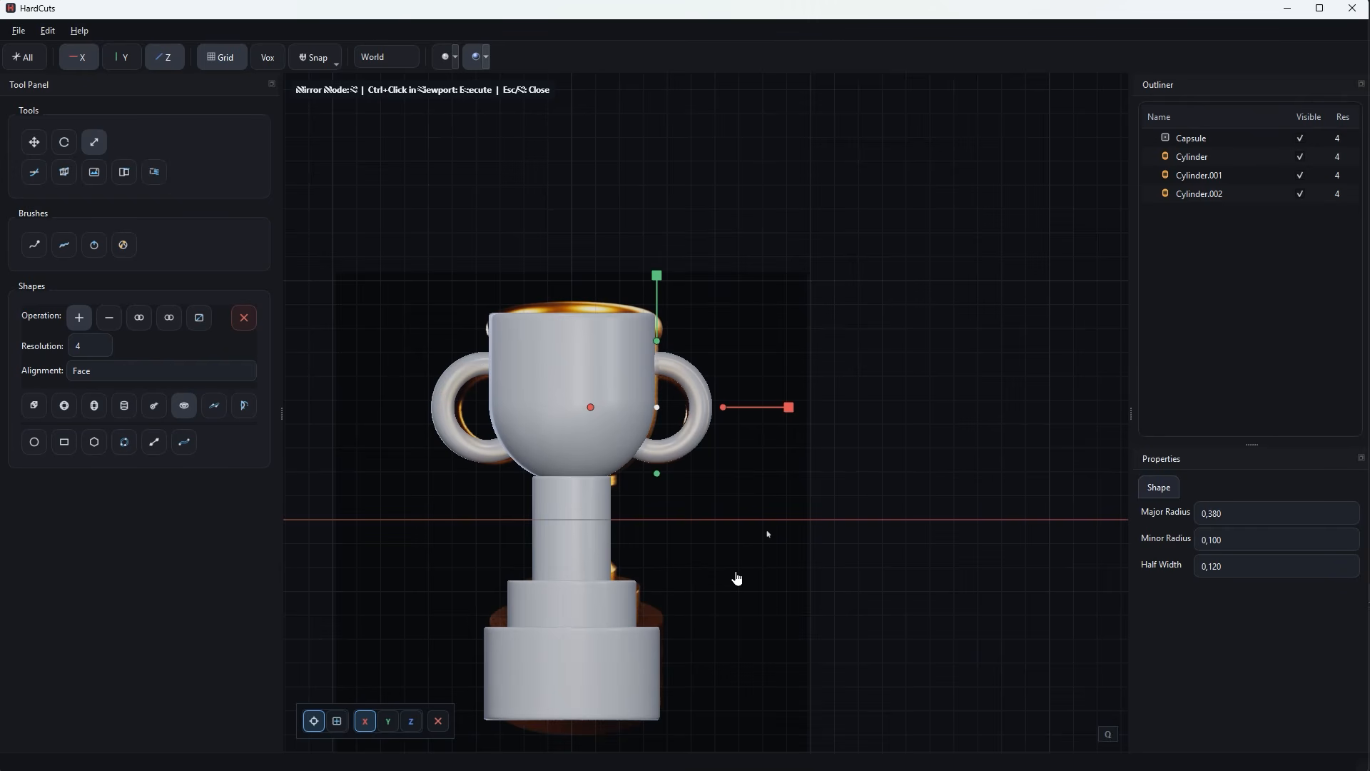
{"action": "key", "text": "w"}
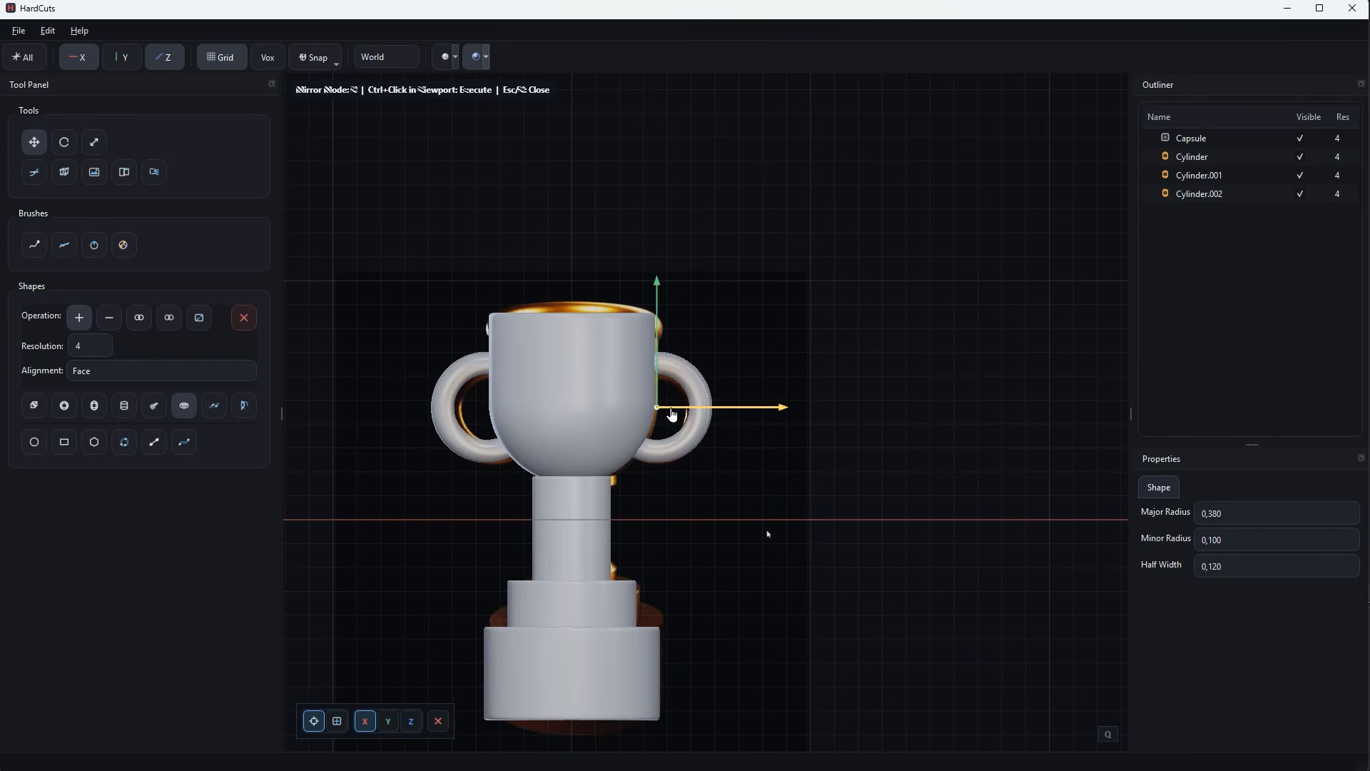
{"action": "left_click_drag", "start_coordinate": [671, 409], "coordinate": [712, 410]}
{"action": "left_click", "coordinate": [757, 518], "text": "ctrl"}
{"action": "scroll", "coordinate": [757, 519], "scroll_direction": "down", "scroll_amount": 2}
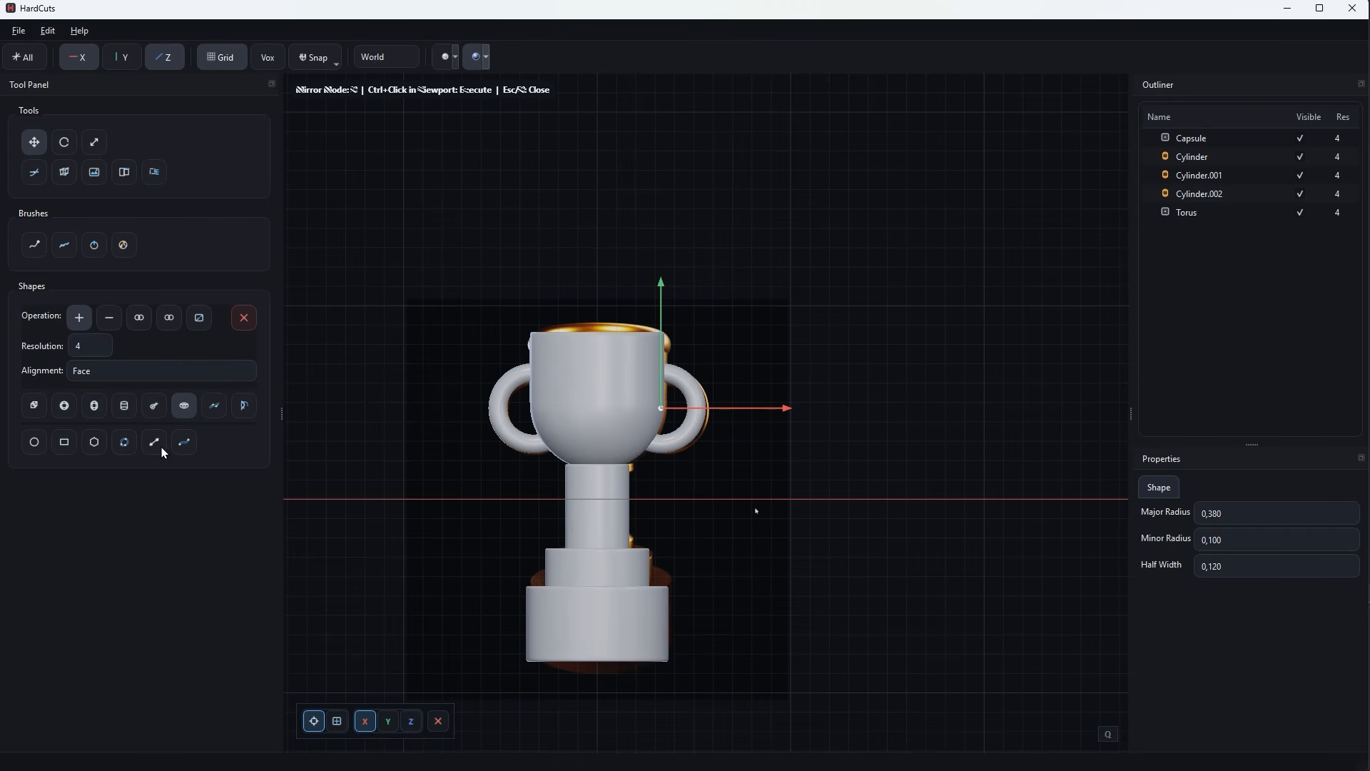
Start a capsule shape, reset its transform and move it straight up into the cup.
{"action": "left_click", "coordinate": [124, 407]}
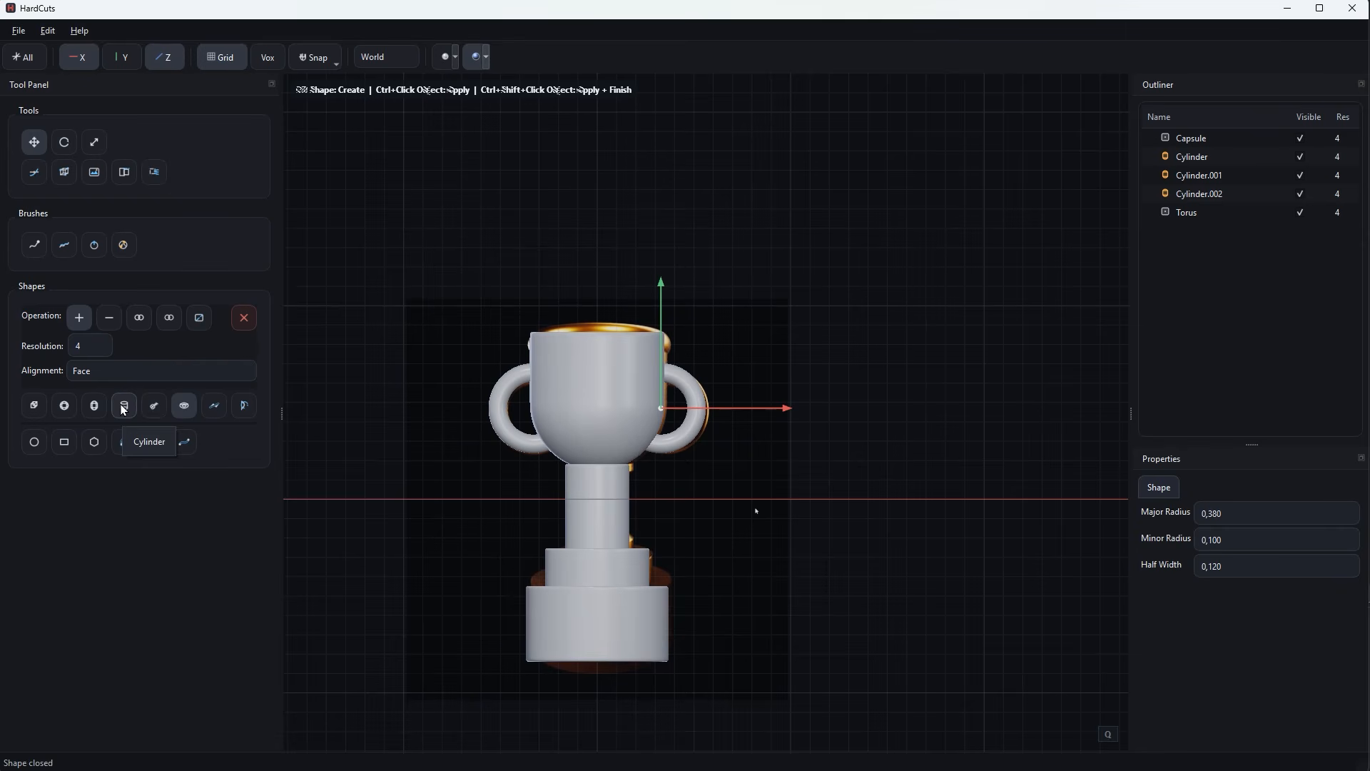
{"action": "left_click", "coordinate": [95, 406]}
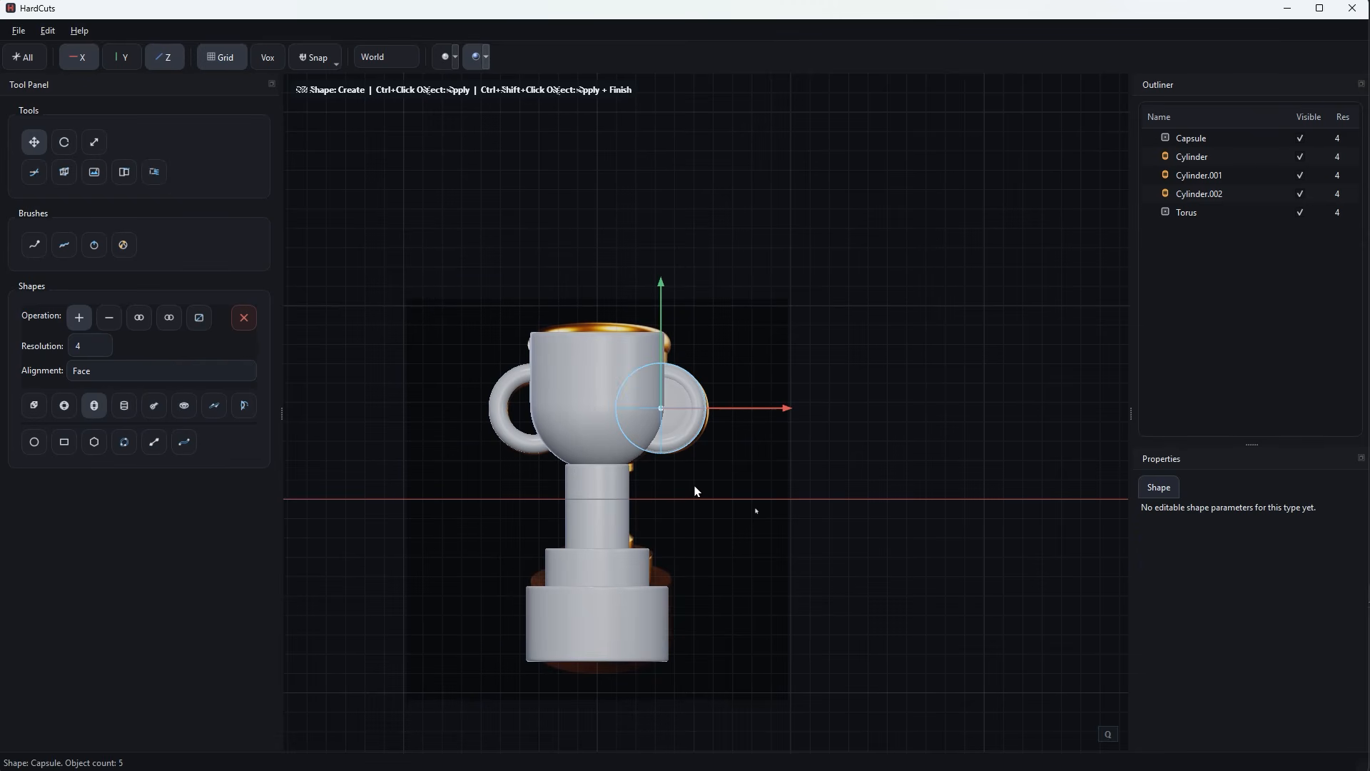
{"action": "right_click", "coordinate": [703, 434]}
{"action": "left_click", "coordinate": [725, 460]}
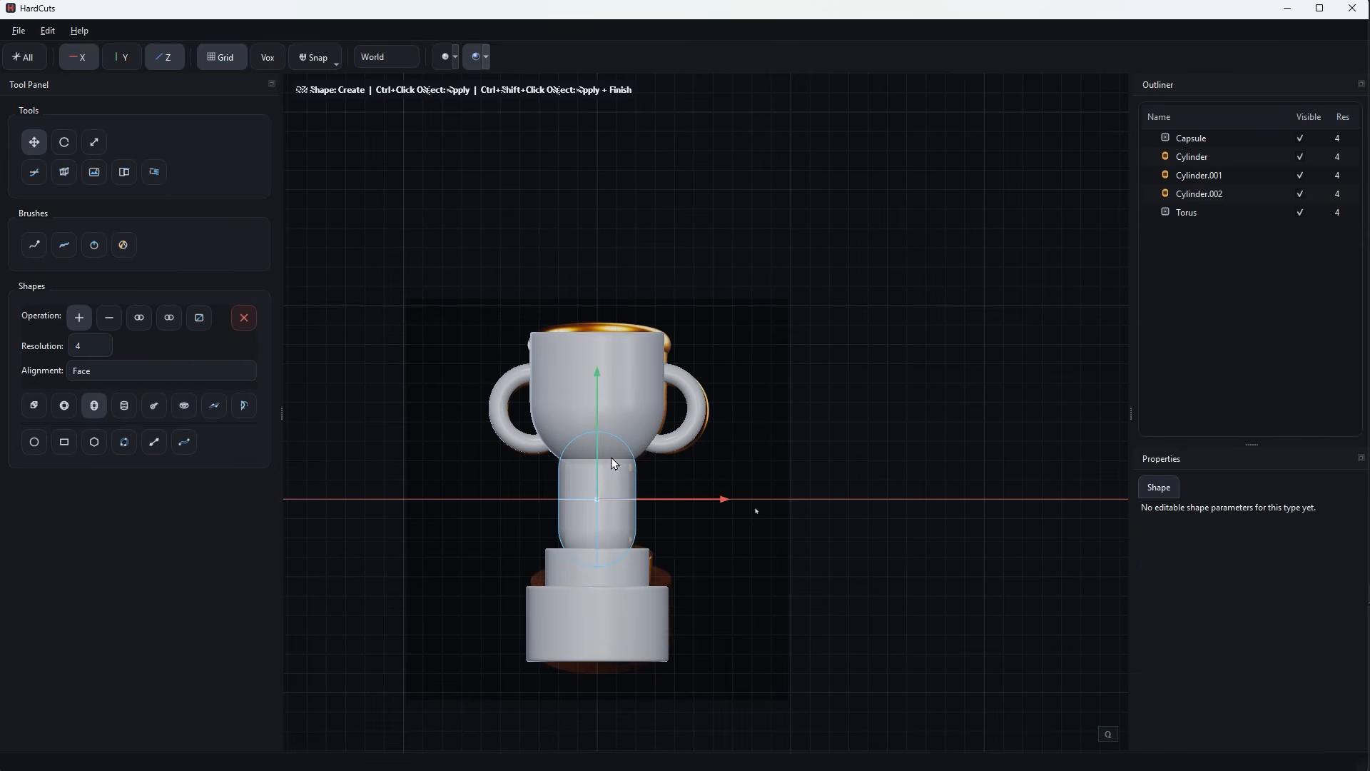
{"action": "left_click_drag", "start_coordinate": [598, 469], "coordinate": [623, 364]}
Scale the capsule to slightly less than the cup's width and raise it to leave an even wall and floor.
{"action": "key", "text": "r"}
{"action": "mouse_move", "coordinate": [681, 442]}
{"action": "middle_mouse_down"}
{"action": "mouse_move", "coordinate": [667, 494]}
{"action": "mouse_move", "coordinate": [674, 435]}
{"action": "middle_mouse_up"}
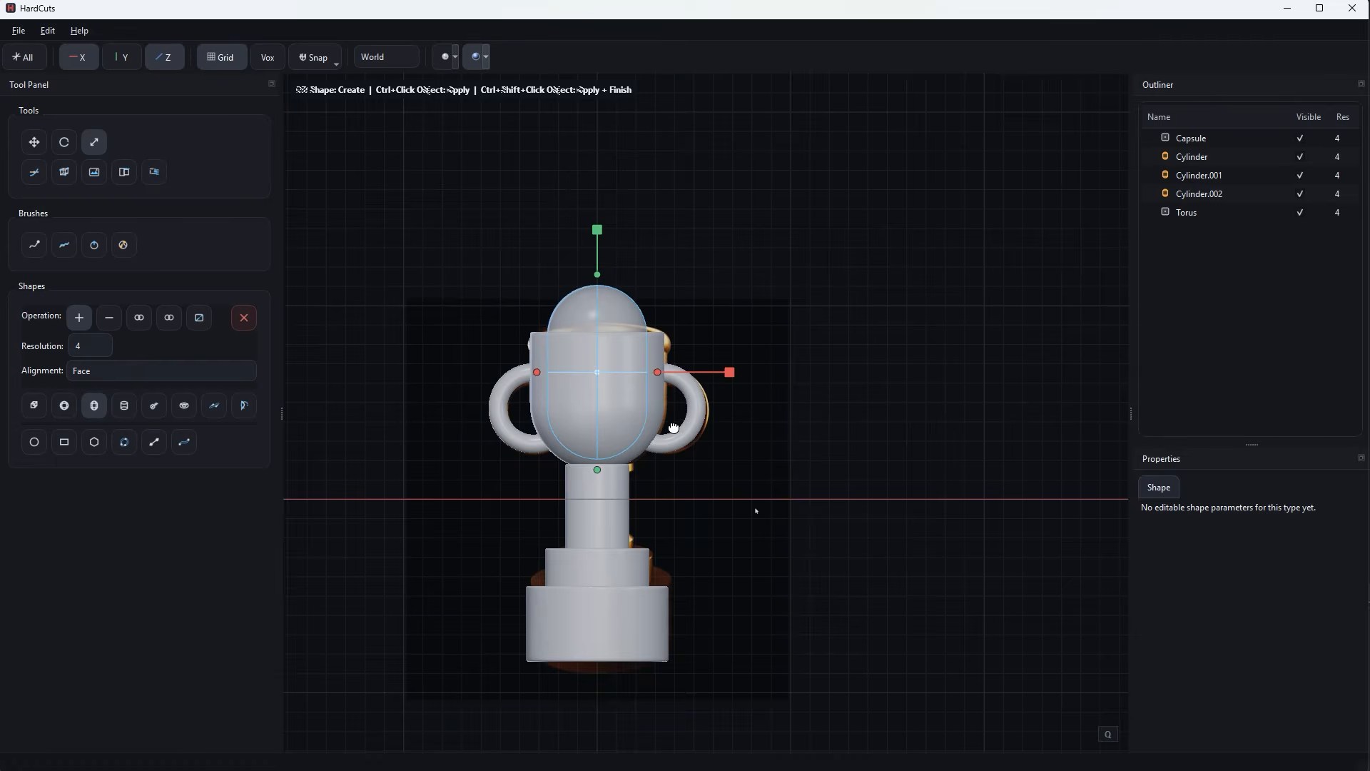
{"action": "scroll", "coordinate": [673, 435], "scroll_direction": "up", "scroll_amount": 4}
{"action": "key", "text": "w"}
{"action": "left_click_drag", "start_coordinate": [541, 297], "coordinate": [542, 291]}
{"action": "scroll", "coordinate": [692, 354], "scroll_direction": "down", "scroll_amount": 2}
{"action": "middle_click_drag", "start_coordinate": [699, 357], "coordinate": [559, 280]}
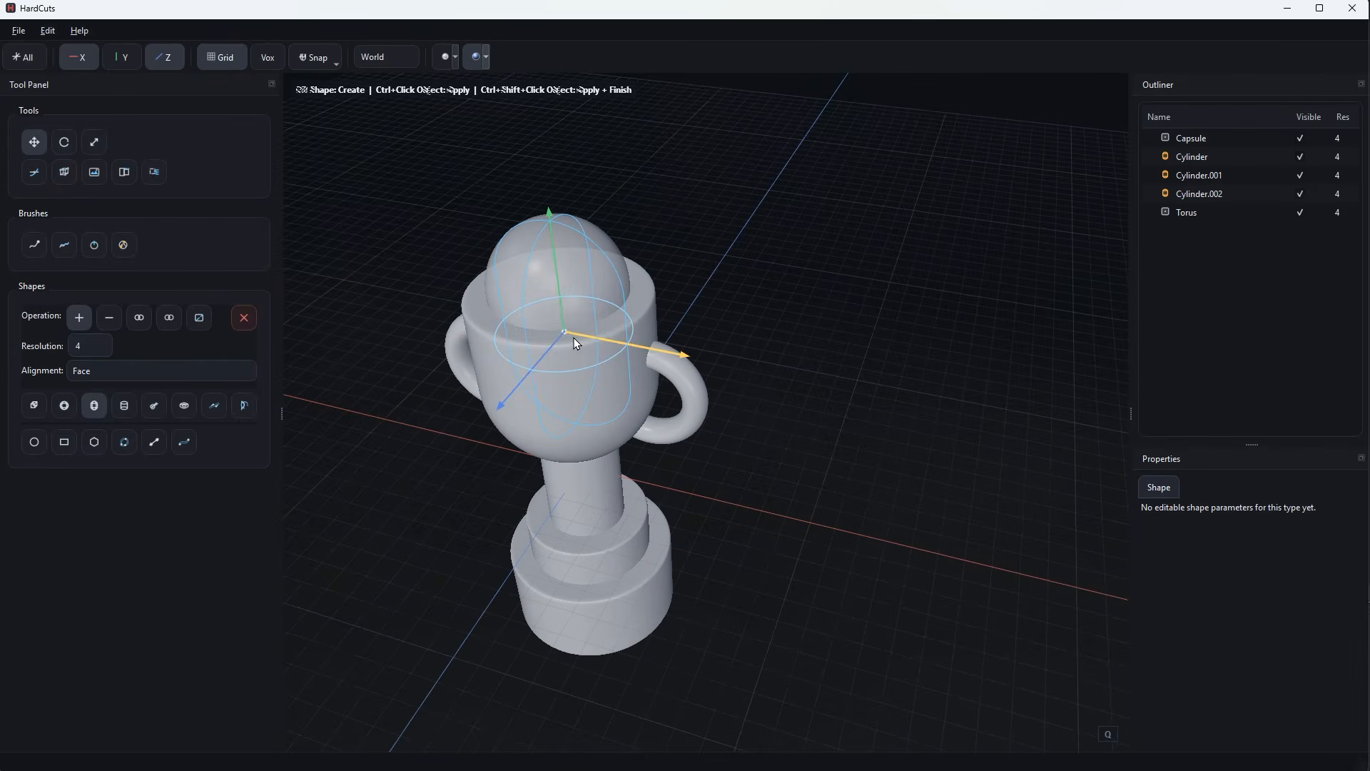
{"action": "key", "text": "r"}
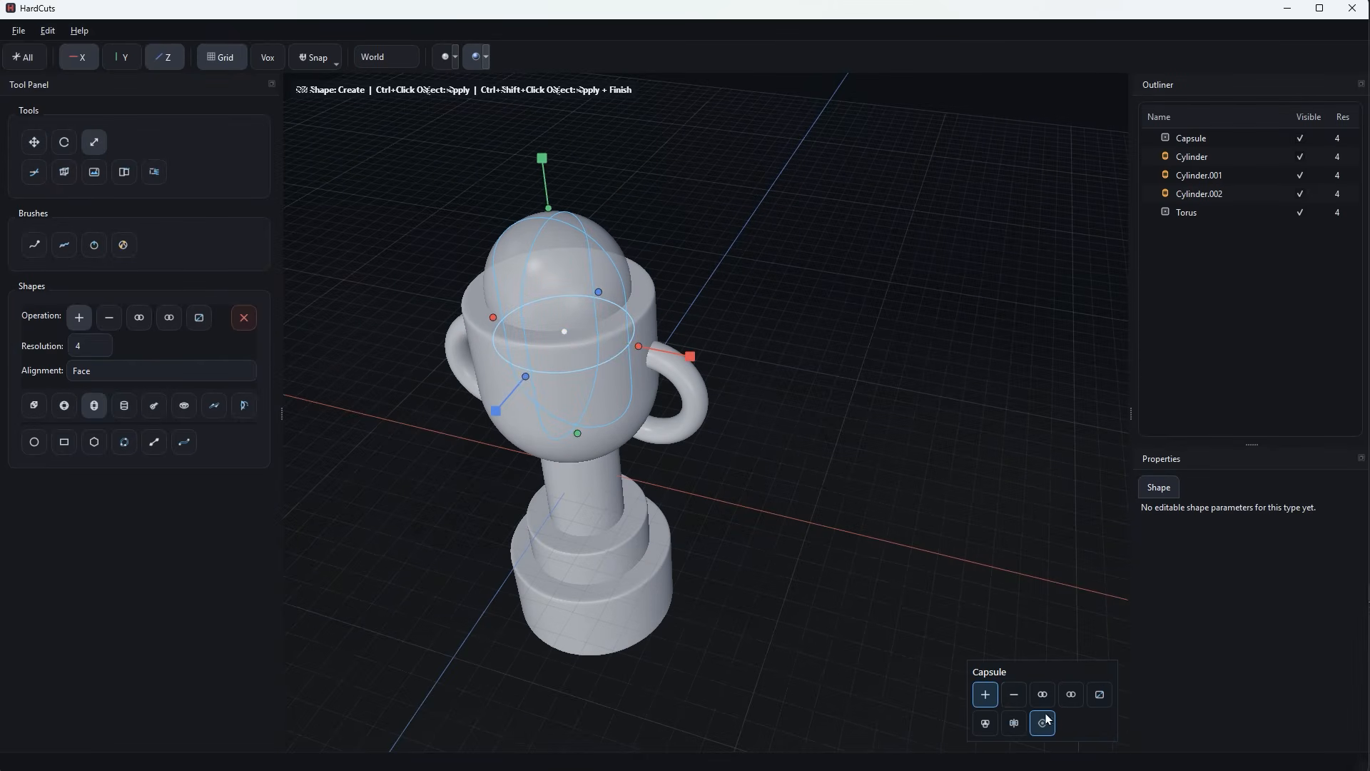
Switch the capsule to subtract and cut it out of the cup body and the handles.
{"action": "left_click", "coordinate": [1014, 694]}
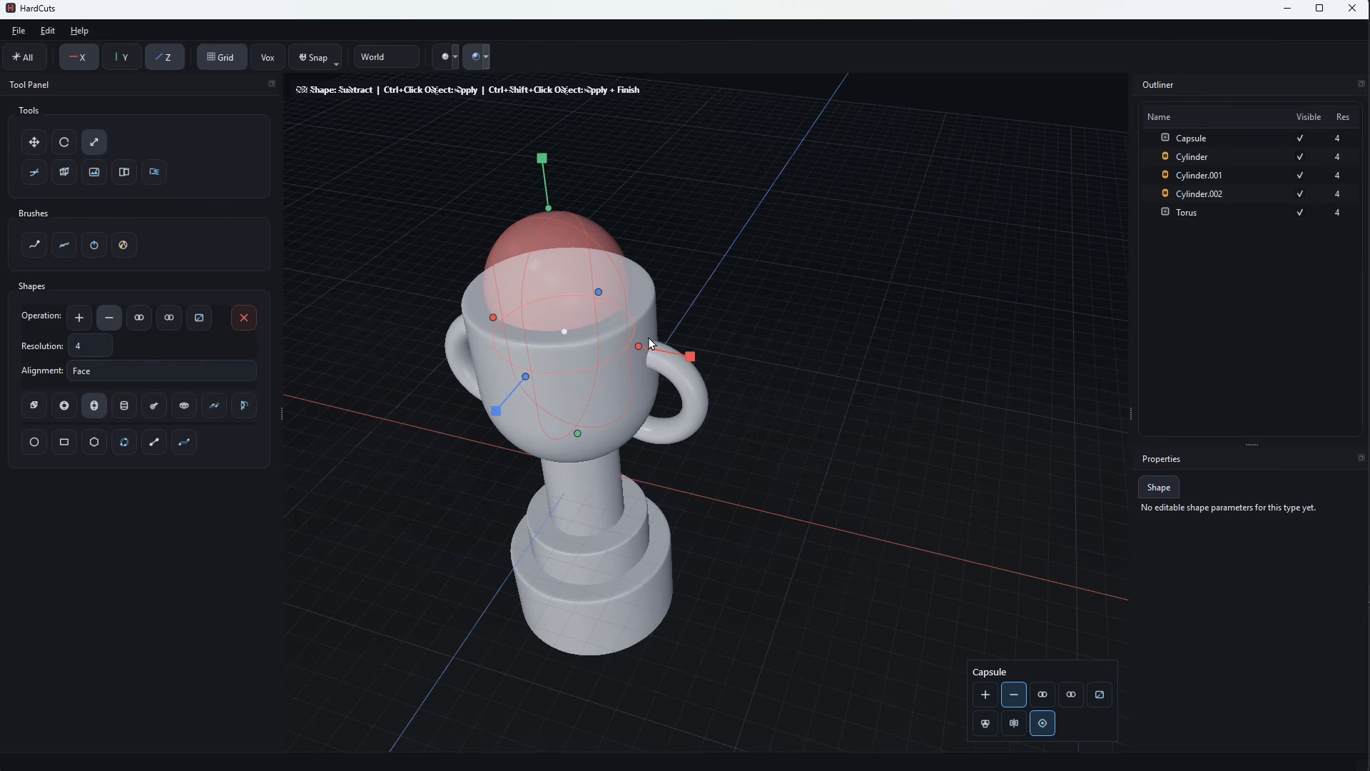
{"action": "left_click", "coordinate": [640, 314], "text": "ctrl"}
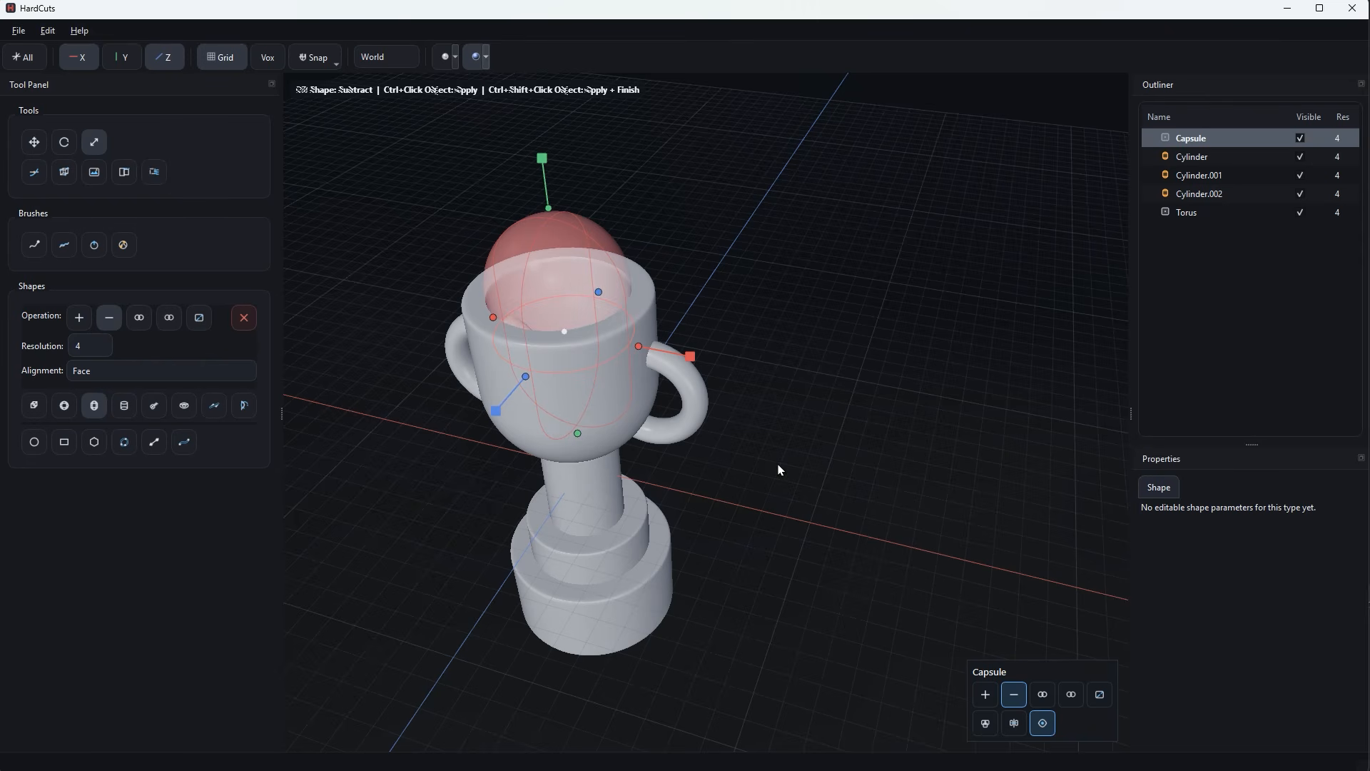
{"action": "left_click", "coordinate": [613, 437], "text": "ctrl"}
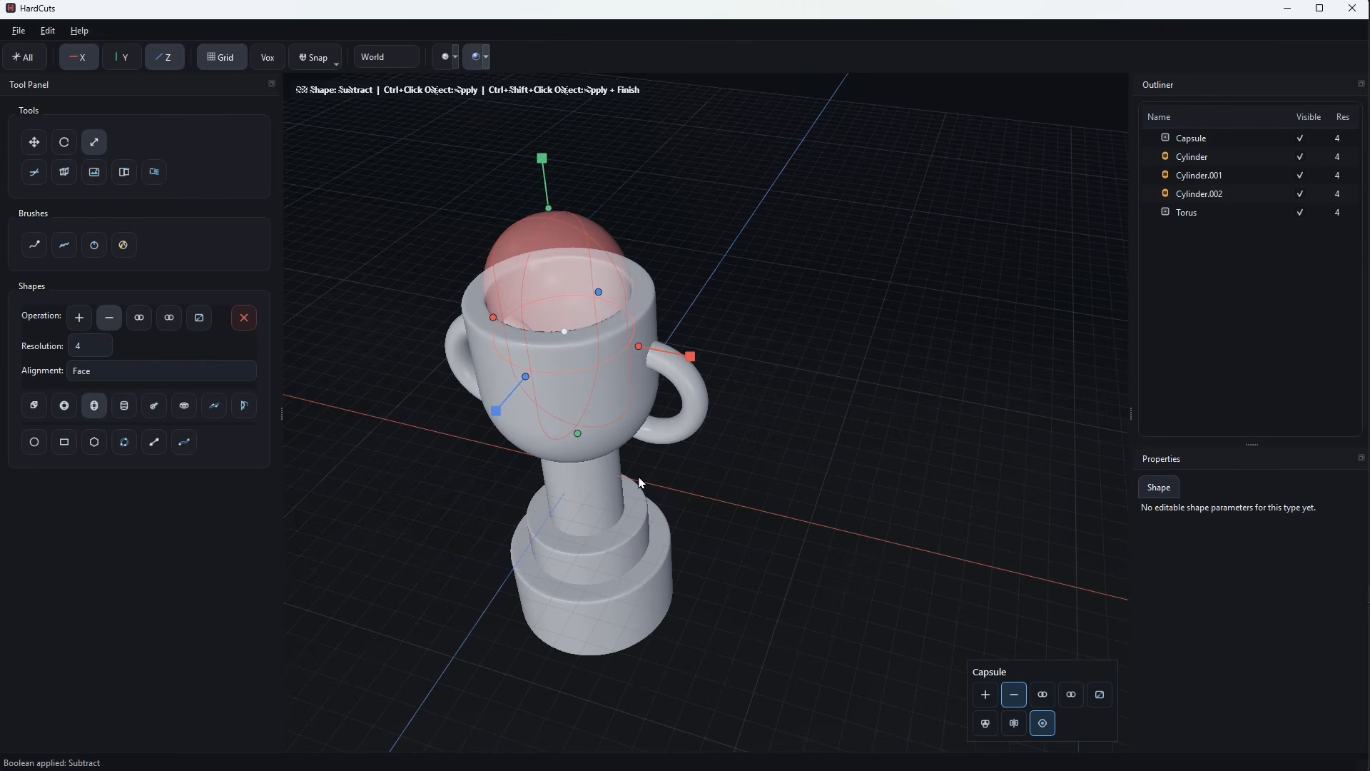
{"action": "left_click", "coordinate": [697, 416]}
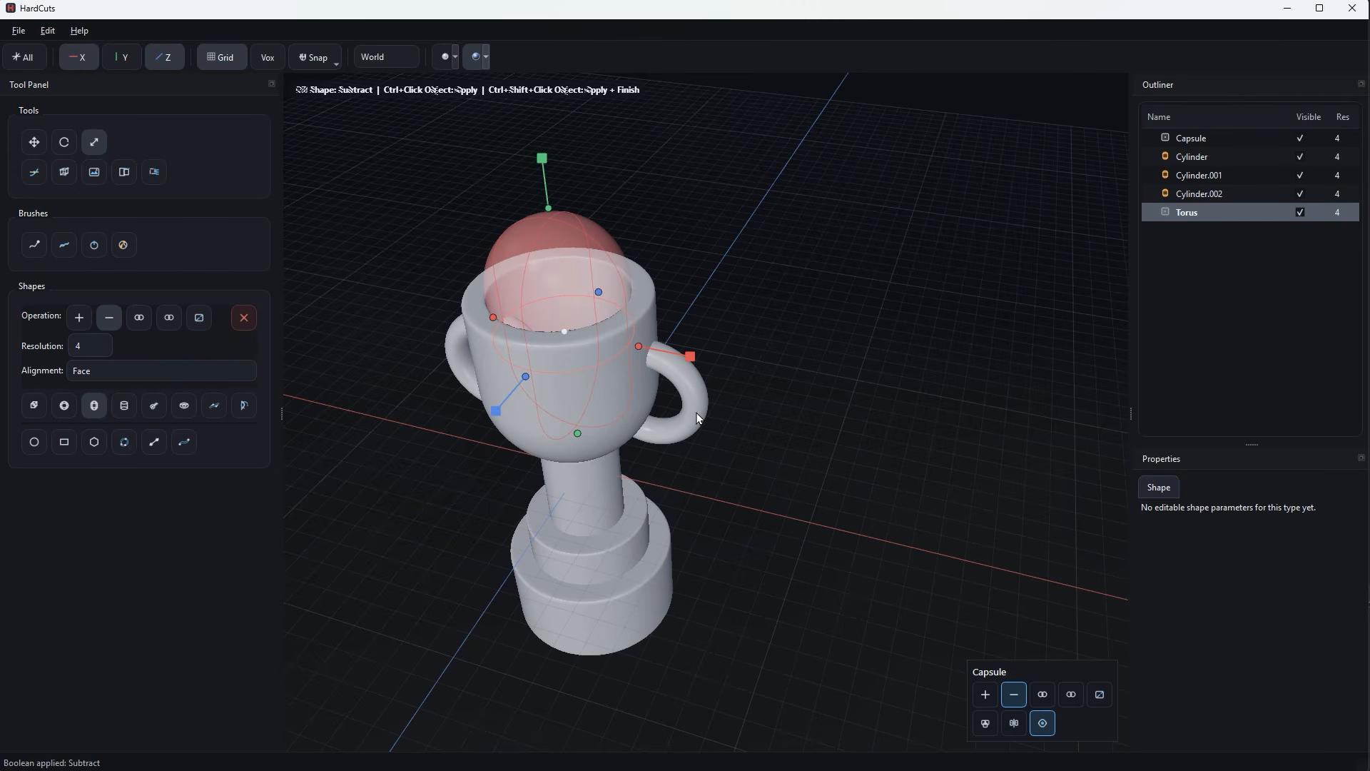
Enlarge the capsule cutter slightly, raise it a little, subtract it from the handles again and close the shape.
{"action": "middle_click_drag", "start_coordinate": [615, 434], "coordinate": [640, 387]}
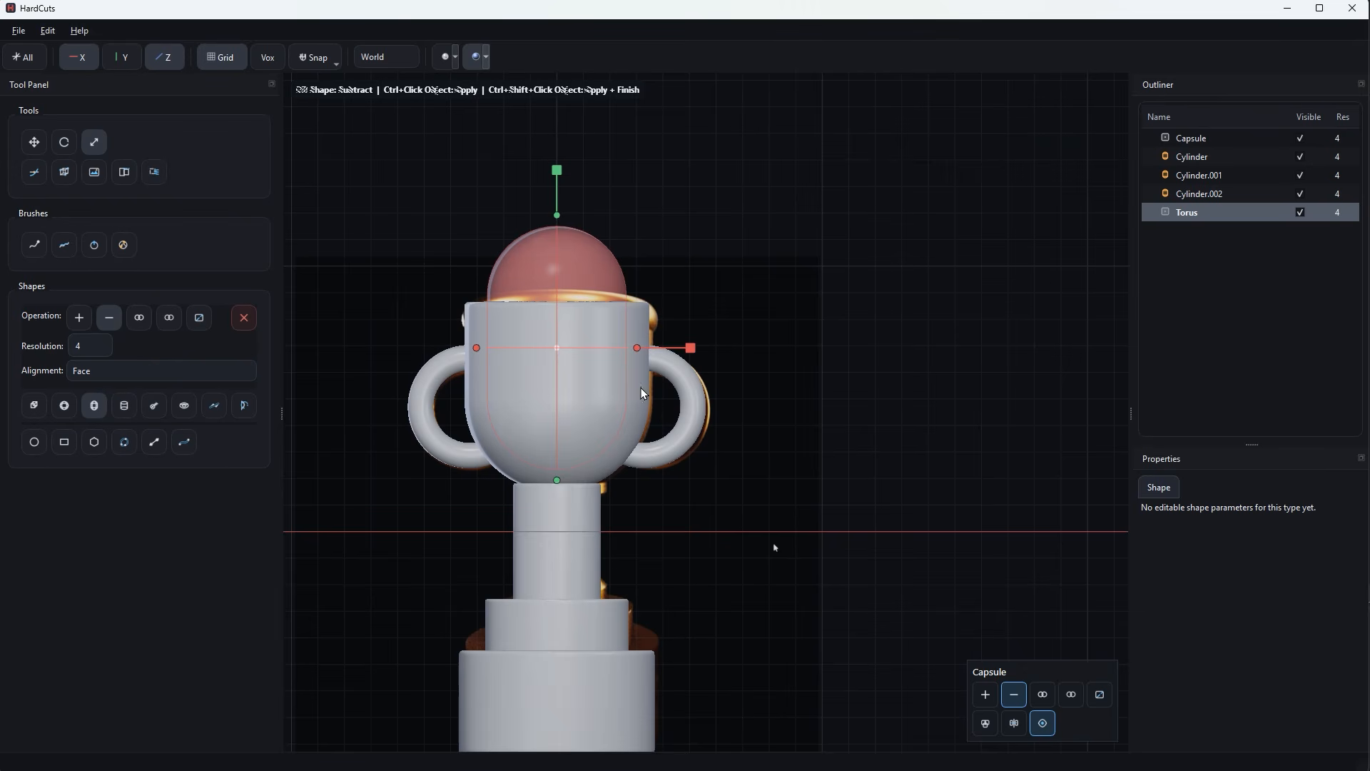
{"action": "left_click_drag", "start_coordinate": [558, 350], "coordinate": [571, 351]}
{"action": "key", "text": "w"}
{"action": "left_click_drag", "start_coordinate": [562, 284], "coordinate": [562, 280]}
{"action": "left_click", "coordinate": [673, 448], "text": "ctrl"}
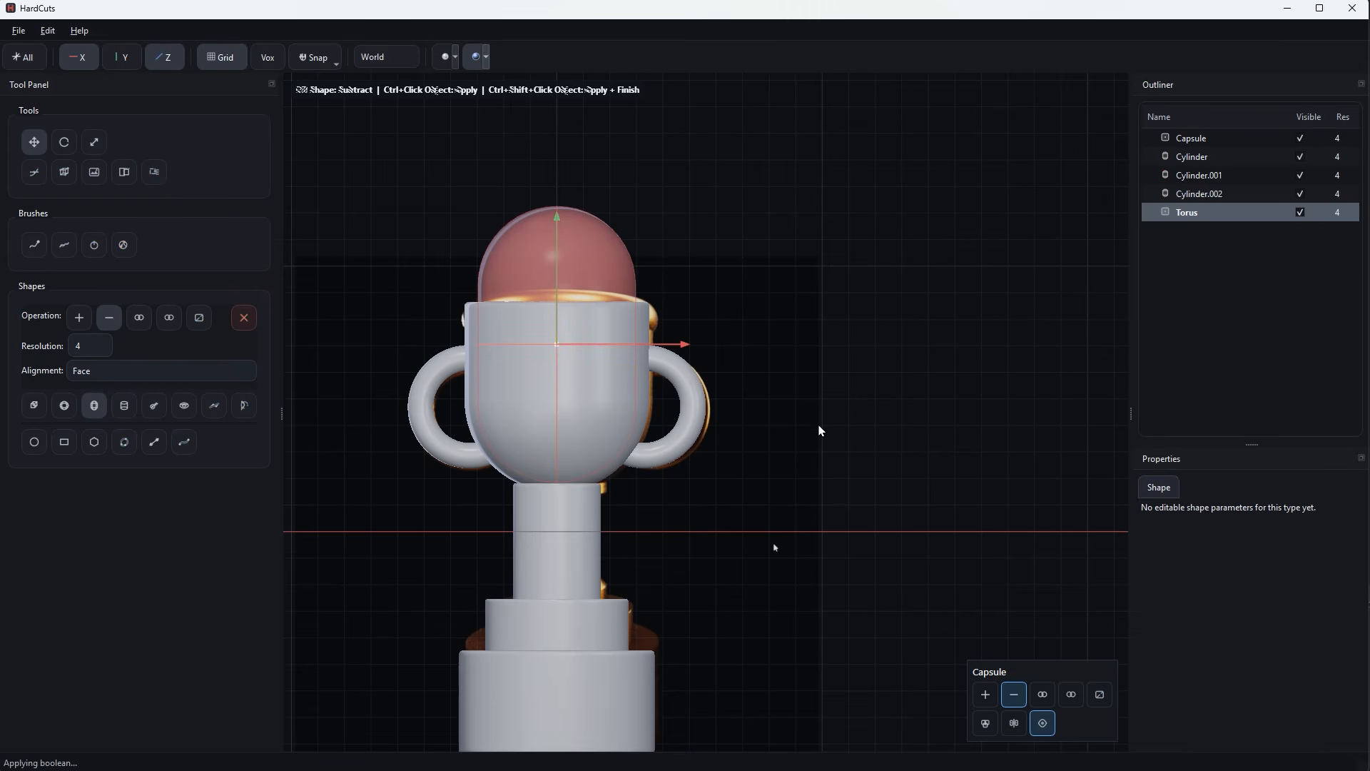
{"action": "key", "text": "Escape"}
{"action": "mouse_move", "coordinate": [818, 423]}
{"action": "middle_mouse_down"}
{"action": "mouse_move", "coordinate": [781, 474]}
{"action": "mouse_move", "coordinate": [812, 523]}
{"action": "mouse_move", "coordinate": [878, 487]}
{"action": "mouse_move", "coordinate": [789, 490]}
{"action": "mouse_move", "coordinate": [814, 436]}
{"action": "middle_mouse_up"}
{"action": "middle_click_drag", "start_coordinate": [800, 492], "coordinate": [826, 459], "text": "shift"}
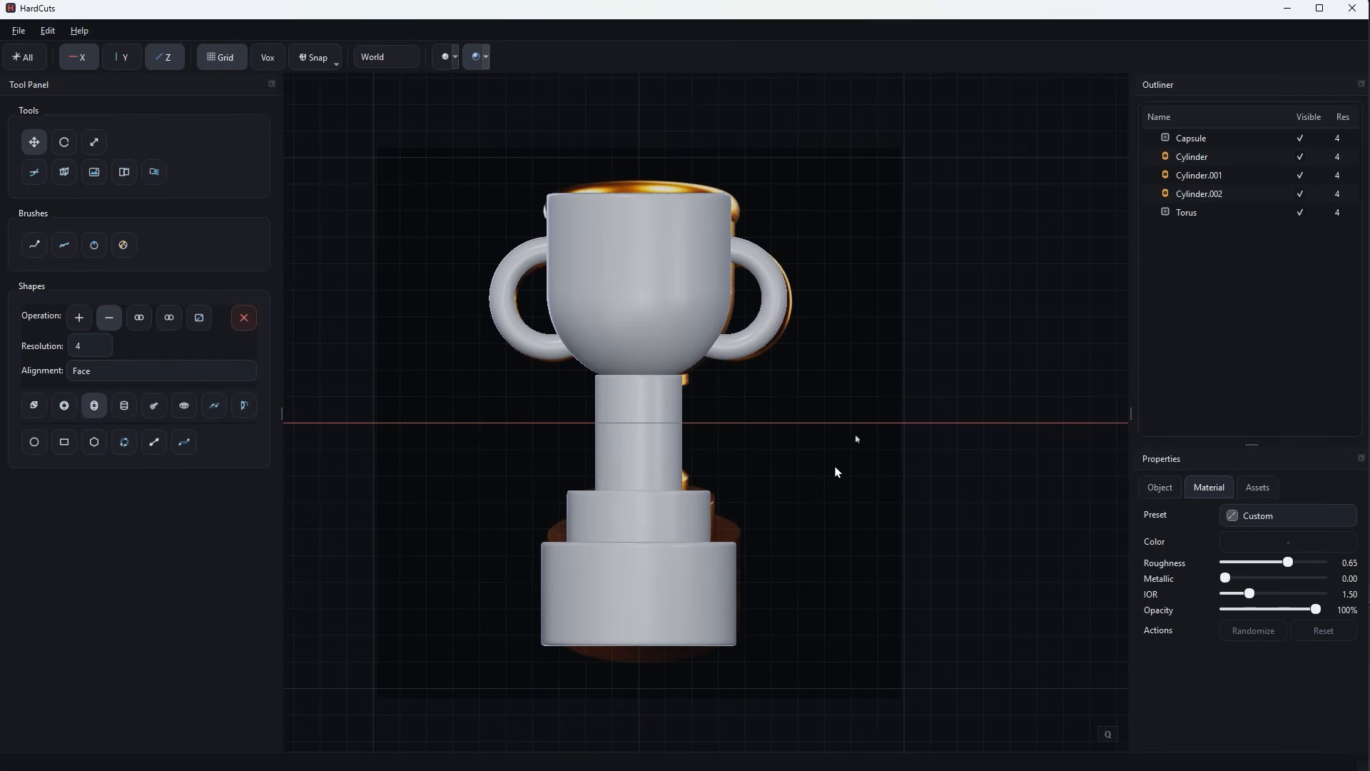
Start a subtracting torus shape and move it straight down to surround the middle of the stem.
{"action": "left_click", "coordinate": [665, 427]}
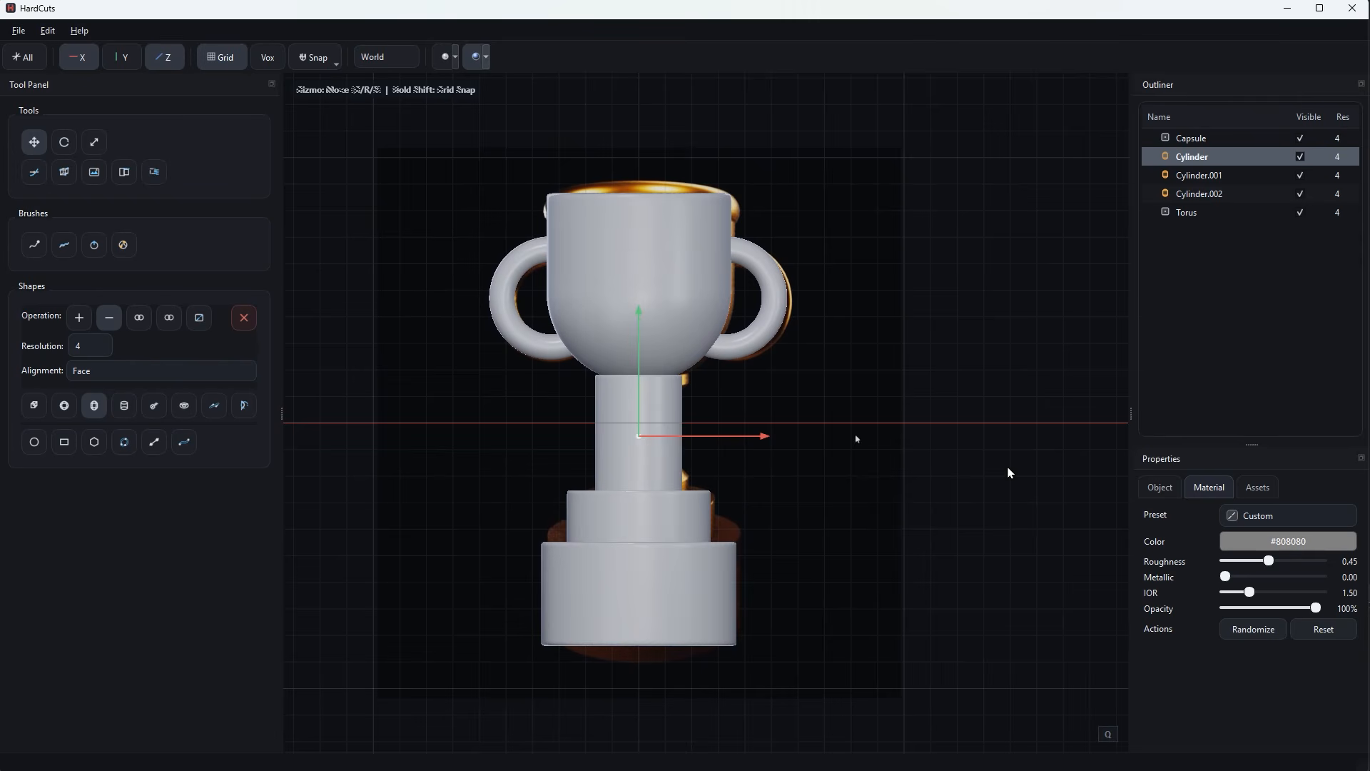
{"action": "left_click", "coordinate": [184, 405]}
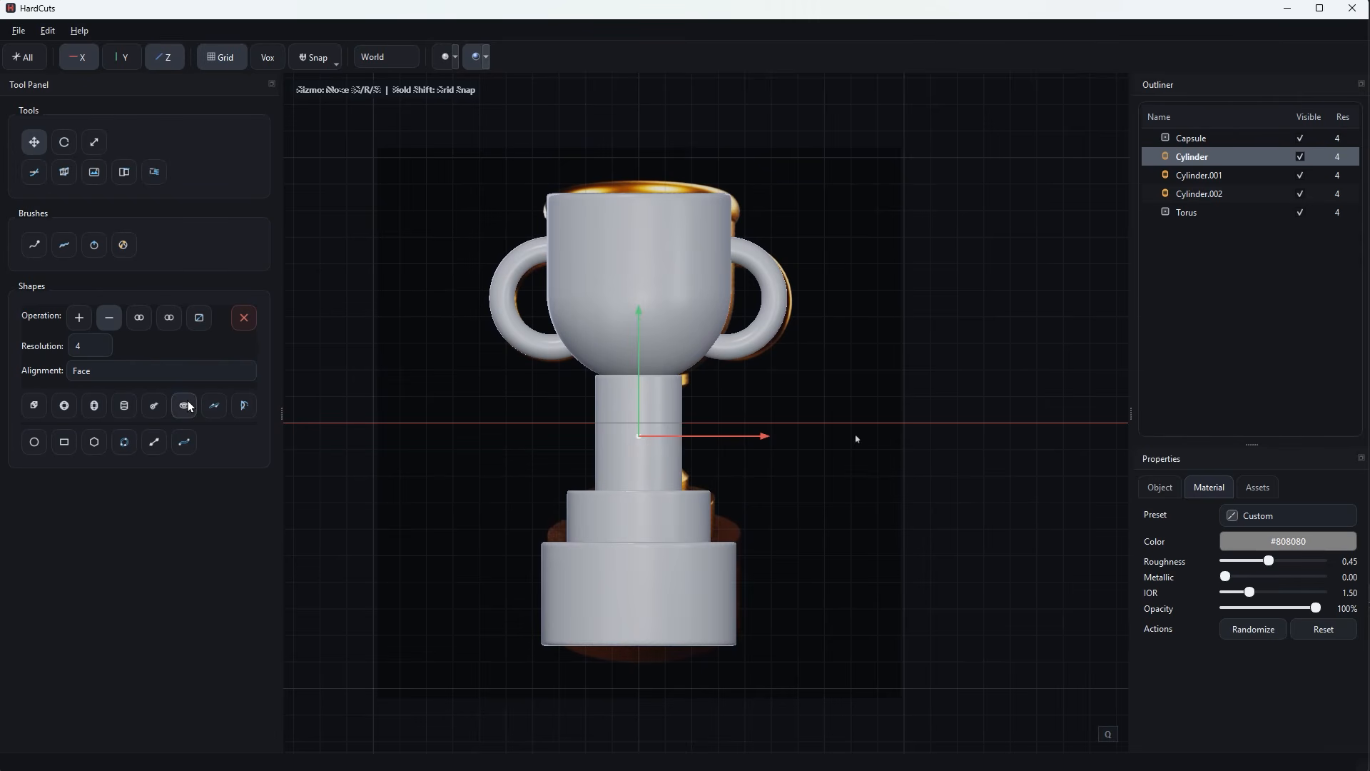
{"action": "left_click_drag", "start_coordinate": [640, 163], "coordinate": [627, 359]}
{"action": "key", "text": "q"}
{"action": "key", "text": "minus"}
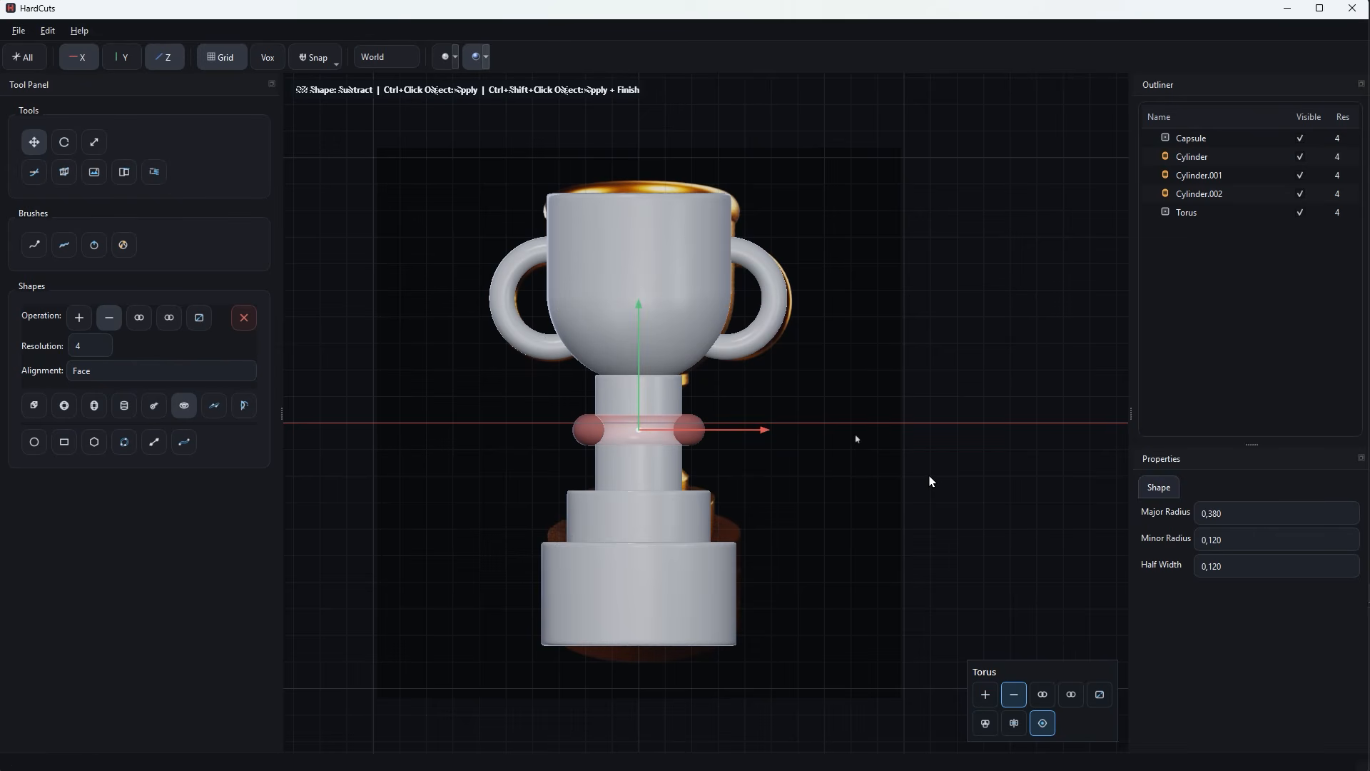
Set the torus cutter's half width to 0.360 and minor radius to 0.170, and lower it slightly along the stem.
{"action": "scroll", "coordinate": [1231, 565], "scroll_direction": "up", "scroll_amount": 19}
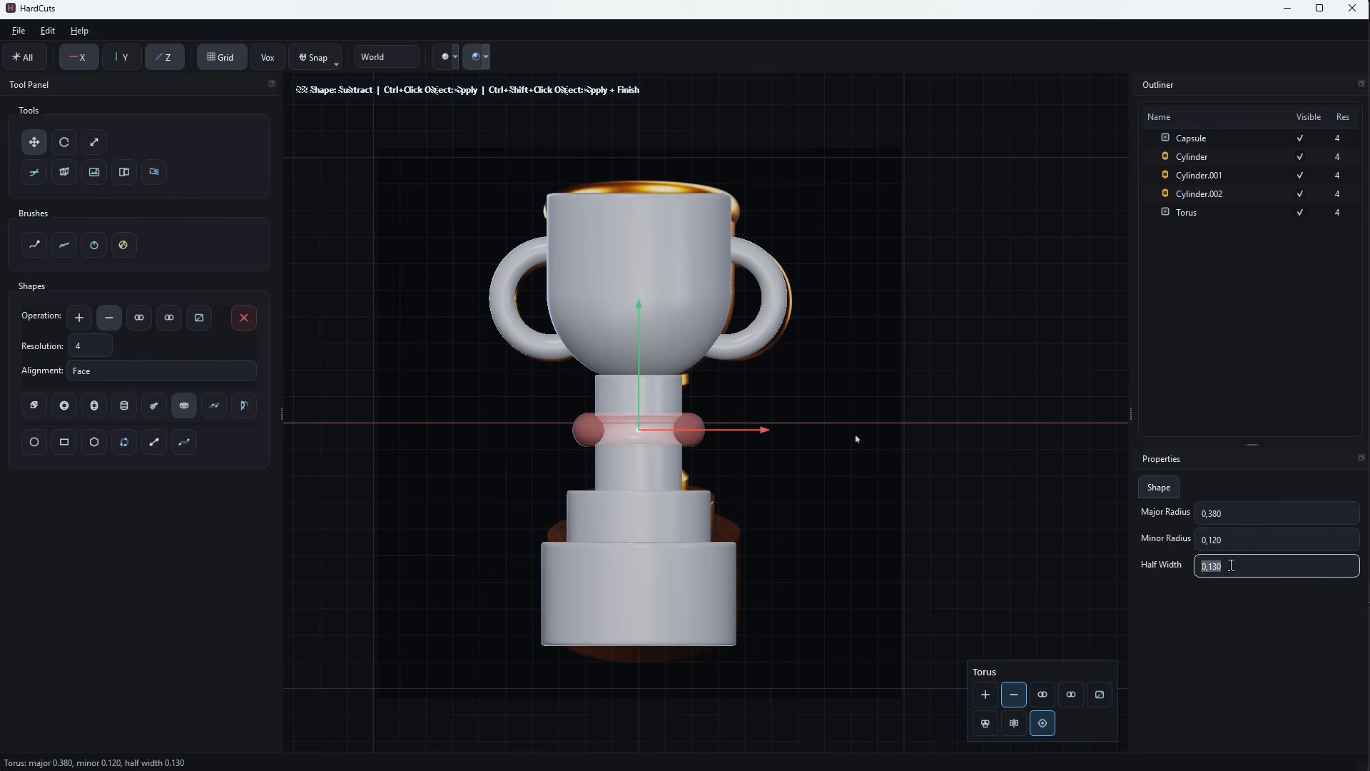
{"action": "scroll", "coordinate": [1231, 564], "scroll_direction": "up", "scroll_amount": 3}
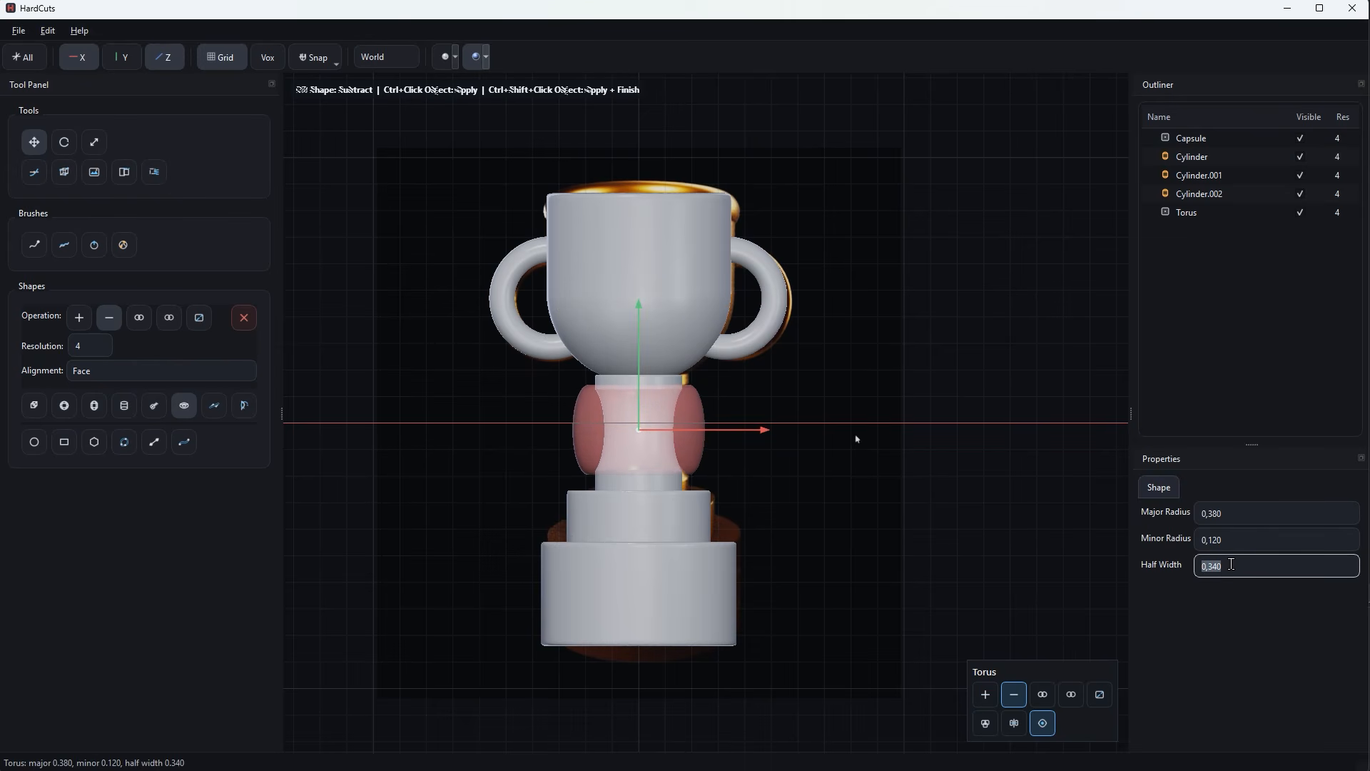
{"action": "scroll", "coordinate": [1227, 538], "scroll_direction": "up", "scroll_amount": 5}
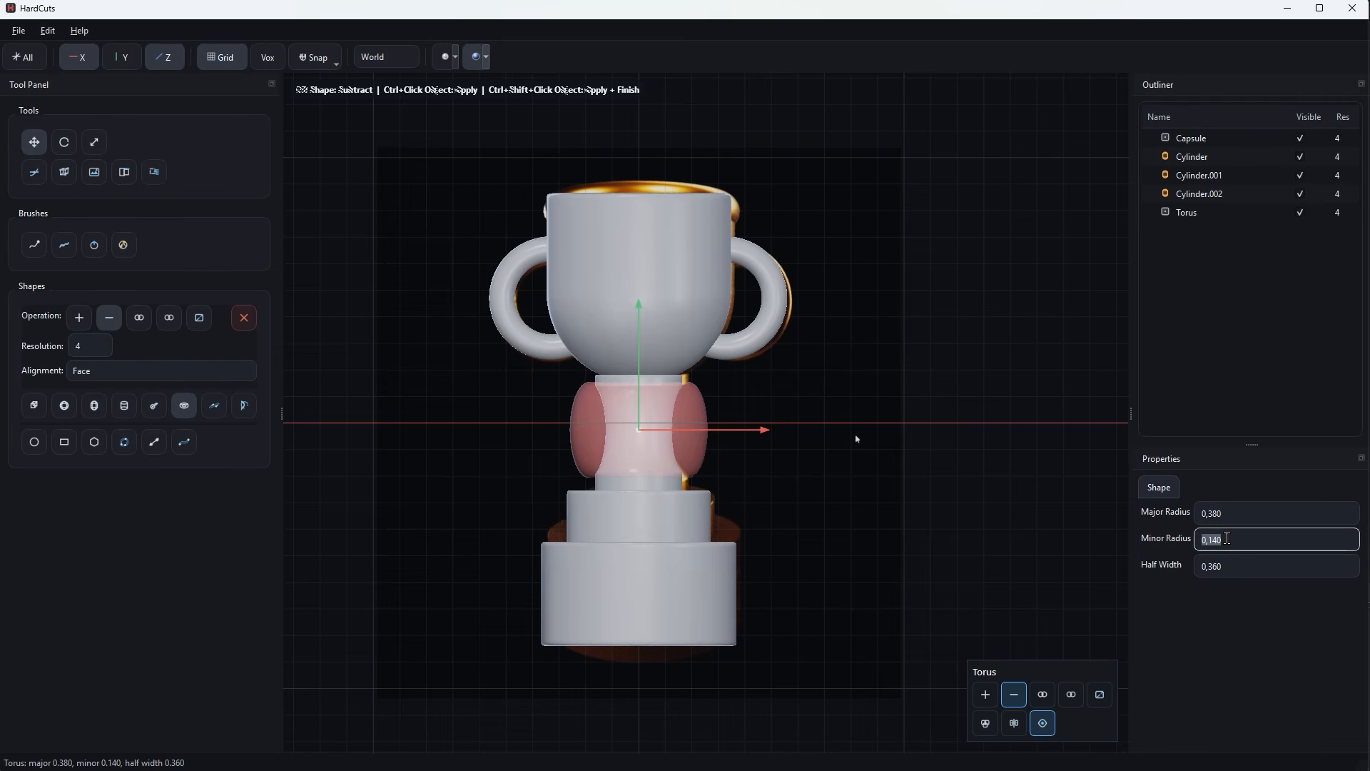
{"action": "left_click_drag", "start_coordinate": [640, 354], "coordinate": [639, 357]}
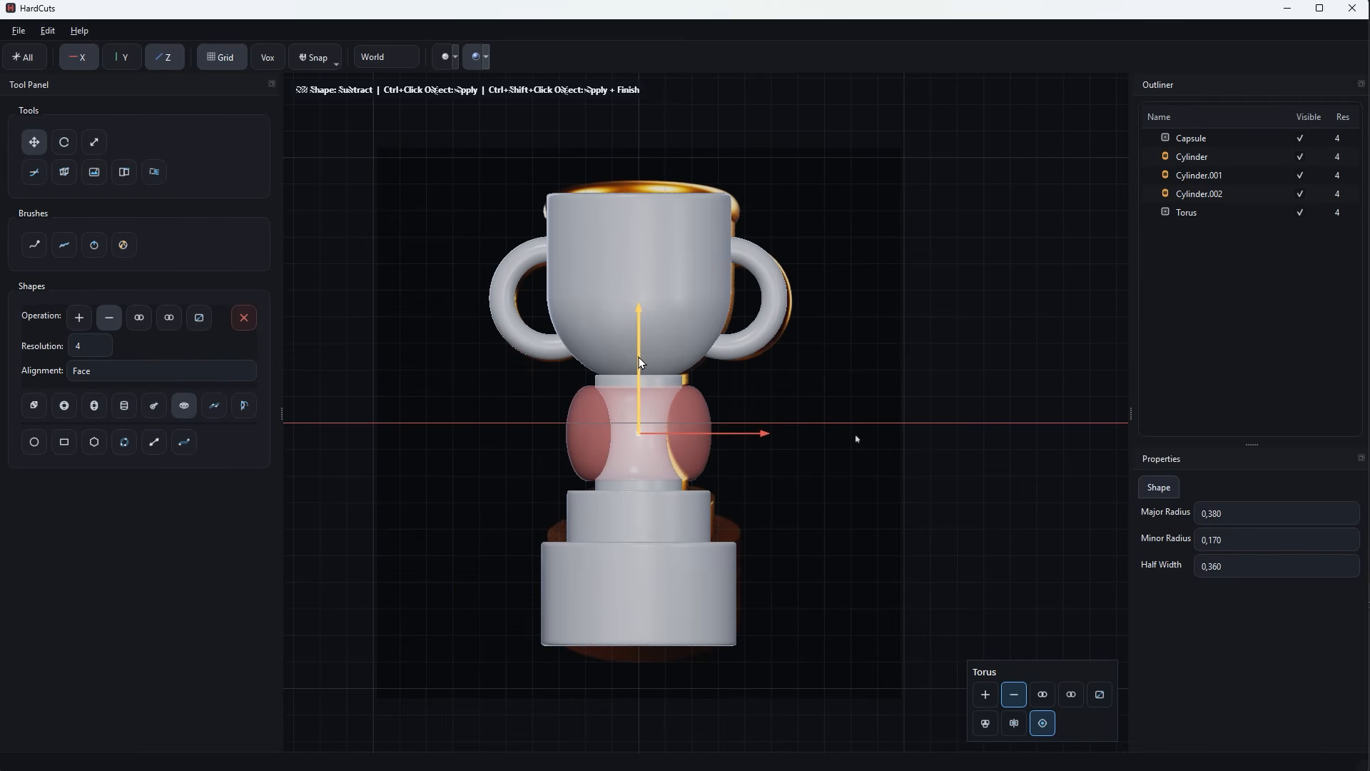
Subtract the torus from the stem to give it a concave waist and close the shape.
{"action": "left_click", "coordinate": [663, 483], "text": "ctrl"}
{"action": "key", "text": "Escape"}
{"action": "middle_click_drag", "start_coordinate": [859, 436], "coordinate": [904, 375]}
Start another torus, reset it to its default size and position, and move it straight up to the cup's rim.
{"action": "left_click", "coordinate": [182, 410]}
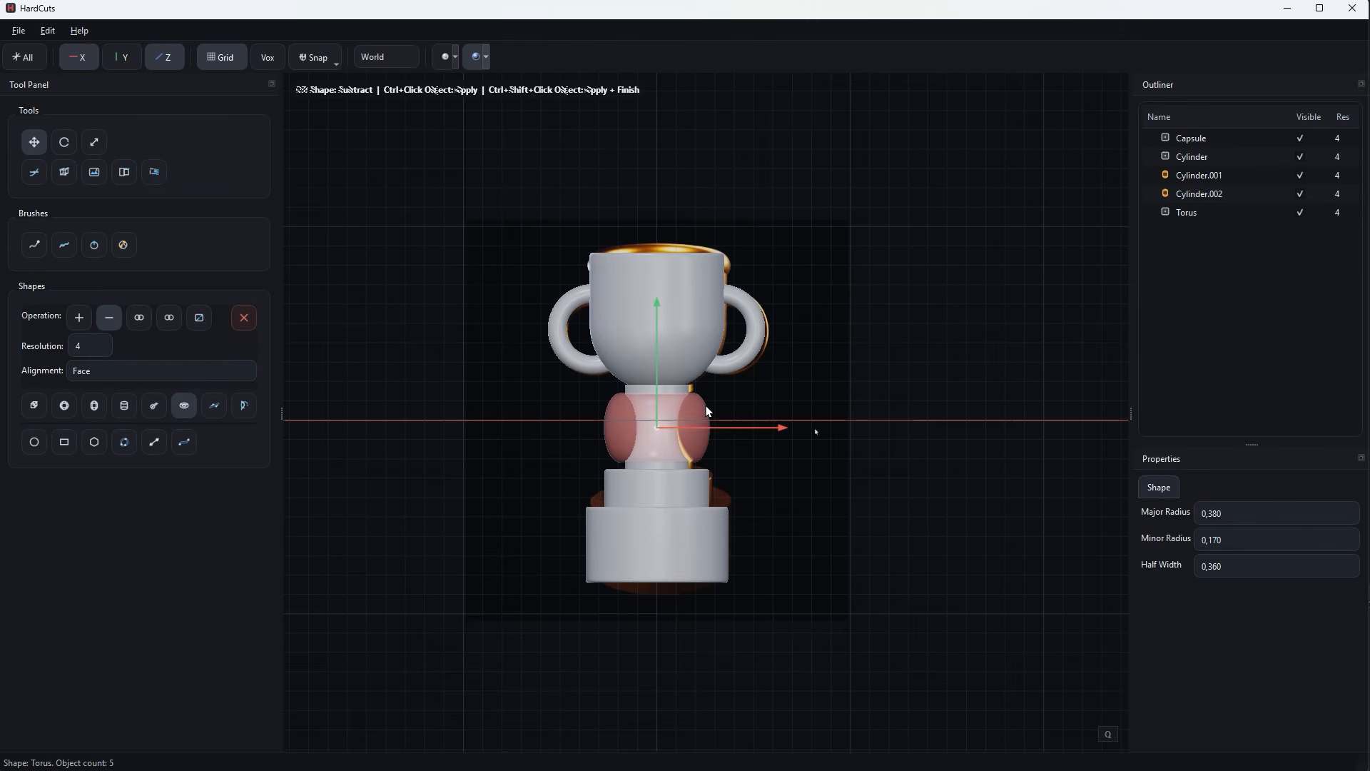
{"action": "right_click", "coordinate": [698, 433]}
{"action": "left_click", "coordinate": [730, 454]}
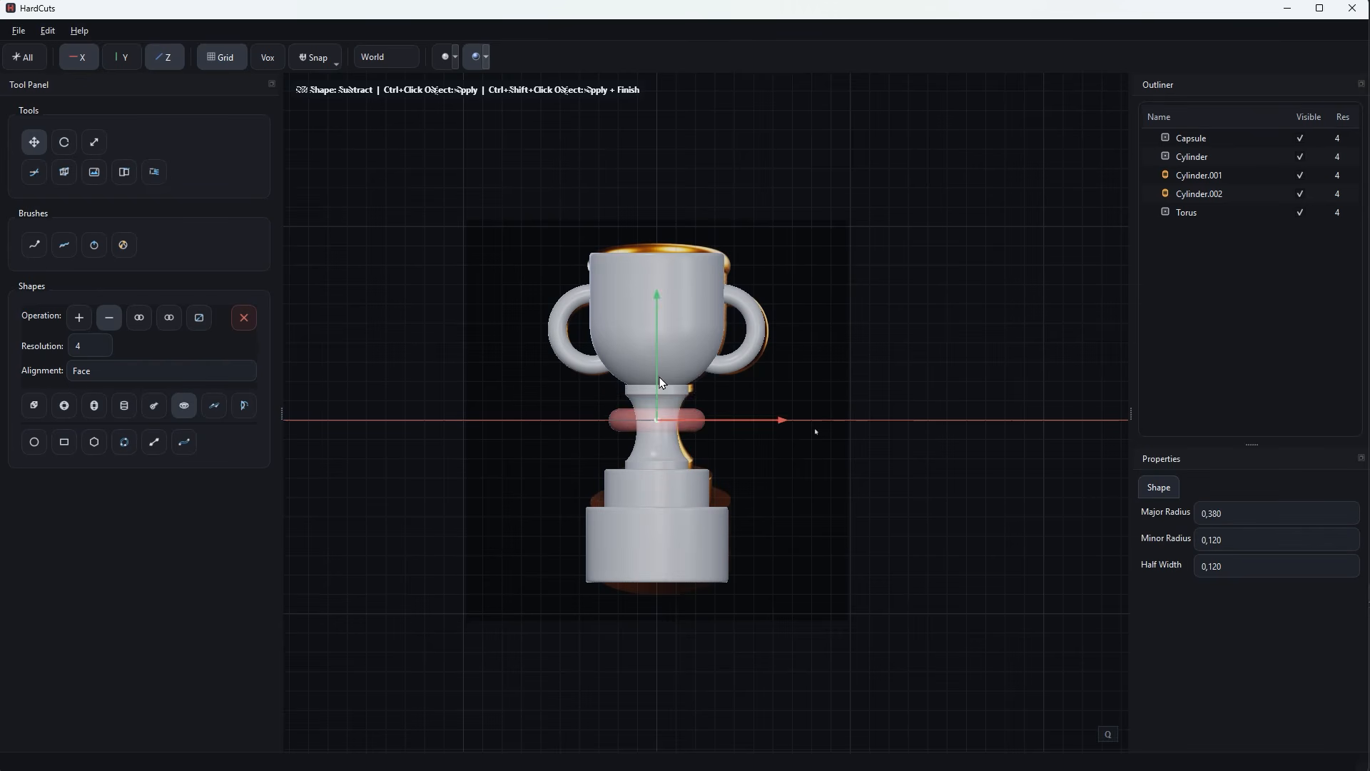
{"action": "left_click_drag", "start_coordinate": [657, 389], "coordinate": [657, 212]}
{"action": "middle_click_drag", "start_coordinate": [745, 216], "coordinate": [728, 238]}
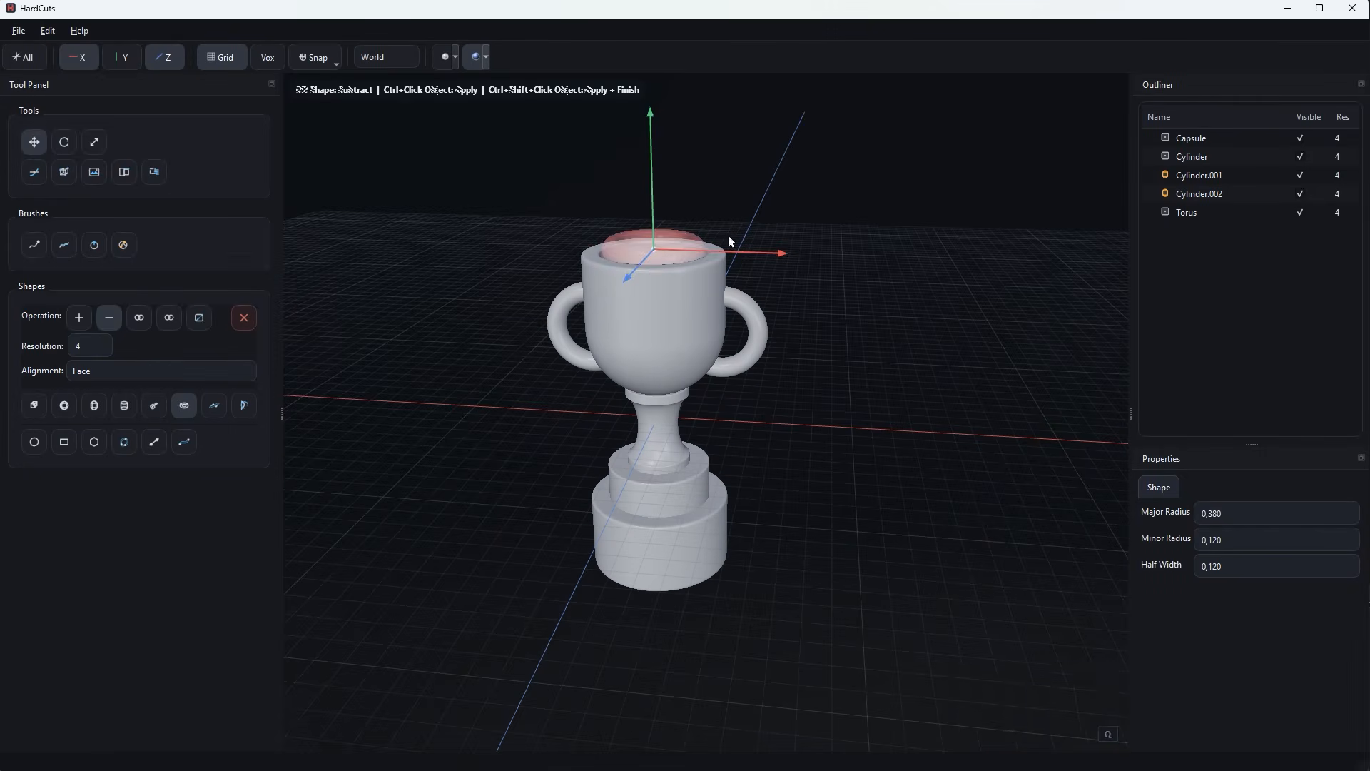
Switch the torus to create and scale it up uniformly to just wider than the cup's mouth.
{"action": "key", "text": "q"}
{"action": "left_click", "coordinate": [986, 700]}
{"action": "key", "text": "r"}
{"action": "left_click_drag", "start_coordinate": [652, 251], "coordinate": [698, 250]}
{"action": "middle_click_drag", "start_coordinate": [792, 299], "coordinate": [785, 332]}
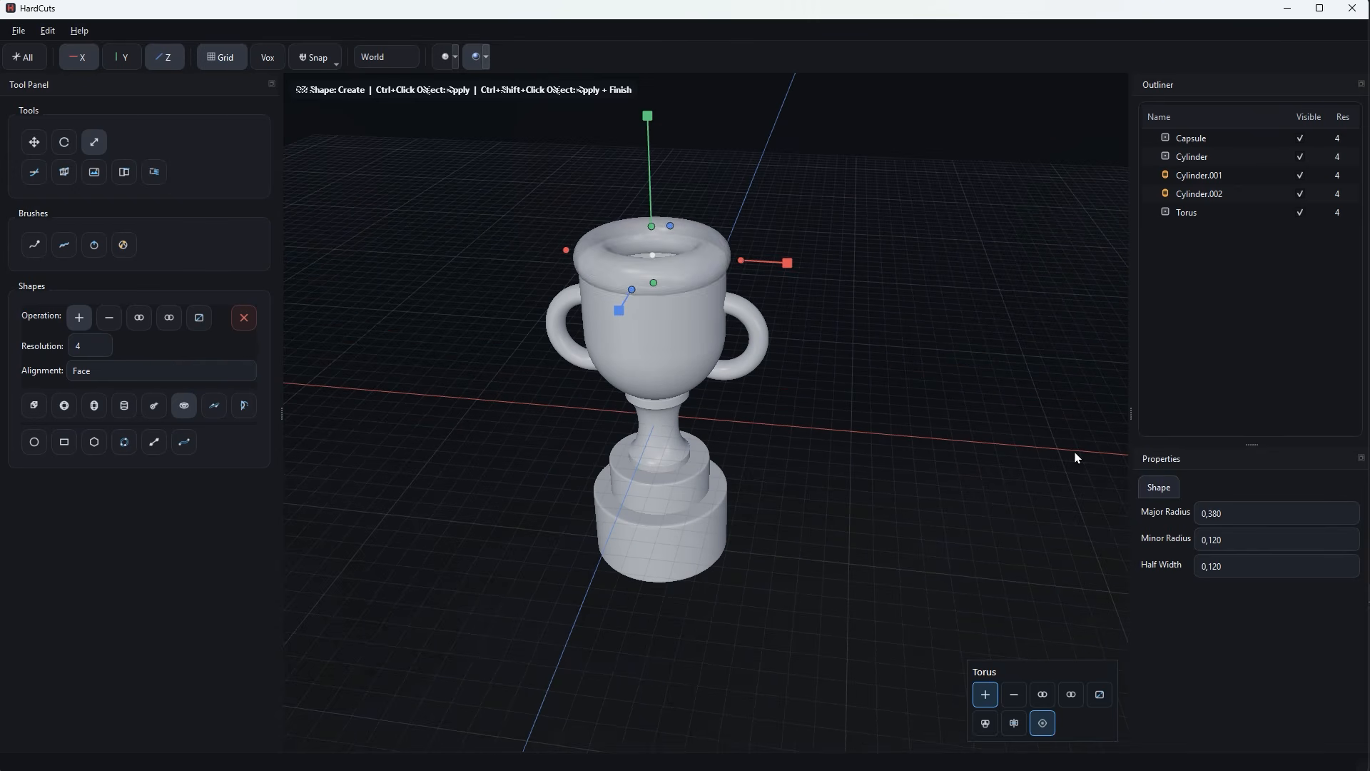
Thin the torus to a minor radius and half width of 0.070 and create it as the cup's rim.
{"action": "scroll", "coordinate": [1248, 539], "scroll_direction": "down", "scroll_amount": 5}
{"action": "scroll", "coordinate": [1252, 561], "scroll_direction": "down", "scroll_amount": 3}
{"action": "scroll", "coordinate": [1245, 565], "scroll_direction": "down", "scroll_amount": 2}
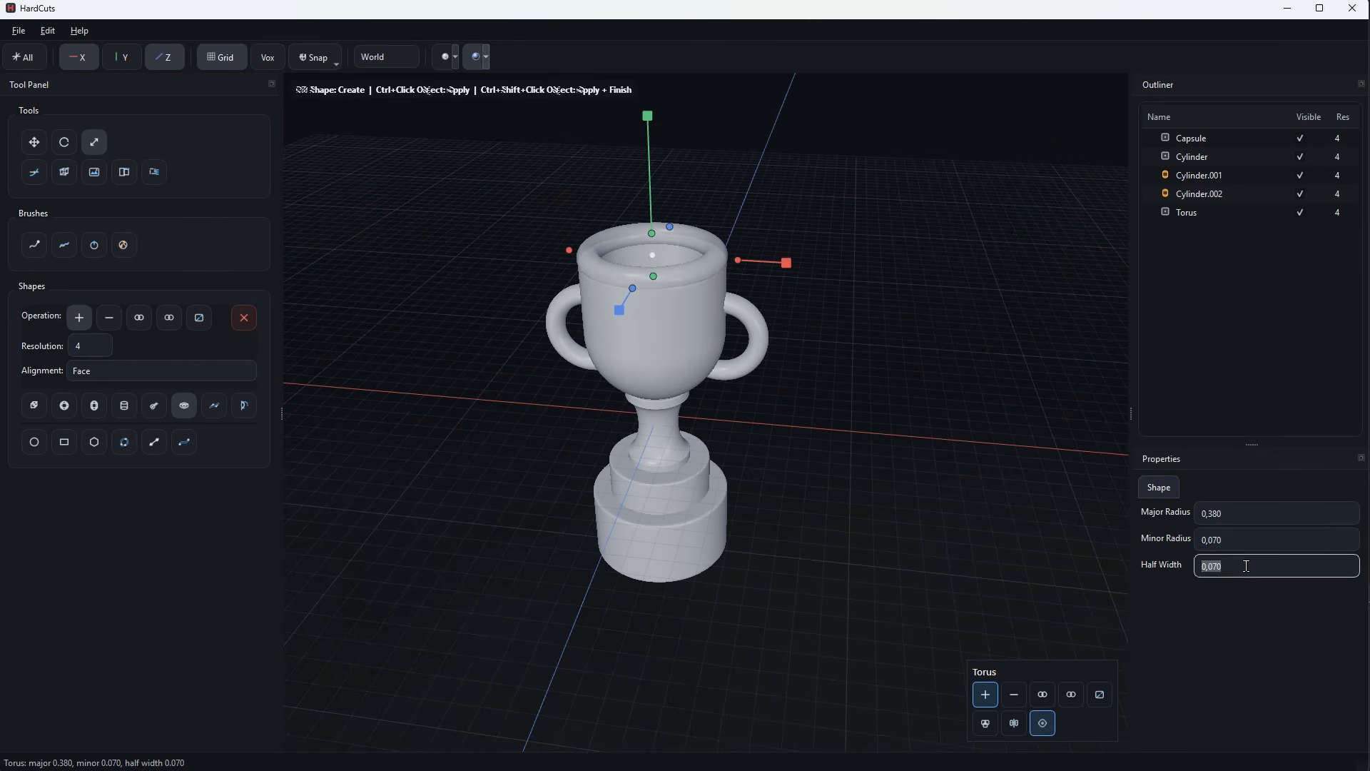
{"action": "middle_click_drag", "start_coordinate": [817, 428], "coordinate": [854, 333]}
{"action": "key", "text": "Return"}
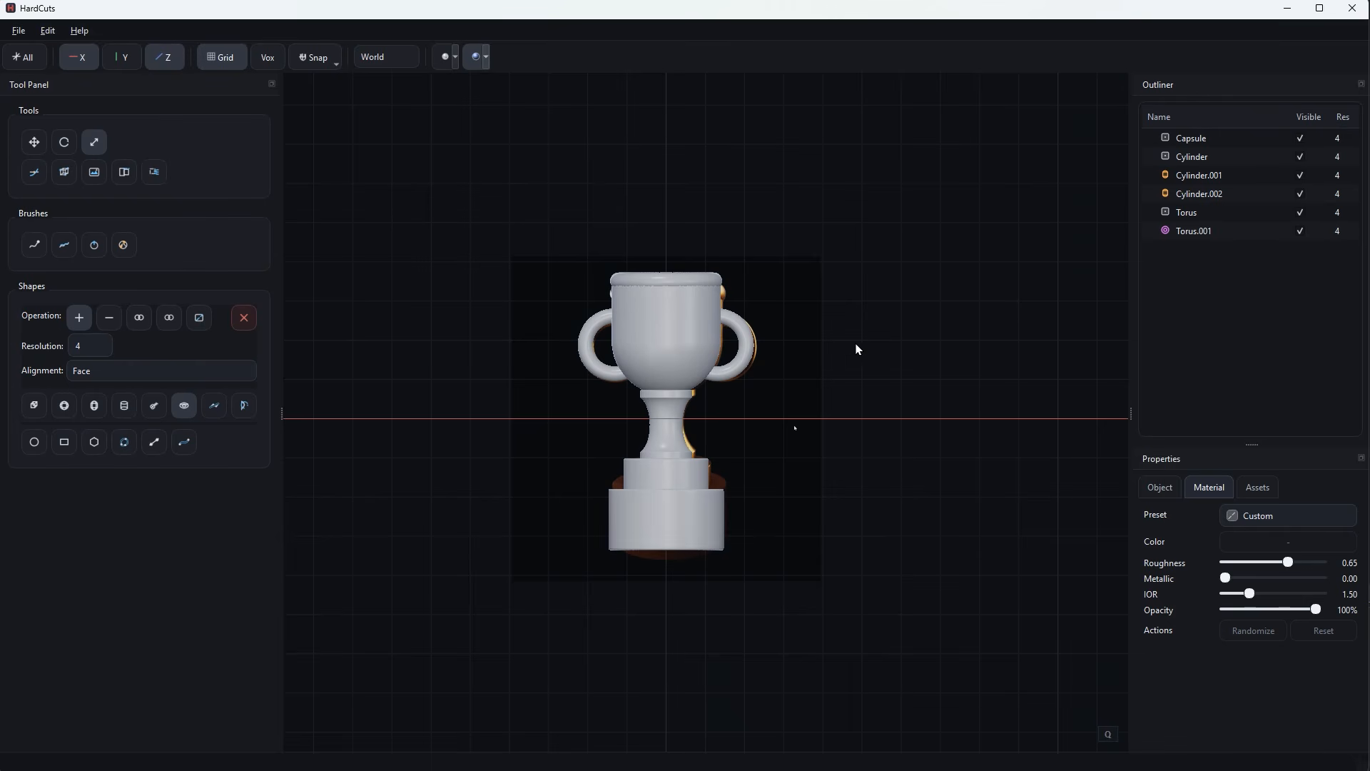
Select all six trophy objects and apply the Brass material preset.
{"action": "left_click", "coordinate": [1201, 141]}
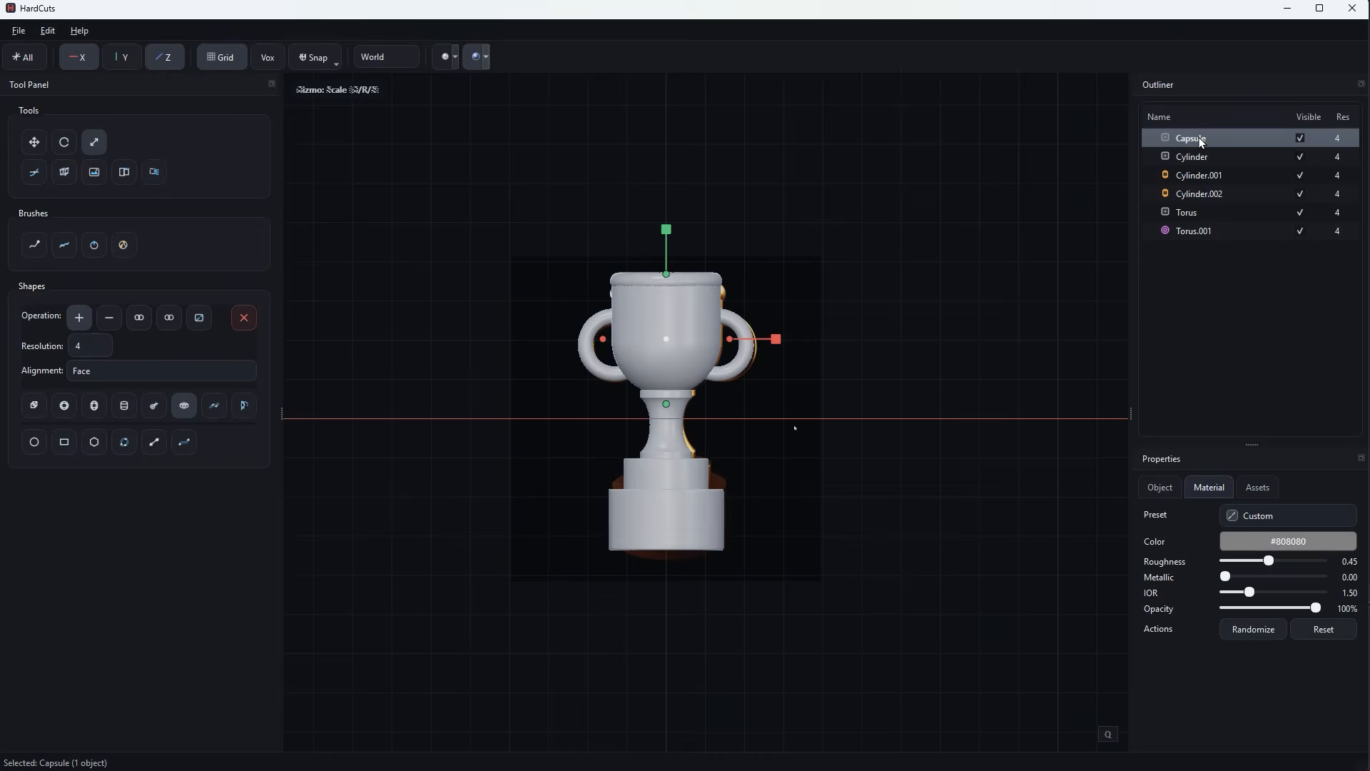
{"action": "left_click", "coordinate": [1205, 230], "text": "shift"}
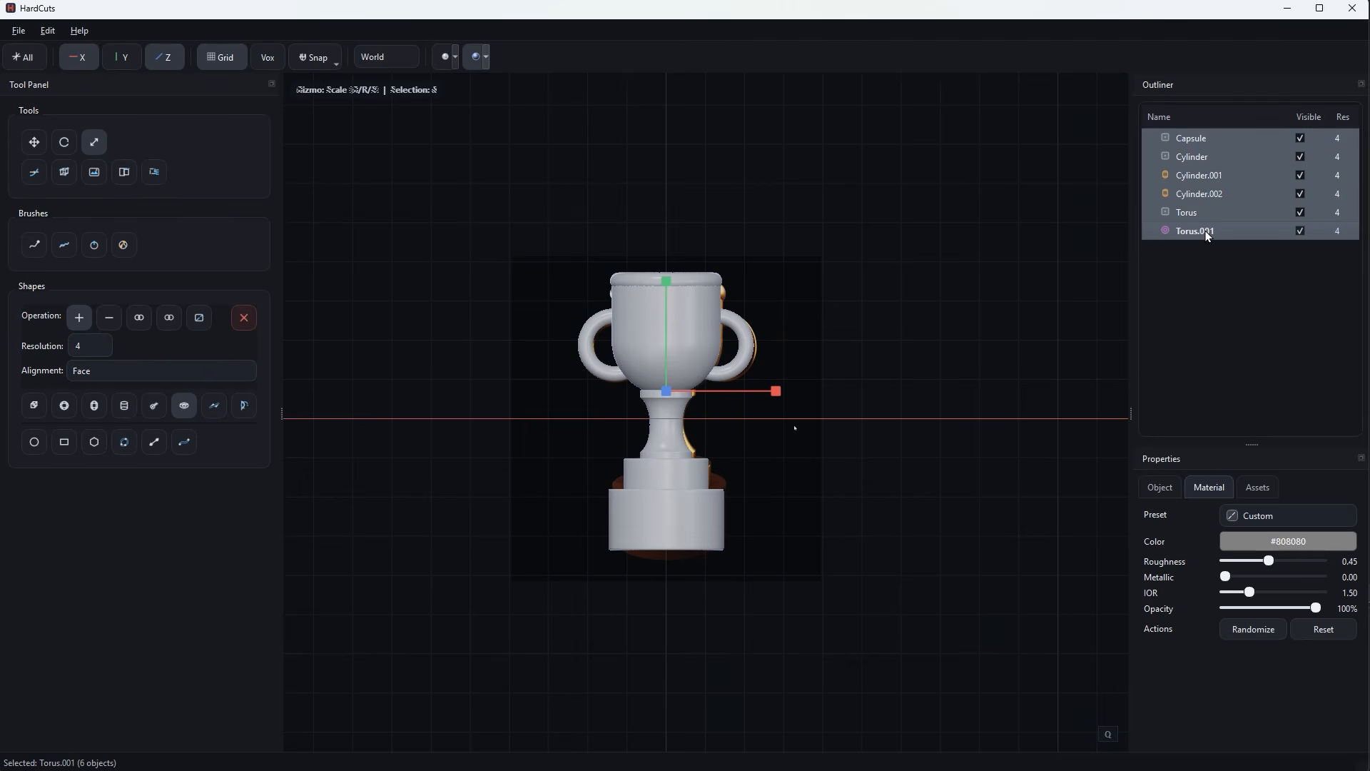
{"action": "left_click", "coordinate": [1260, 523]}
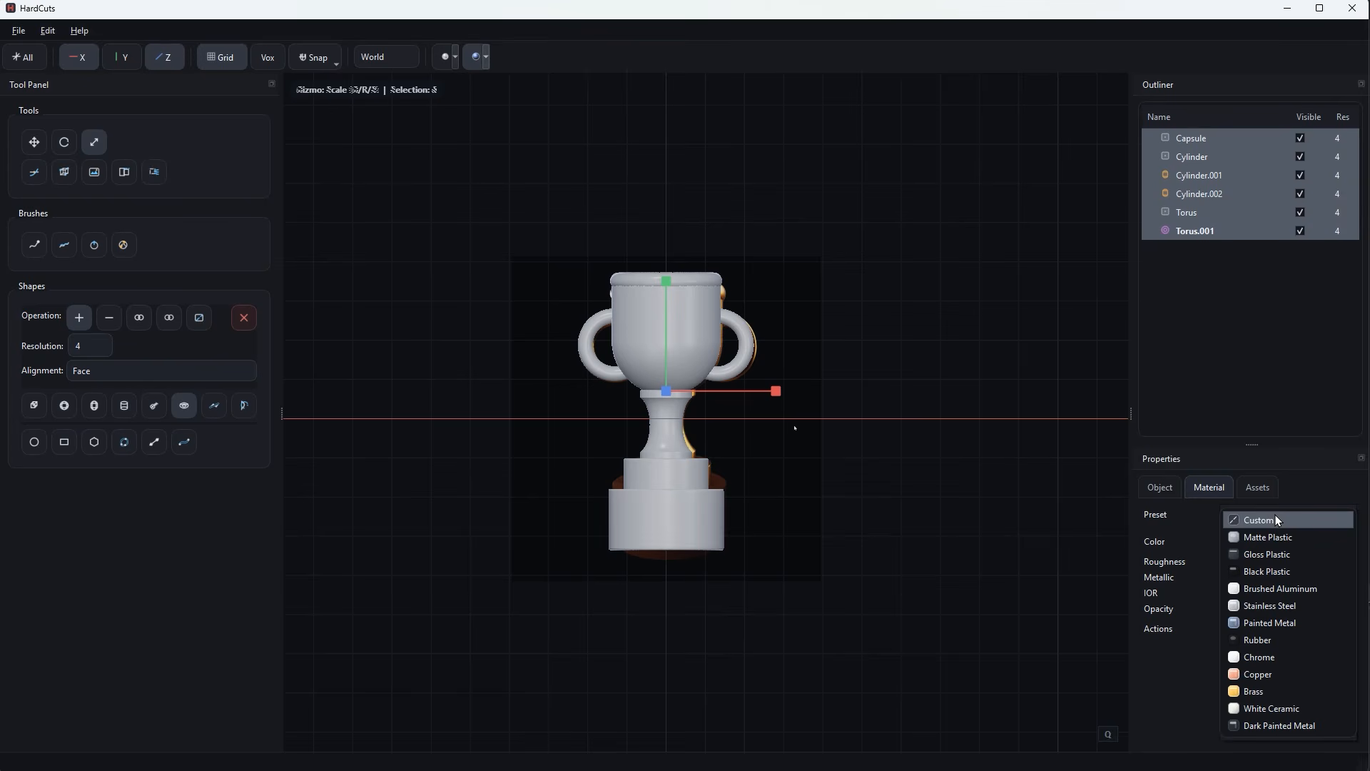
{"action": "left_click", "coordinate": [1292, 699]}
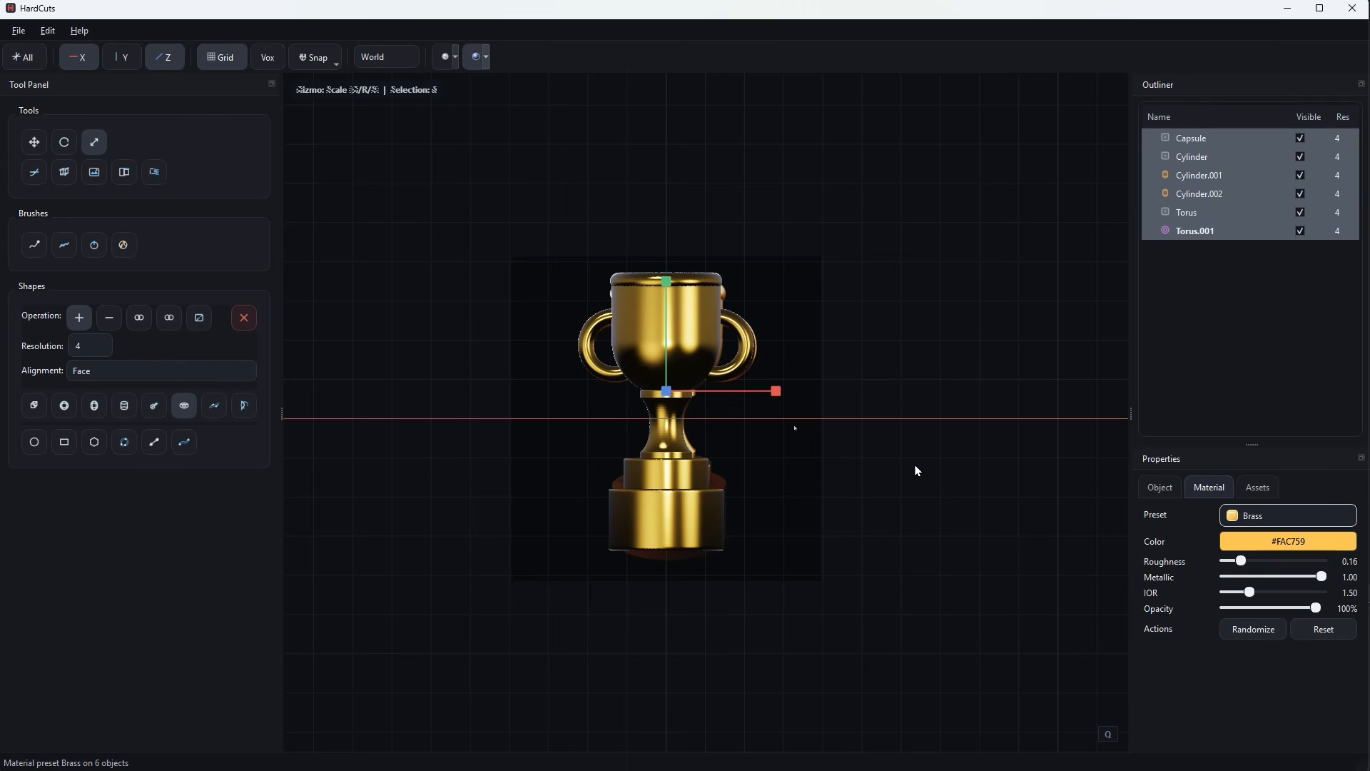
Reset the wide lower base tier's material to the default.
{"action": "left_click", "coordinate": [664, 542]}
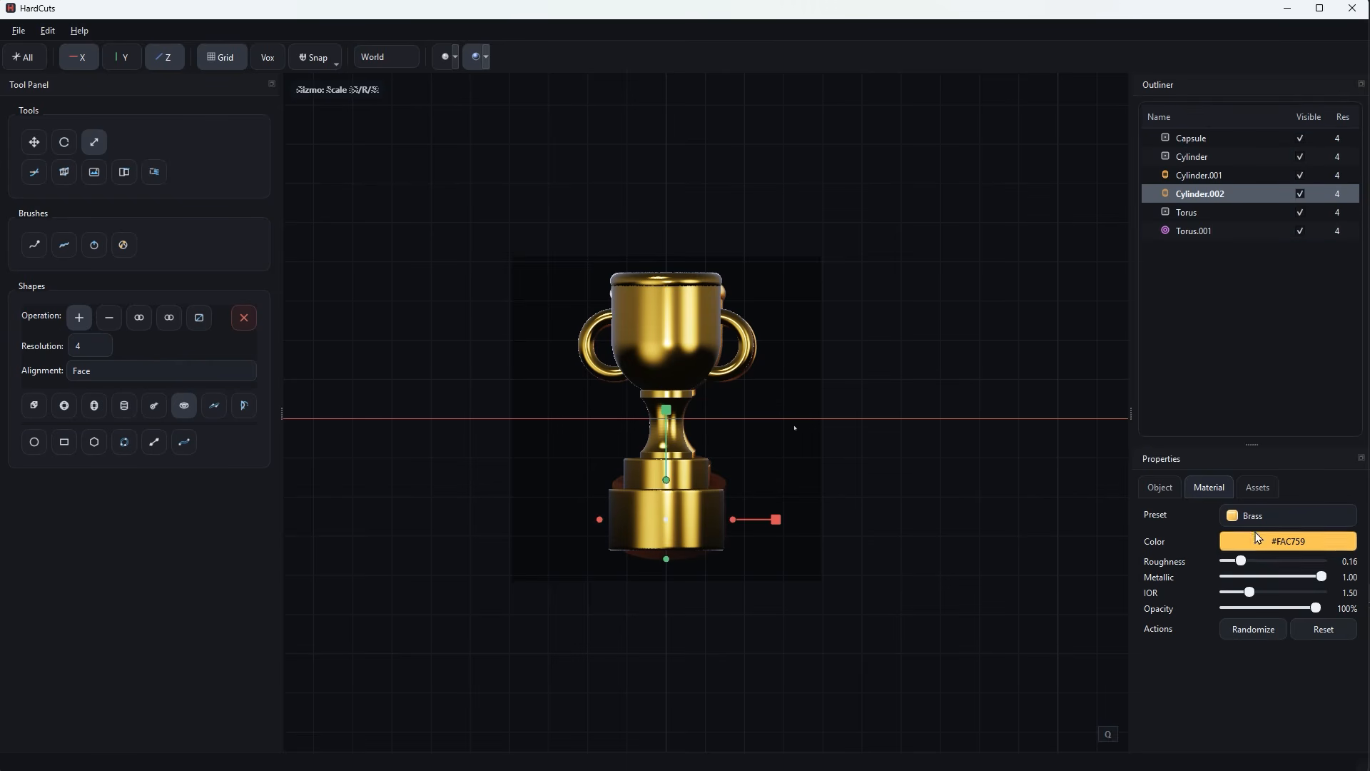
{"action": "left_click", "coordinate": [1287, 513]}
{"action": "left_click", "coordinate": [1287, 514]}
{"action": "left_click", "coordinate": [1324, 631]}
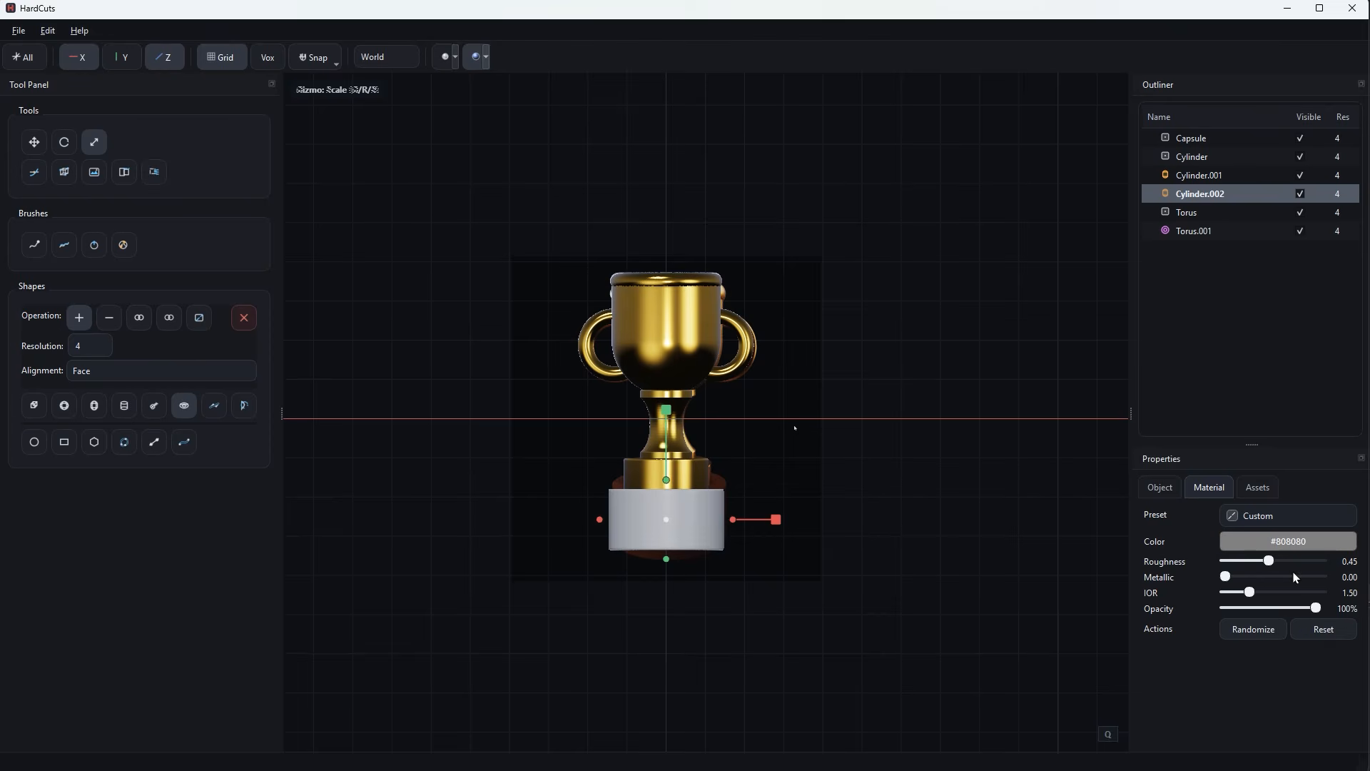
Colour the lower base tier dark brown #463F33 and set its roughness to 0.71.
{"action": "left_click", "coordinate": [1274, 540]}
{"action": "left_click", "coordinate": [797, 344]}
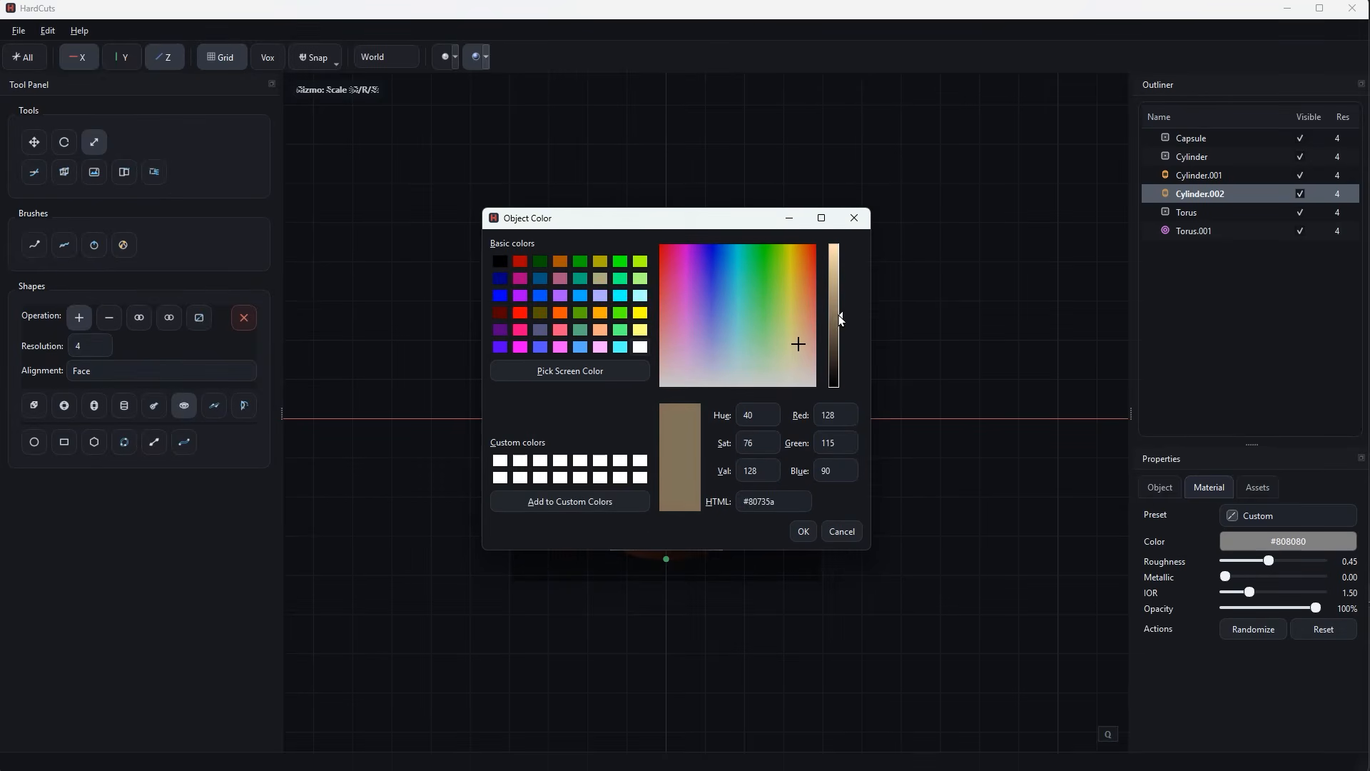
{"action": "left_click_drag", "start_coordinate": [836, 319], "coordinate": [836, 349]}
{"action": "left_click", "coordinate": [800, 349]}
{"action": "left_click", "coordinate": [803, 531]}
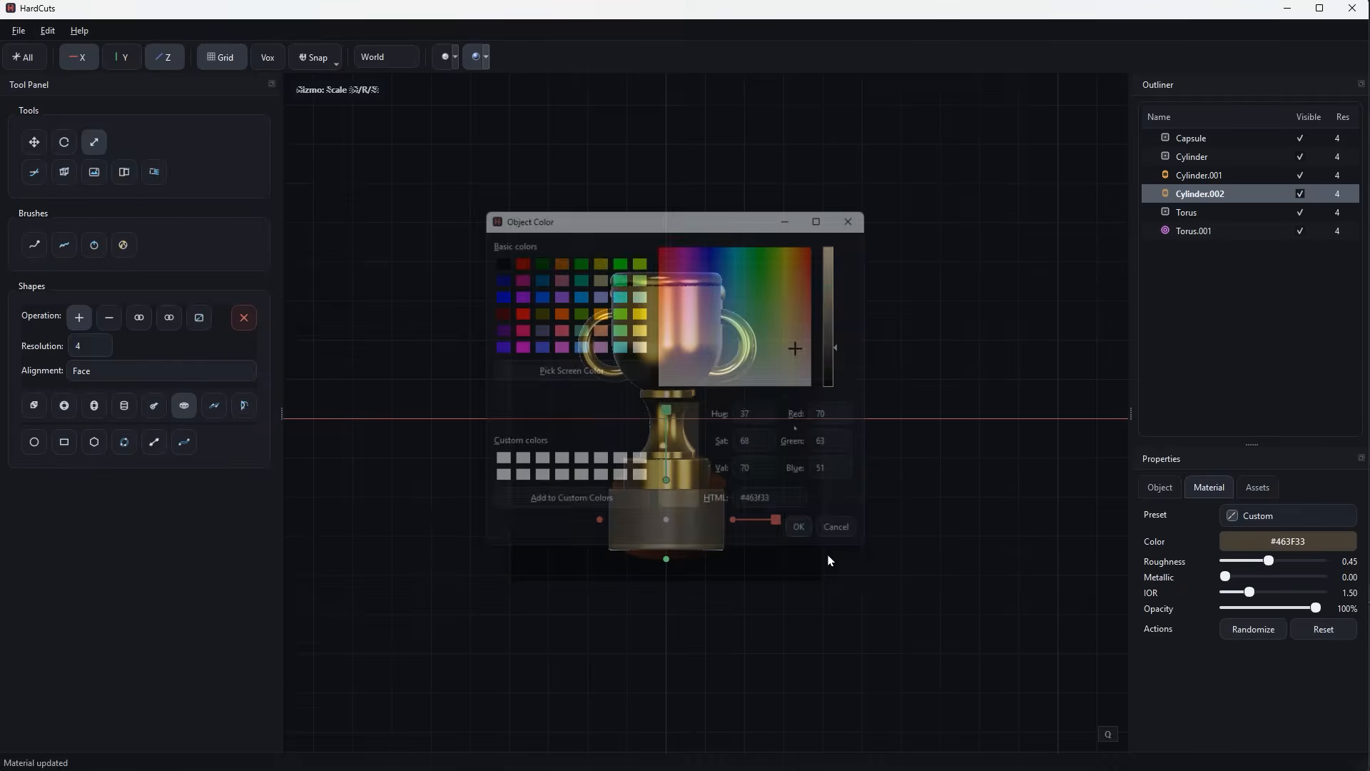
{"action": "left_click_drag", "start_coordinate": [1269, 560], "coordinate": [1293, 560]}
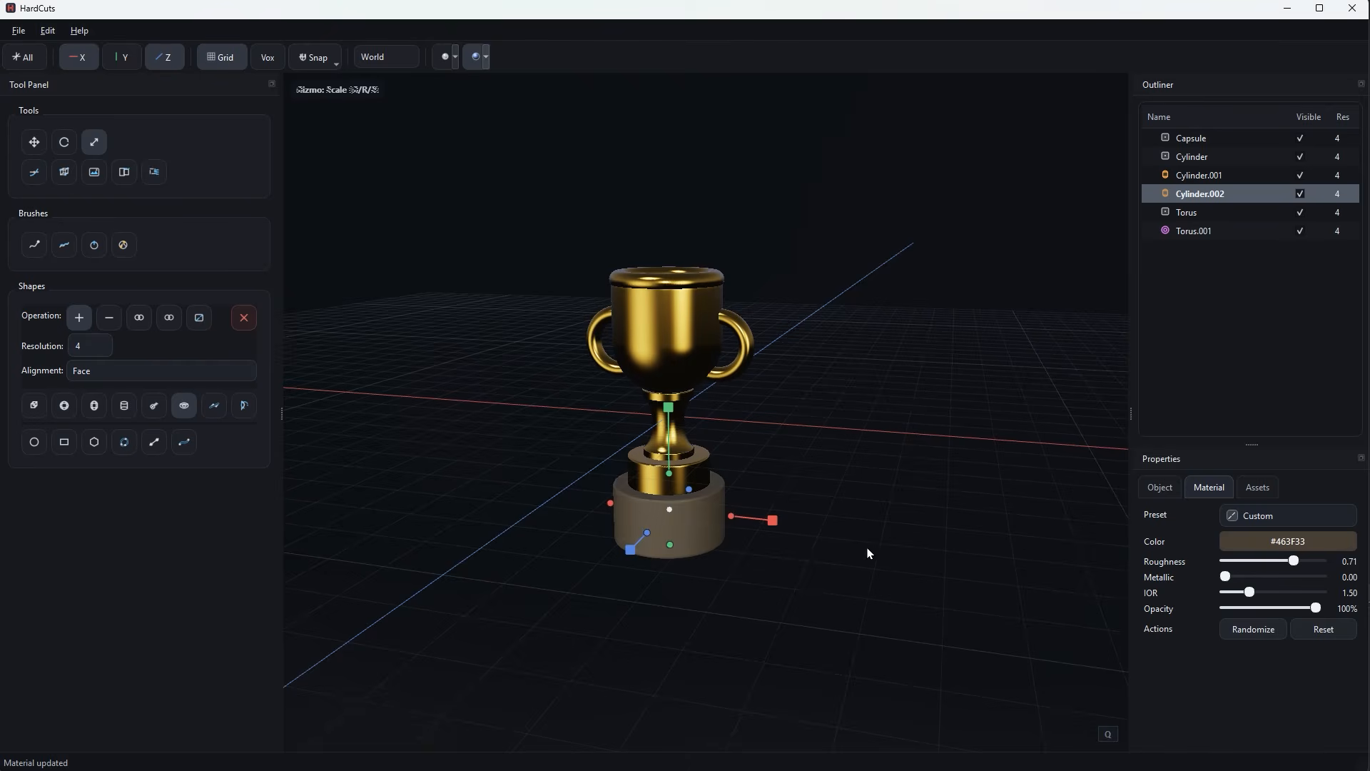
{"action": "middle_click_drag", "start_coordinate": [868, 554], "coordinate": [914, 486]}
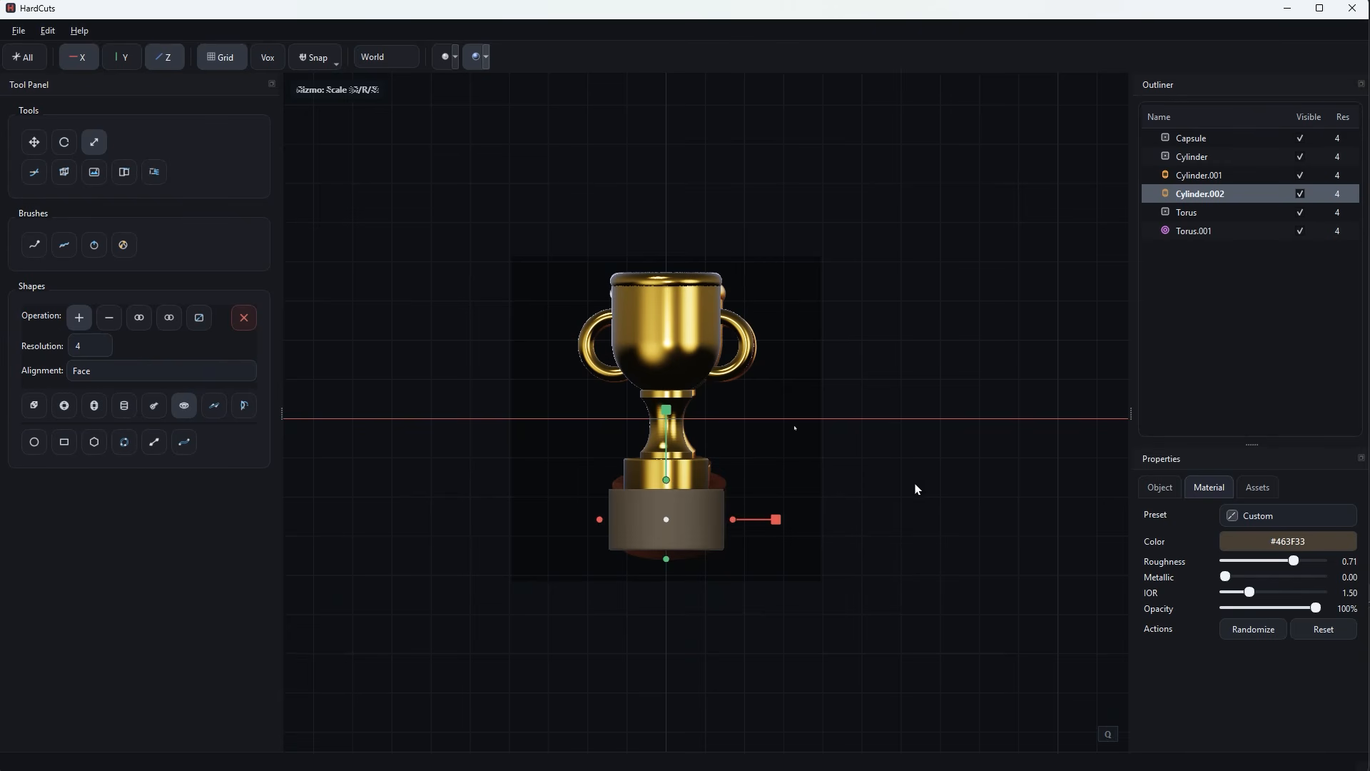
Clear the front reference image from behind the trophy.
{"action": "left_click", "coordinate": [94, 171]}
{"action": "left_click", "coordinate": [1107, 734]}
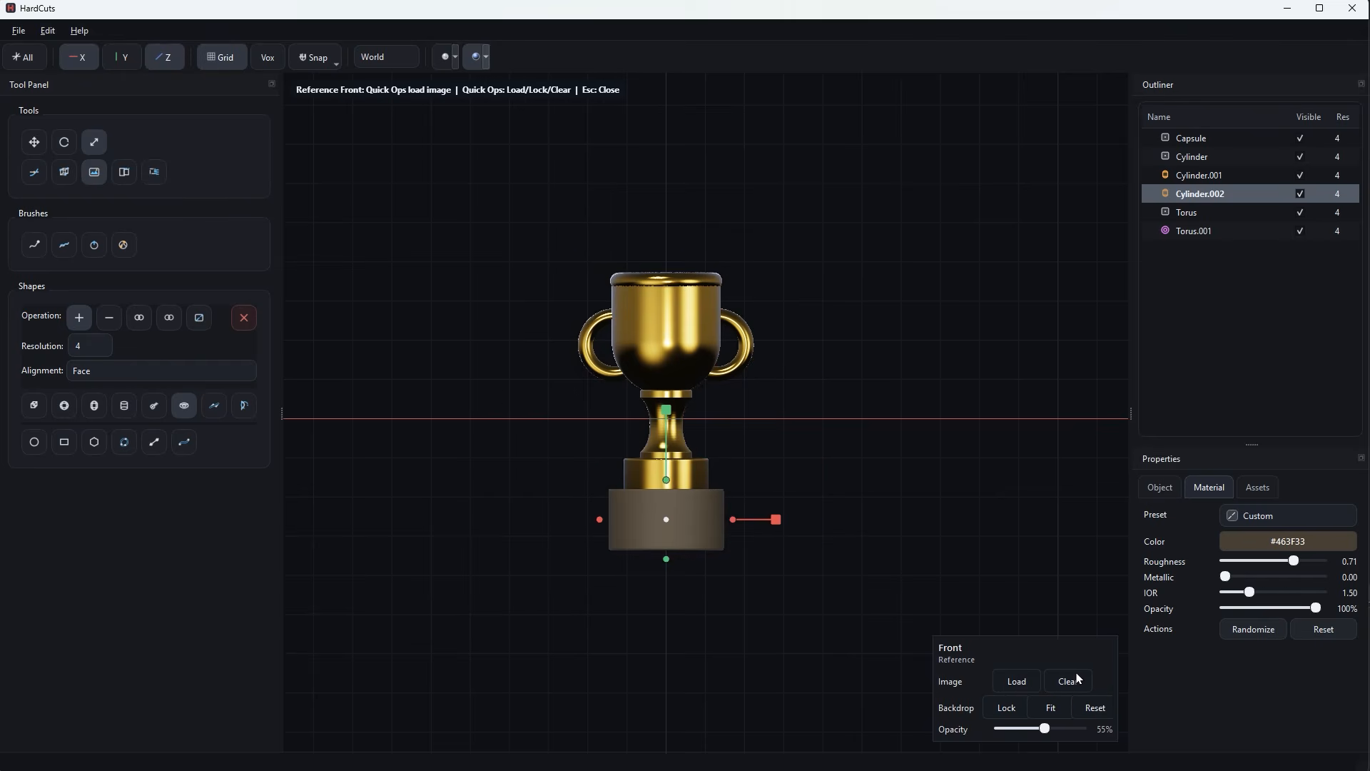
{"action": "left_click", "coordinate": [981, 477]}
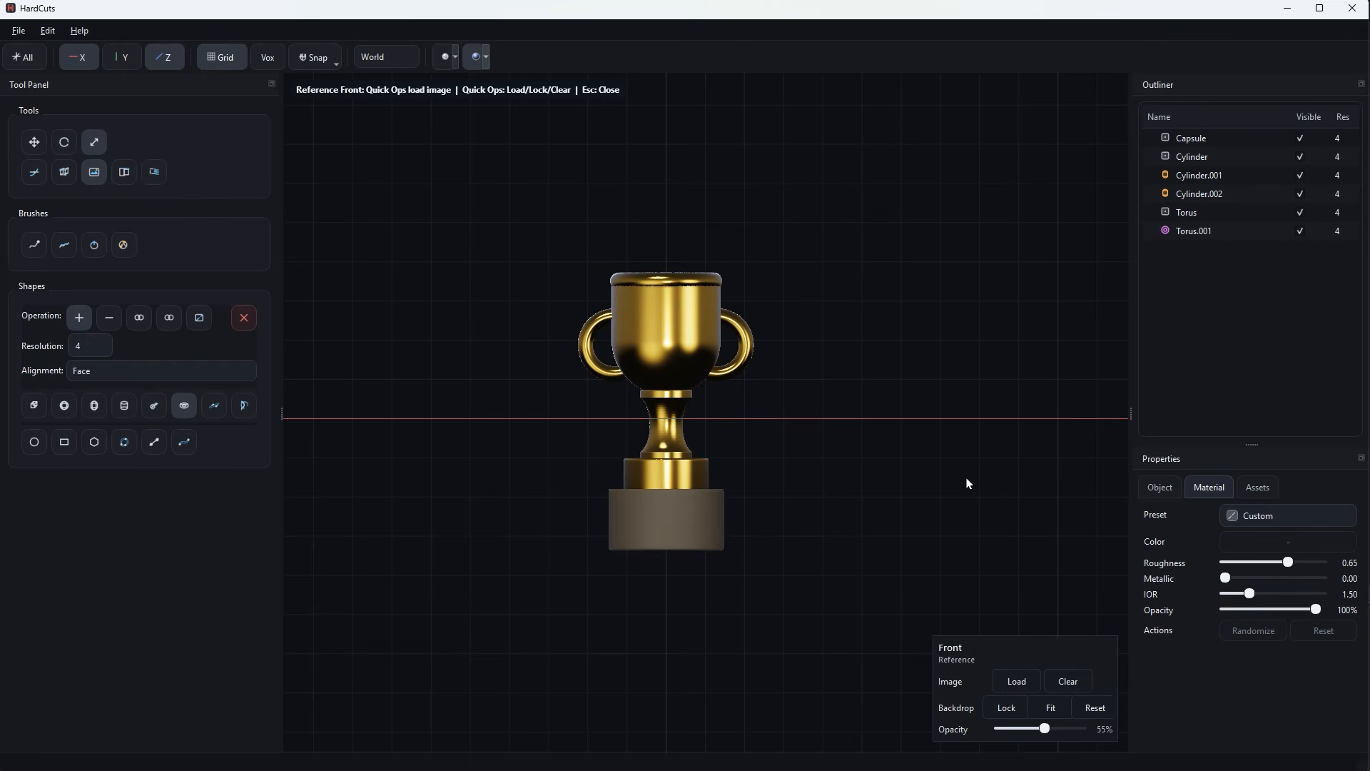
{"action": "middle_click_drag", "start_coordinate": [919, 471], "coordinate": [899, 480]}
Duplicate the brown base tier and move the copy straight down to sit directly beneath it.
{"action": "left_click", "coordinate": [683, 512]}
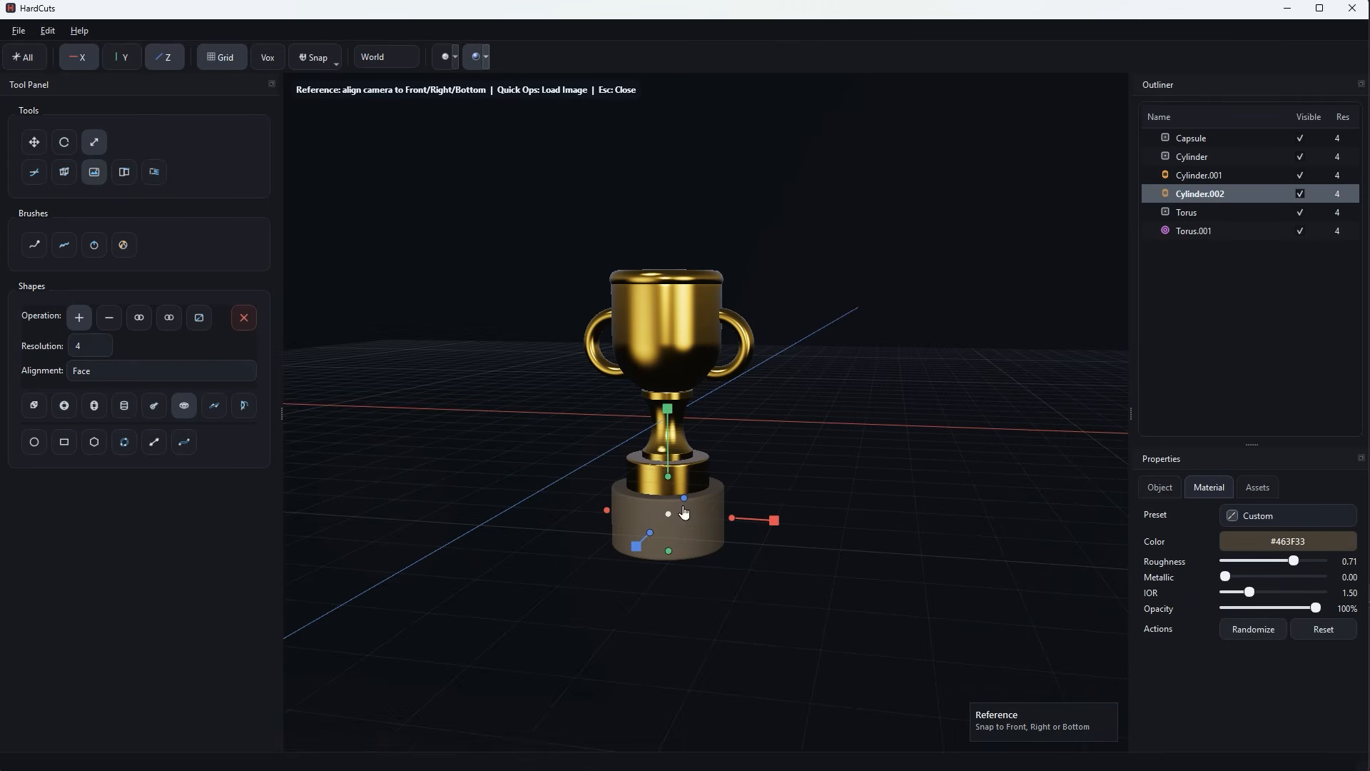
{"action": "key", "text": "g"}
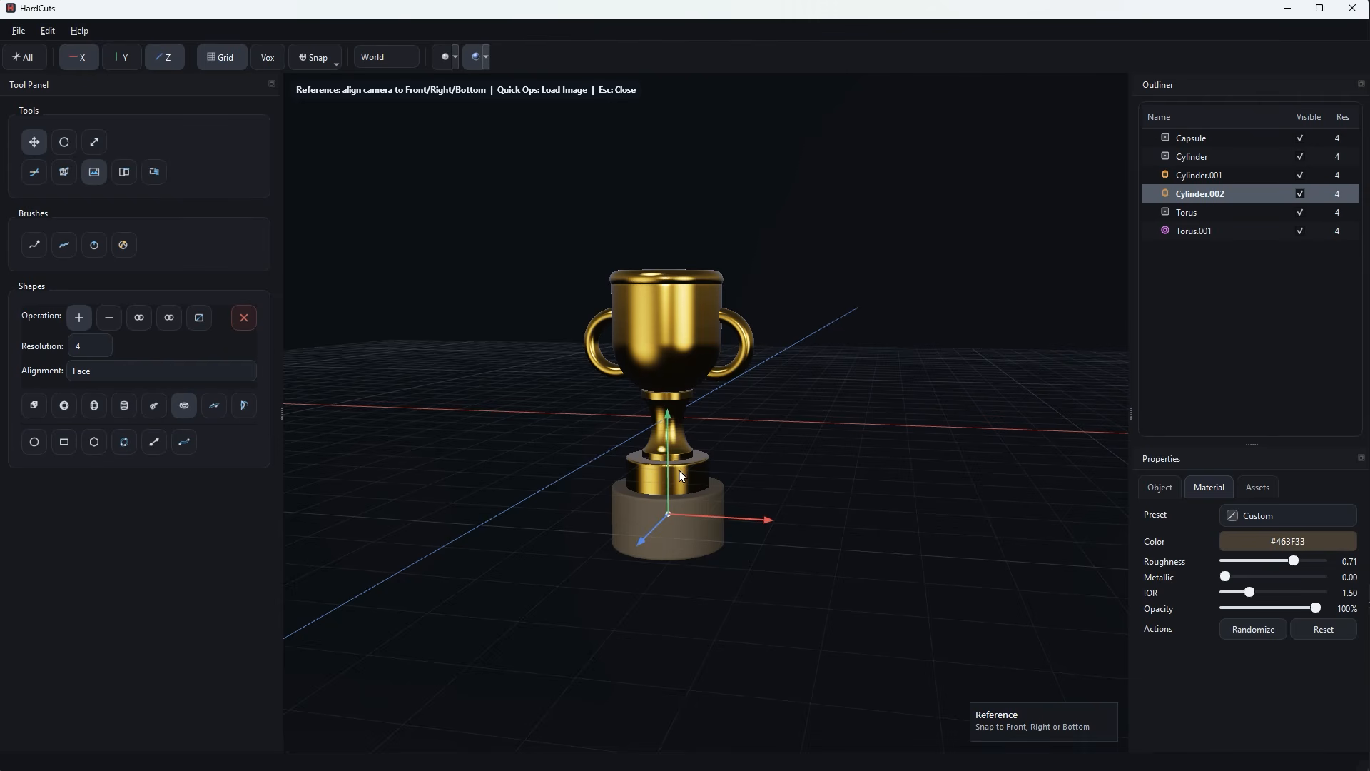
{"action": "middle_click_drag", "start_coordinate": [678, 491], "coordinate": [753, 484]}
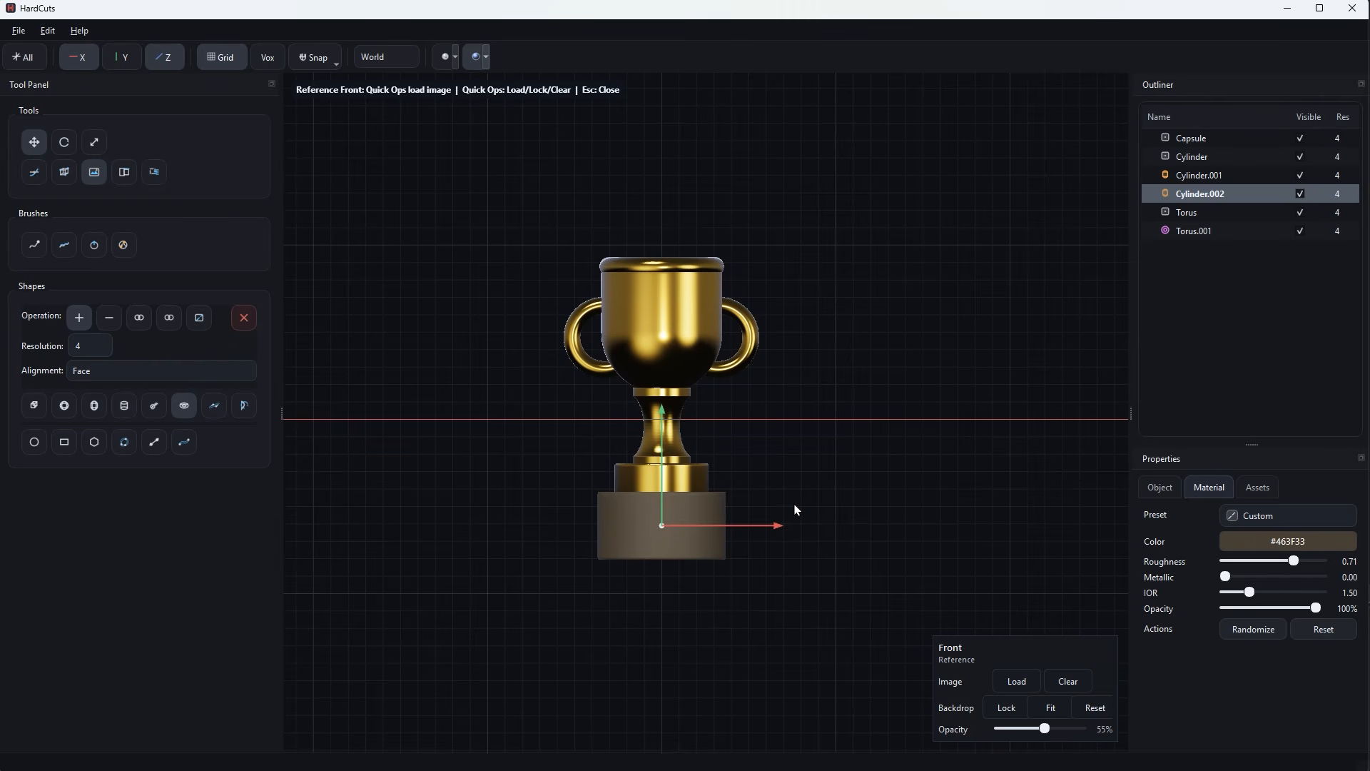
{"action": "key", "text": "shift+d"}
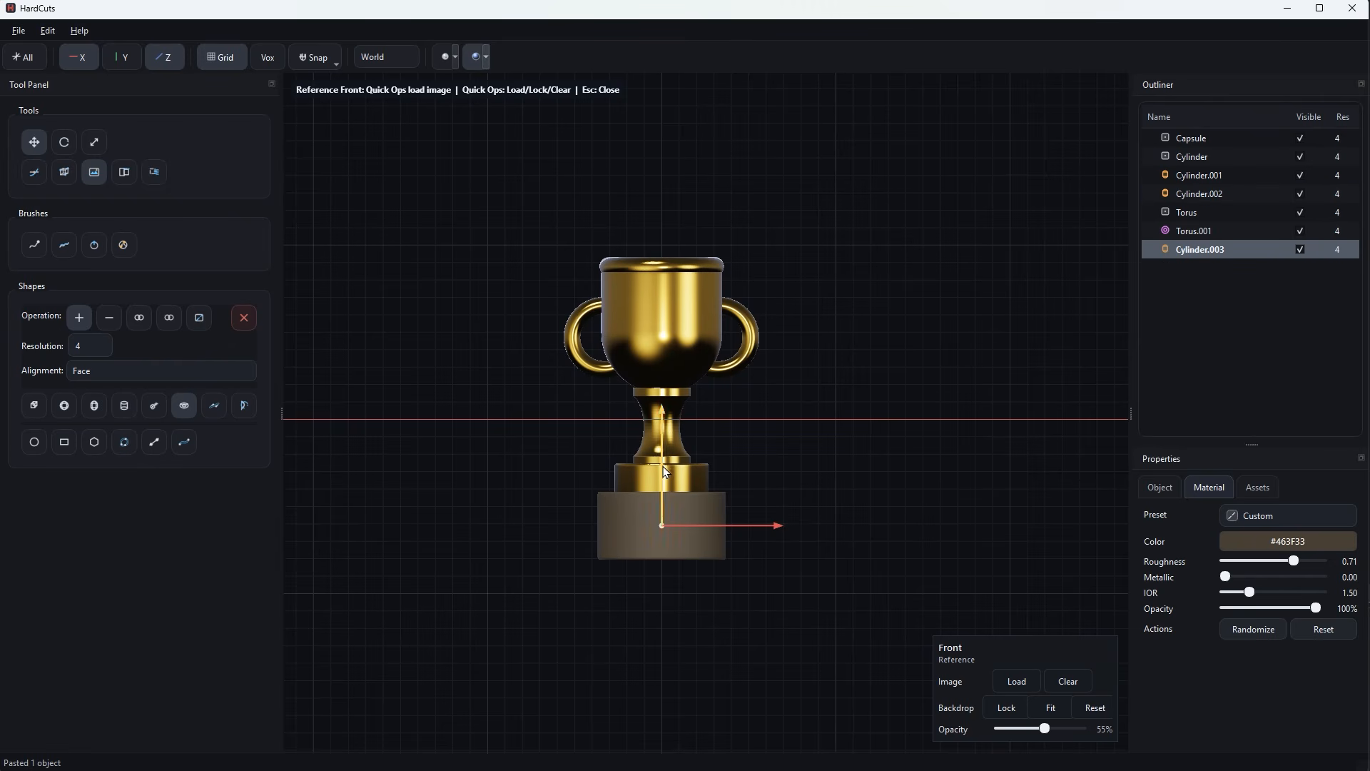
{"action": "left_click_drag", "start_coordinate": [660, 474], "coordinate": [658, 550]}
{"action": "middle_click_drag", "start_coordinate": [819, 587], "coordinate": [742, 614]}
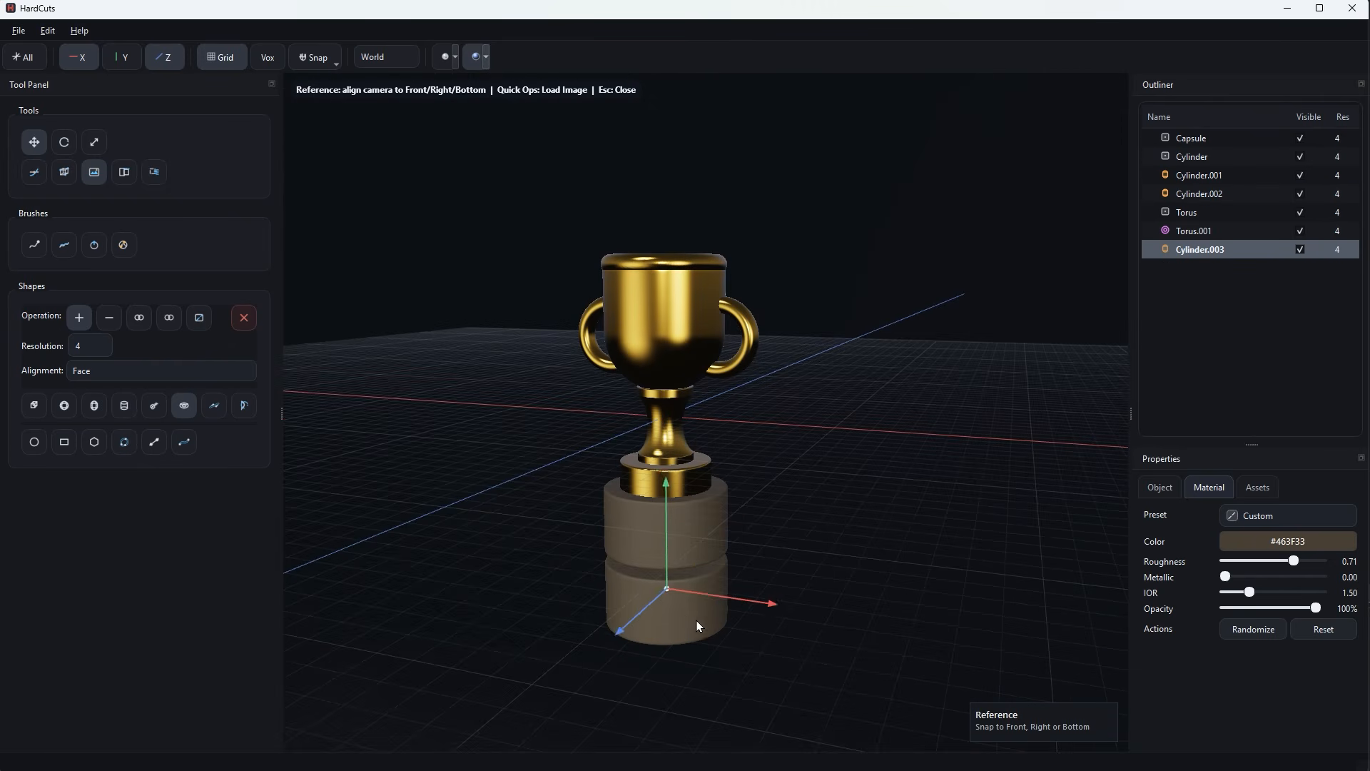
Scale the copied base tier up slightly wider than the brown one and apply the Brass preset.
{"action": "key", "text": "s"}
{"action": "left_click_drag", "start_coordinate": [670, 591], "coordinate": [758, 600]}
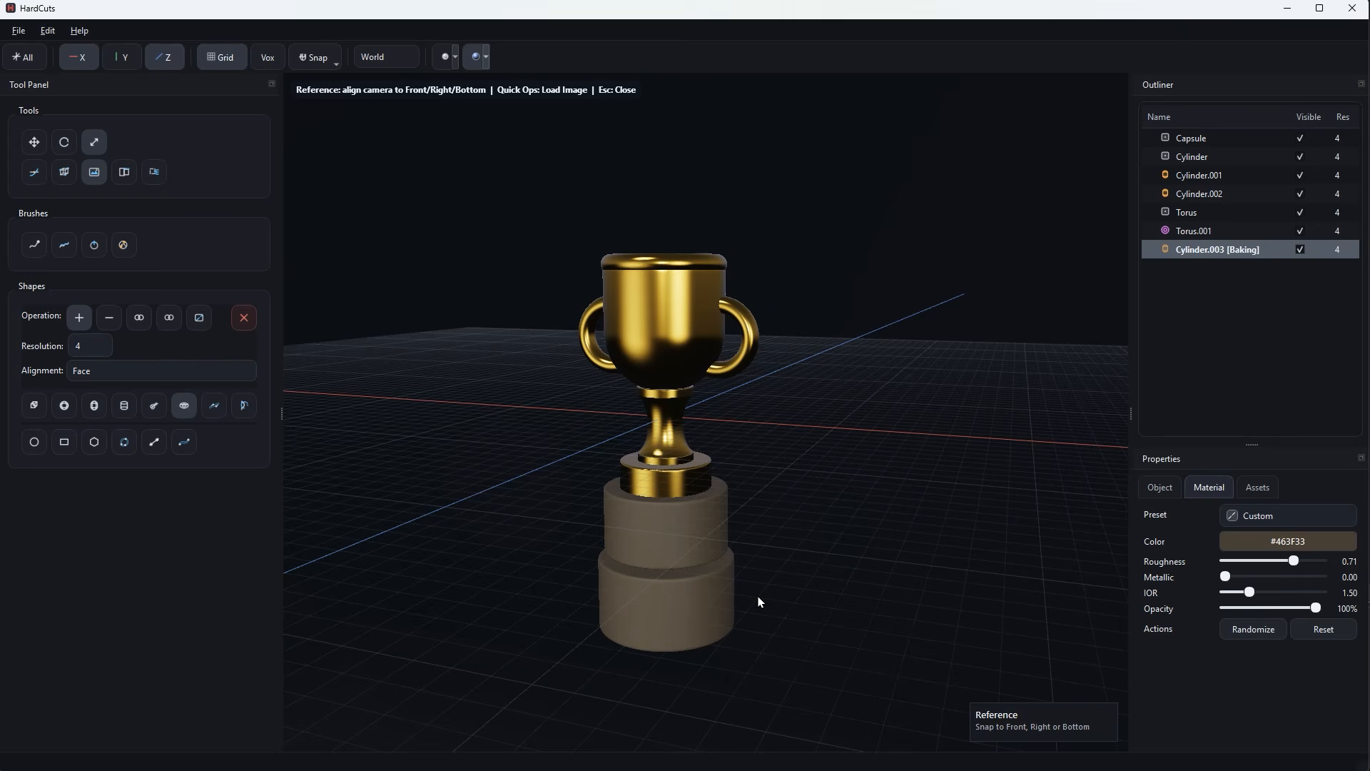
{"action": "left_click", "coordinate": [1277, 513]}
{"action": "left_click", "coordinate": [1261, 690]}
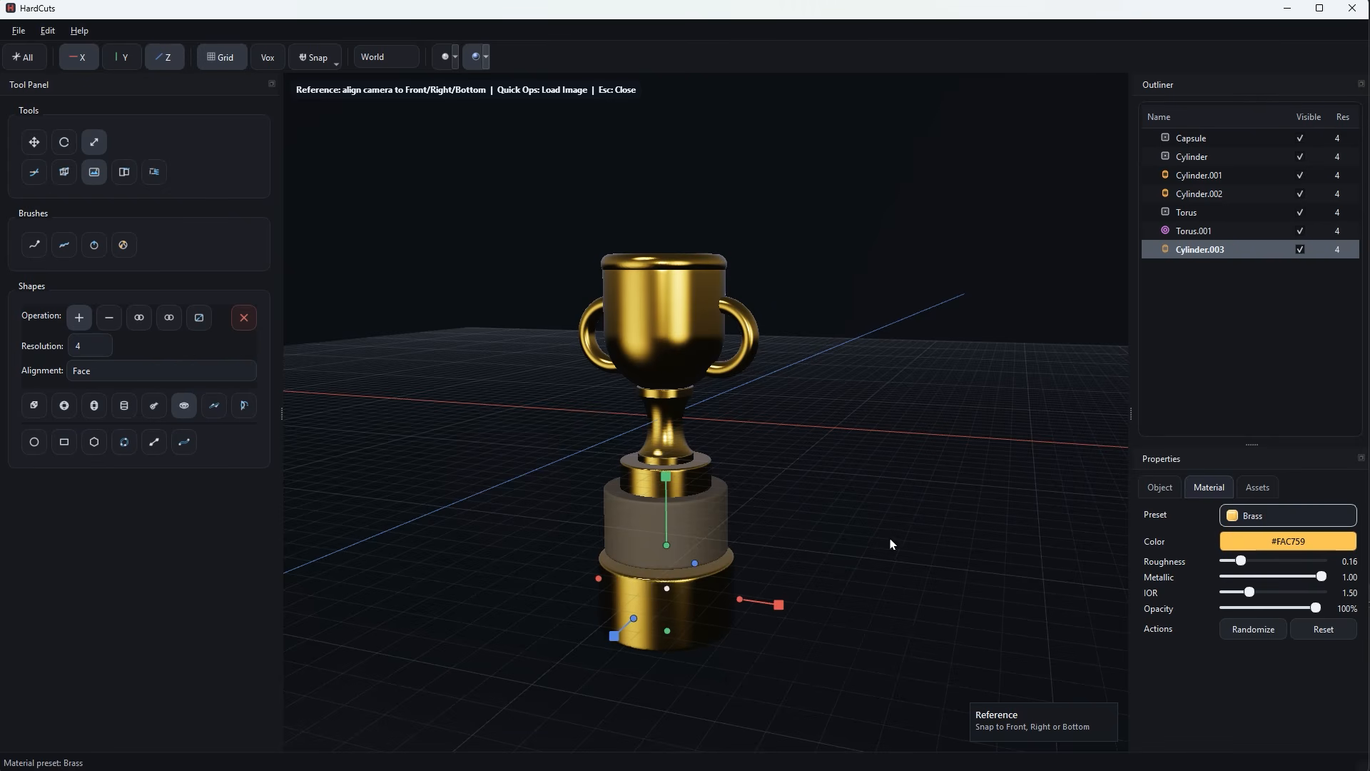
In front view, draw a tall subtracting rectangle that slightly overlaps the left edge of the brass bottom tier.
{"action": "middle_click_drag", "start_coordinate": [858, 547], "coordinate": [874, 429]}
{"action": "scroll", "coordinate": [870, 495], "scroll_direction": "up", "scroll_amount": 1}
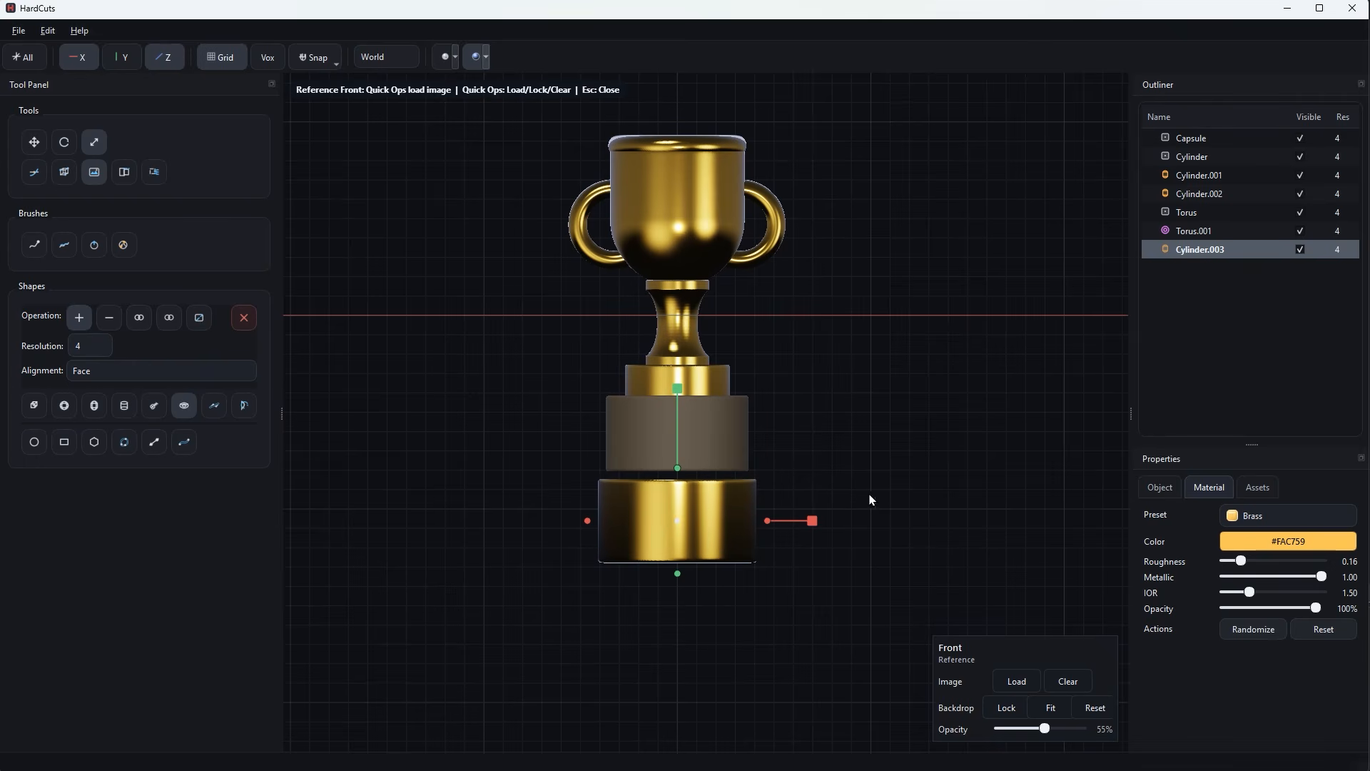
{"action": "left_click", "coordinate": [64, 441]}
{"action": "left_click", "coordinate": [588, 521]}
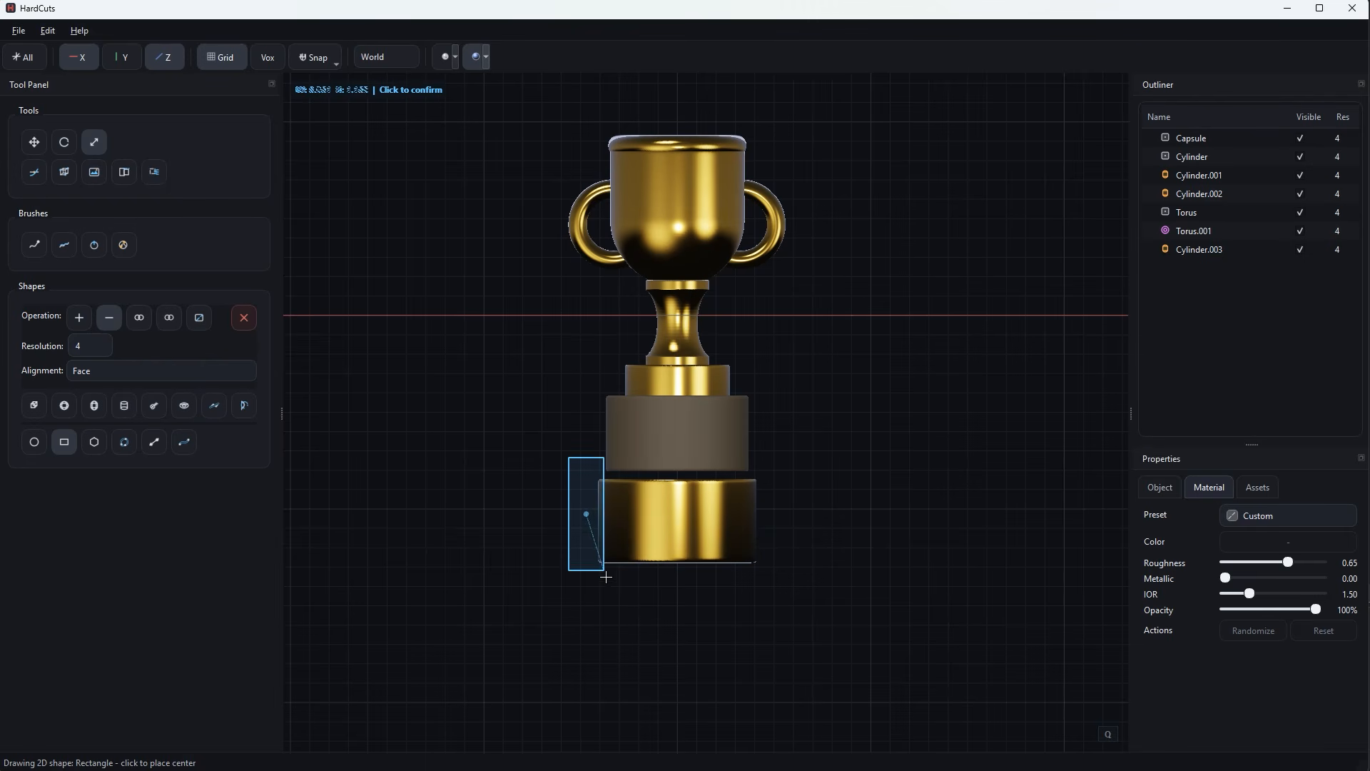
{"action": "left_click", "coordinate": [608, 583]}
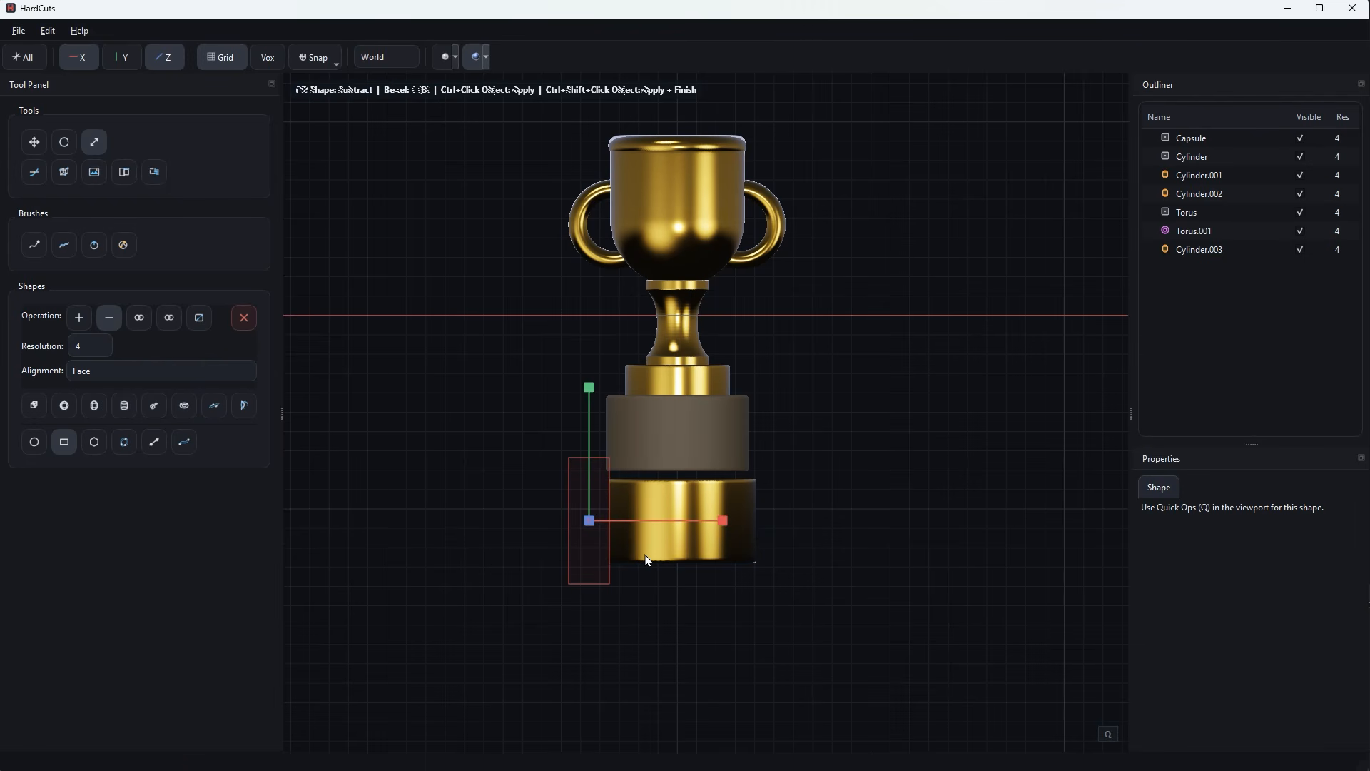
Mirror the subtracting rectangle across the X axis and cut both sides of the brass bottom tier.
{"action": "key", "text": "q"}
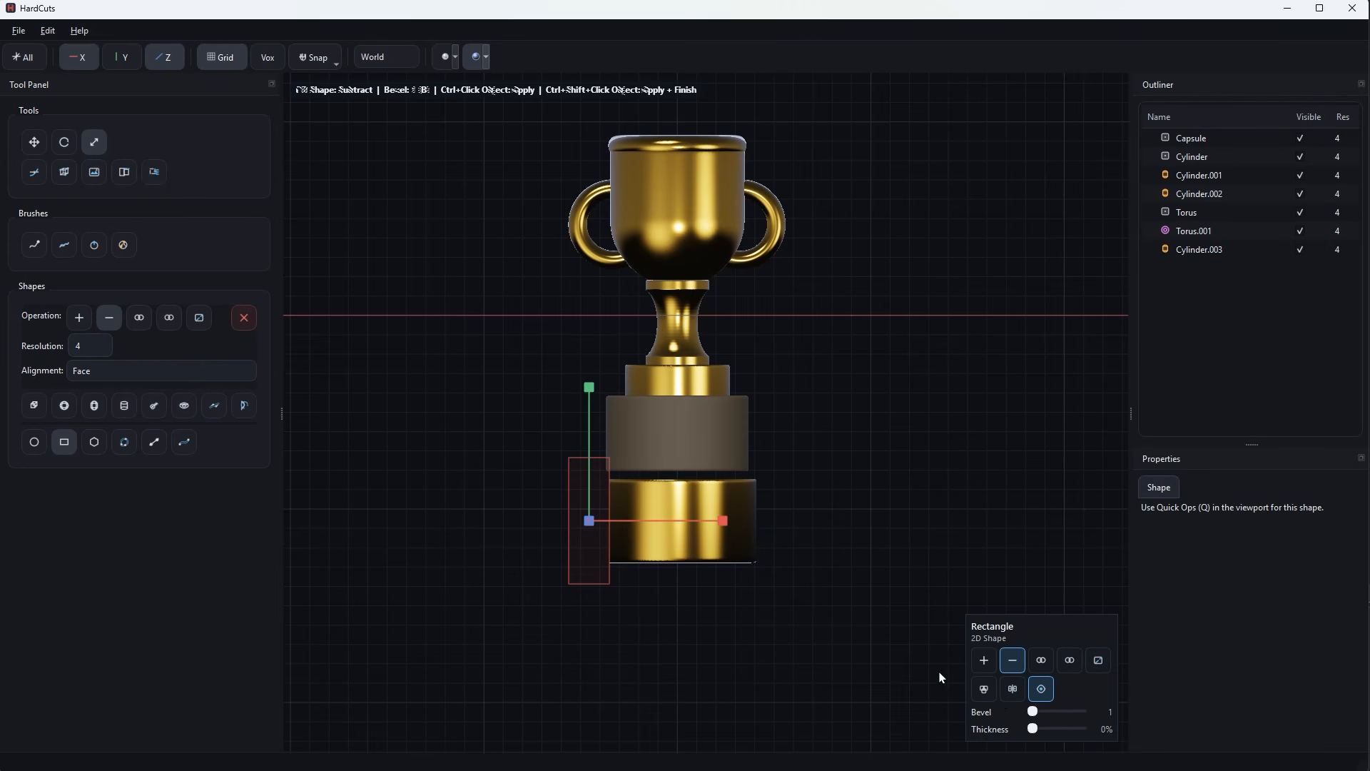
{"action": "left_click", "coordinate": [1012, 689]}
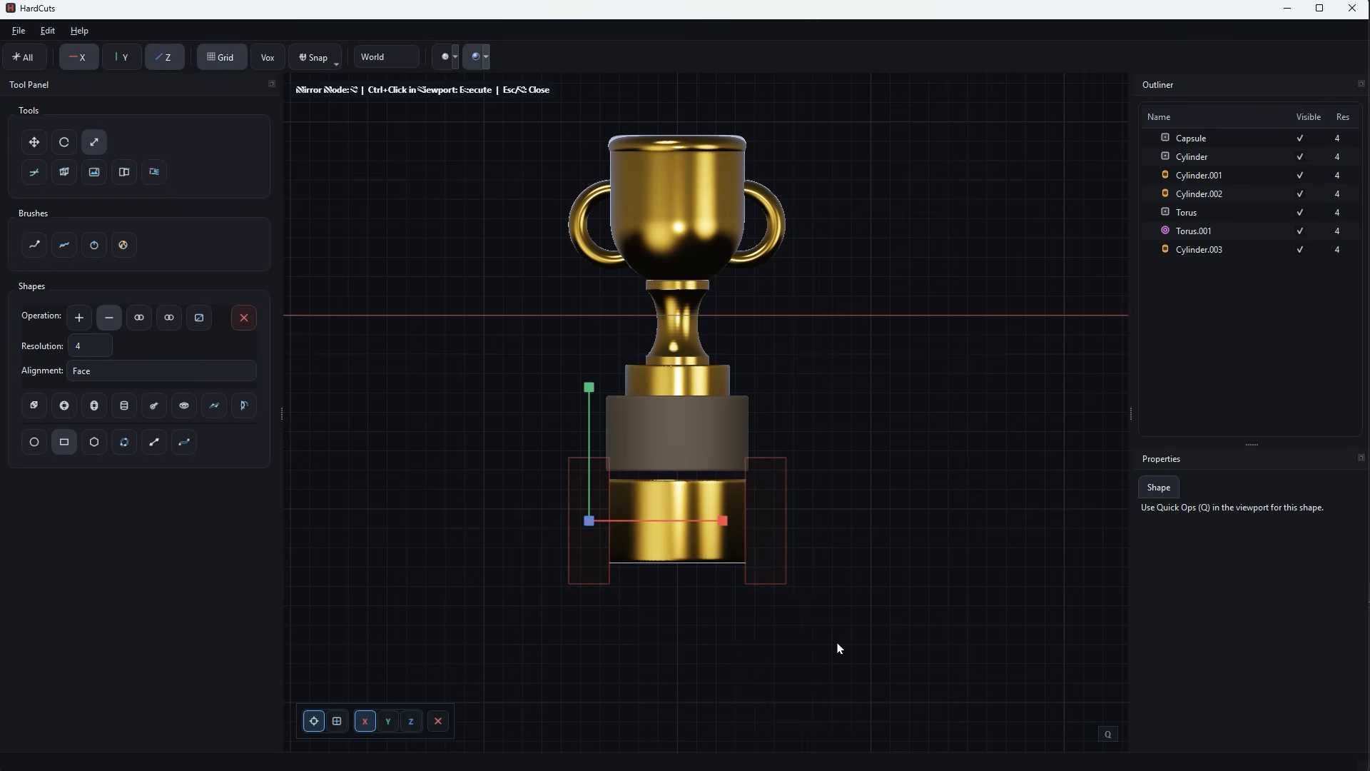
{"action": "left_click", "coordinate": [716, 571], "text": "ctrl"}
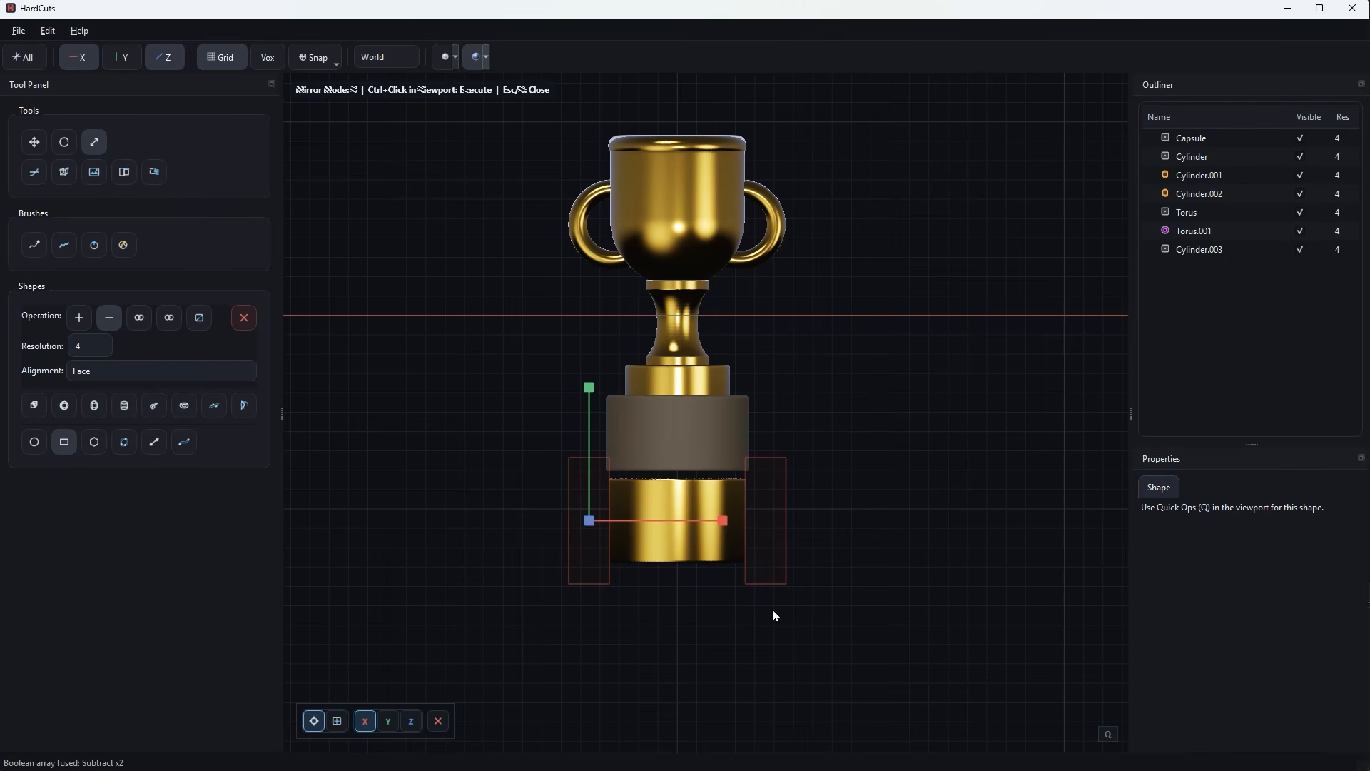
{"action": "key", "text": "Escape"}
In side view, draw a subtracting rectangle over the rear of the brass tier and cut it away, keeping the front slice.
{"action": "middle_click_drag", "start_coordinate": [786, 614], "coordinate": [673, 614]}
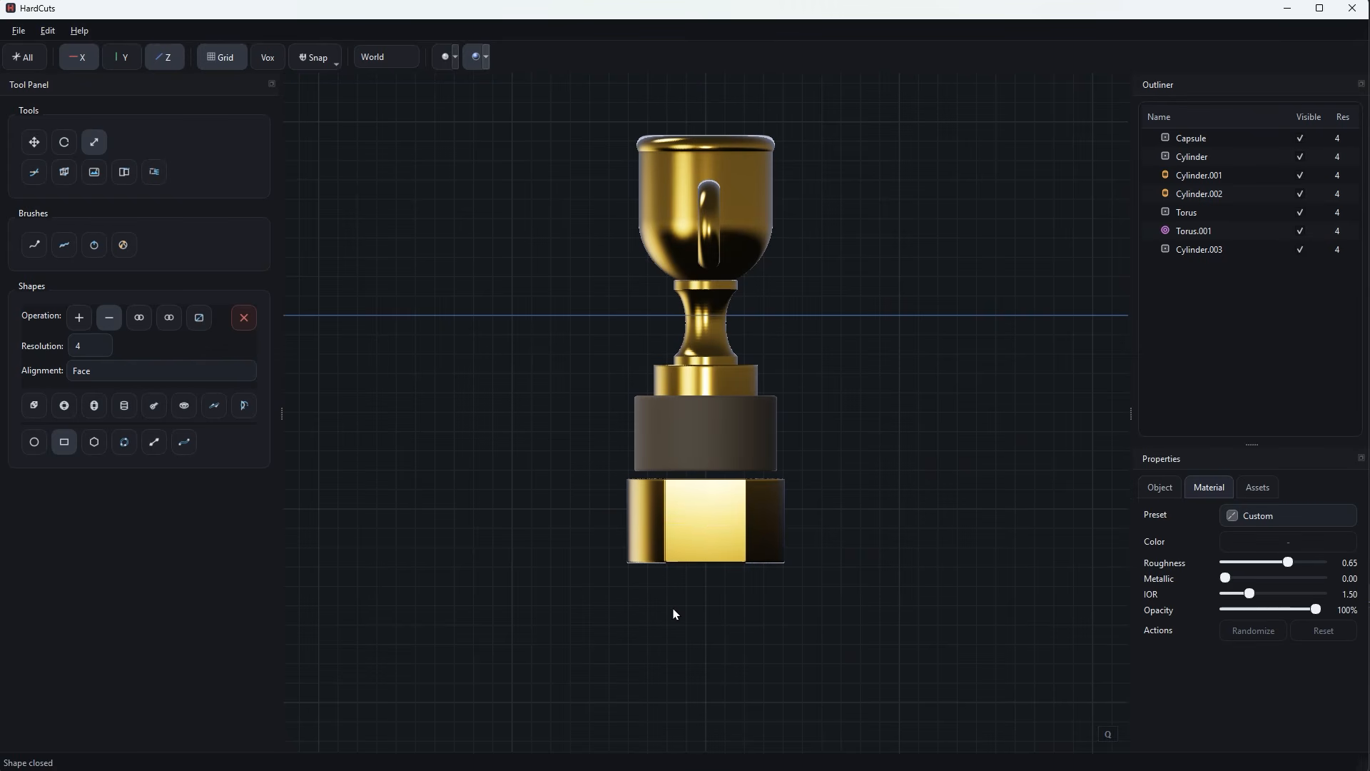
{"action": "left_click", "coordinate": [65, 441]}
{"action": "left_click", "coordinate": [809, 613]}
{"action": "left_click", "coordinate": [684, 461]}
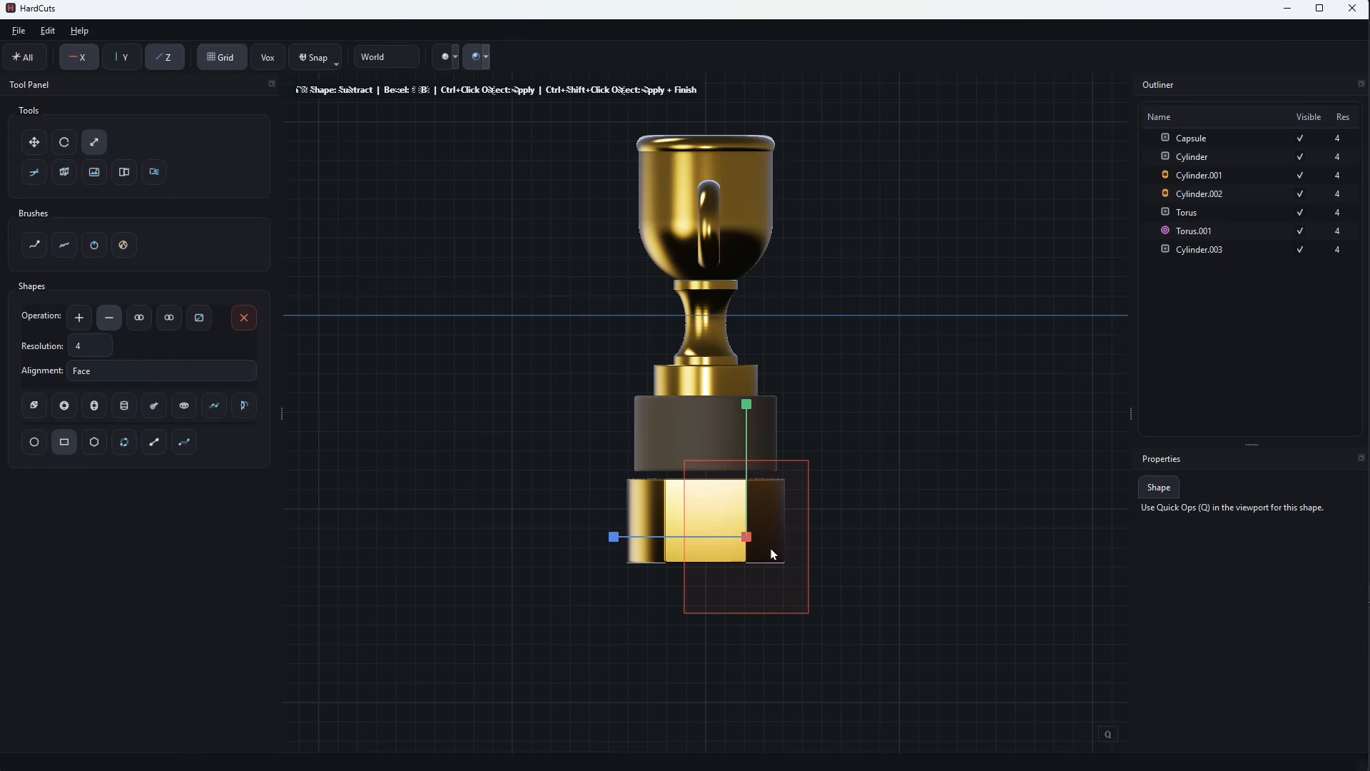
{"action": "left_click", "coordinate": [721, 515], "text": "ctrl"}
{"action": "key", "text": "Escape"}
In front view, move the brass piece straight up so it overlaps the brown base tier.
{"action": "middle_click_drag", "start_coordinate": [815, 549], "coordinate": [896, 549]}
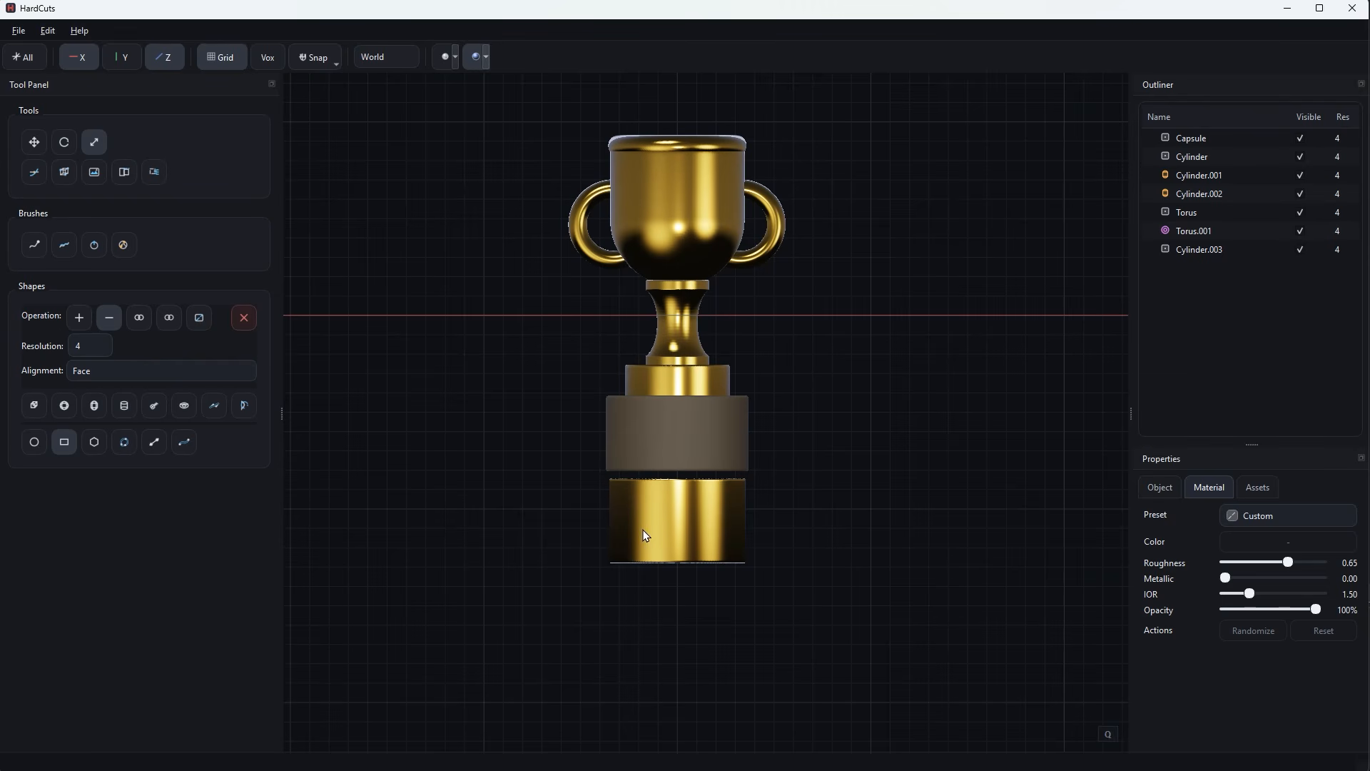
{"action": "left_click", "coordinate": [688, 545]}
{"action": "key", "text": "w"}
{"action": "left_click_drag", "start_coordinate": [687, 535], "coordinate": [691, 439]}
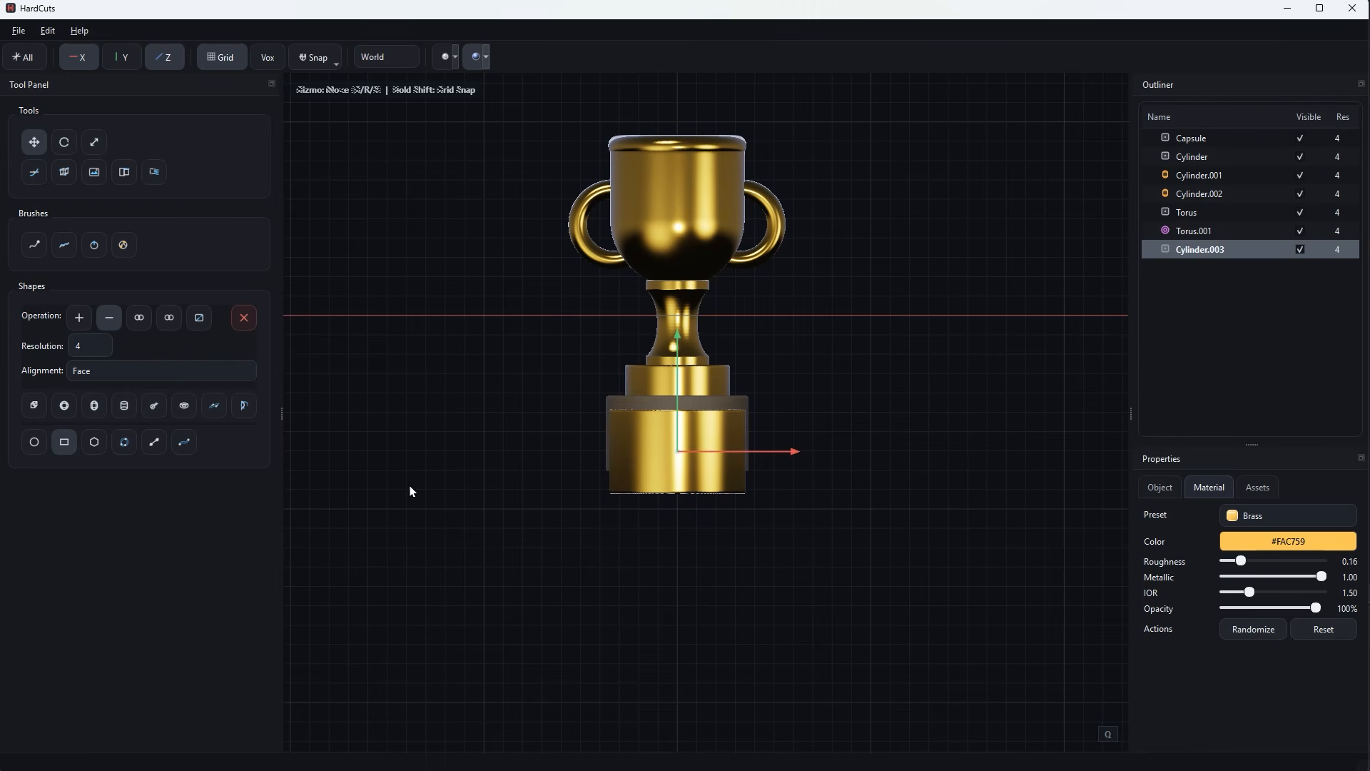
Draw a wide subtracting rectangle across the brass plate's lower part, nudge it up slightly and cut the plate shorter.
{"action": "left_click", "coordinate": [64, 442]}
{"action": "left_click", "coordinate": [541, 464]}
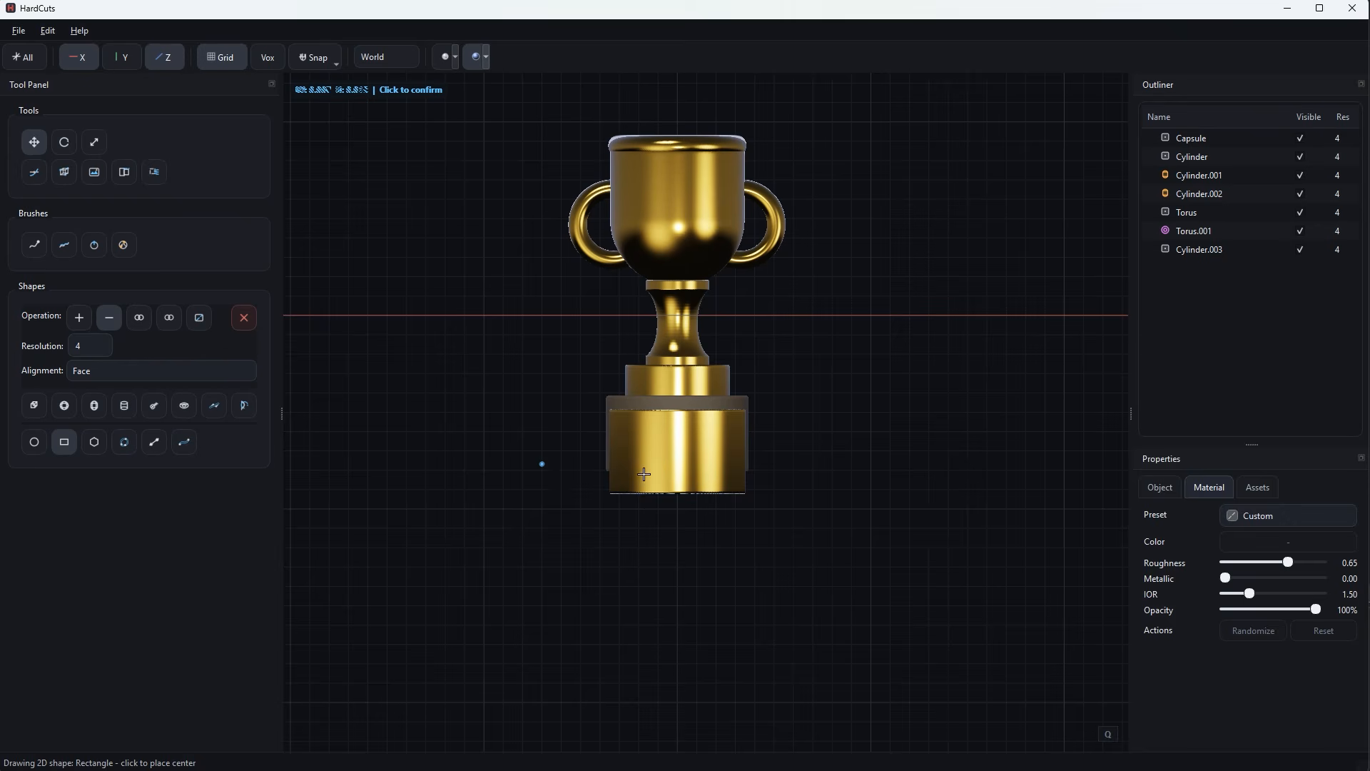
{"action": "left_click", "coordinate": [887, 528]}
{"action": "left_click_drag", "start_coordinate": [715, 446], "coordinate": [718, 438]}
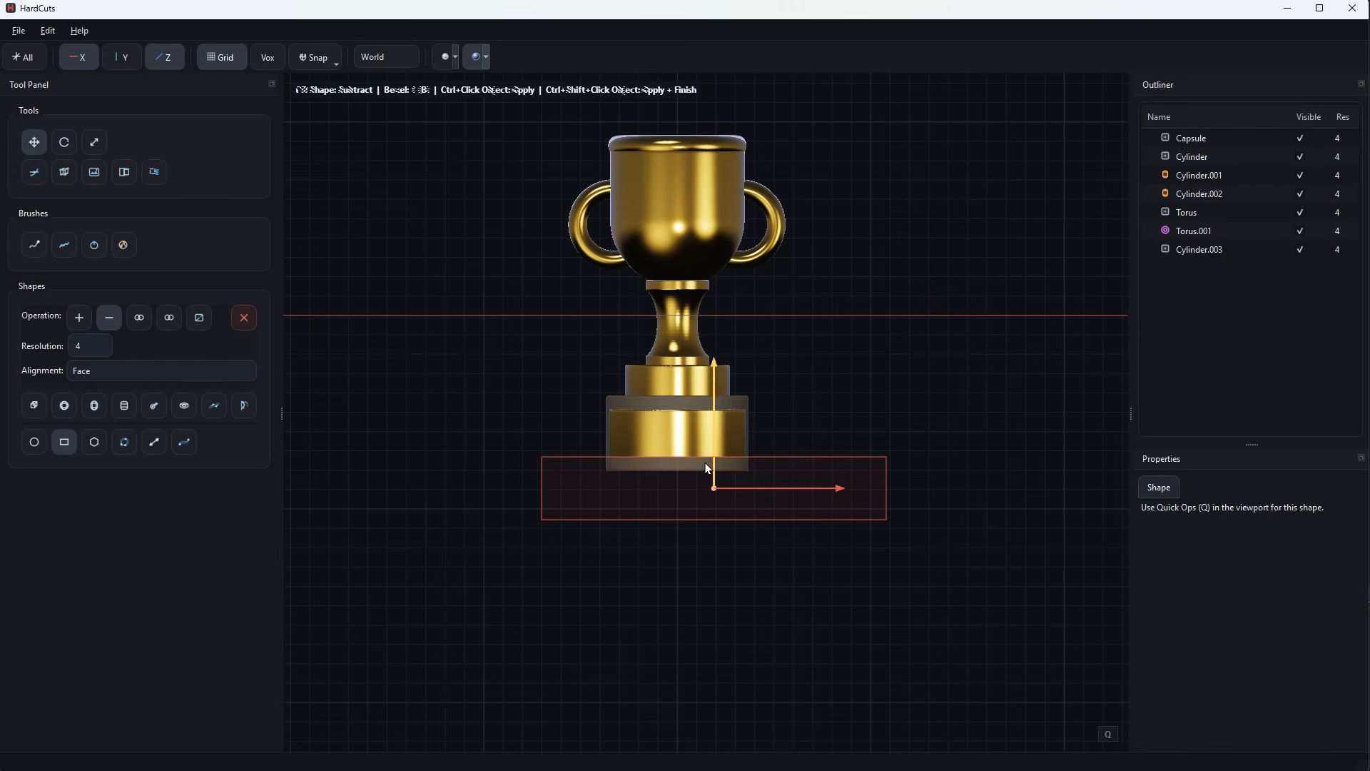
{"action": "left_click", "coordinate": [704, 463], "text": "ctrl"}
{"action": "key", "text": "Escape"}
Stretch the brass plate in depth and shift it slightly back so it protrudes just beyond the brown tier's front.
{"action": "scroll", "coordinate": [869, 435], "scroll_direction": "down", "scroll_amount": 2}
{"action": "middle_click_drag", "start_coordinate": [870, 435], "coordinate": [745, 518]}
{"action": "scroll", "coordinate": [745, 518], "scroll_direction": "up", "scroll_amount": 4}
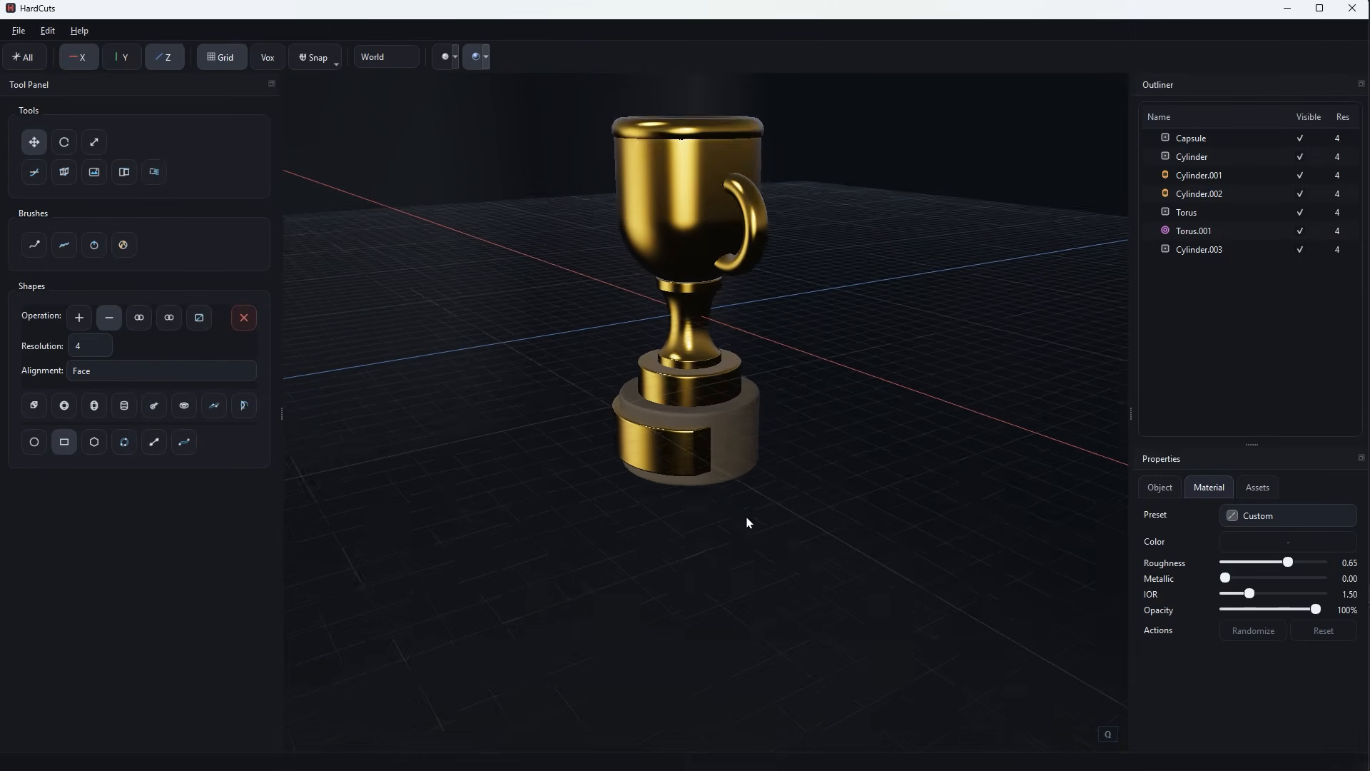
{"action": "left_click", "coordinate": [646, 465]}
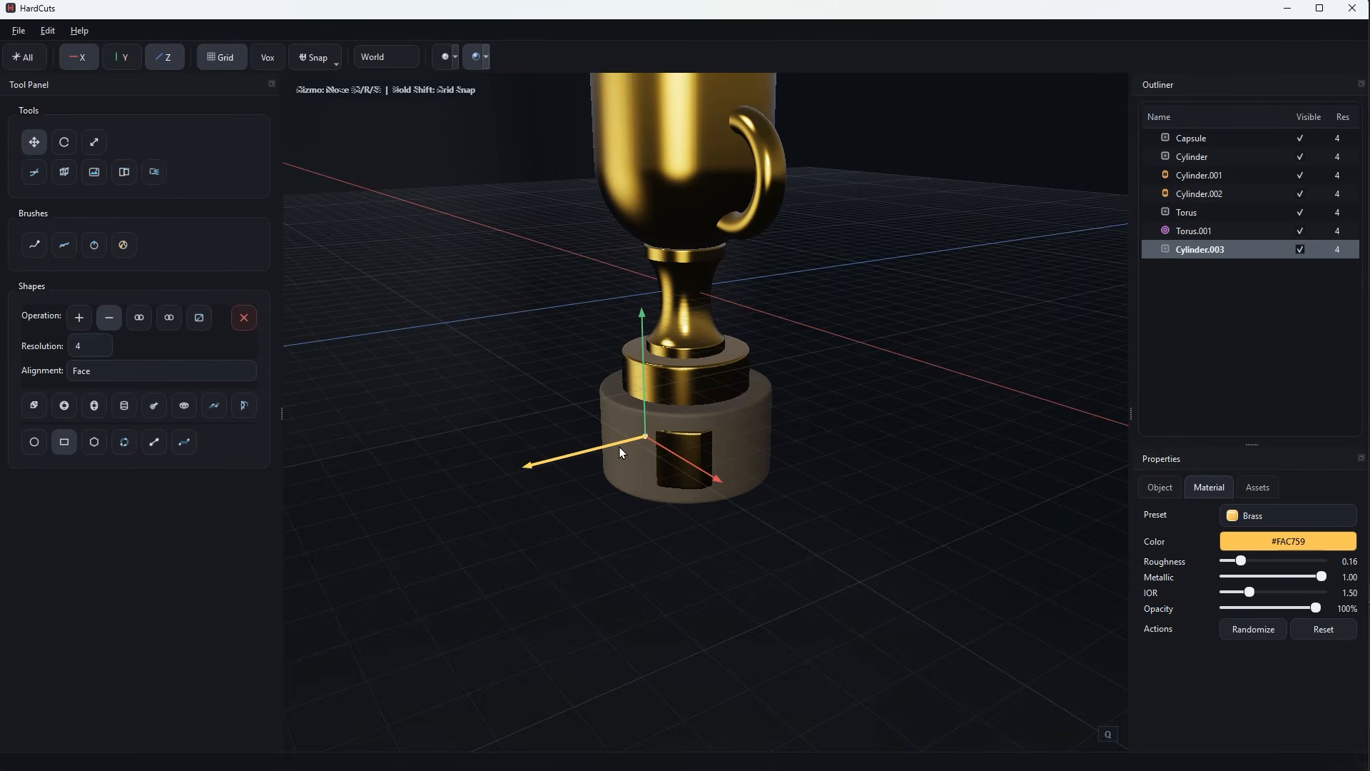
{"action": "key", "text": "s"}
{"action": "left_click_drag", "start_coordinate": [605, 447], "coordinate": [593, 453]}
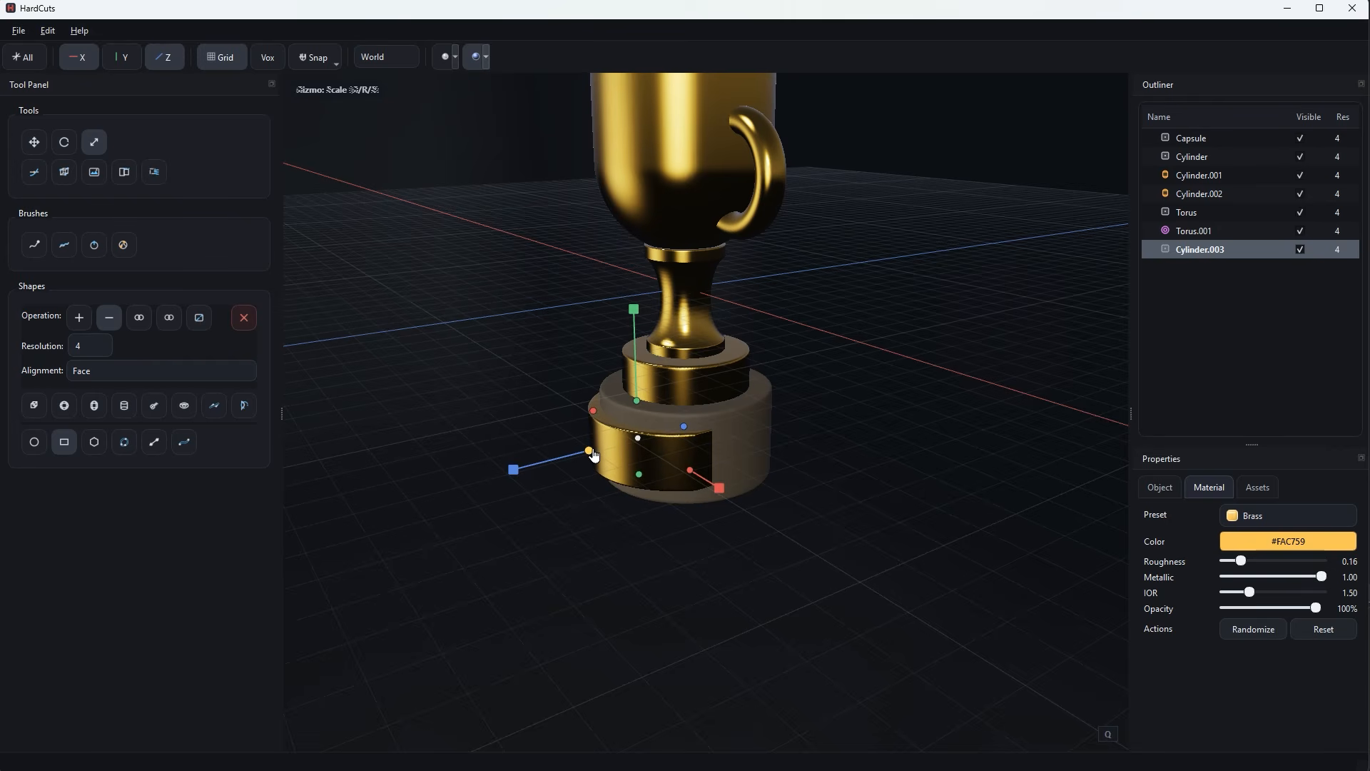
{"action": "key", "text": "g"}
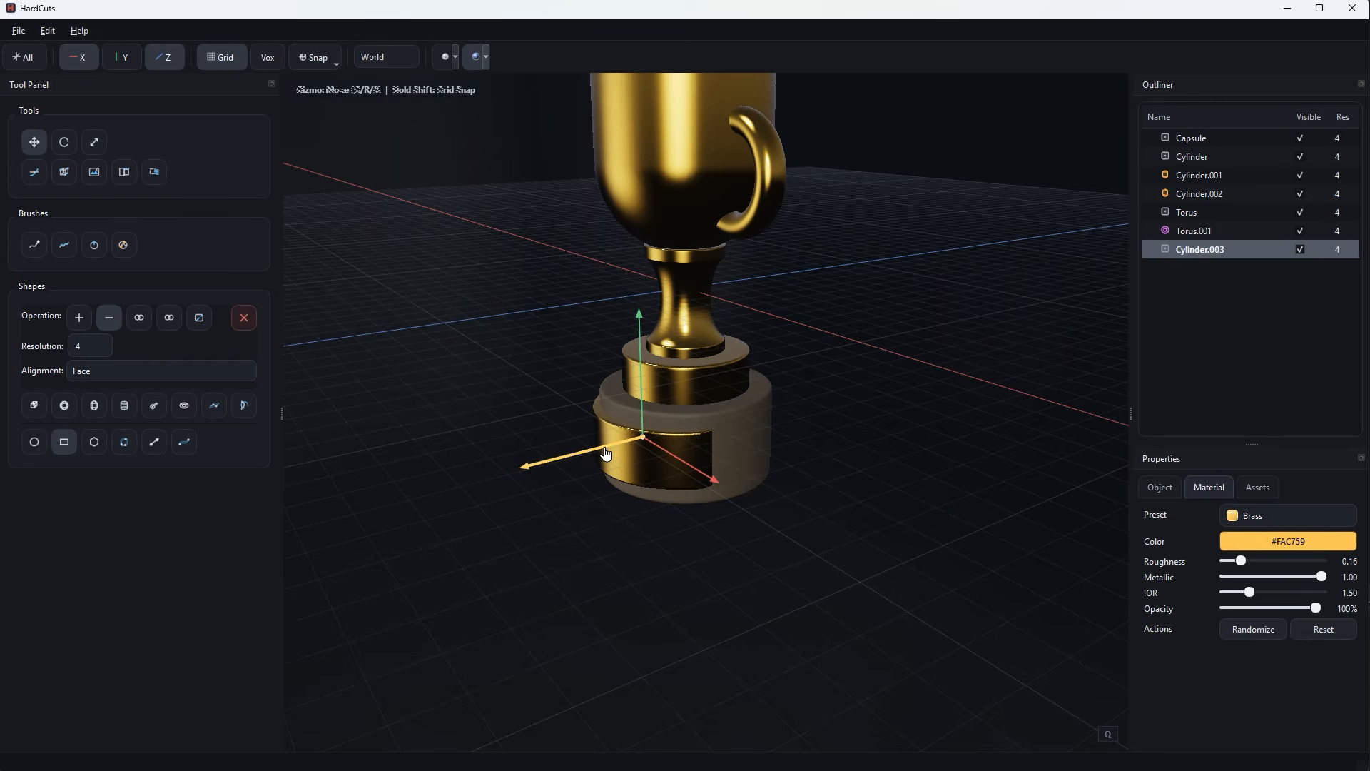
{"action": "left_click_drag", "start_coordinate": [605, 452], "coordinate": [608, 454]}
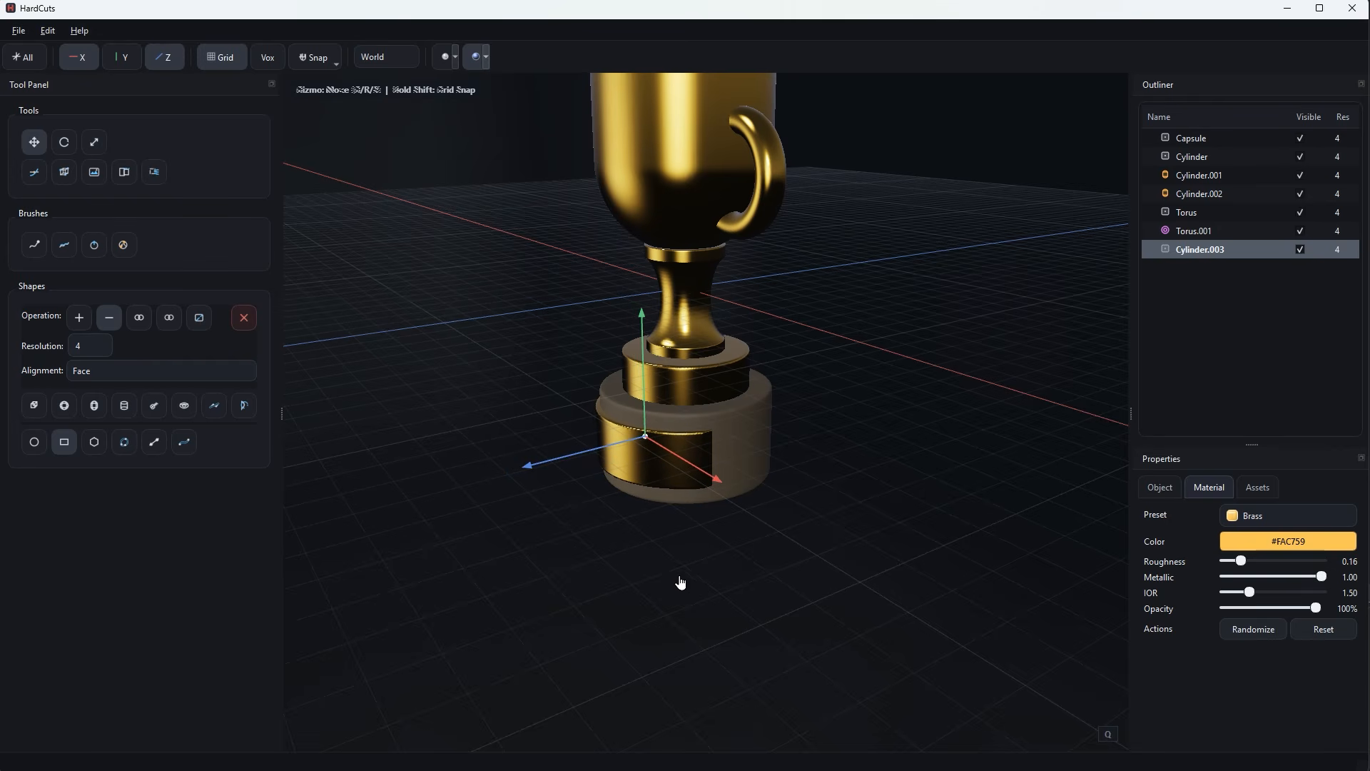
Add a cylinder shape and move it down the trophy's axis to the base in side view.
{"action": "scroll", "coordinate": [692, 586], "scroll_direction": "down", "scroll_amount": 2}
{"action": "middle_click_drag", "start_coordinate": [698, 581], "coordinate": [725, 563]}
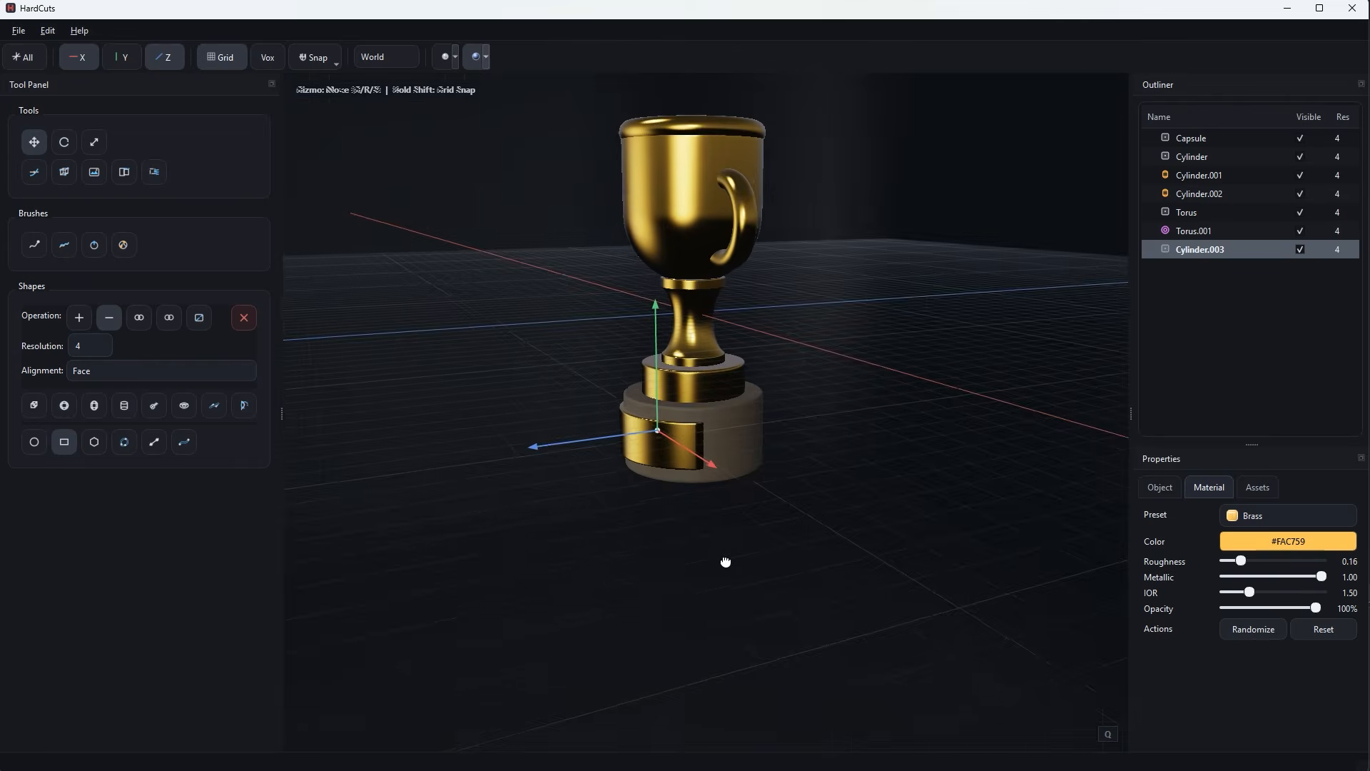
{"action": "scroll", "coordinate": [735, 571], "scroll_direction": "up", "scroll_amount": 3}
{"action": "scroll", "coordinate": [737, 572], "scroll_direction": "up", "scroll_amount": 1}
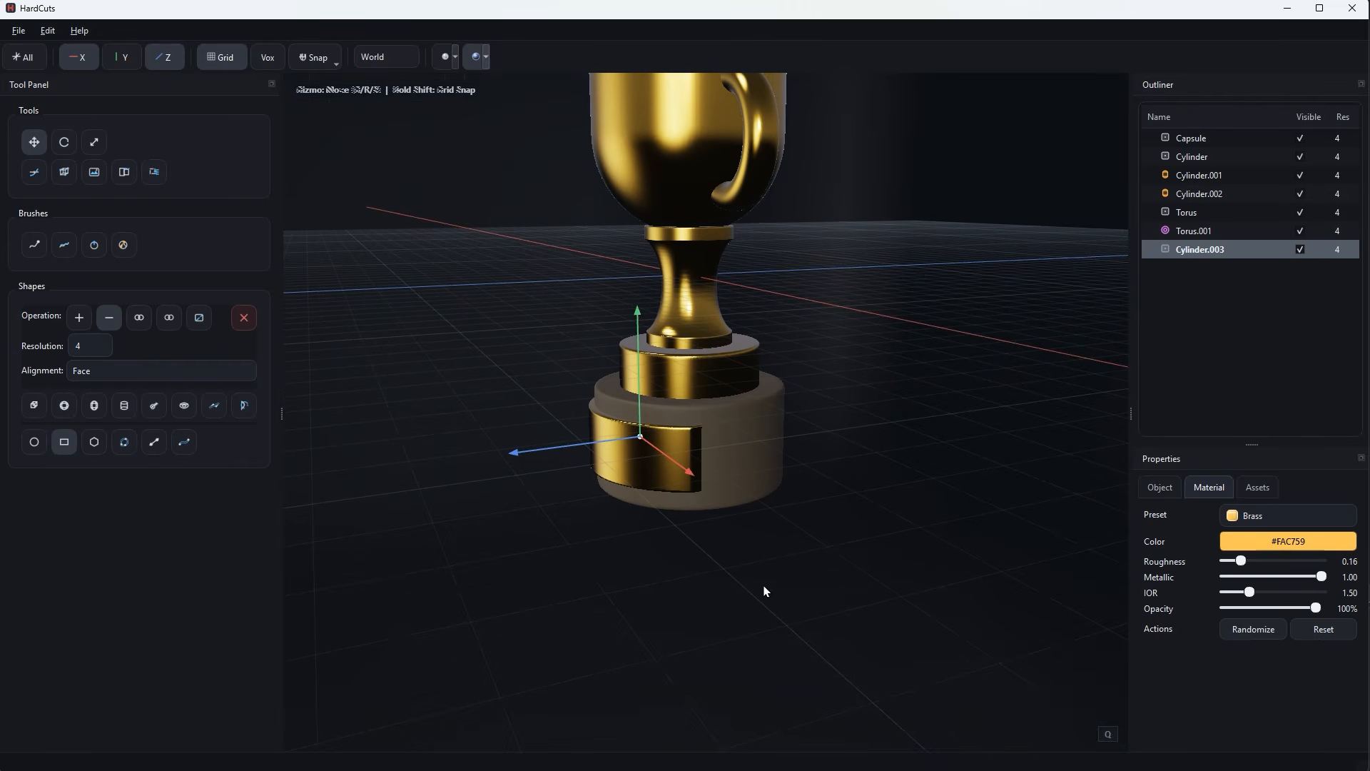
{"action": "left_click", "coordinate": [124, 407]}
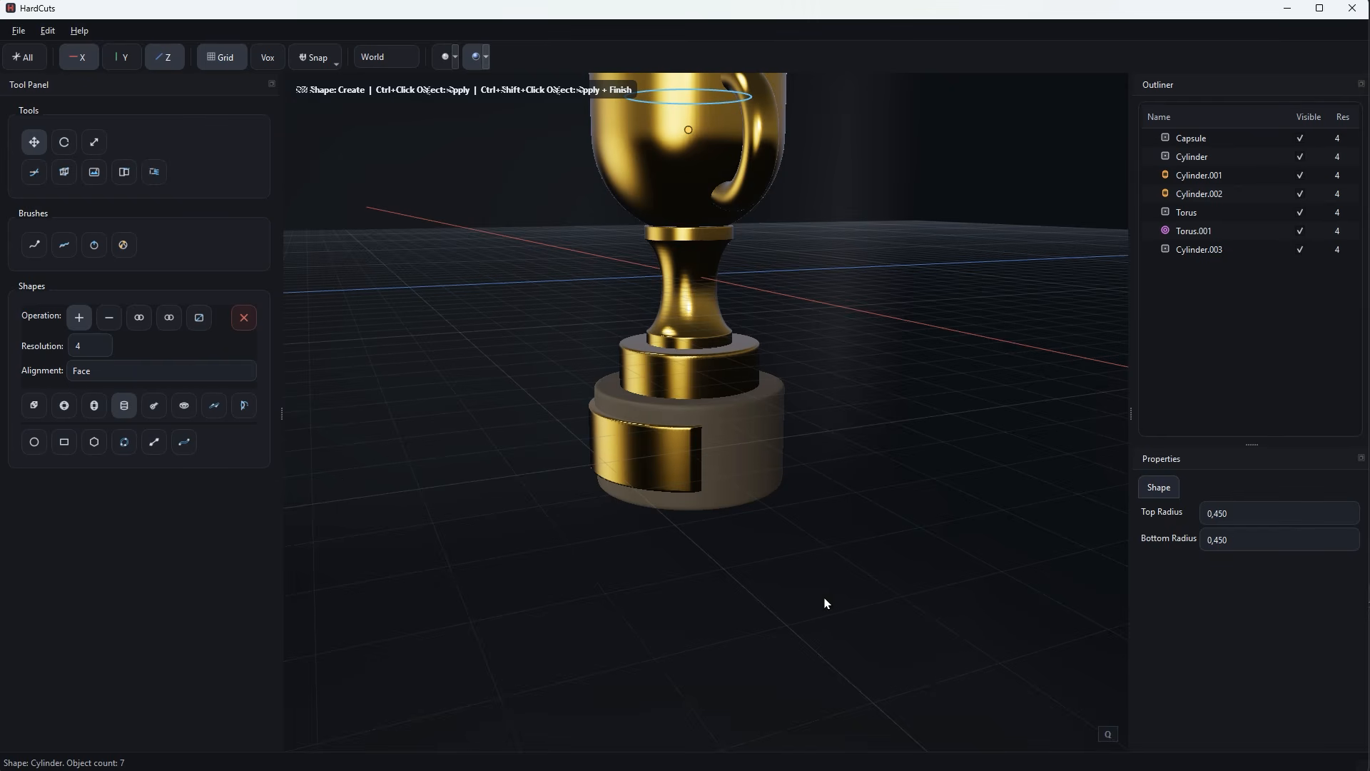
{"action": "scroll", "coordinate": [885, 514], "scroll_direction": "down", "scroll_amount": 2}
{"action": "scroll", "coordinate": [750, 187], "scroll_direction": "down", "scroll_amount": 2}
{"action": "middle_click_drag", "start_coordinate": [845, 300], "coordinate": [804, 274]}
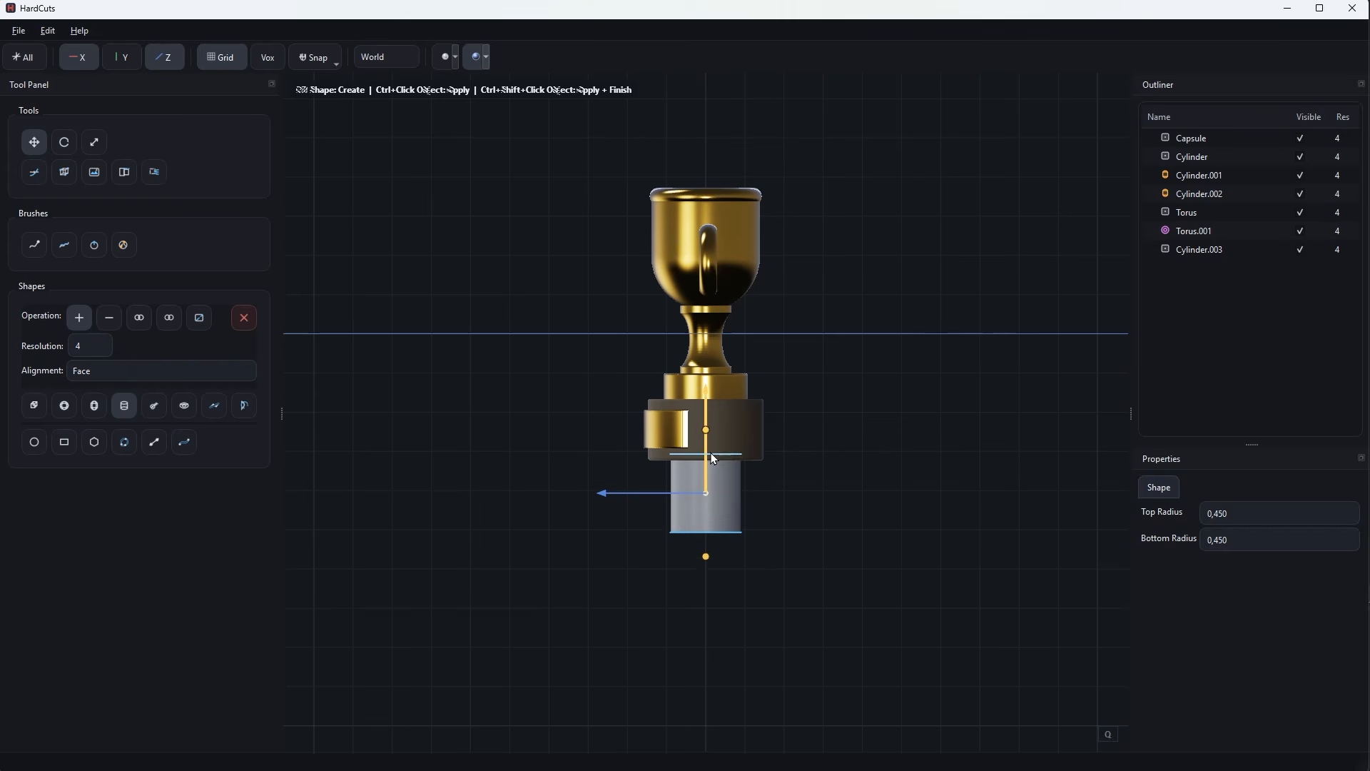
{"action": "left_click_drag", "start_coordinate": [709, 464], "coordinate": [779, 510]}
Scale the cylinder up slightly wider than the brown tier and set its thickness to 16%.
{"action": "key", "text": "r"}
{"action": "middle_click_drag", "start_coordinate": [814, 535], "coordinate": [820, 464]}
{"action": "key", "text": "q"}
{"action": "left_click_drag", "start_coordinate": [1032, 729], "coordinate": [1042, 730]}
{"action": "middle_click_drag", "start_coordinate": [881, 558], "coordinate": [897, 625]}
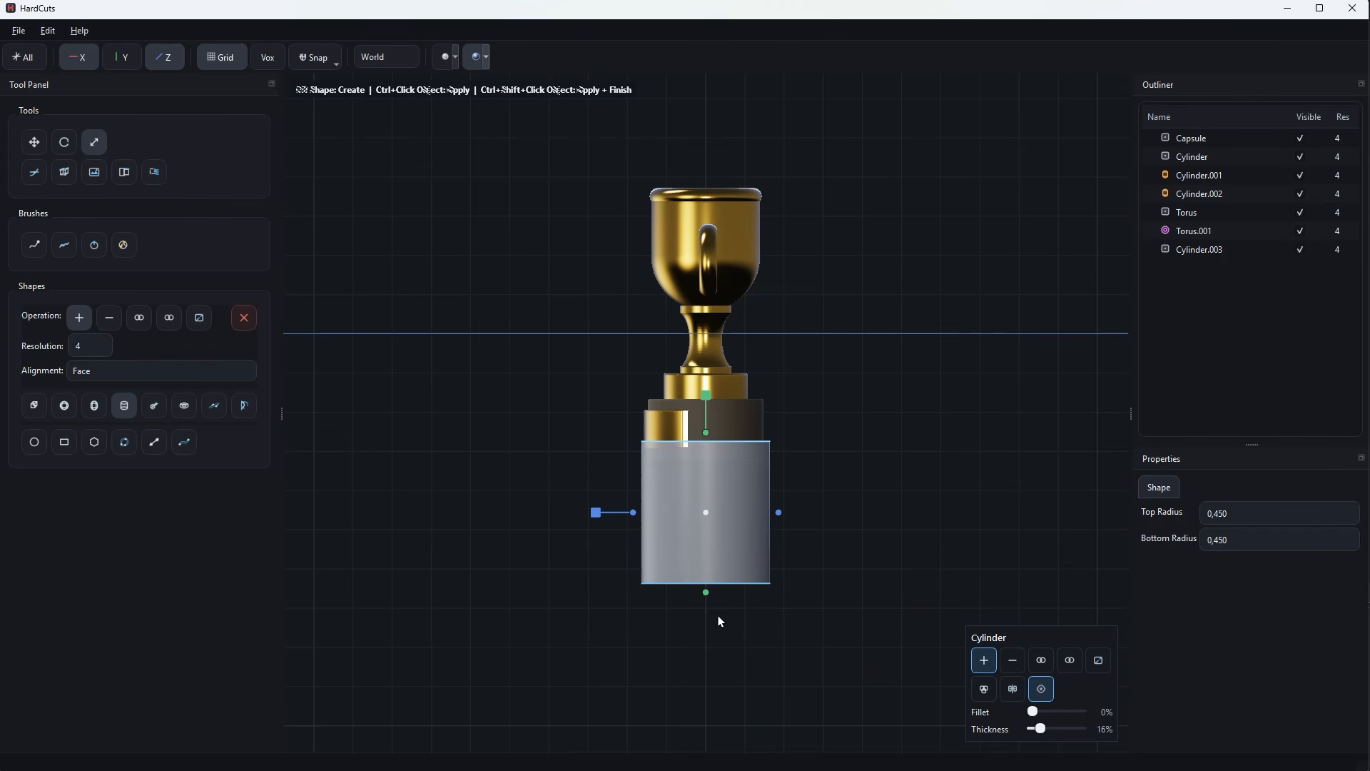
Flatten the hollow cylinder into a thin ring, make it subtractive and raise it to the brown tier's upper part.
{"action": "left_click_drag", "start_coordinate": [707, 601], "coordinate": [715, 471]}
{"action": "left_click", "coordinate": [1012, 660]}
{"action": "scroll", "coordinate": [810, 553], "scroll_direction": "up", "scroll_amount": 4}
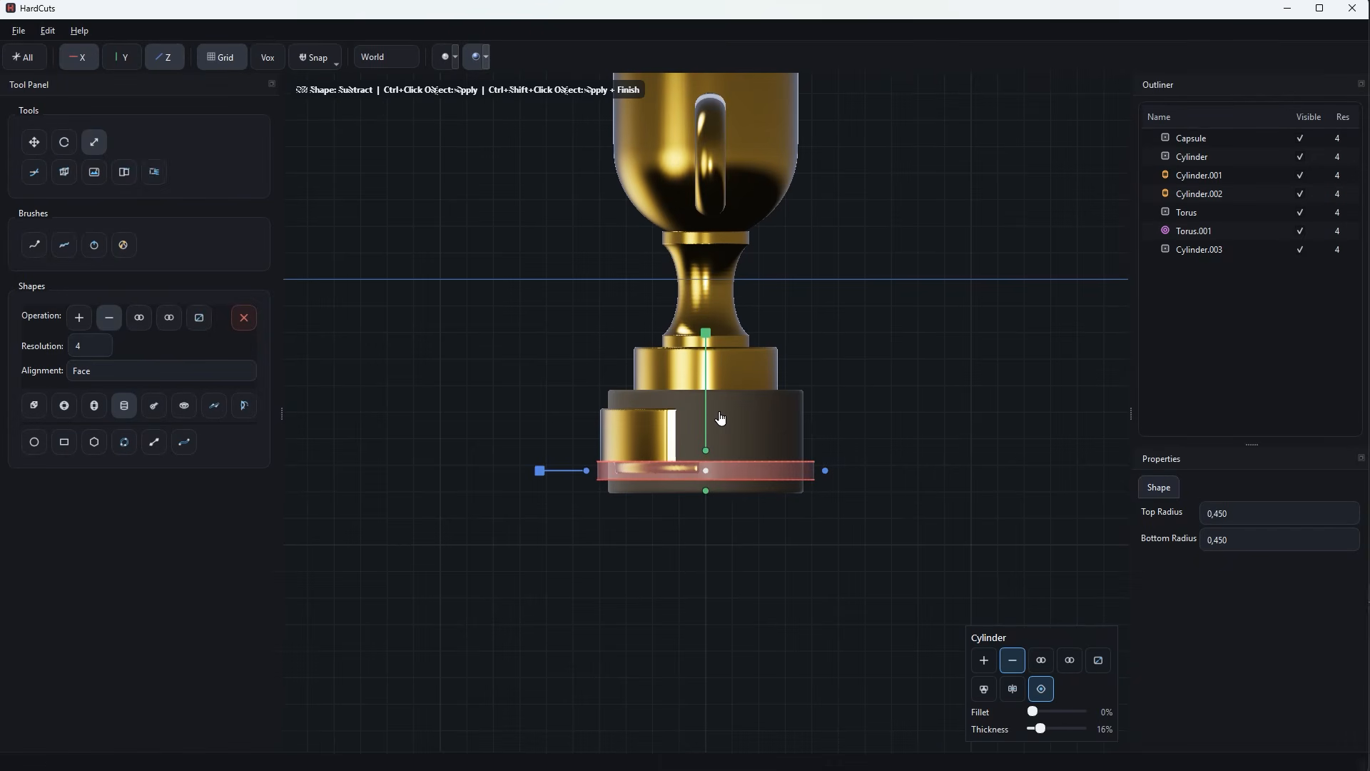
{"action": "key", "text": "w"}
{"action": "left_click_drag", "start_coordinate": [707, 416], "coordinate": [708, 364]}
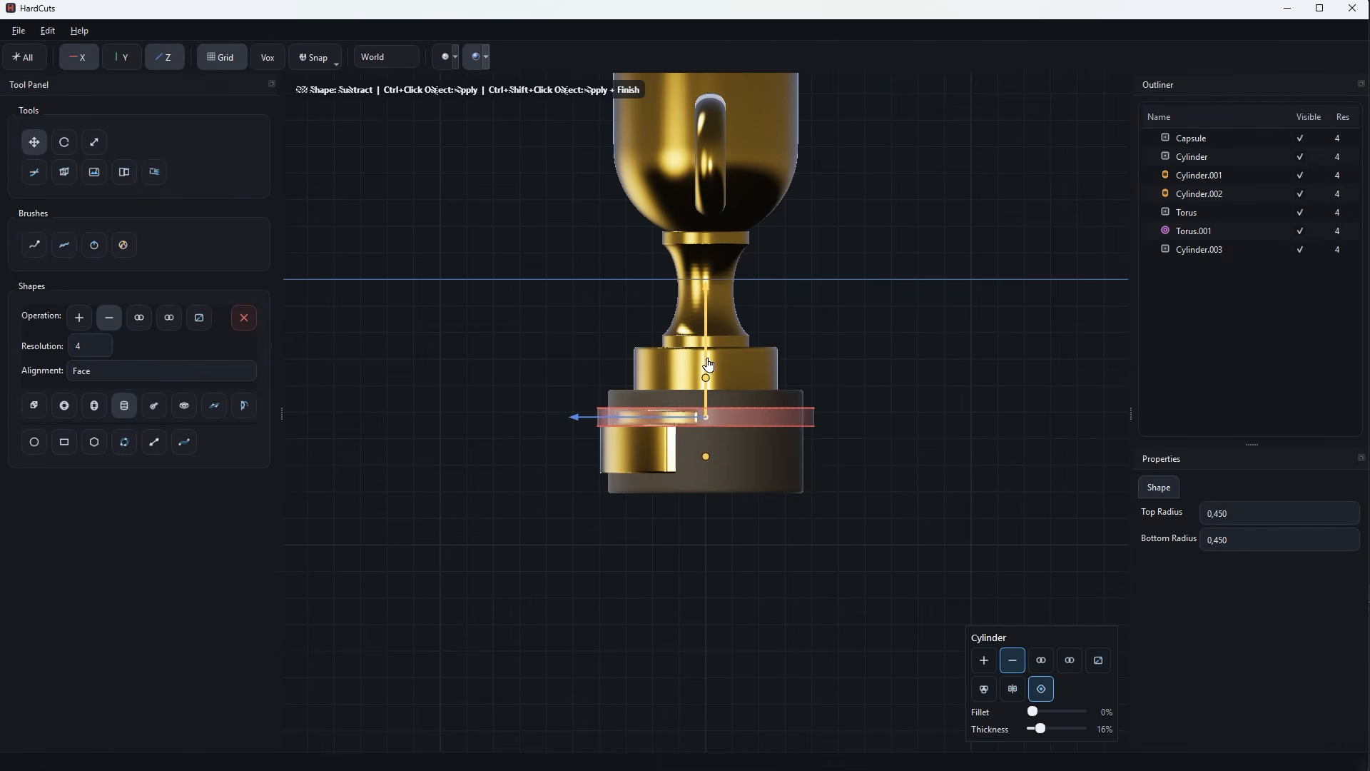
Subtract the ring from the brown tier to cut a groove around its upper part.
{"action": "left_click", "coordinate": [772, 461], "text": "ctrl"}
{"action": "middle_click_drag", "start_coordinate": [846, 477], "coordinate": [856, 509]}
{"action": "scroll", "coordinate": [853, 512], "scroll_direction": "up", "scroll_amount": 2}
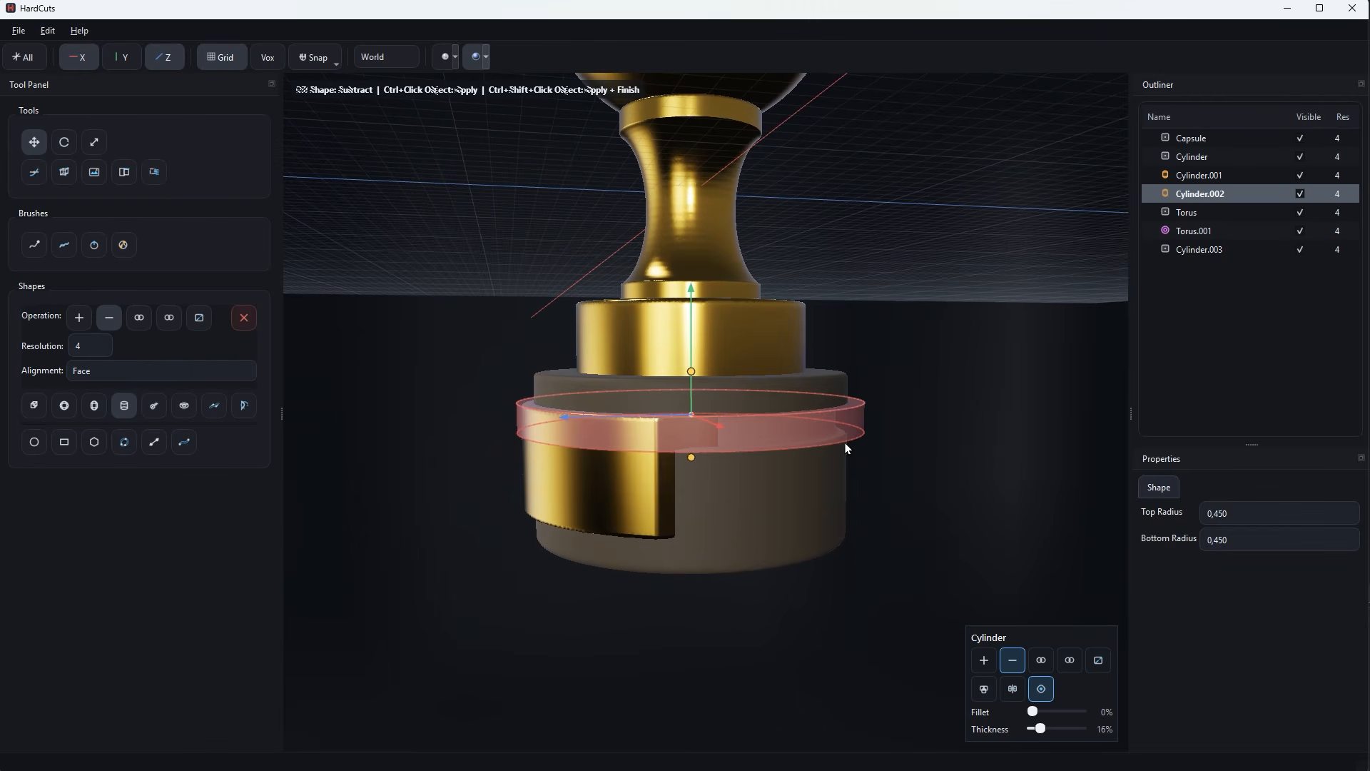
{"action": "left_click", "coordinate": [782, 524], "text": "ctrl"}
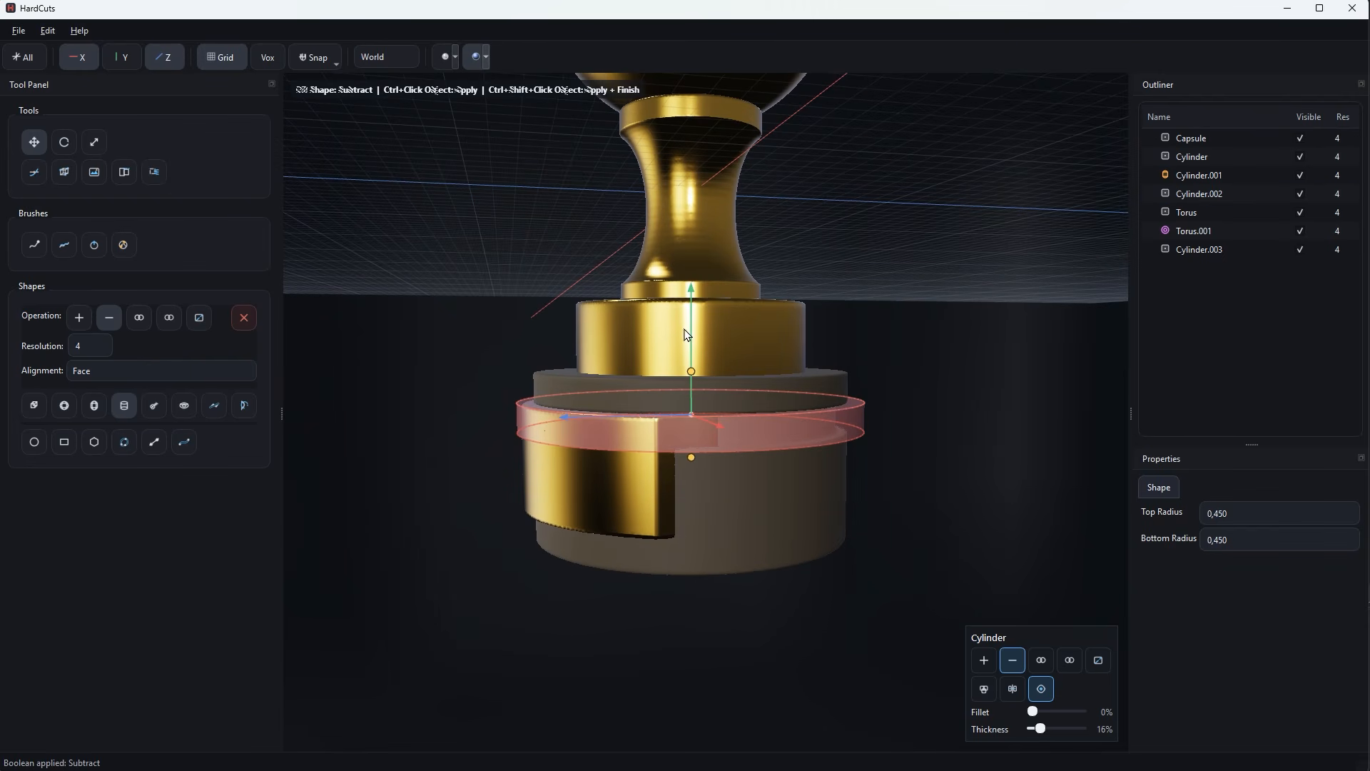
Move the ring down to the brown tier's lower part, cut a second groove and finish the shape.
{"action": "left_click_drag", "start_coordinate": [692, 337], "coordinate": [688, 403]}
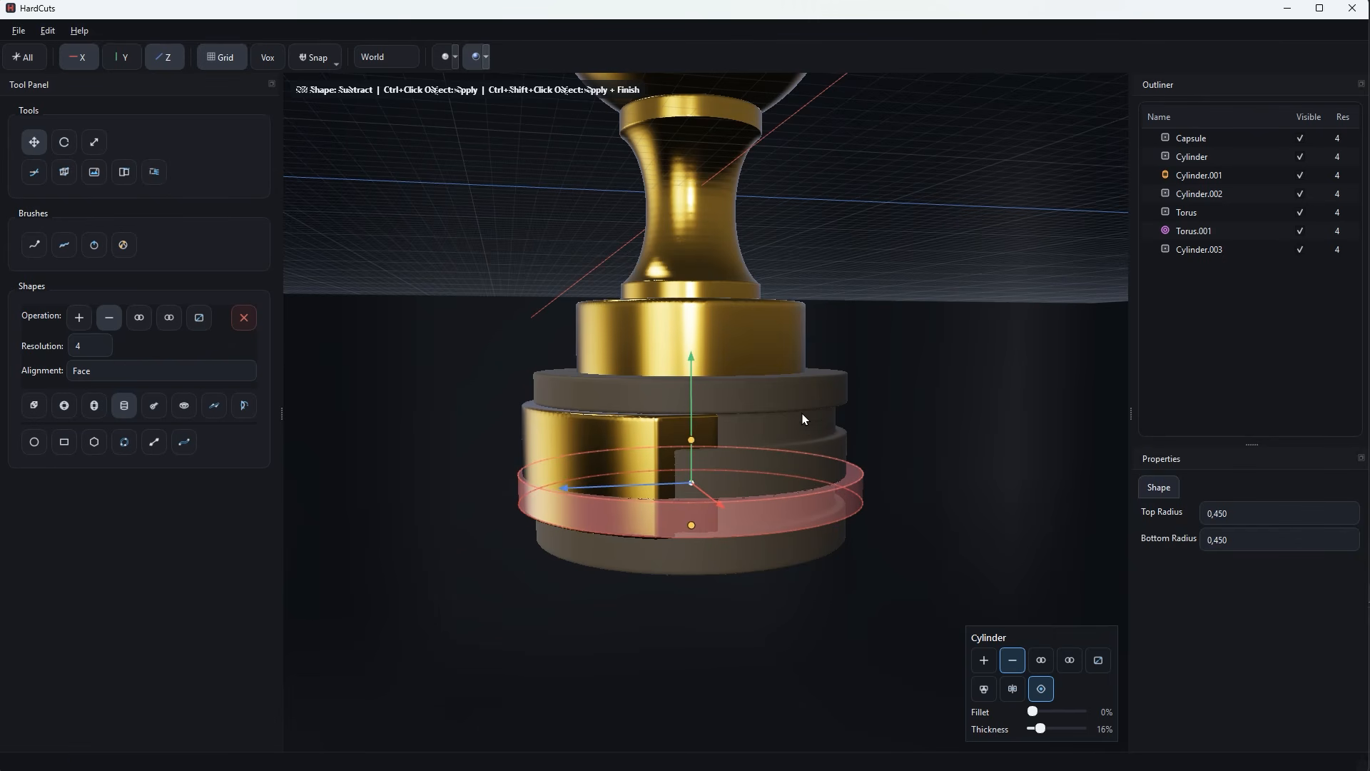
{"action": "left_click", "coordinate": [798, 401], "text": "ctrl"}
{"action": "left_click", "coordinate": [870, 401]}
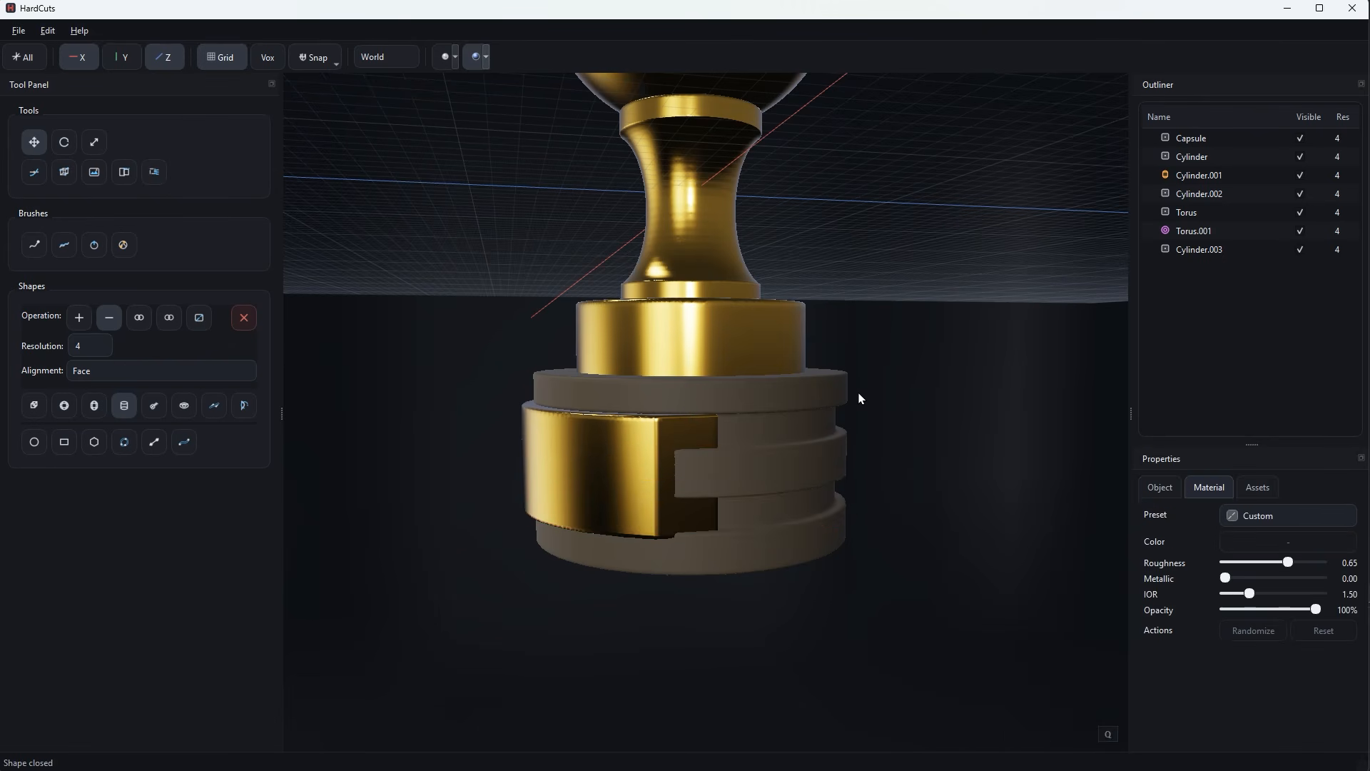
In front view, add a sphere beside the trophy's base as a separate object.
{"action": "scroll", "coordinate": [858, 399], "scroll_direction": "down", "scroll_amount": 3}
{"action": "middle_click_drag", "start_coordinate": [844, 518], "coordinate": [902, 542]}
{"action": "scroll", "coordinate": [867, 546], "scroll_direction": "down", "scroll_amount": 3}
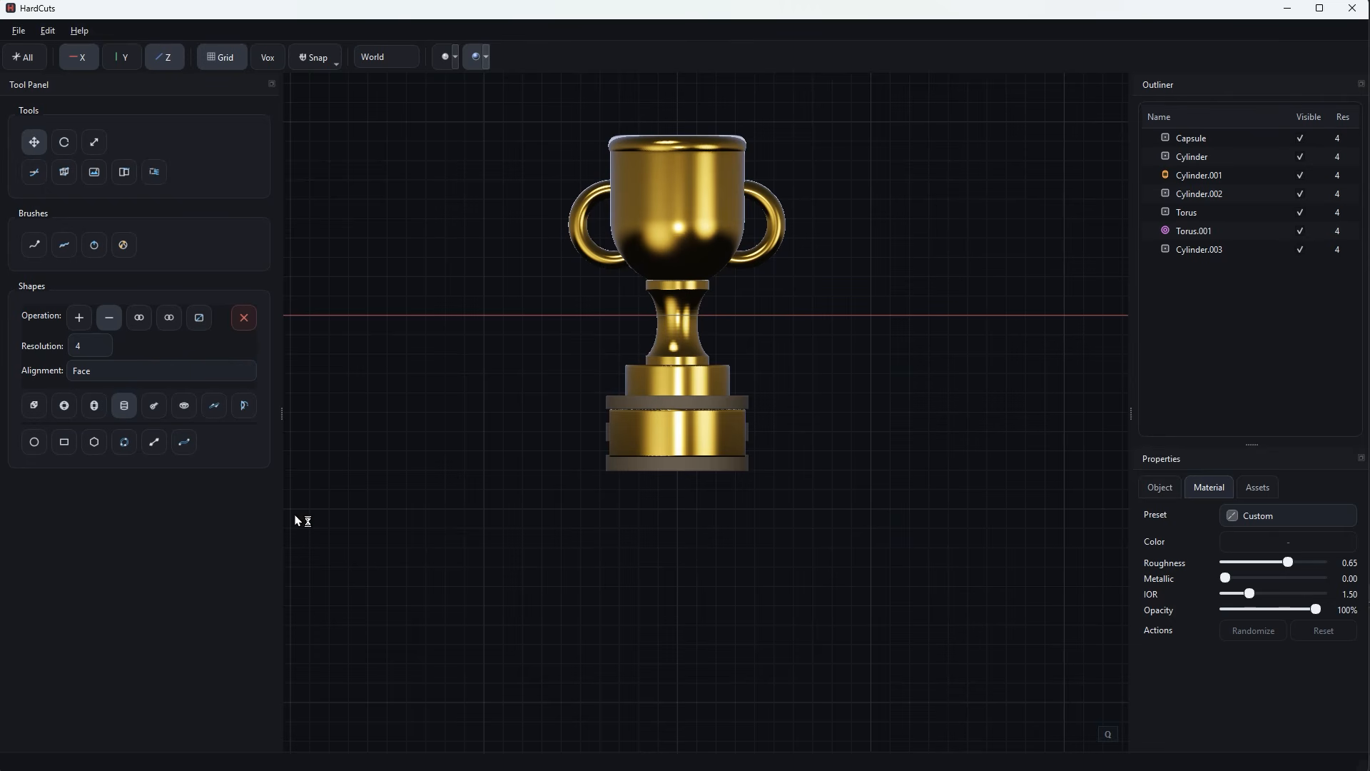
{"action": "left_click", "coordinate": [64, 405]}
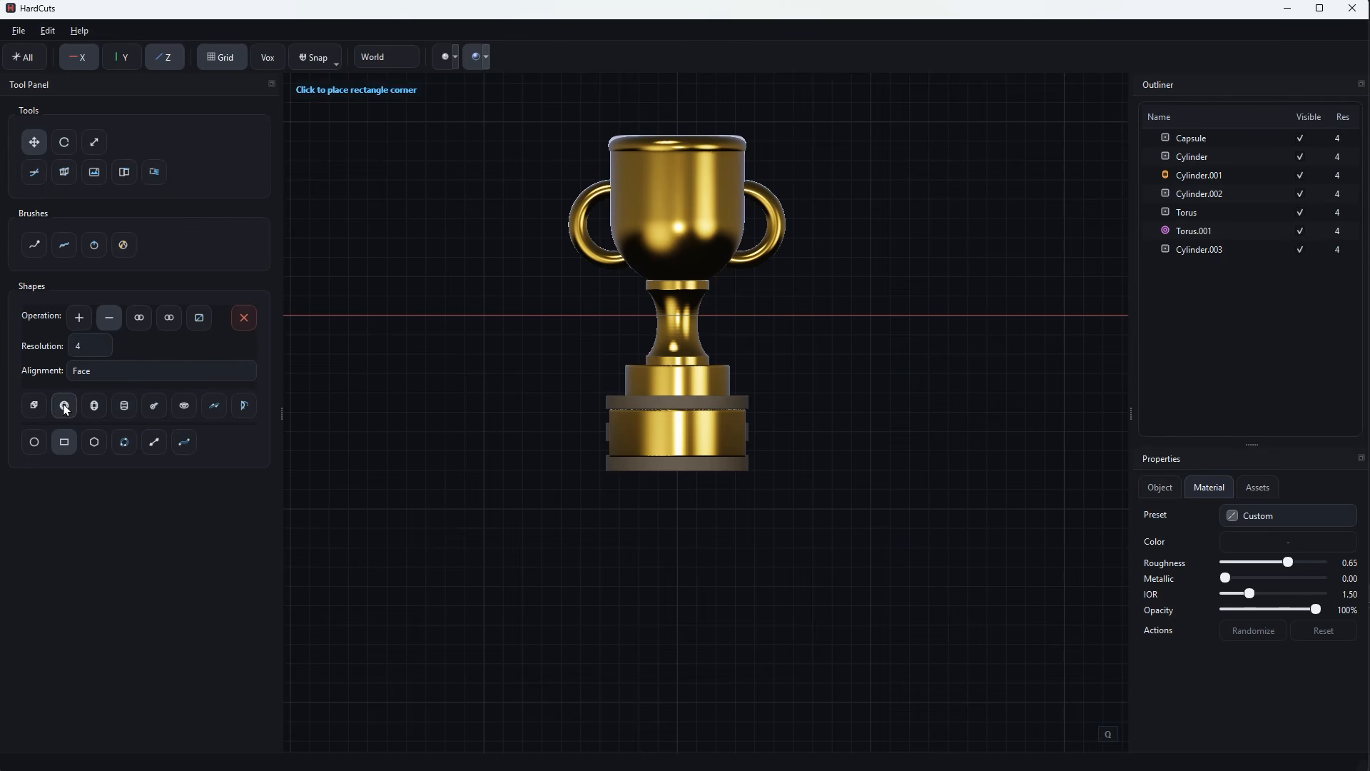
{"action": "left_click_drag", "start_coordinate": [523, 447], "coordinate": [505, 508]}
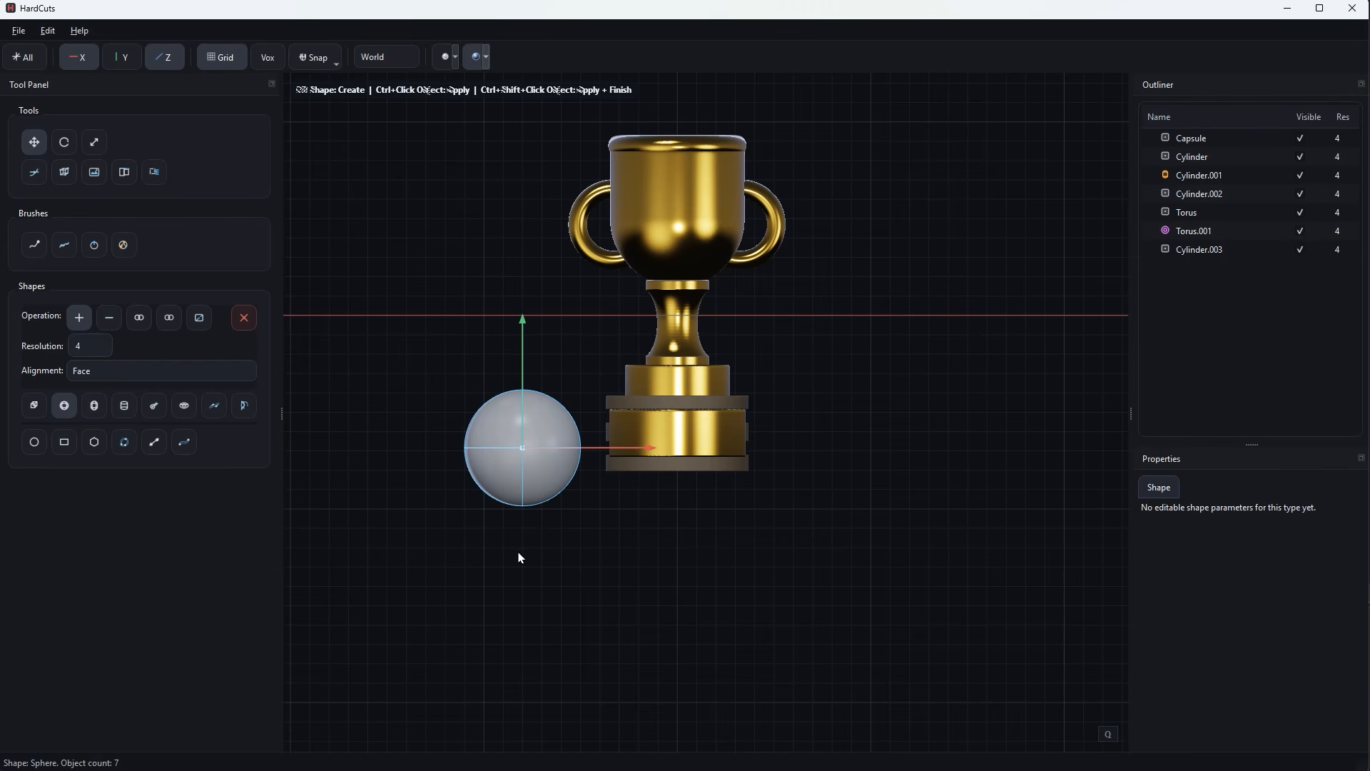
{"action": "key", "text": "Return"}
{"action": "left_click", "coordinate": [533, 495]}
Draw a subtracting rectangle over the sphere's lower half and cut it into a dome.
{"action": "left_click", "coordinate": [65, 442]}
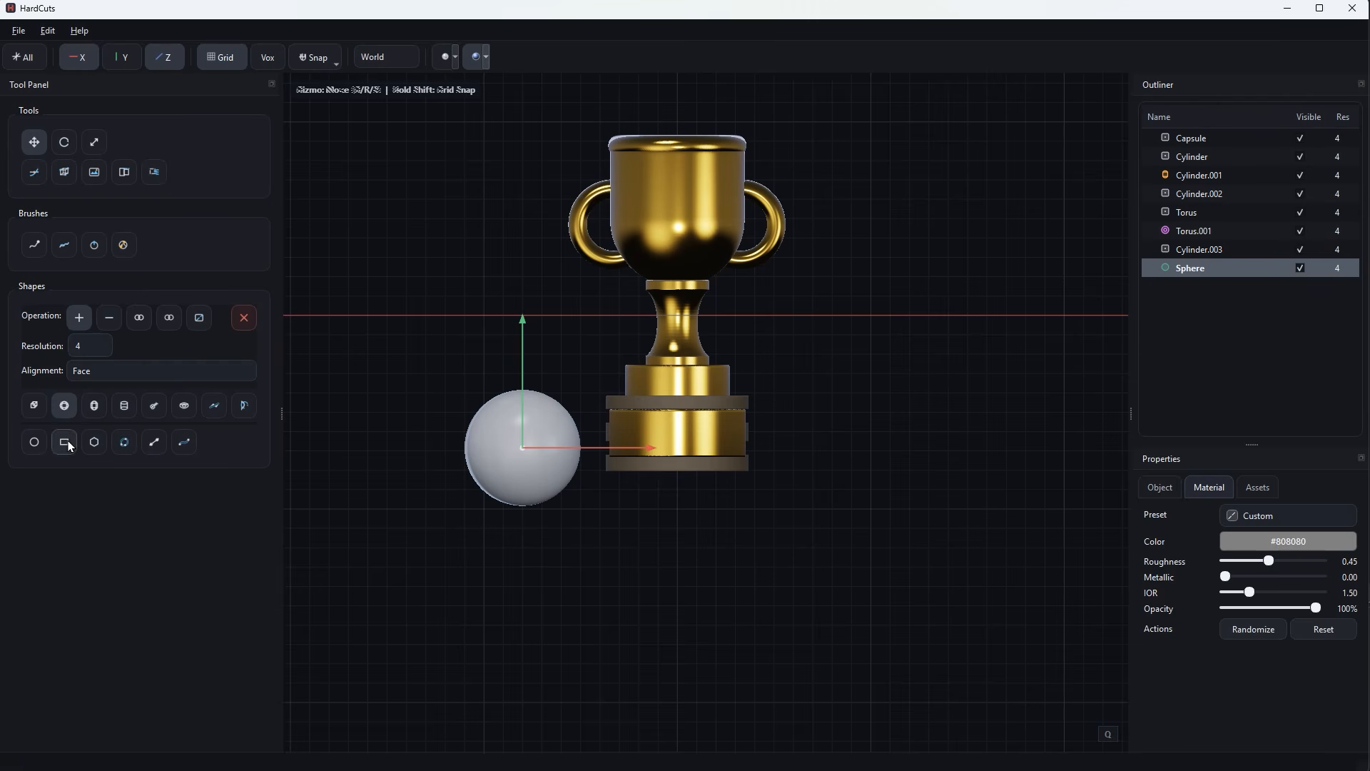
{"action": "left_click", "coordinate": [435, 448]}
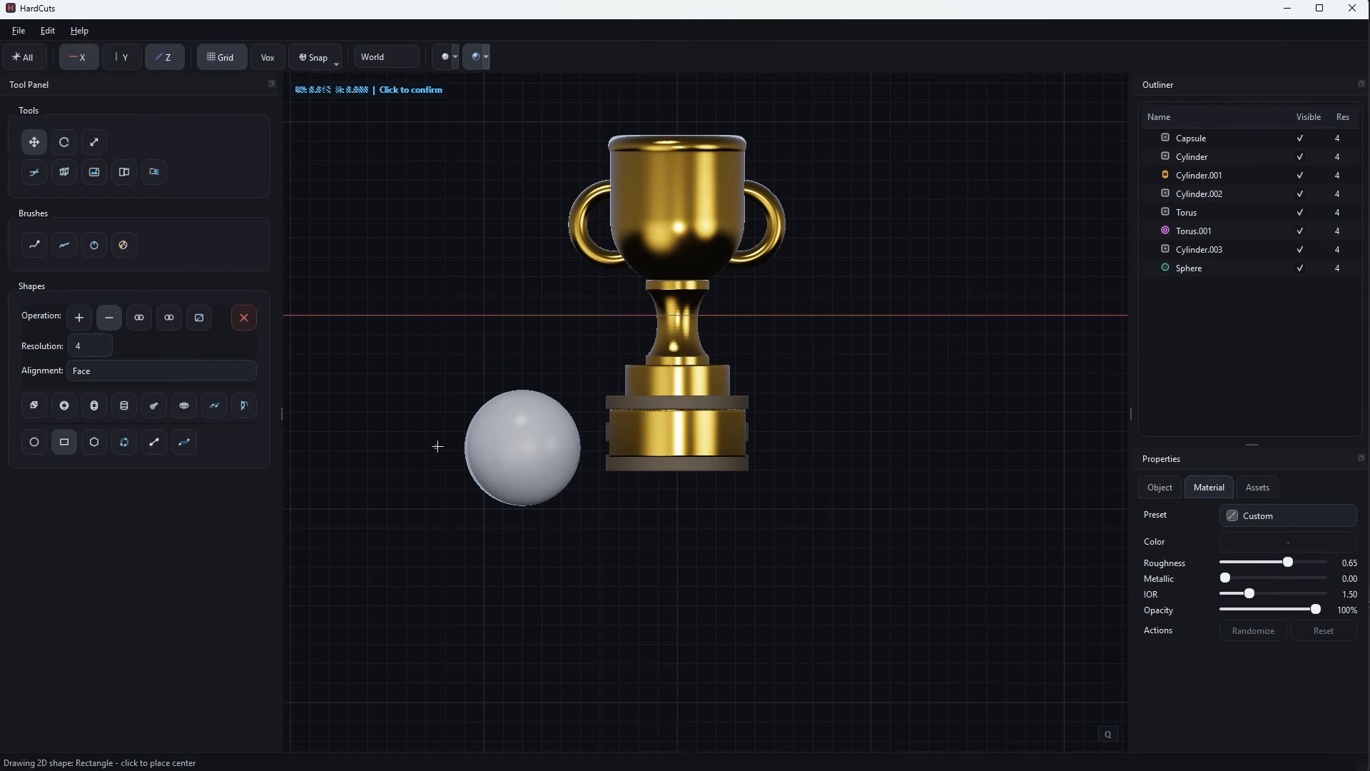
{"action": "left_click", "coordinate": [591, 508]}
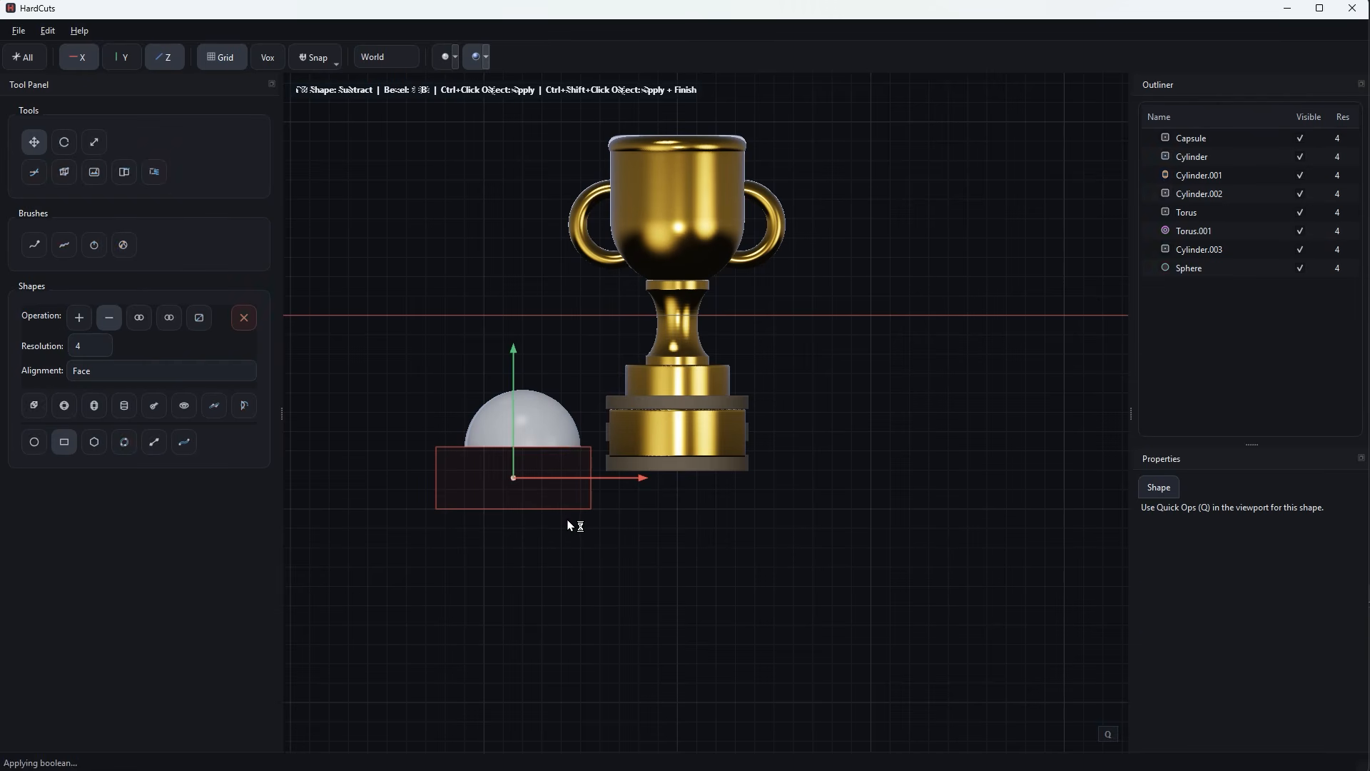
{"action": "left_click", "coordinate": [537, 444]}
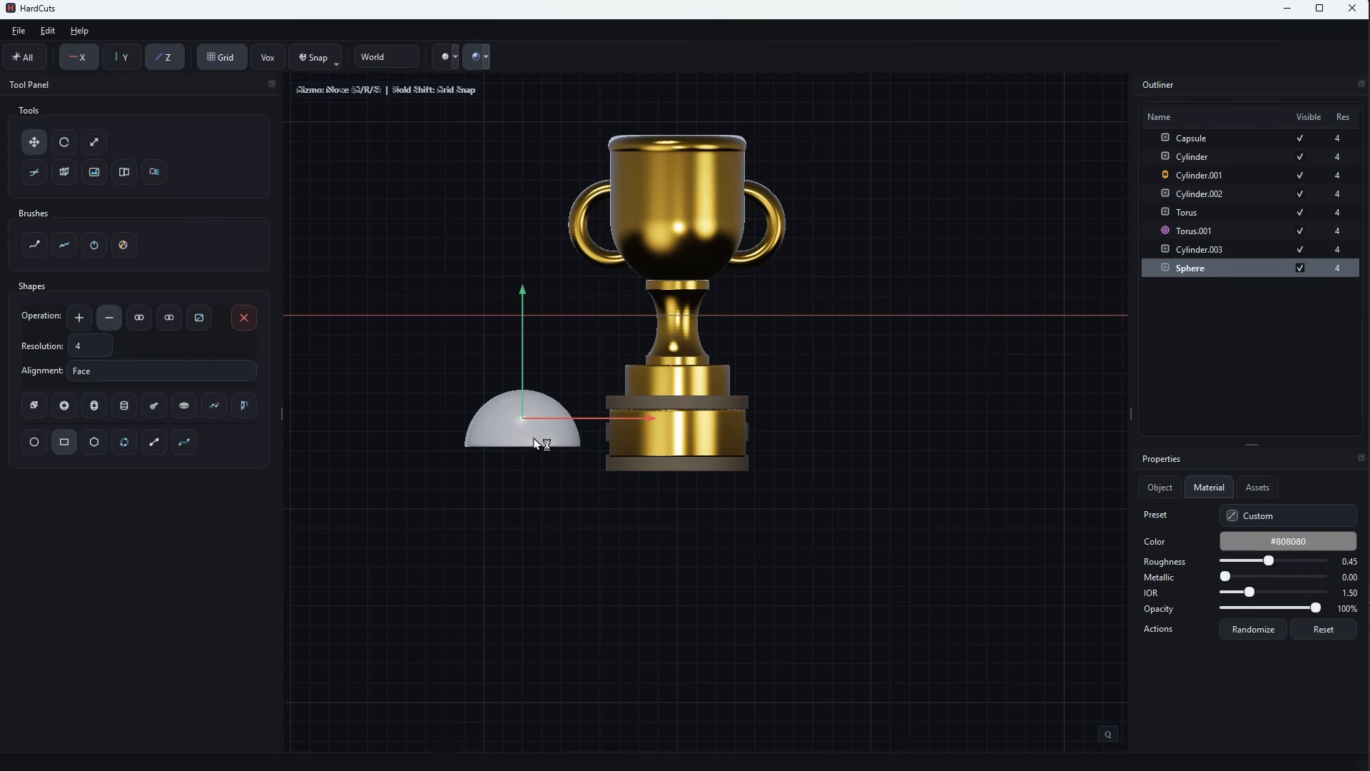
Apply the Stainless Steel preset to the dome and scale it down uniformly to a small rivet-sized piece.
{"action": "left_click", "coordinate": [1297, 523]}
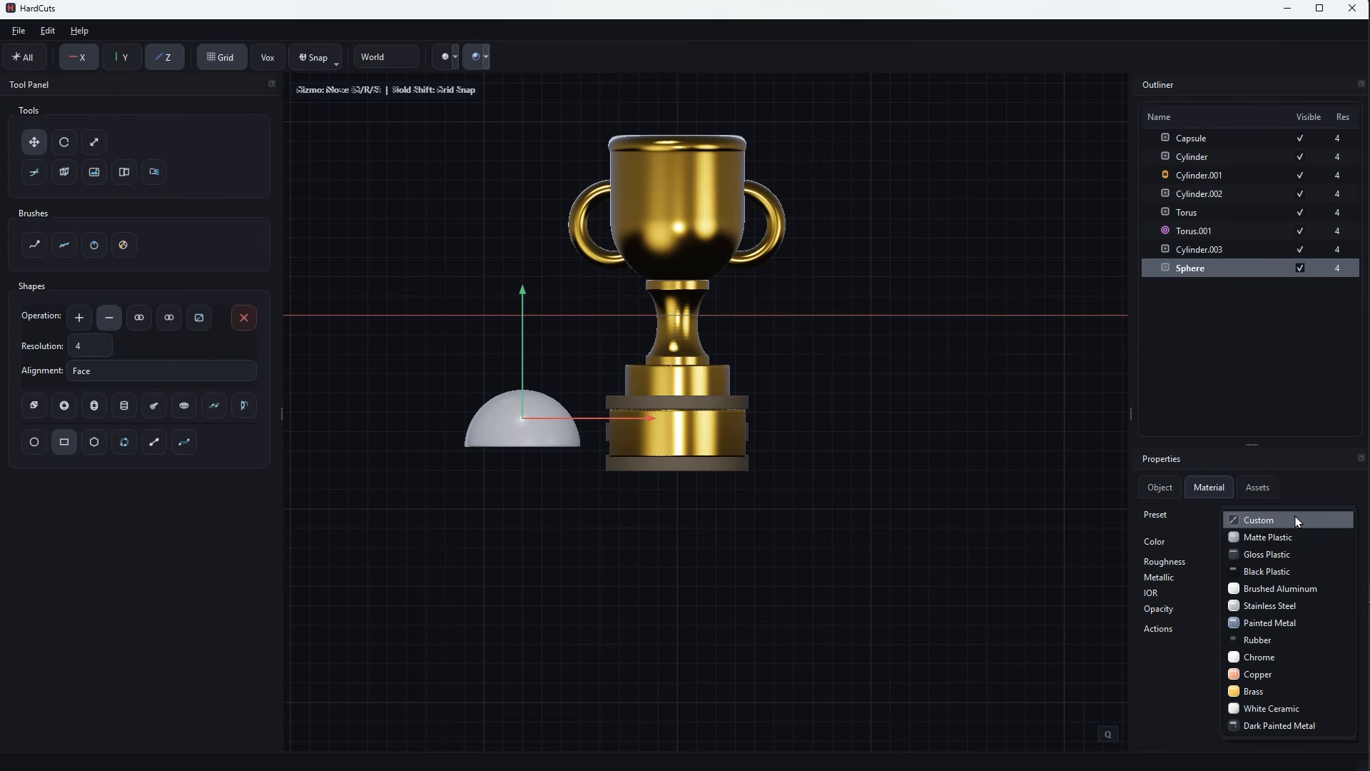
{"action": "left_click", "coordinate": [1292, 613]}
{"action": "mouse_move", "coordinate": [727, 603]}
{"action": "middle_mouse_down"}
{"action": "mouse_move", "coordinate": [730, 621]}
{"action": "mouse_move", "coordinate": [705, 592]}
{"action": "middle_mouse_up"}
{"action": "key", "text": "s"}
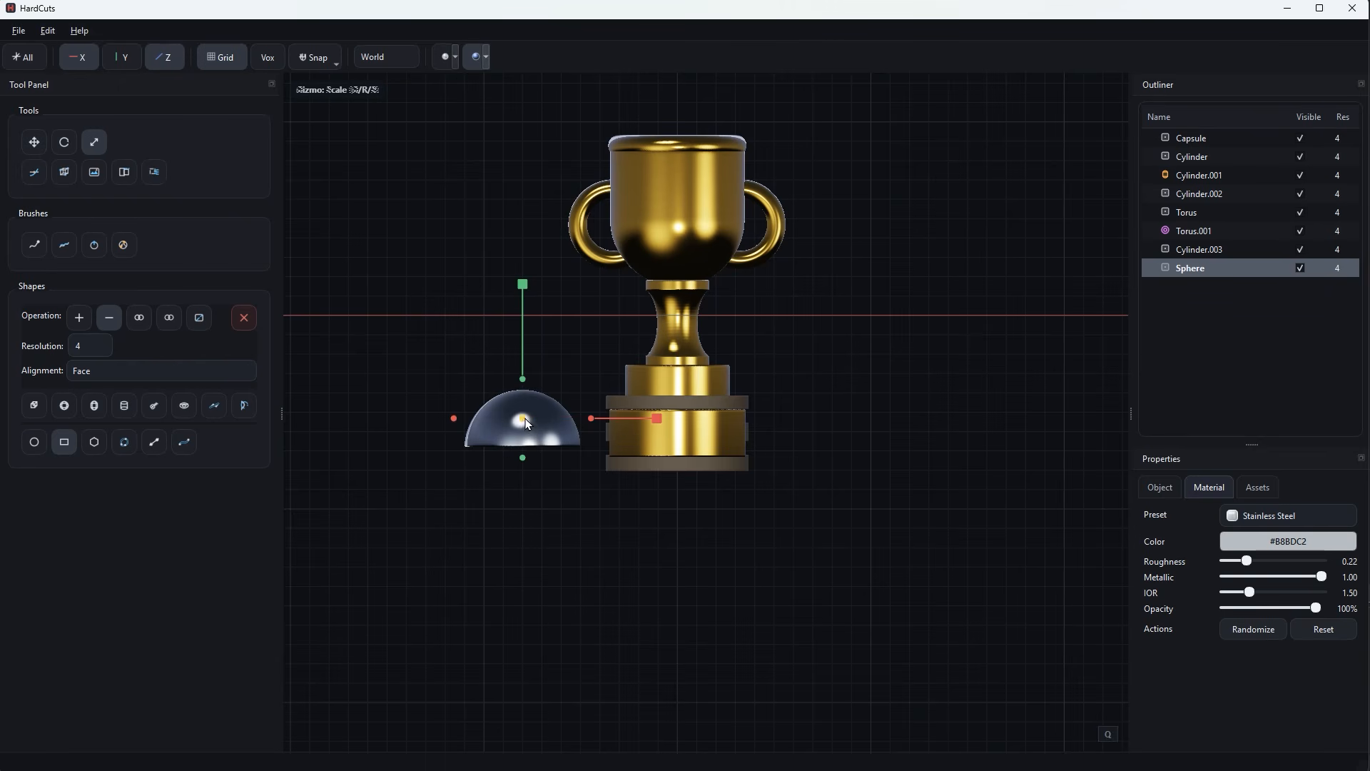
{"action": "left_click_drag", "start_coordinate": [525, 421], "coordinate": [389, 526]}
{"action": "left_click", "coordinate": [530, 485]}
{"action": "scroll", "coordinate": [536, 509], "scroll_direction": "up", "scroll_amount": 4}
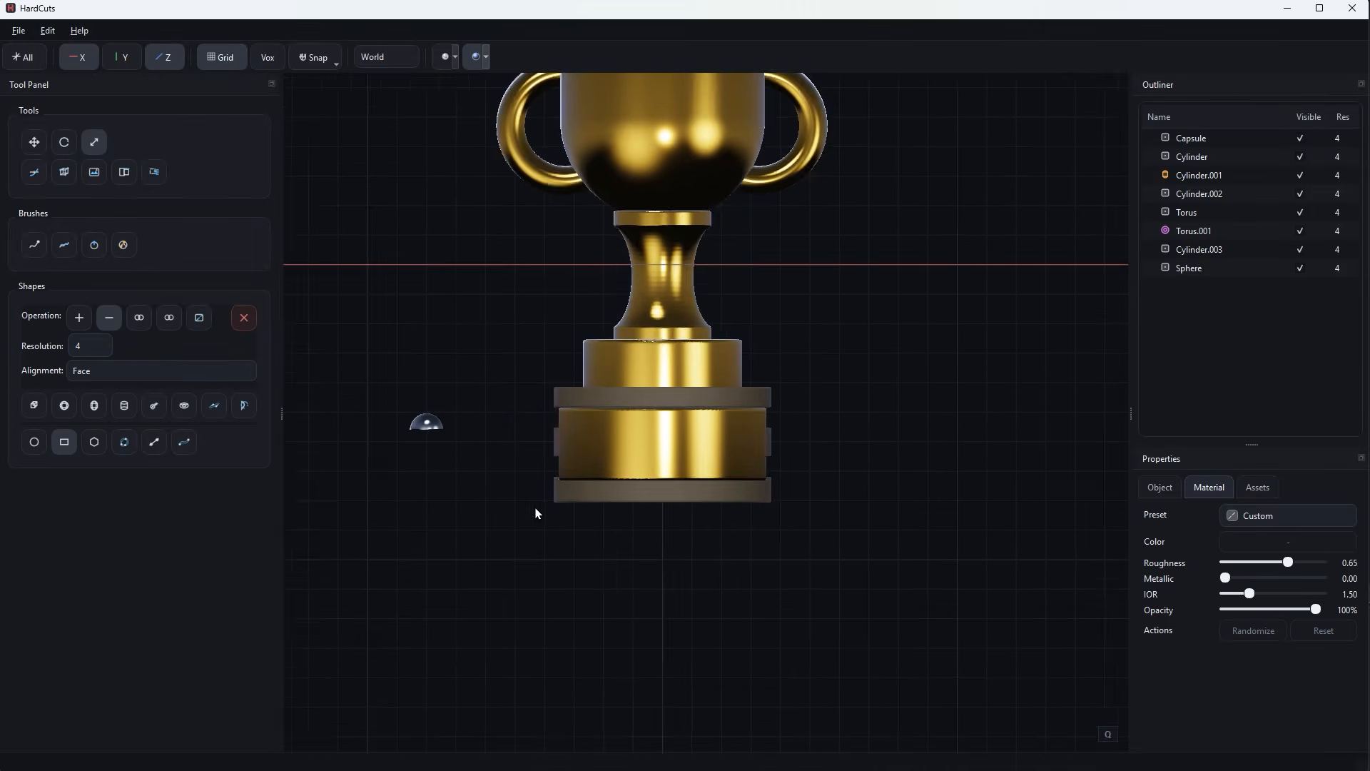
Save the steel dome as a reusable asset named Knob with the tag Metal.
{"action": "middle_click_drag", "start_coordinate": [536, 508], "coordinate": [613, 526], "text": "shift"}
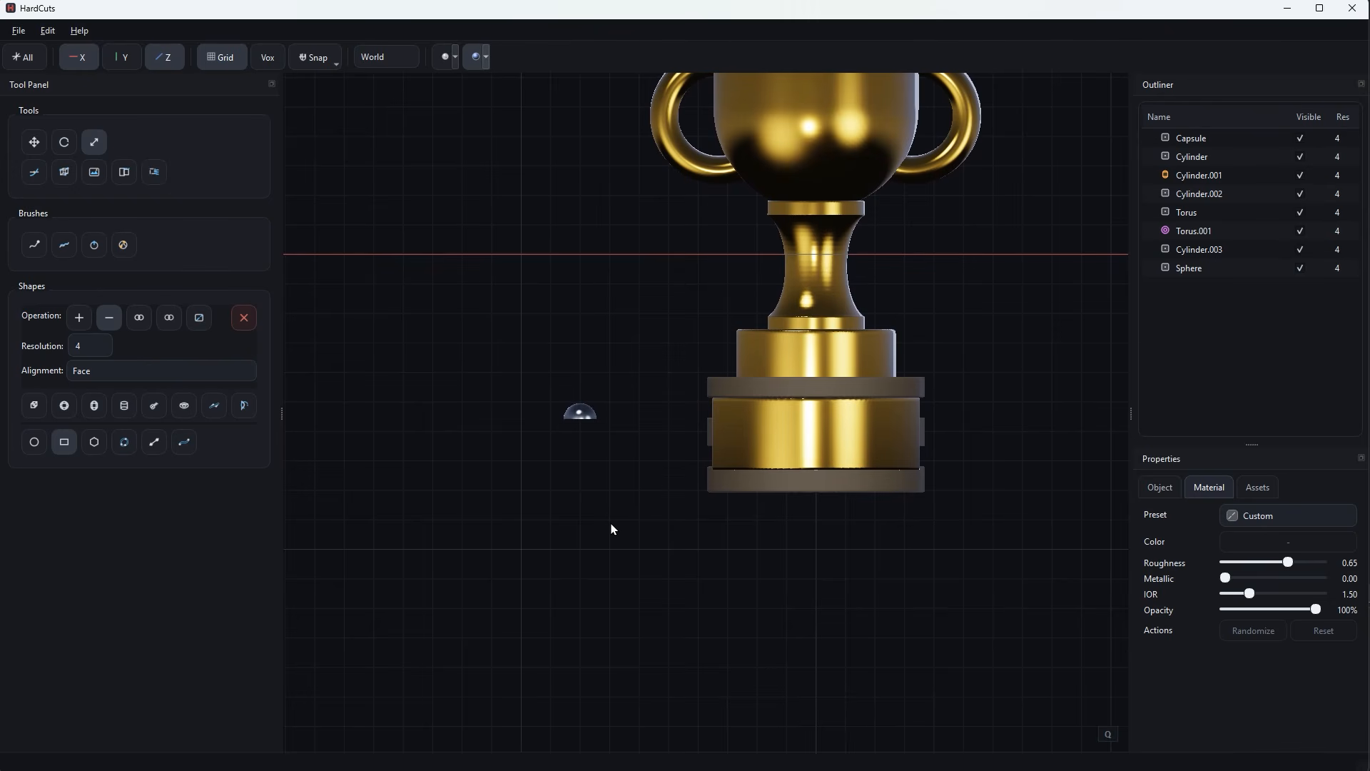
{"action": "left_click", "coordinate": [1258, 493]}
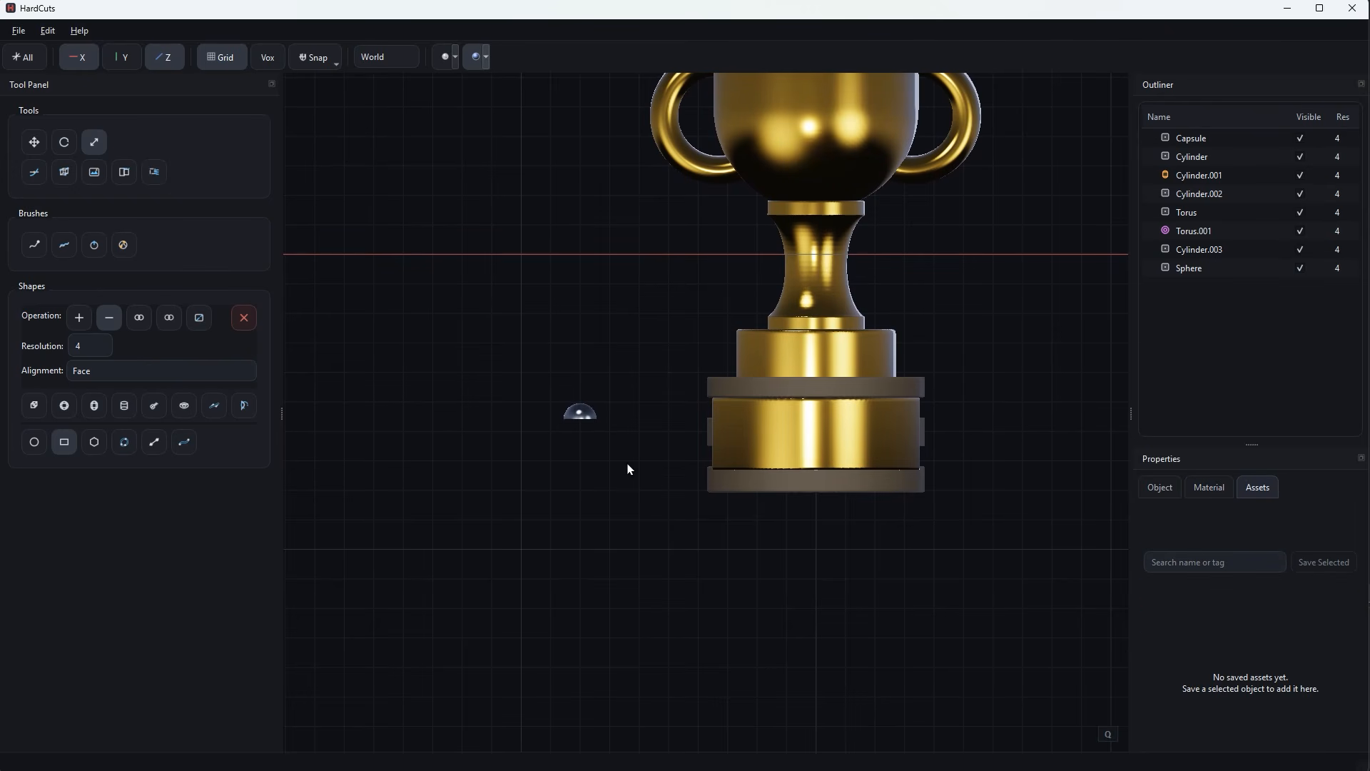
{"action": "left_click", "coordinate": [585, 415]}
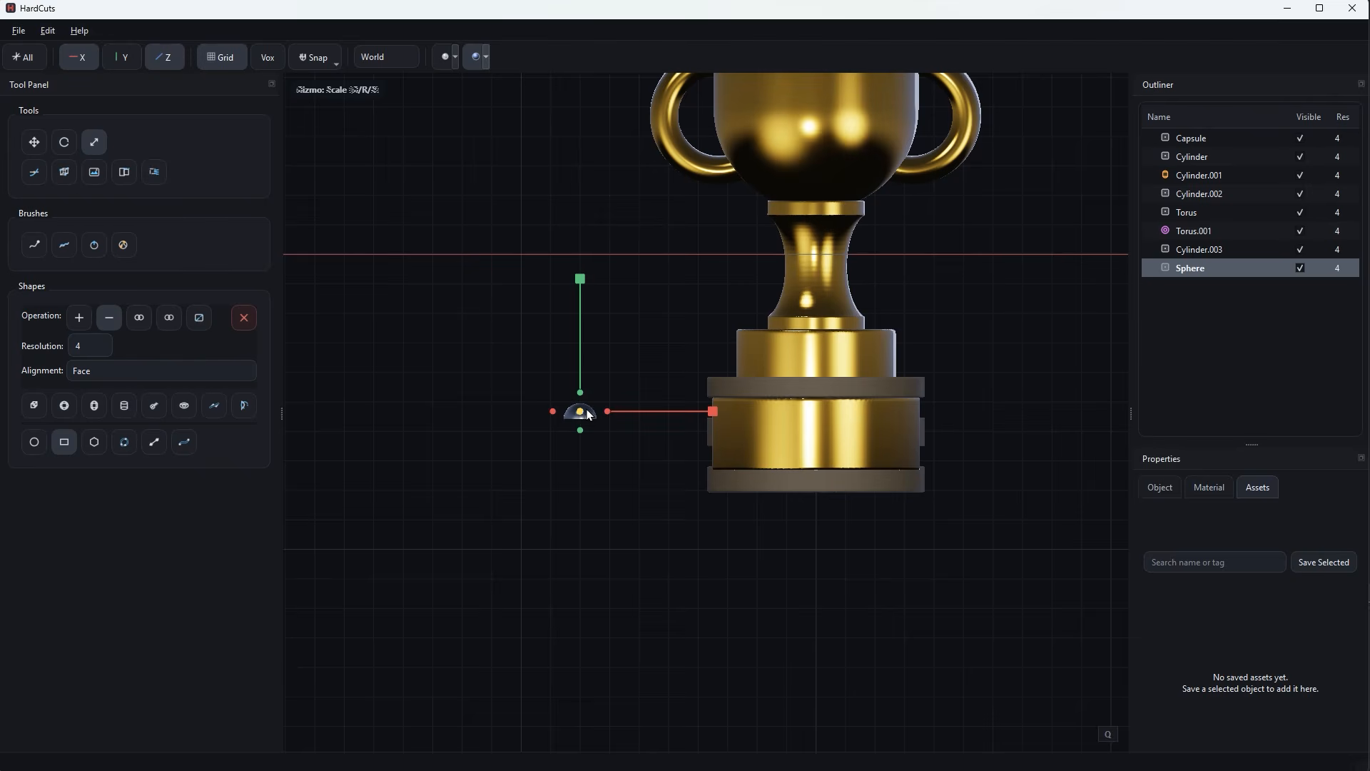
{"action": "scroll", "coordinate": [572, 468], "scroll_direction": "up", "scroll_amount": 3}
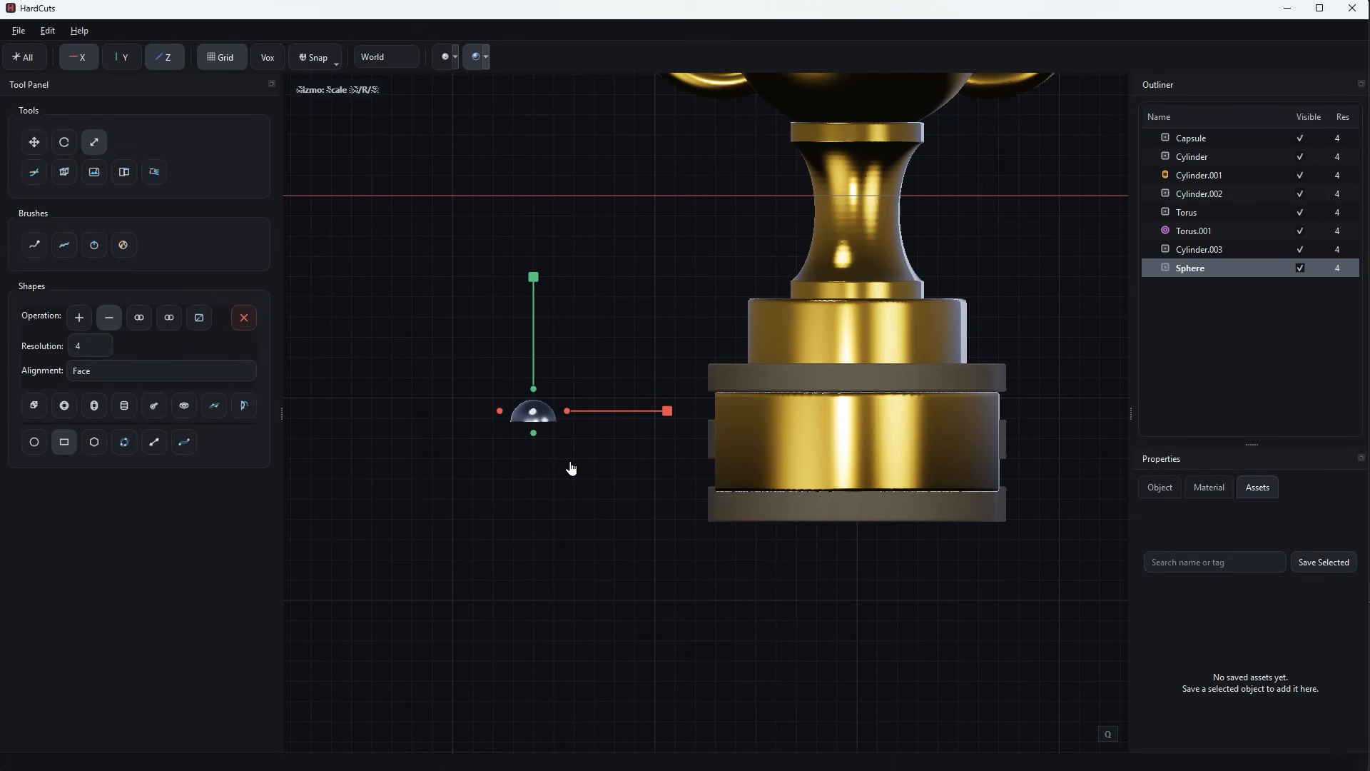
{"action": "left_click_drag", "start_coordinate": [533, 411], "coordinate": [521, 428]}
{"action": "scroll", "coordinate": [557, 502], "scroll_direction": "up", "scroll_amount": 3}
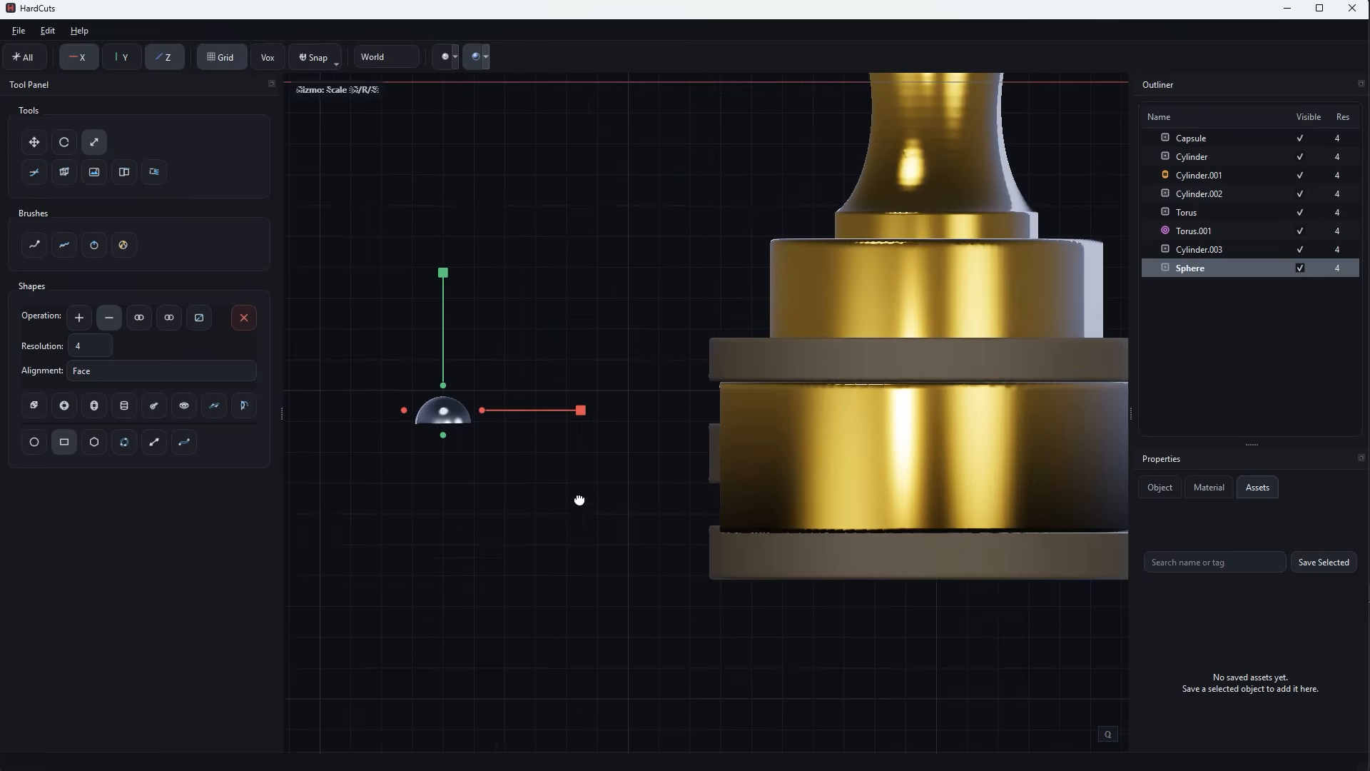
{"action": "middle_click_drag", "start_coordinate": [580, 500], "coordinate": [620, 500]}
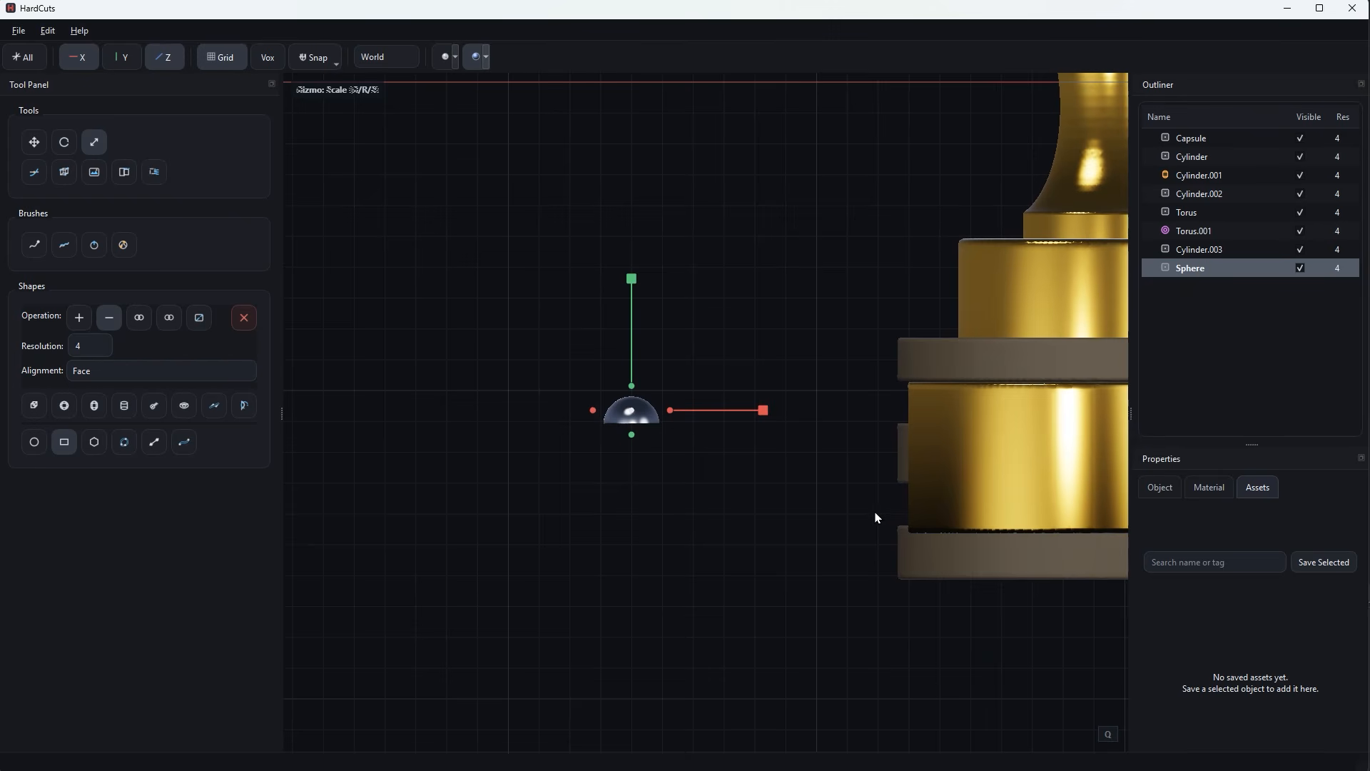
{"action": "left_click", "coordinate": [1323, 563]}
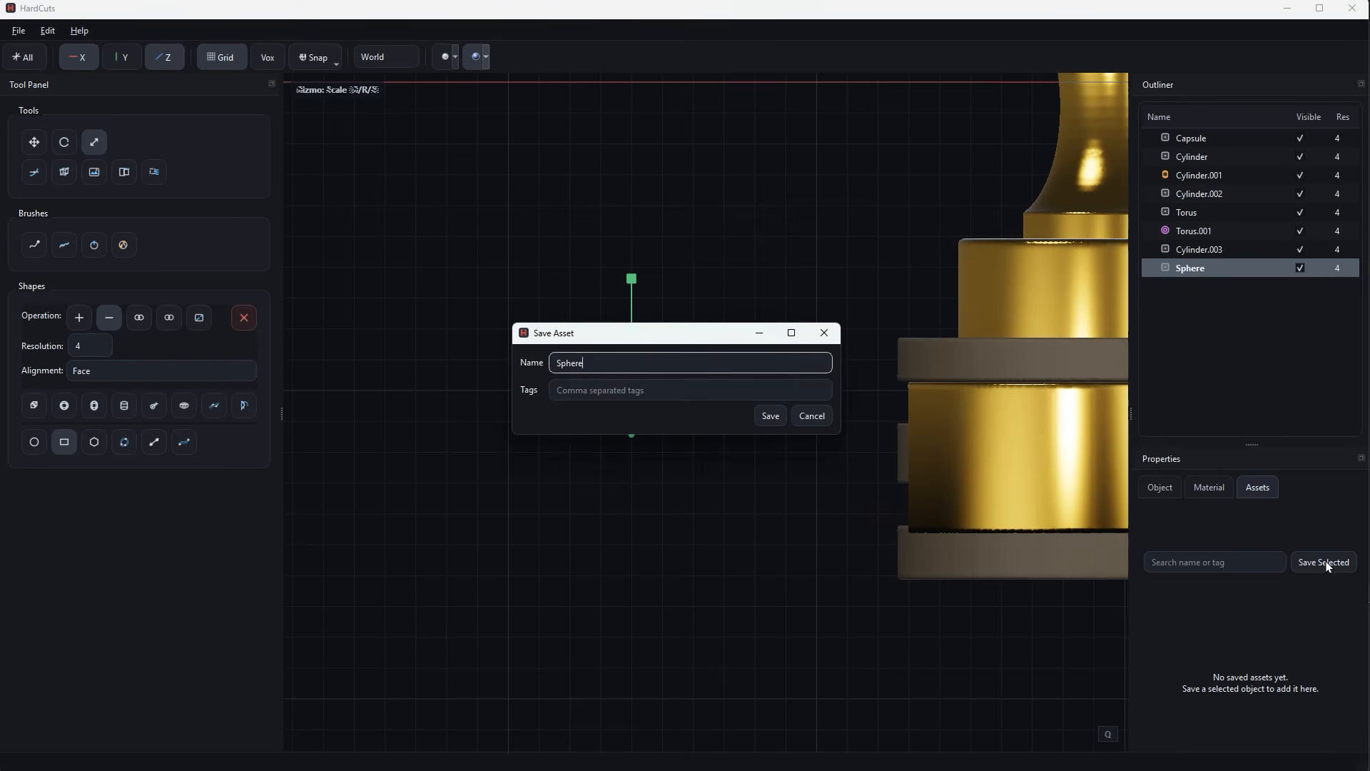
{"action": "double_click", "coordinate": [635, 358]}
{"action": "type", "text": "Knob"}
{"action": "left_click", "coordinate": [645, 386]}
{"action": "type", "text": "Metal"}
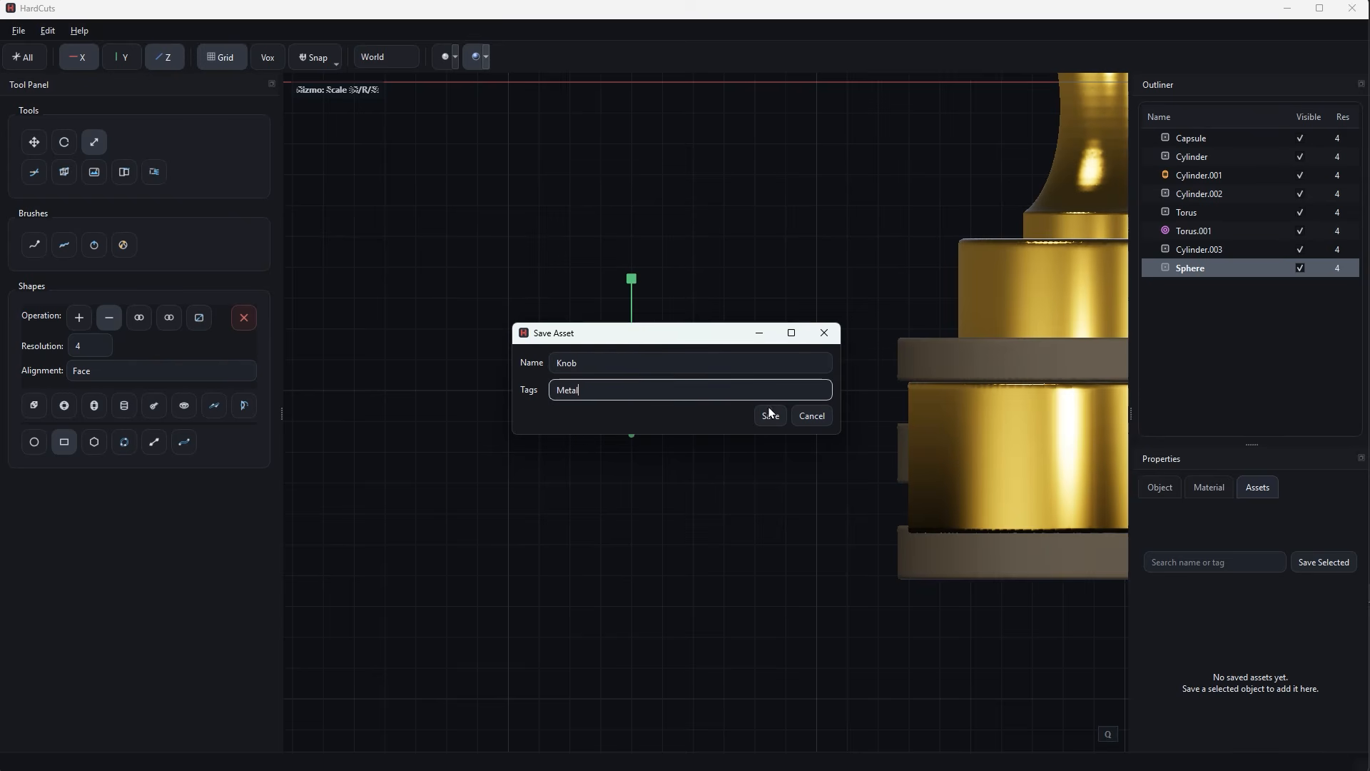
{"action": "left_click", "coordinate": [770, 414]}
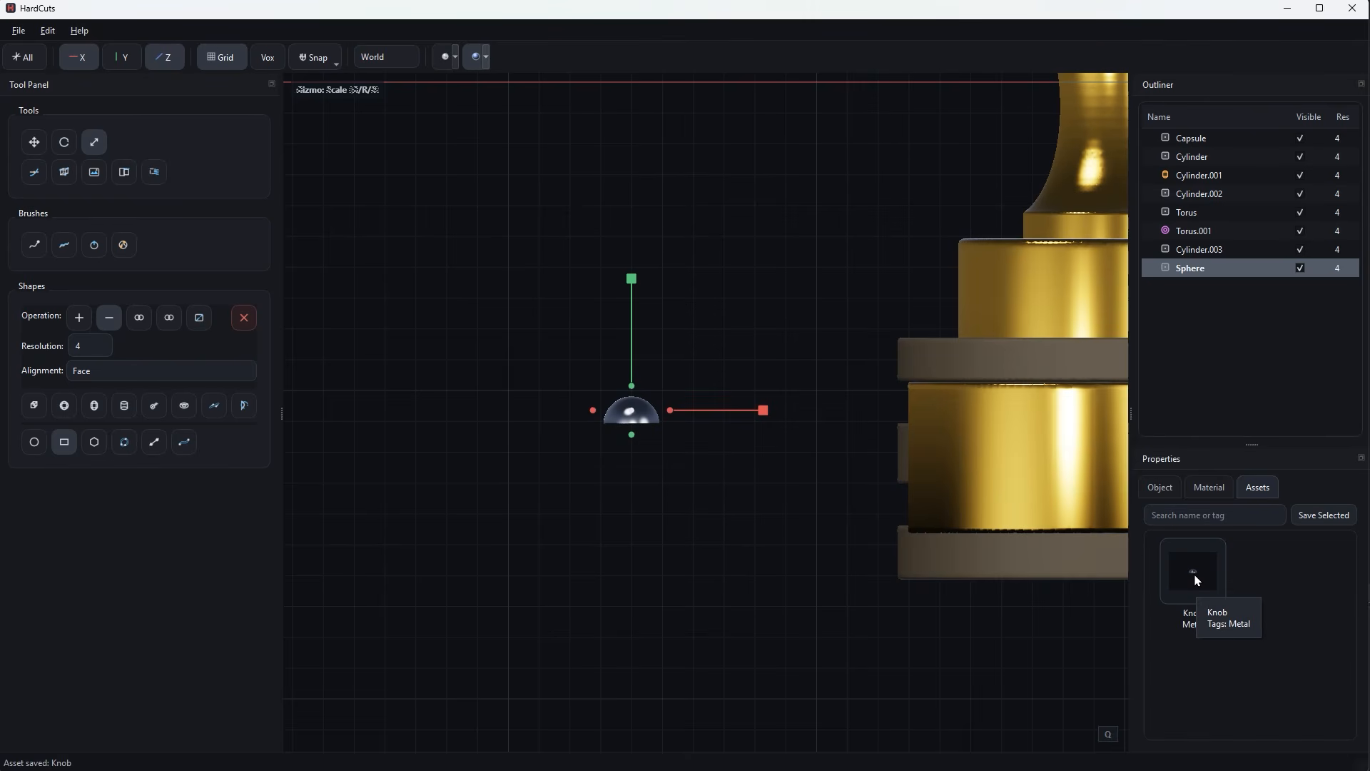
{"action": "scroll", "coordinate": [729, 571], "scroll_direction": "down", "scroll_amount": 2}
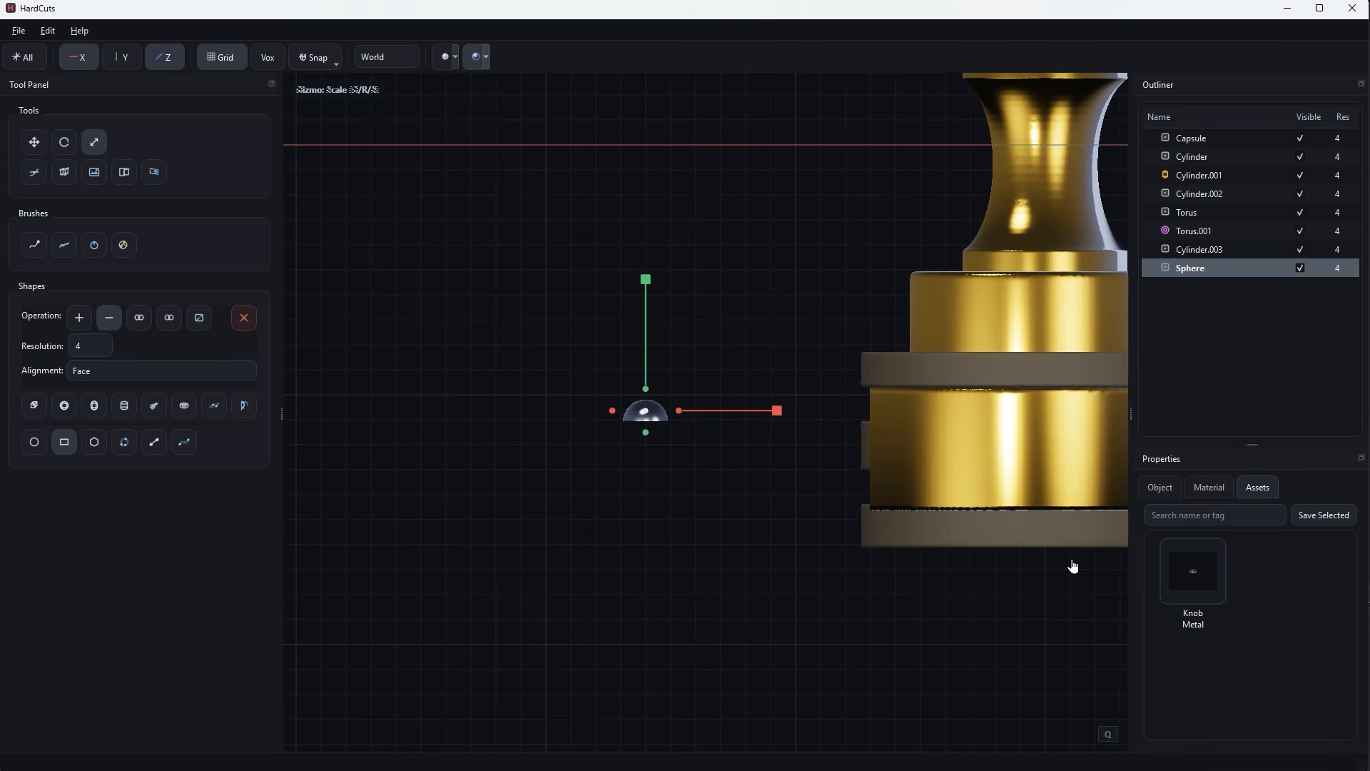
{"action": "left_click", "coordinate": [1194, 575]}
{"action": "left_click_drag", "start_coordinate": [665, 532], "coordinate": [664, 528]}
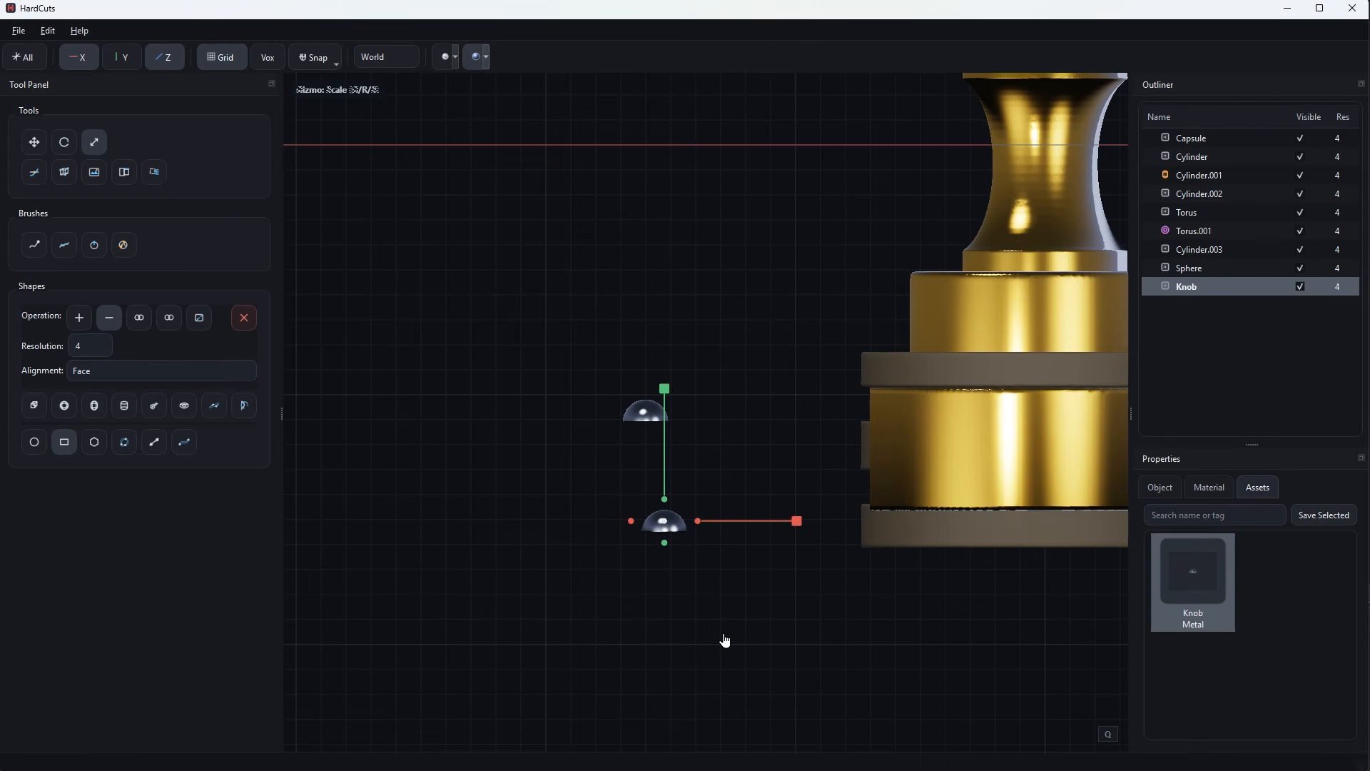
{"action": "key", "text": "Delete"}
Set snapping to Object mode with Face as the target and rotation aligned to the face.
{"action": "scroll", "coordinate": [721, 578], "scroll_direction": "down", "scroll_amount": 4}
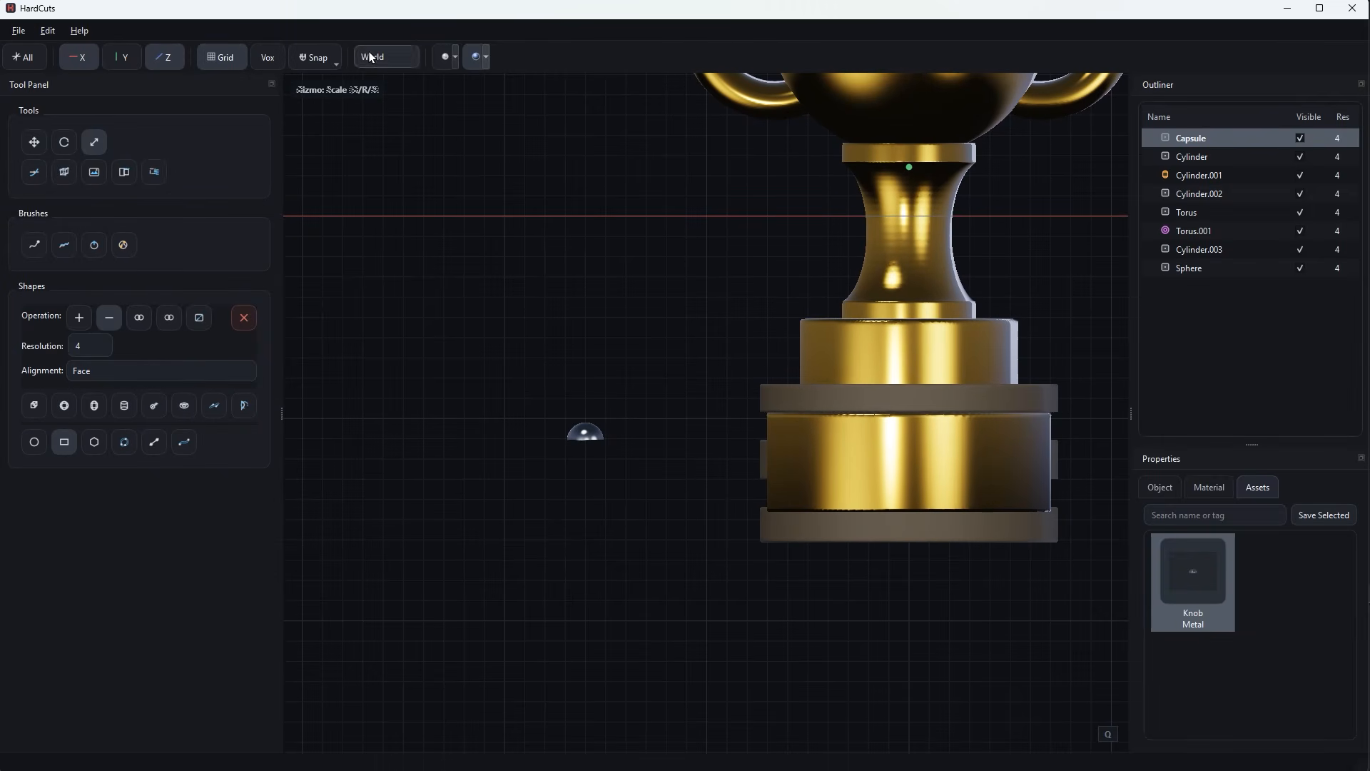
{"action": "left_click", "coordinate": [314, 57]}
{"action": "left_click", "coordinate": [359, 94]}
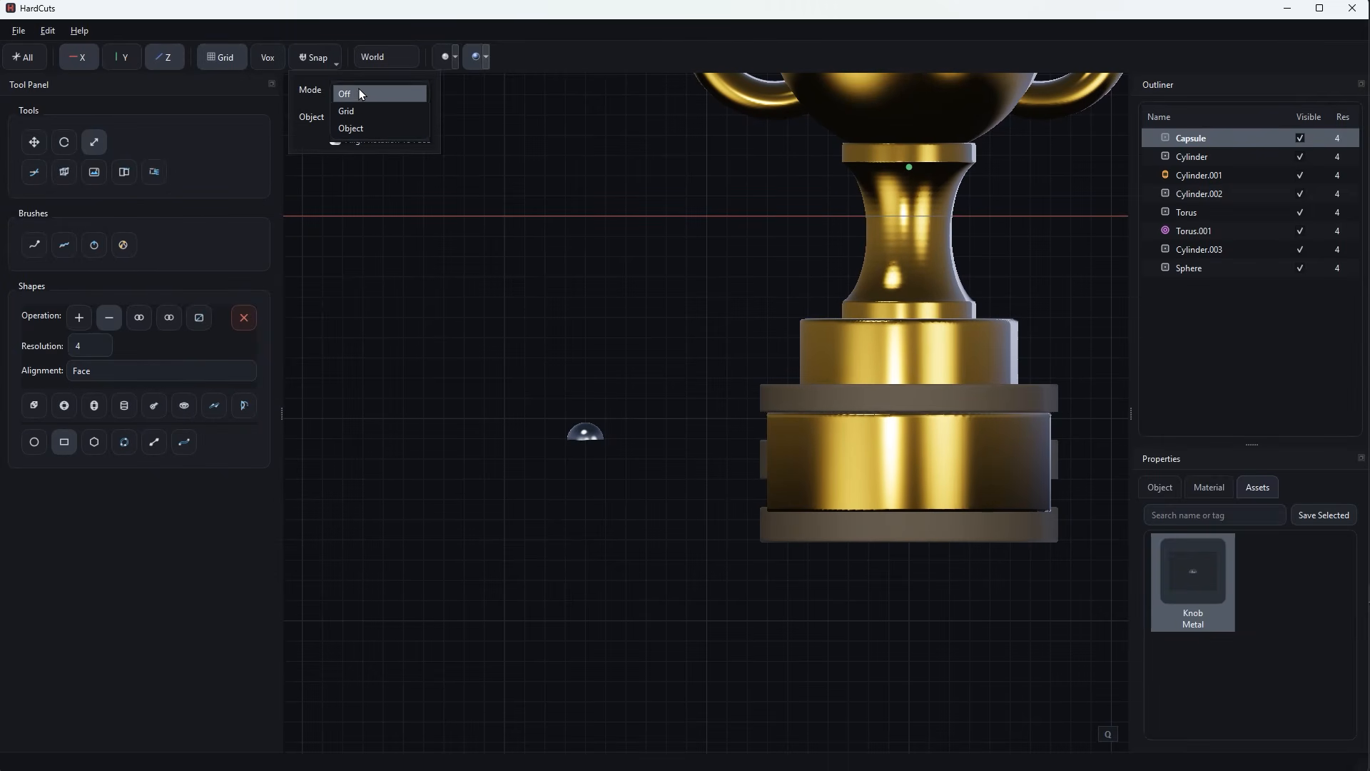
{"action": "left_click", "coordinate": [362, 129]}
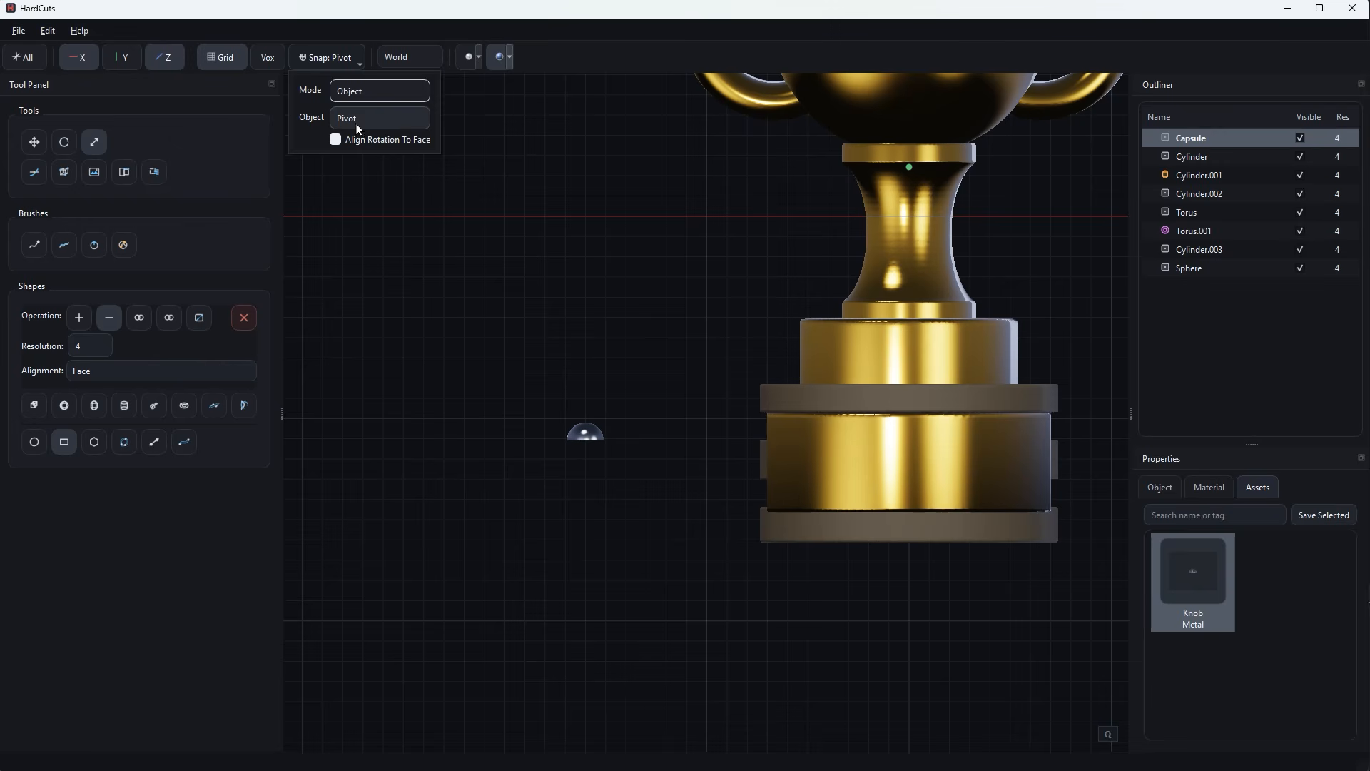
{"action": "left_click", "coordinate": [361, 122]}
{"action": "left_click", "coordinate": [350, 135]}
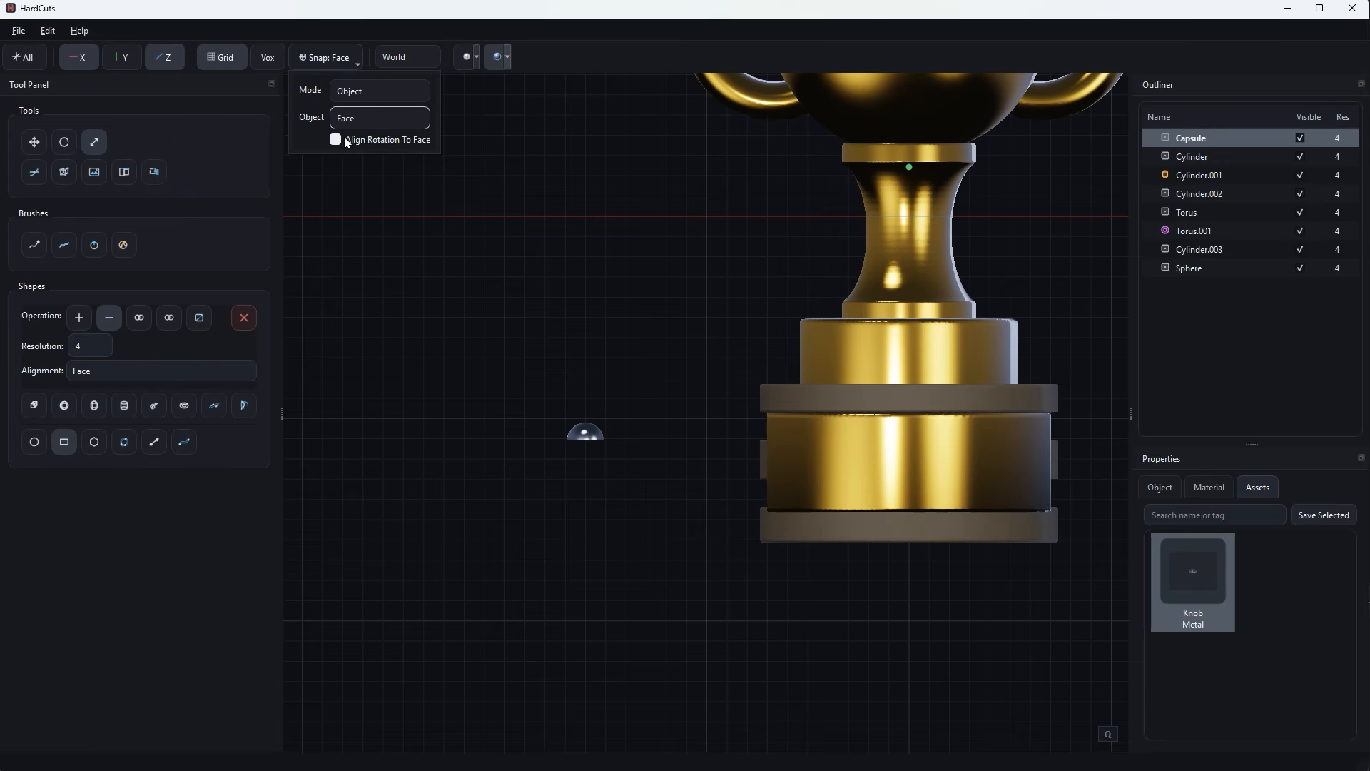
Move the steel dome onto the upper-left corner of the brass front plate, snapped to its curved face.
{"action": "left_click", "coordinate": [596, 440]}
{"action": "key", "text": "g"}
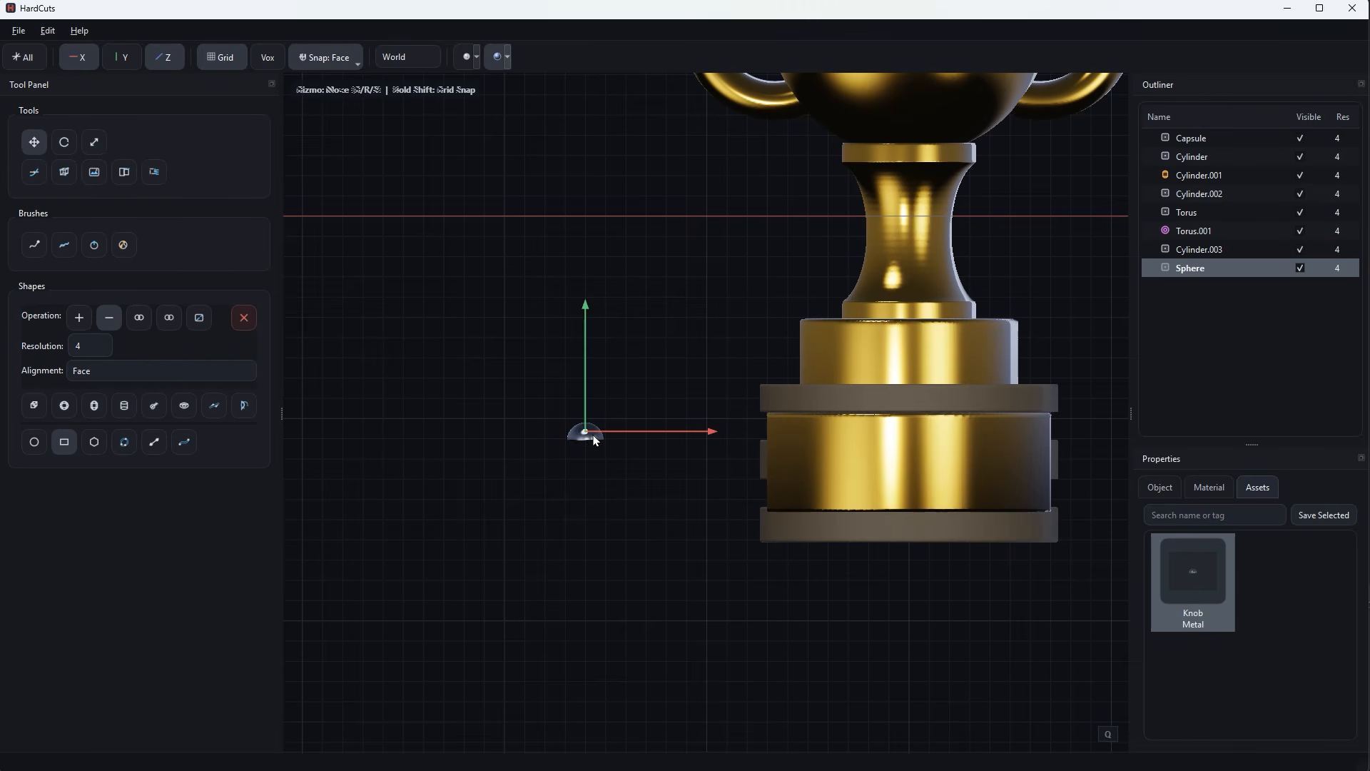
{"action": "left_click_drag", "start_coordinate": [612, 435], "coordinate": [784, 440]}
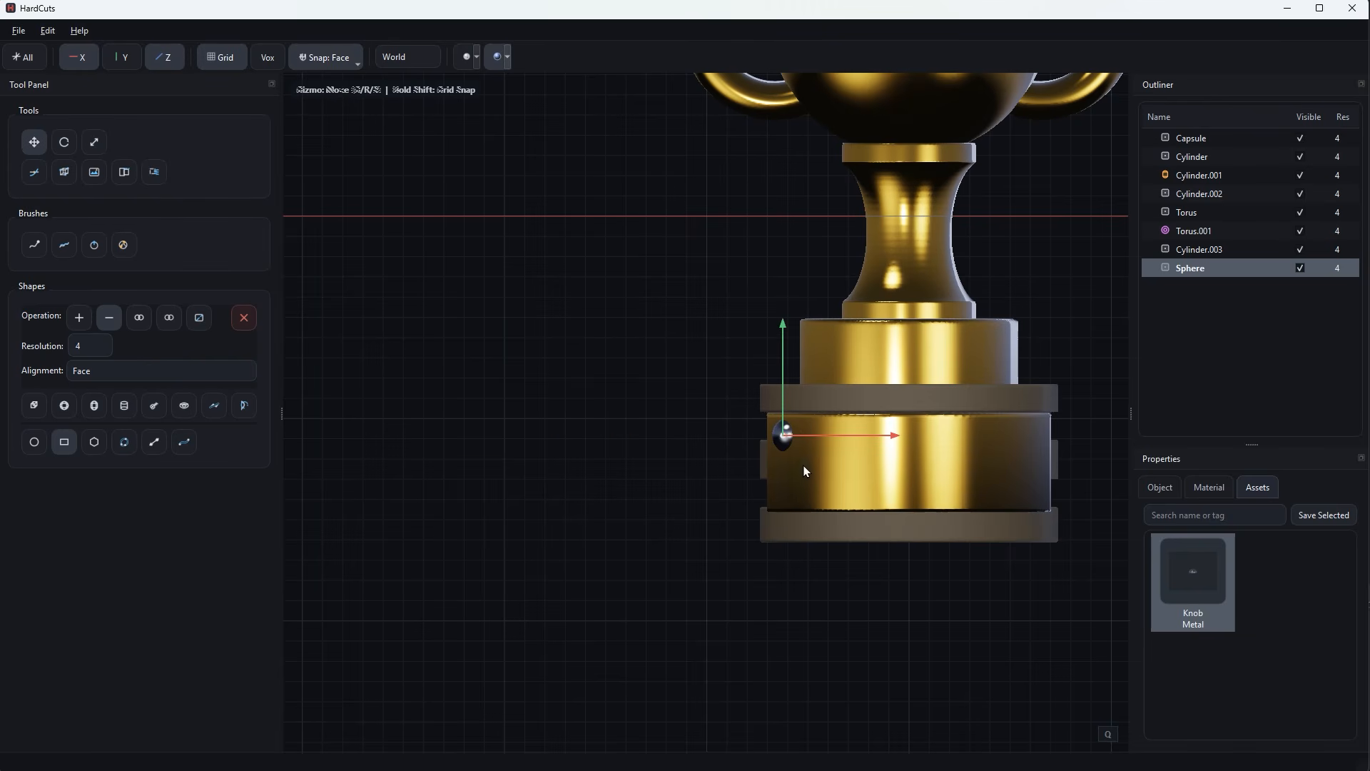
{"action": "middle_click_drag", "start_coordinate": [804, 471], "coordinate": [885, 488]}
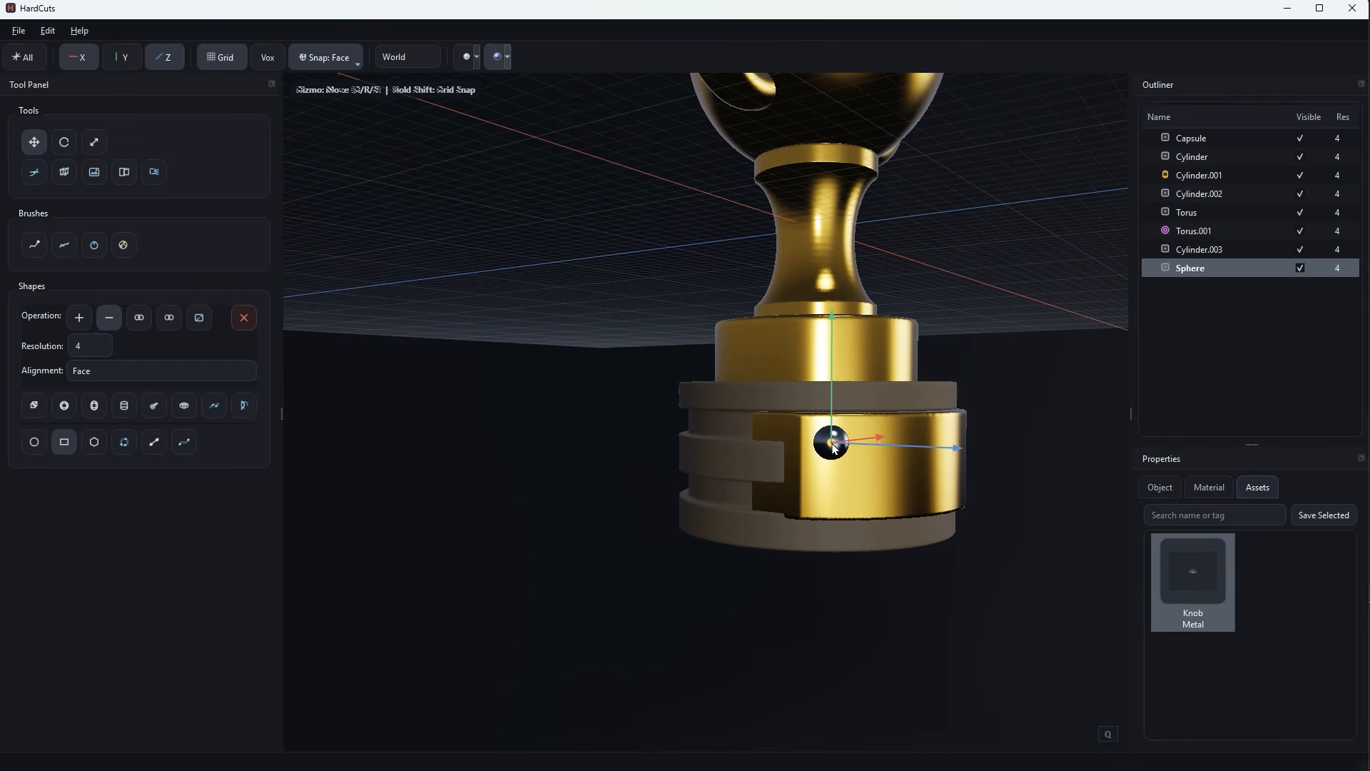
{"action": "left_click_drag", "start_coordinate": [834, 447], "coordinate": [836, 448]}
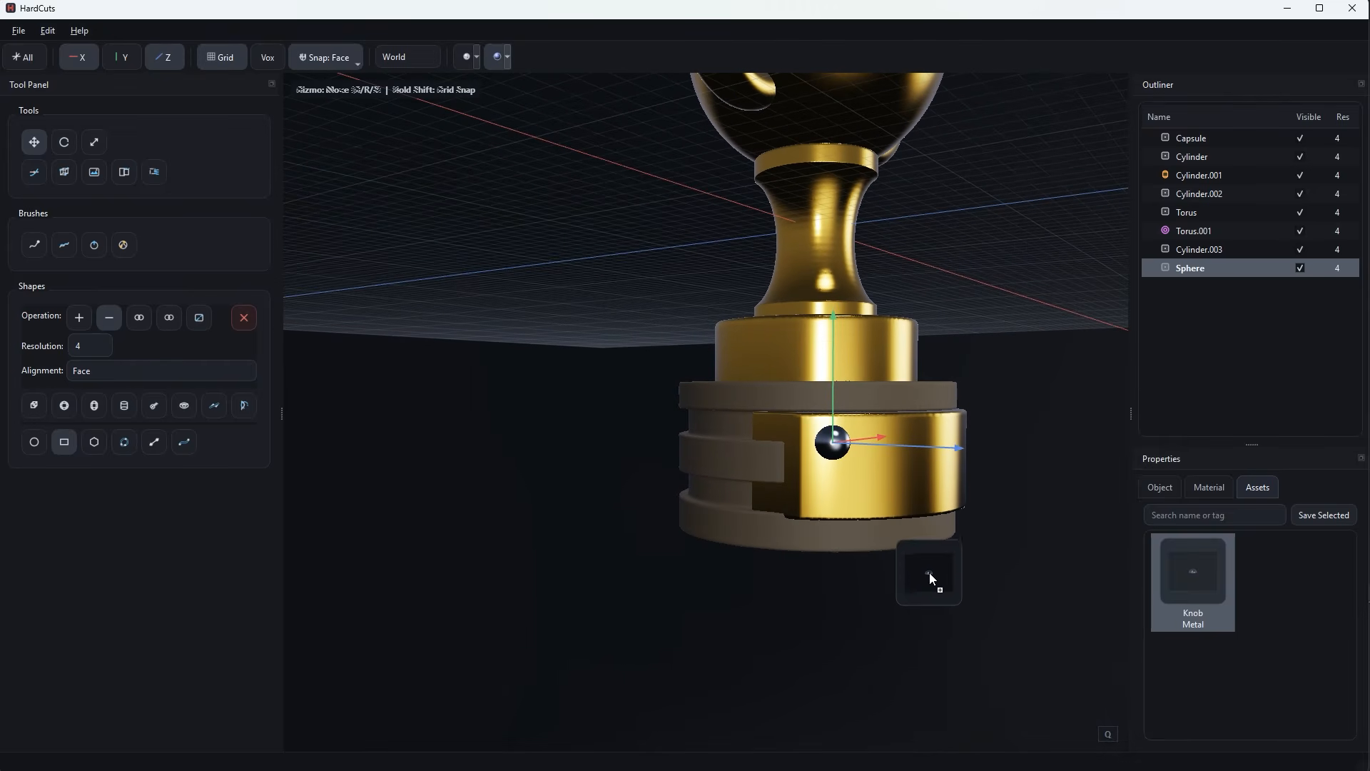
Place a Knob asset on the brass plate directly below the first rivet.
{"action": "left_click_drag", "start_coordinate": [791, 528], "coordinate": [836, 501]}
{"action": "scroll", "coordinate": [933, 570], "scroll_direction": "up", "scroll_amount": 1}
{"action": "middle_click_drag", "start_coordinate": [933, 571], "coordinate": [897, 572]}
{"action": "key", "text": "s"}
{"action": "left_click_drag", "start_coordinate": [855, 523], "coordinate": [830, 538]}
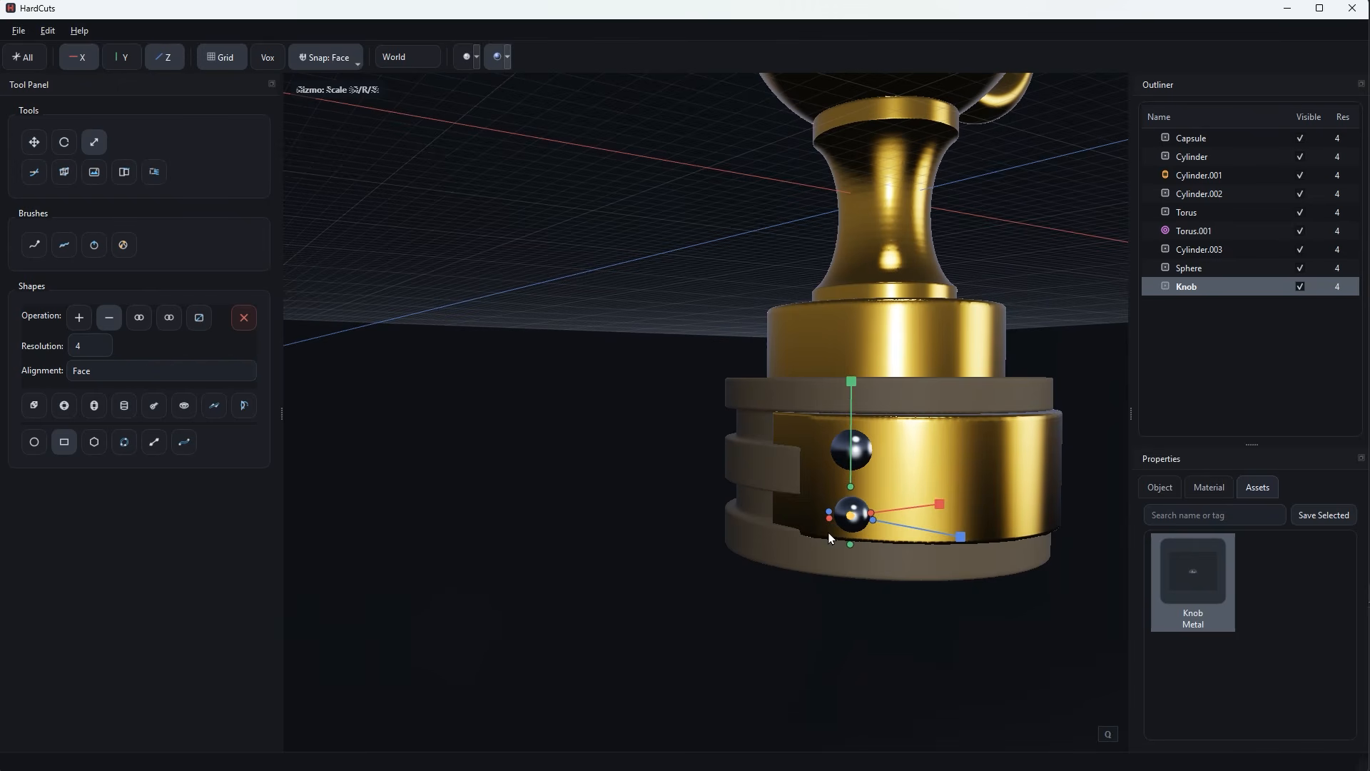
{"action": "left_click", "coordinate": [862, 453]}
In front view, move the lower-left Knob rivet across to the lower-right corner of the brass plate.
{"action": "middle_click_drag", "start_coordinate": [839, 464], "coordinate": [793, 555]}
{"action": "left_click", "coordinate": [768, 476]}
{"action": "key", "text": "g"}
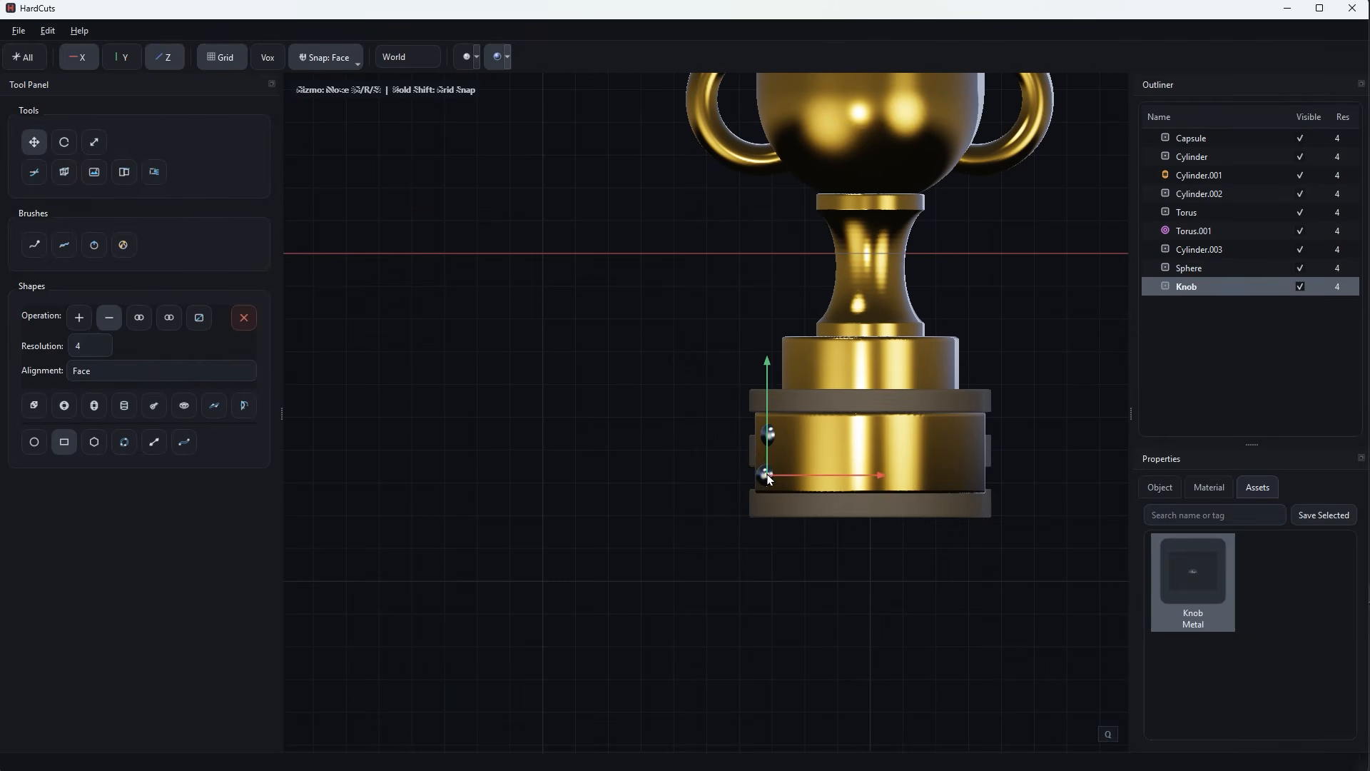
{"action": "left_click_drag", "start_coordinate": [768, 475], "coordinate": [969, 479]}
{"action": "middle_click_drag", "start_coordinate": [968, 479], "coordinate": [846, 521]}
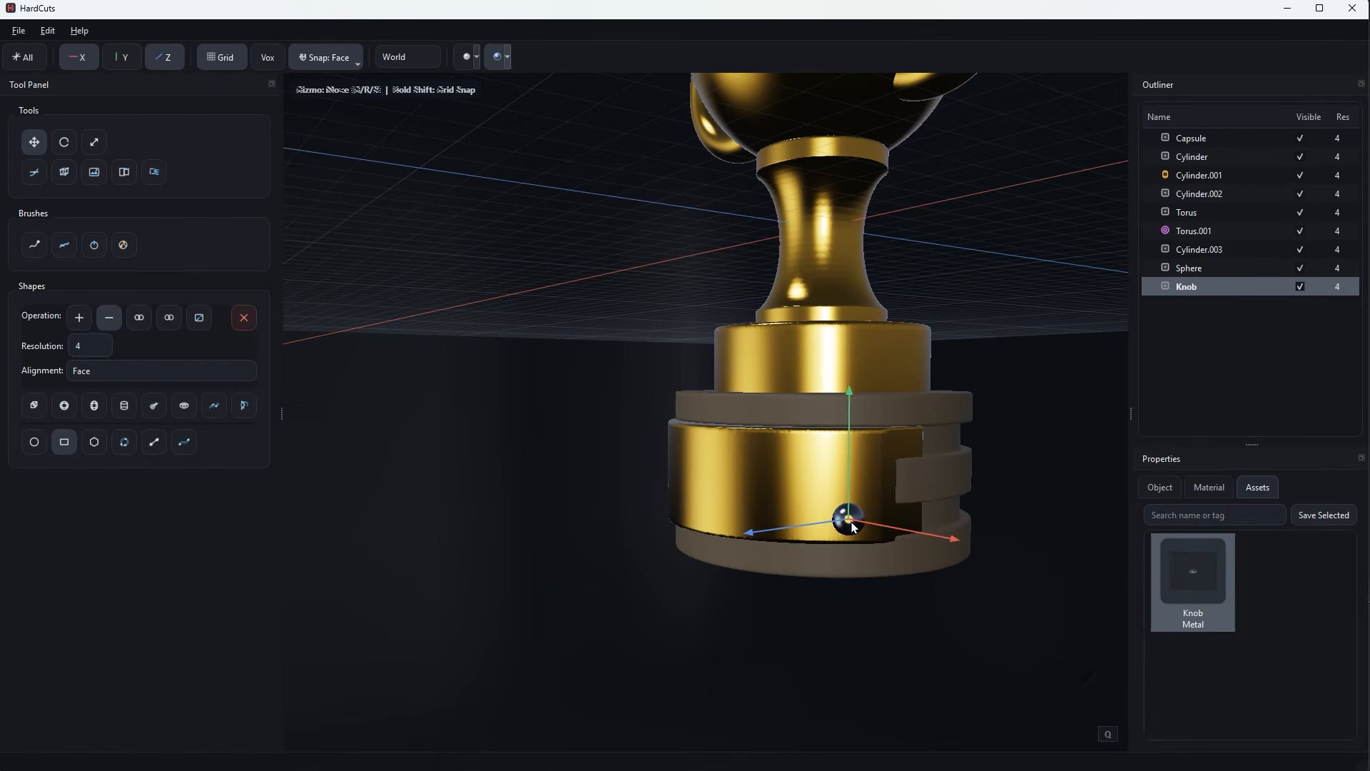
Duplicate the lower-right rivet and move the copy straight up to the plate's upper-right corner.
{"action": "key", "text": "ctrl+c"}
{"action": "key", "text": "ctrl+v"}
{"action": "left_click_drag", "start_coordinate": [856, 490], "coordinate": [858, 427]}
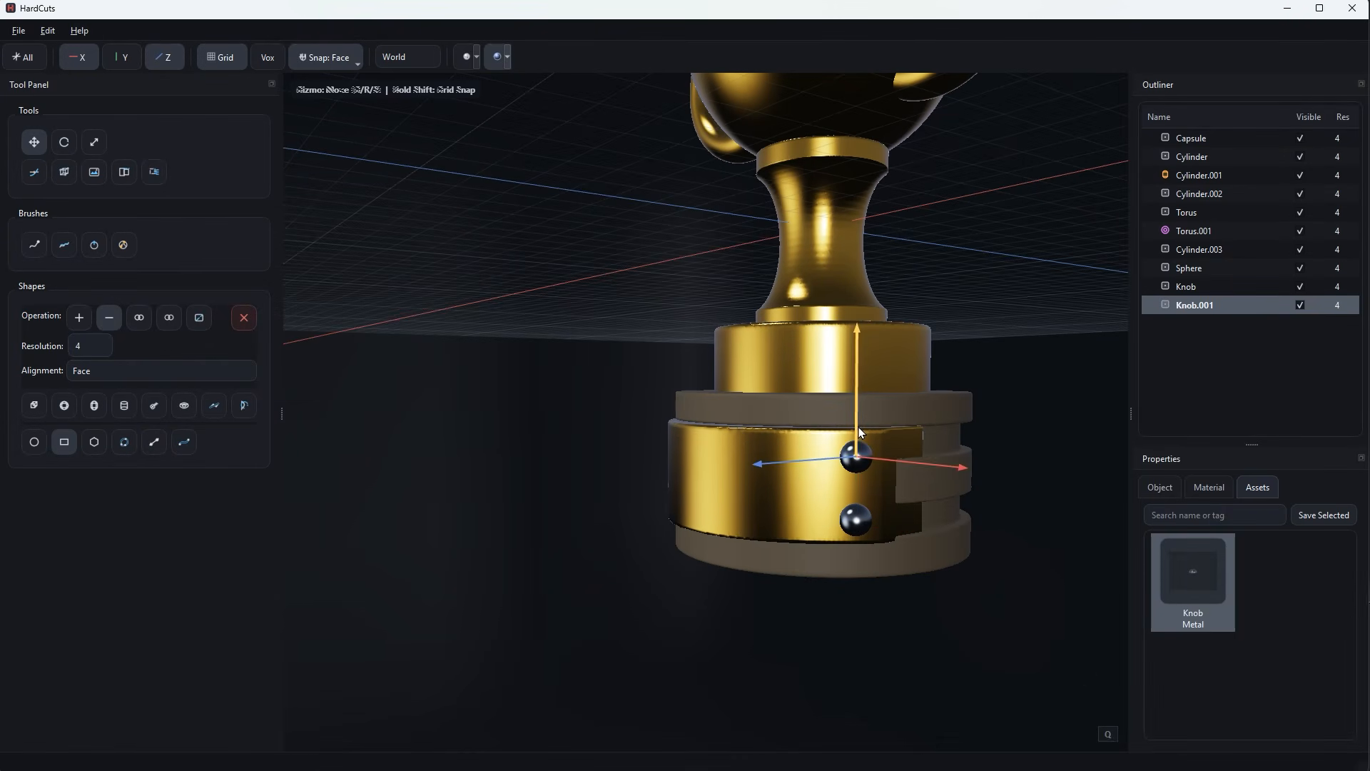
Duplicate the lower-right rivet again and move the copy to the plate's lower-left corner, leaving nothing selected.
{"action": "scroll", "coordinate": [860, 492], "scroll_direction": "down", "scroll_amount": 5}
{"action": "middle_click_drag", "start_coordinate": [842, 524], "coordinate": [933, 553]}
{"action": "scroll", "coordinate": [878, 555], "scroll_direction": "up", "scroll_amount": 3}
{"action": "left_click", "coordinate": [906, 460]}
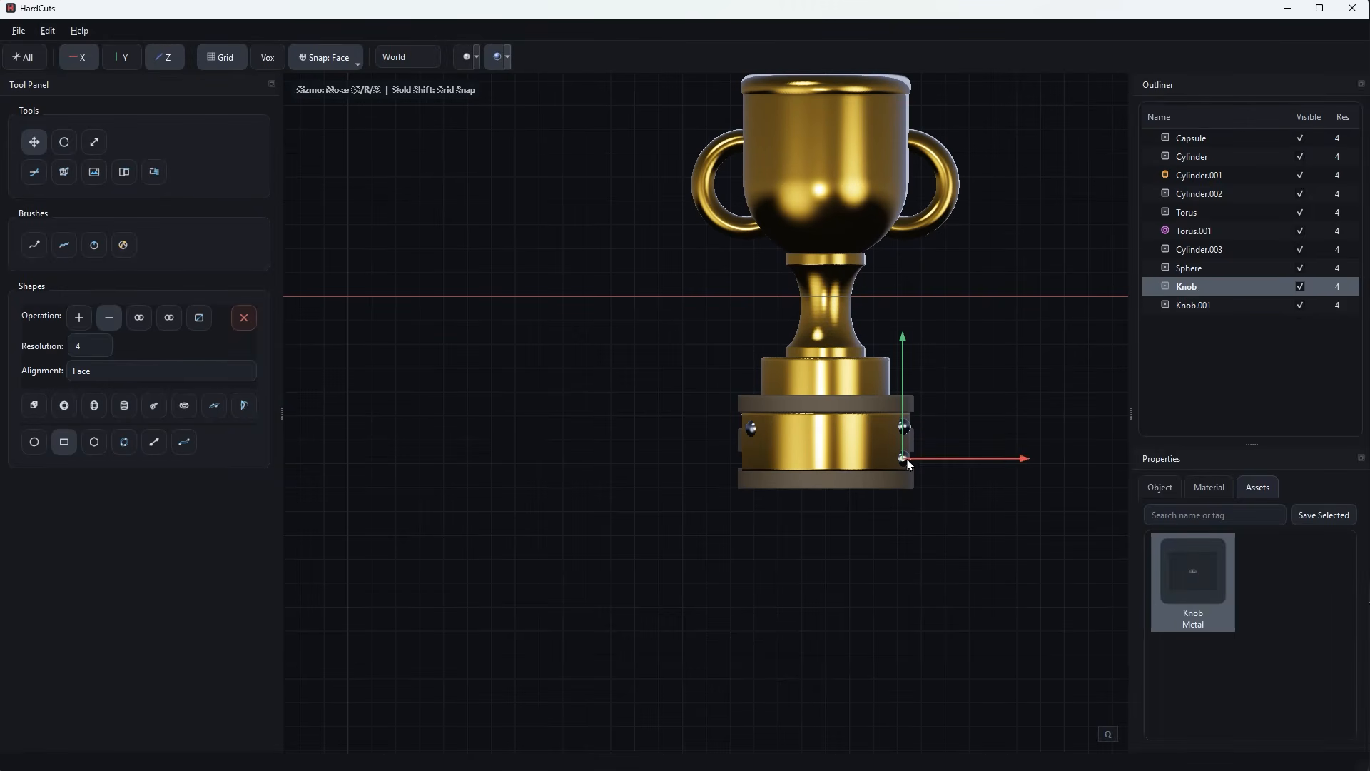
{"action": "key", "text": "ctrl+c"}
{"action": "key", "text": "ctrl+v"}
{"action": "left_click_drag", "start_coordinate": [931, 464], "coordinate": [780, 468]}
{"action": "left_click", "coordinate": [826, 549]}
{"action": "middle_click_drag", "start_coordinate": [826, 549], "coordinate": [849, 469]}
{"action": "scroll", "coordinate": [802, 564], "scroll_direction": "down", "scroll_amount": 2}
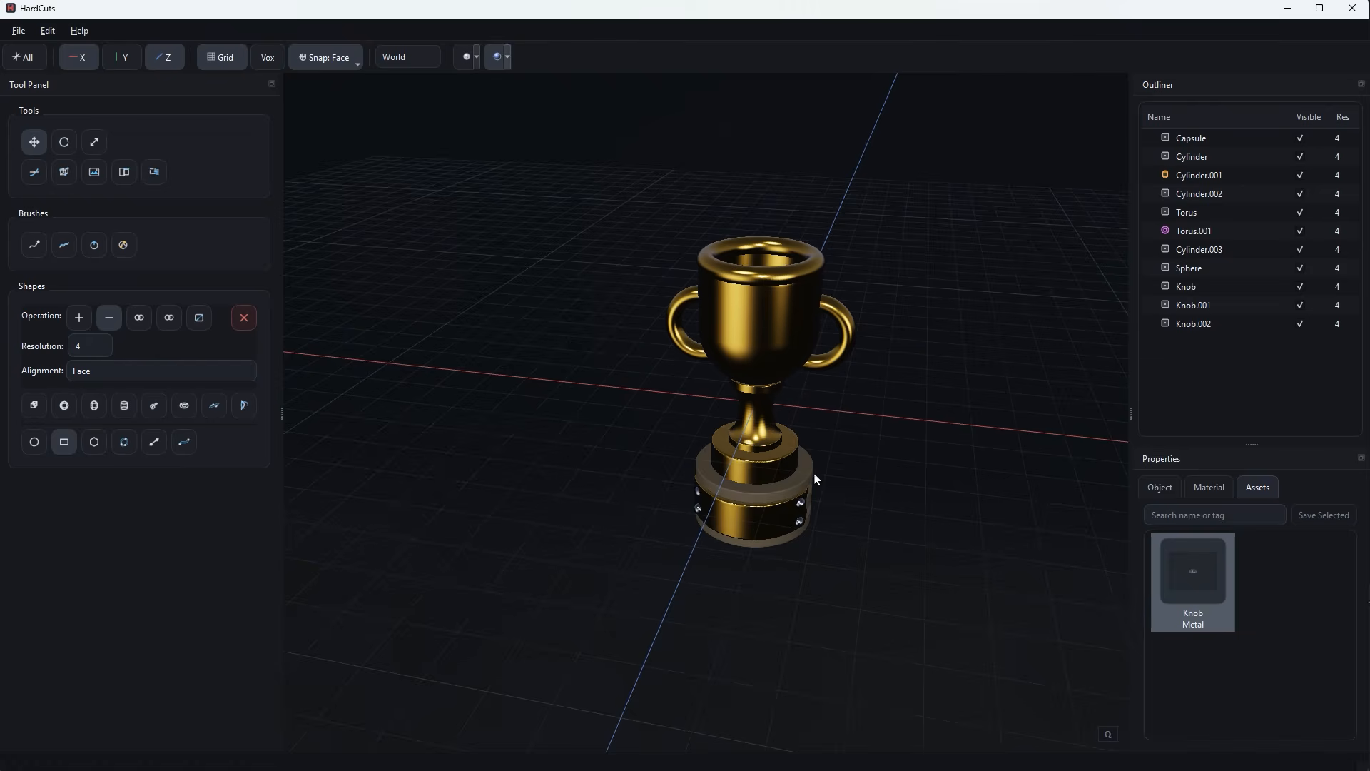
In front view, select all trophy objects from Capsule to Knob.002 and raise them until the base rests on the ground line.
{"action": "middle_click_drag", "start_coordinate": [885, 538], "coordinate": [901, 493]}
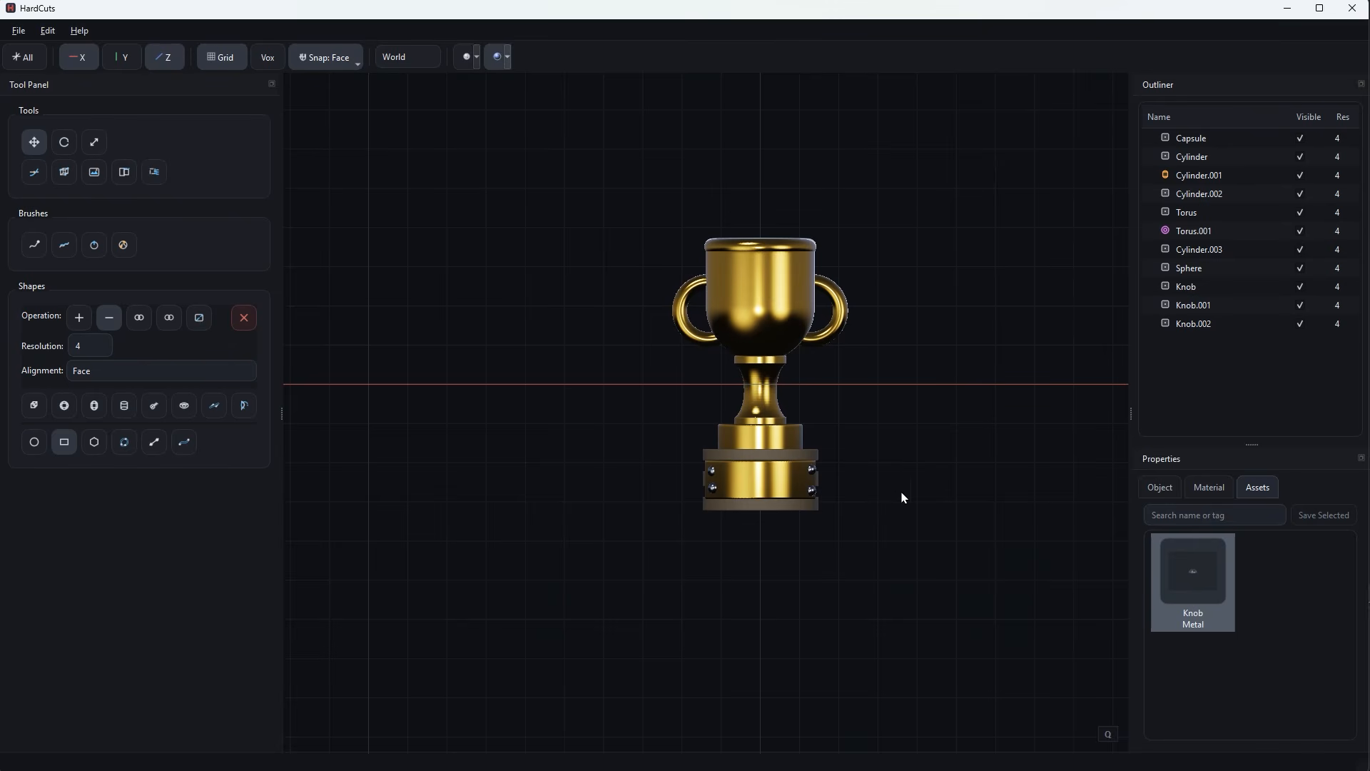
{"action": "left_click", "coordinate": [1206, 138]}
{"action": "left_click", "coordinate": [1196, 323], "text": "shift"}
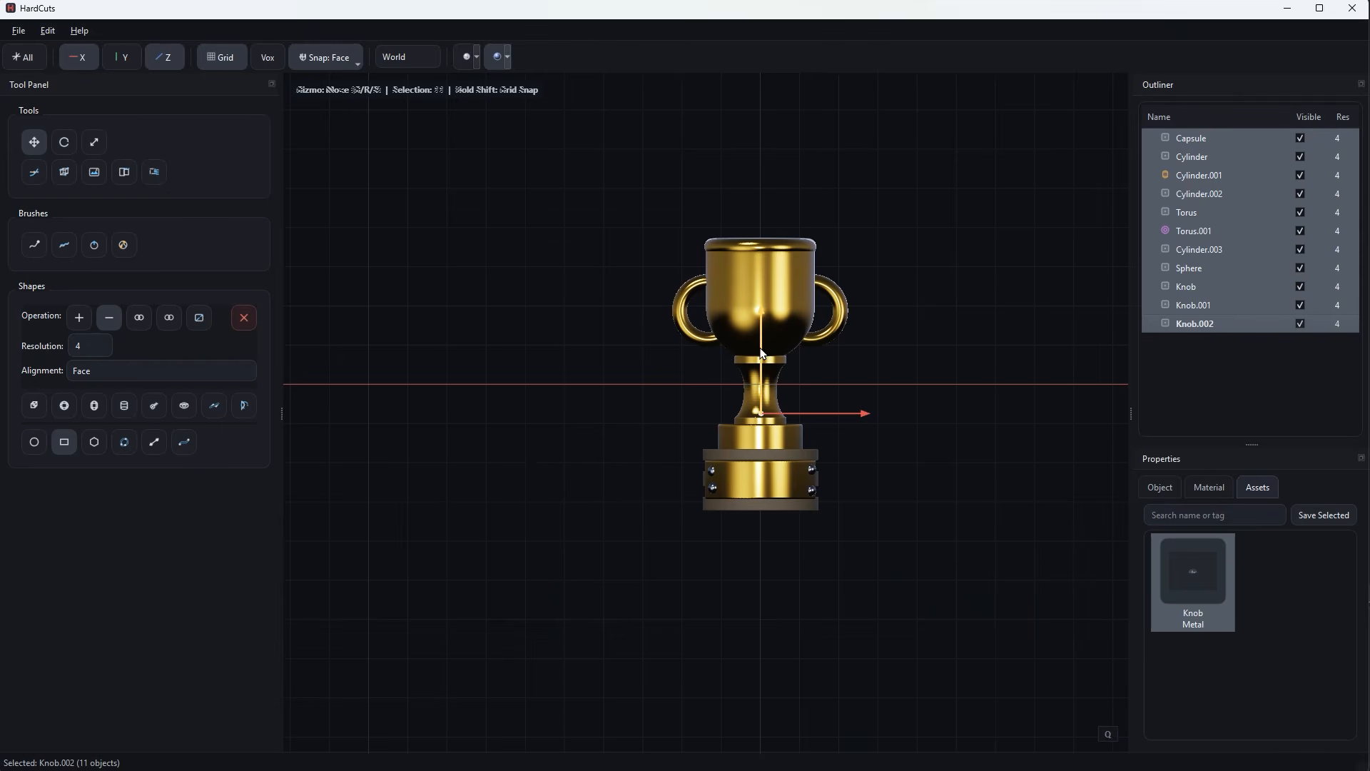
{"action": "left_click_drag", "start_coordinate": [762, 353], "coordinate": [765, 227]}
{"action": "scroll", "coordinate": [899, 334], "scroll_direction": "down", "scroll_amount": 2}
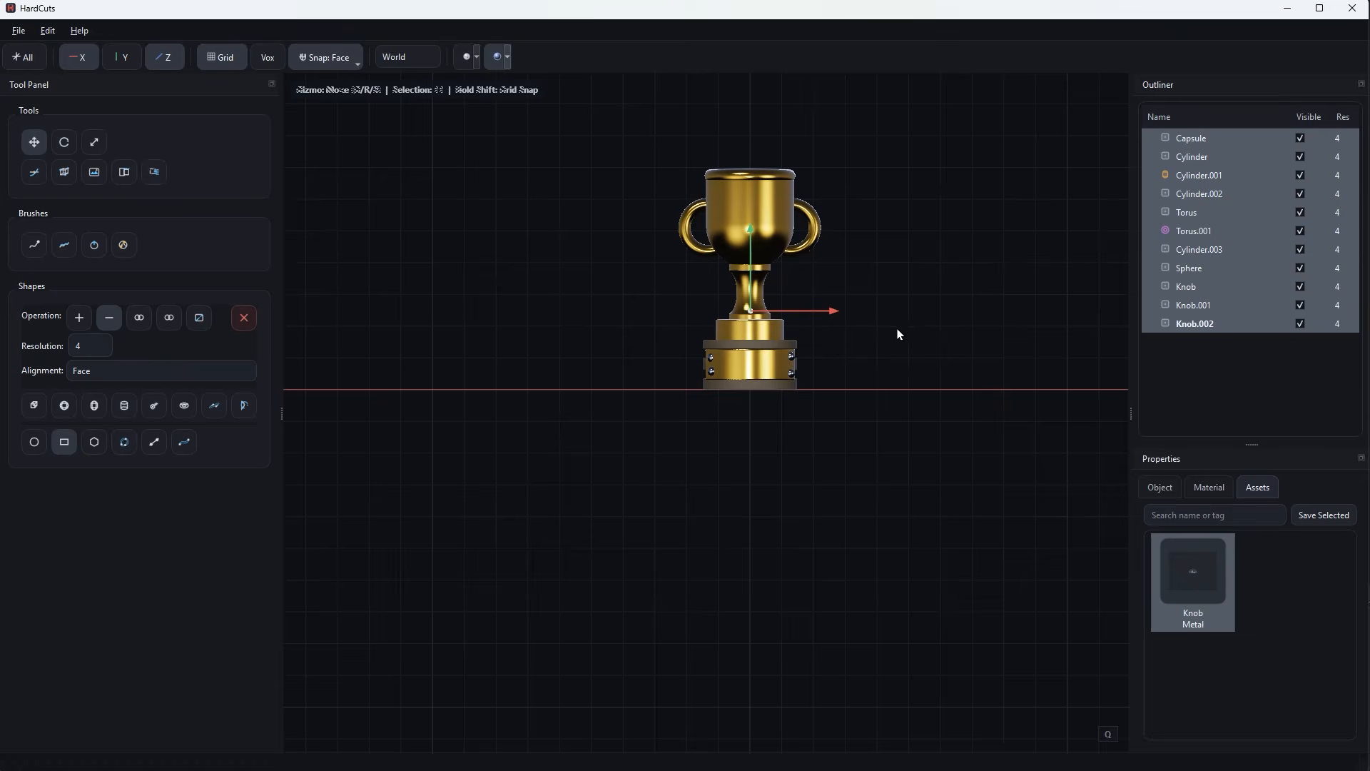
In front view, draw a closed five-pointed star polygon with ten vertices beside the trophy.
{"action": "middle_click_drag", "start_coordinate": [972, 265], "coordinate": [951, 366], "text": "shift"}
{"action": "scroll", "coordinate": [904, 495], "scroll_direction": "up", "scroll_amount": 2}
{"action": "scroll", "coordinate": [903, 495], "scroll_direction": "up", "scroll_amount": 2}
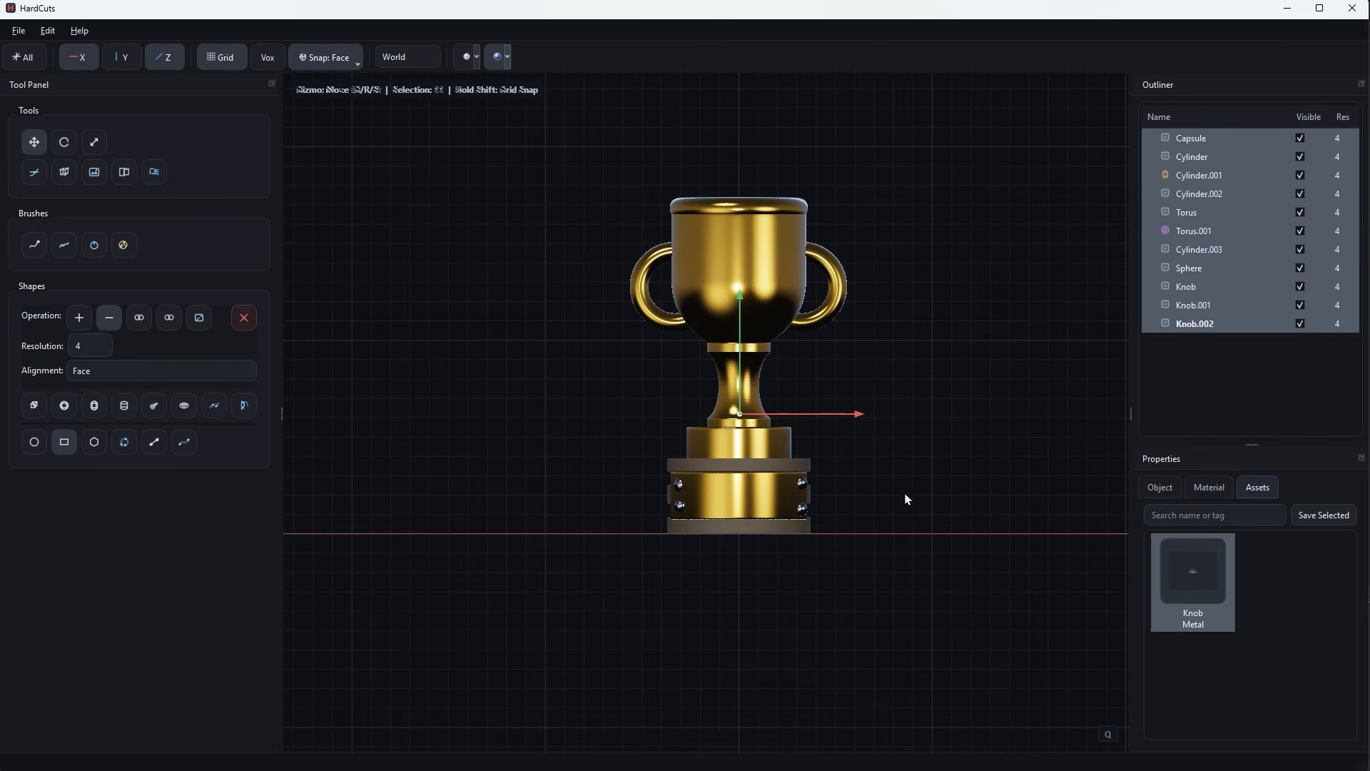
{"action": "middle_click_drag", "start_coordinate": [911, 512], "coordinate": [928, 502], "text": "shift"}
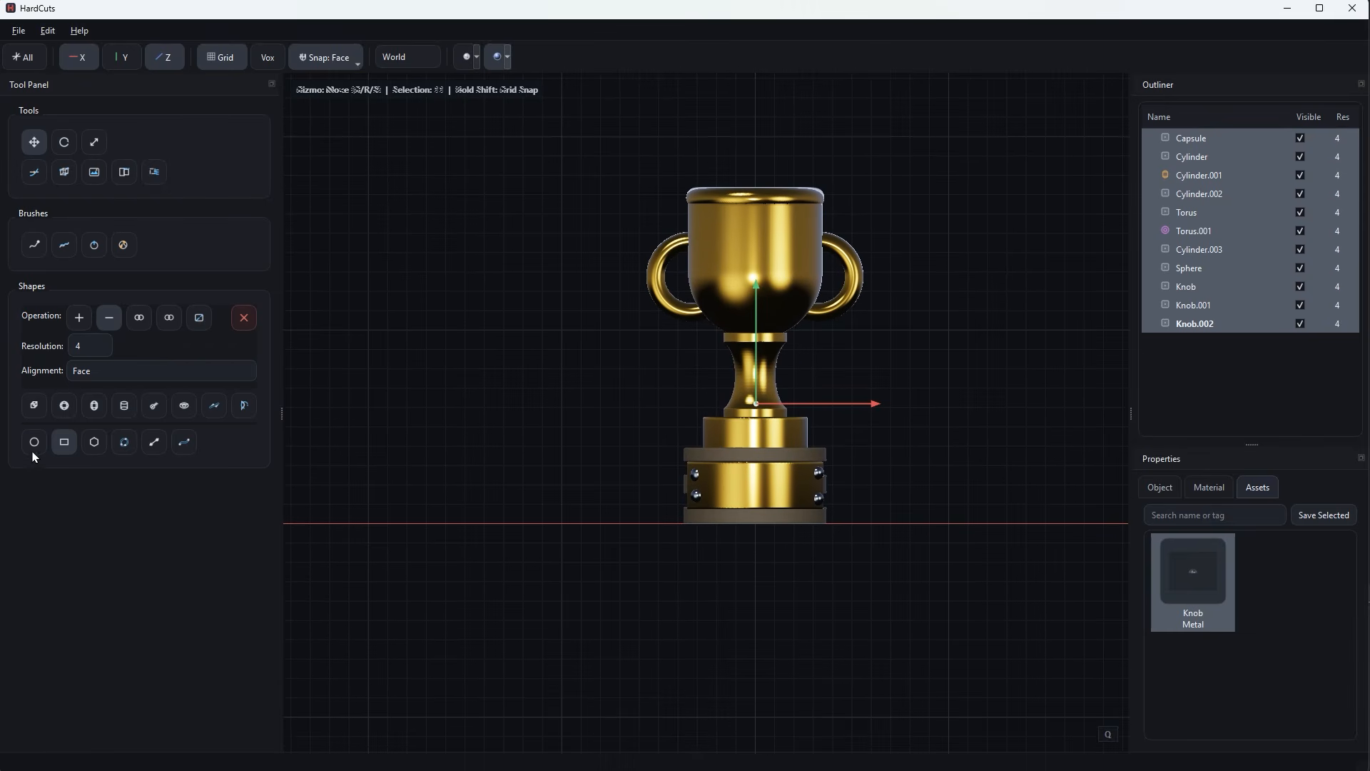
{"action": "left_click", "coordinate": [95, 442]}
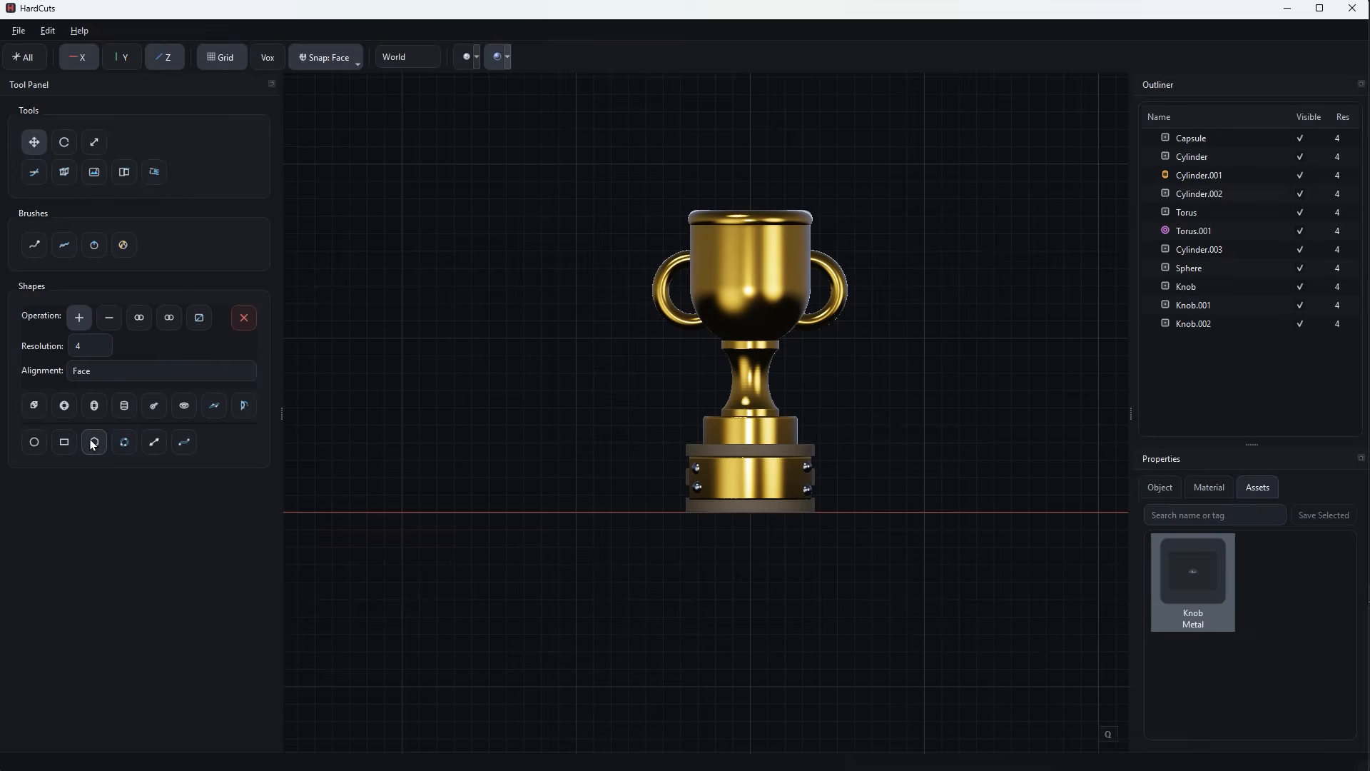
{"action": "left_click", "coordinate": [433, 391]}
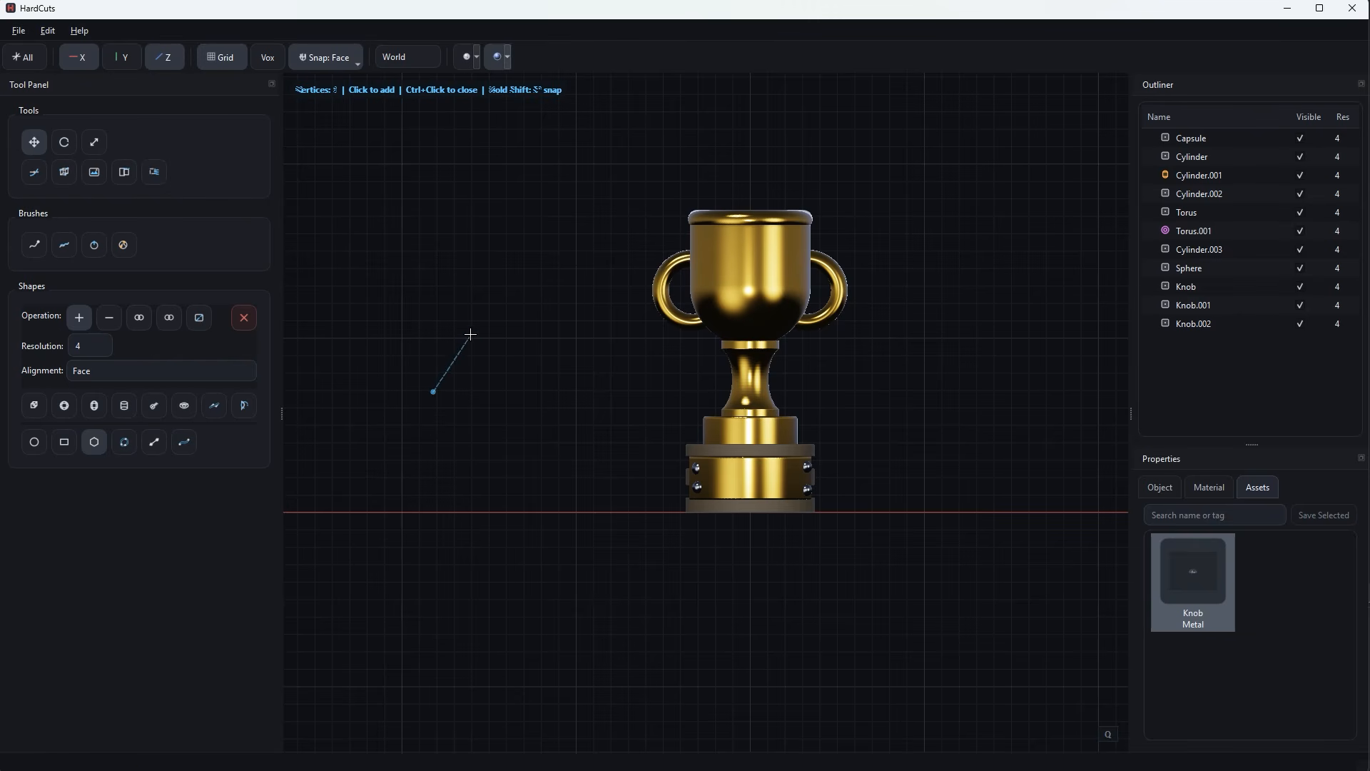
{"action": "left_click", "coordinate": [471, 334]}
{"action": "left_click", "coordinate": [490, 387]}
{"action": "left_click", "coordinate": [553, 391]}
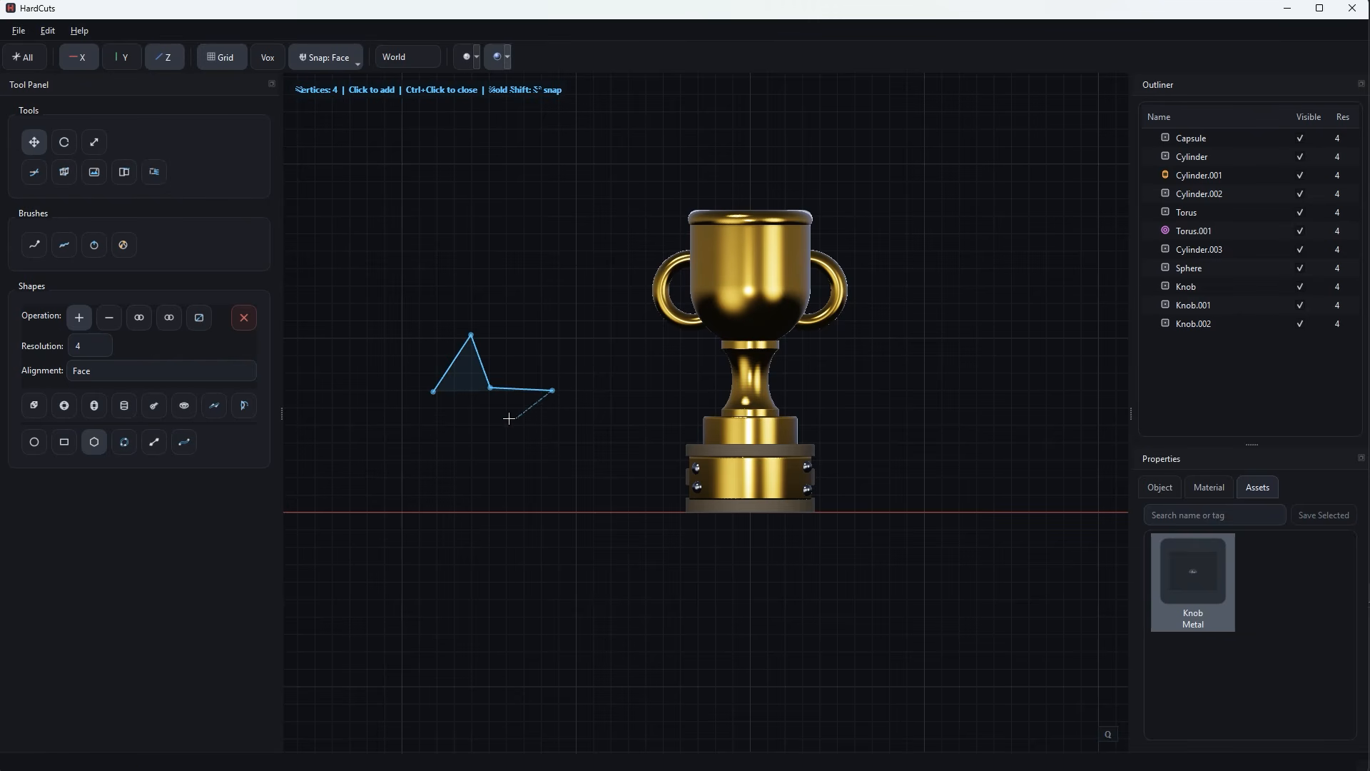
{"action": "left_click", "coordinate": [506, 419]}
{"action": "left_click", "coordinate": [522, 466]}
{"action": "left_click", "coordinate": [474, 428]}
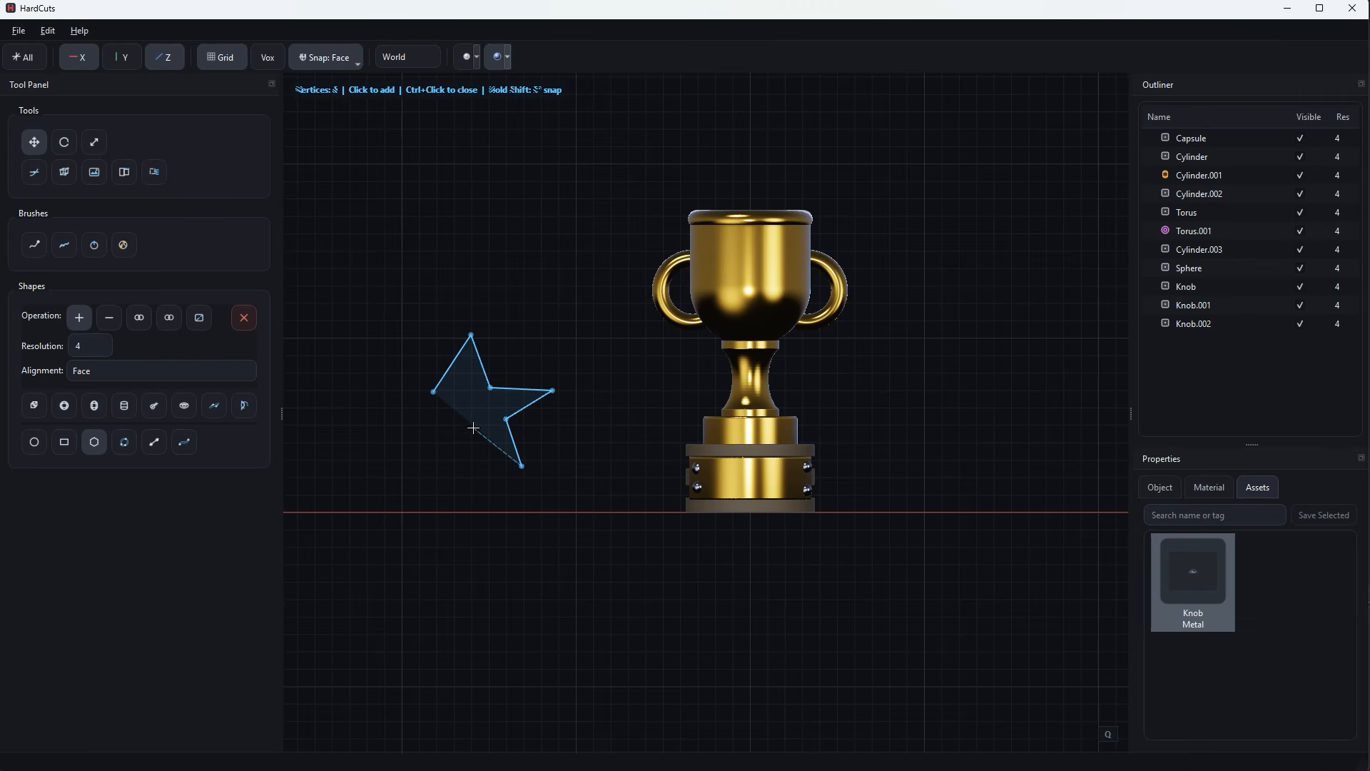
{"action": "left_click", "coordinate": [413, 462]}
{"action": "left_click", "coordinate": [431, 428]}
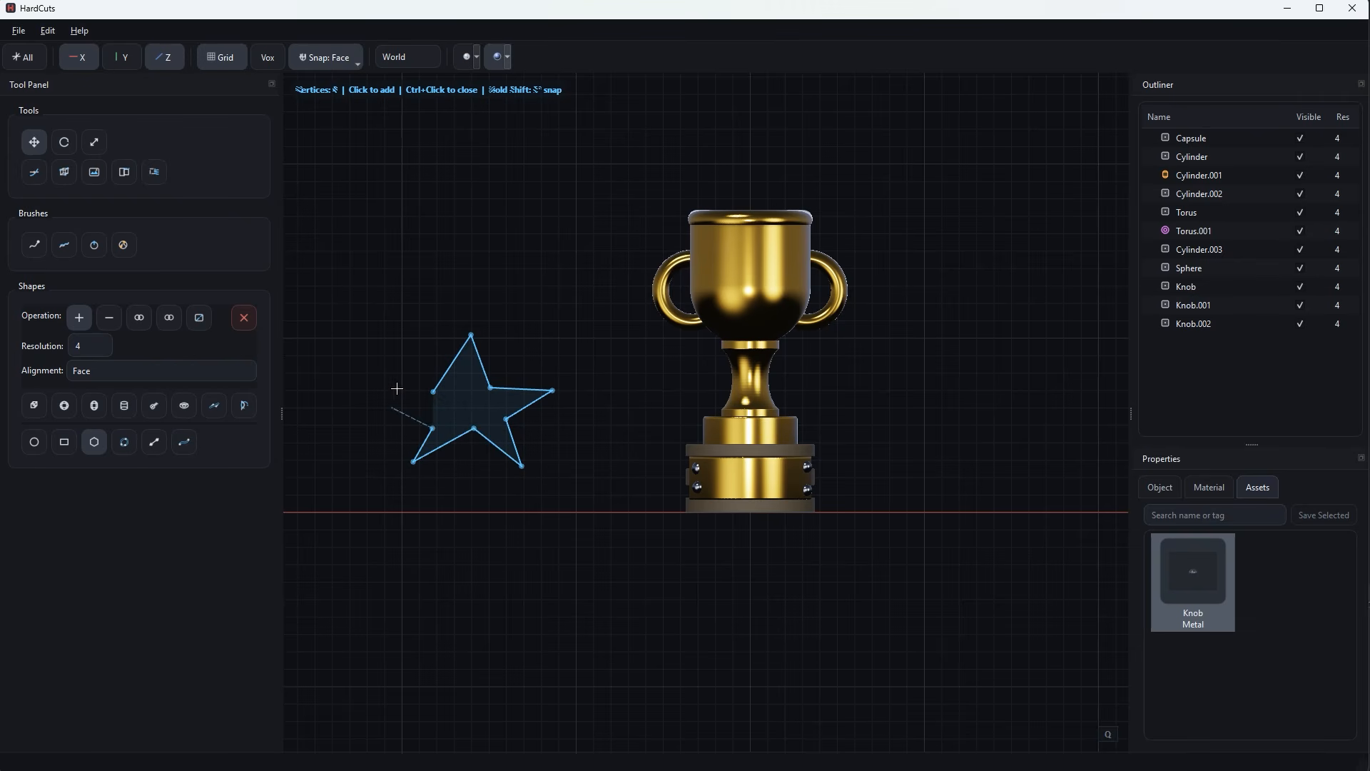
{"action": "left_click", "coordinate": [387, 393]}
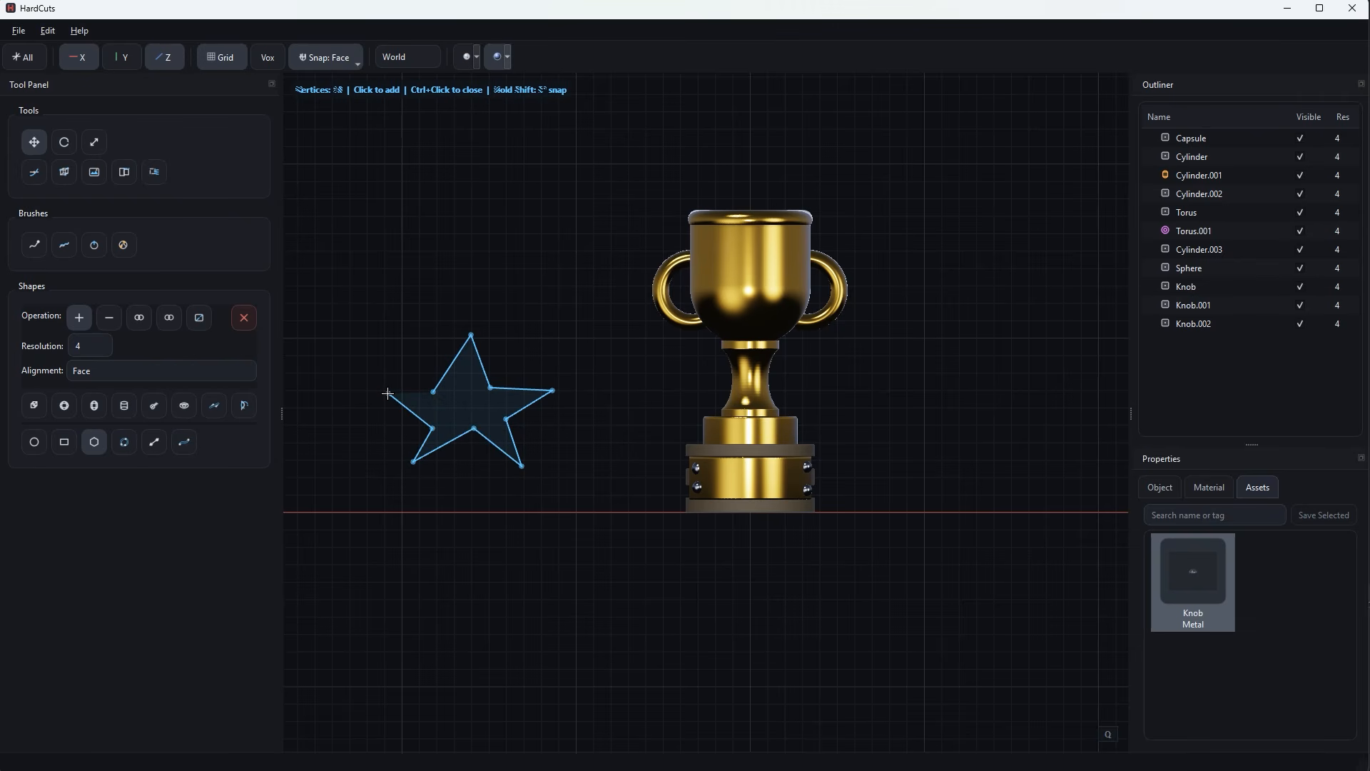
{"action": "left_click", "coordinate": [387, 393], "text": "ctrl"}
Reposition individual vertices of the star outline to make its points and inner corners more symmetrical.
{"action": "scroll", "coordinate": [497, 486], "scroll_direction": "up", "scroll_amount": 2}
{"action": "left_click_drag", "start_coordinate": [420, 432], "coordinate": [412, 440]}
{"action": "left_click_drag", "start_coordinate": [345, 474], "coordinate": [349, 481]}
{"action": "left_click_drag", "start_coordinate": [367, 432], "coordinate": [513, 382]}
{"action": "left_click_drag", "start_coordinate": [379, 383], "coordinate": [382, 376]}
{"action": "left_click_drag", "start_coordinate": [415, 317], "coordinate": [412, 320]}
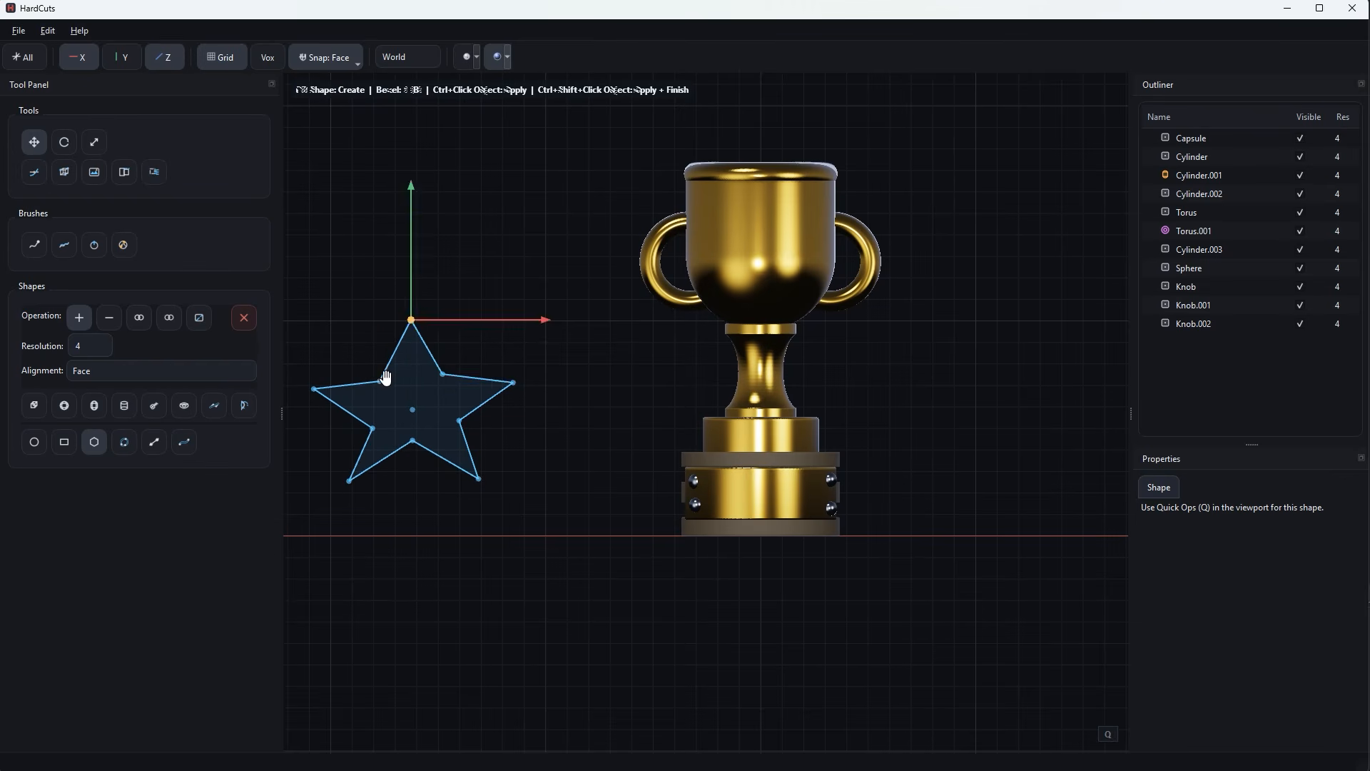
{"action": "left_click_drag", "start_coordinate": [383, 376], "coordinate": [381, 380]}
{"action": "scroll", "coordinate": [569, 440], "scroll_direction": "down", "scroll_amount": 3}
{"action": "left_click", "coordinate": [446, 463]}
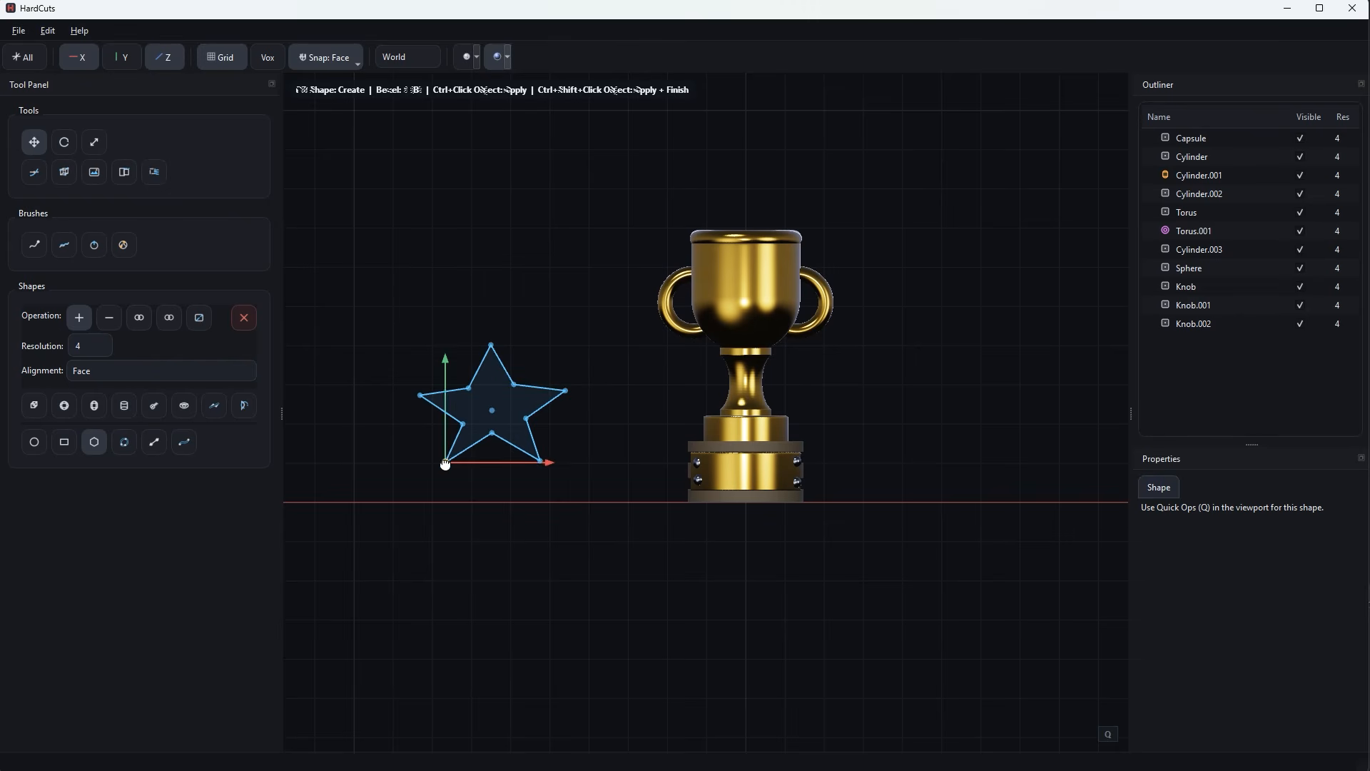
{"action": "left_click", "coordinate": [492, 434]}
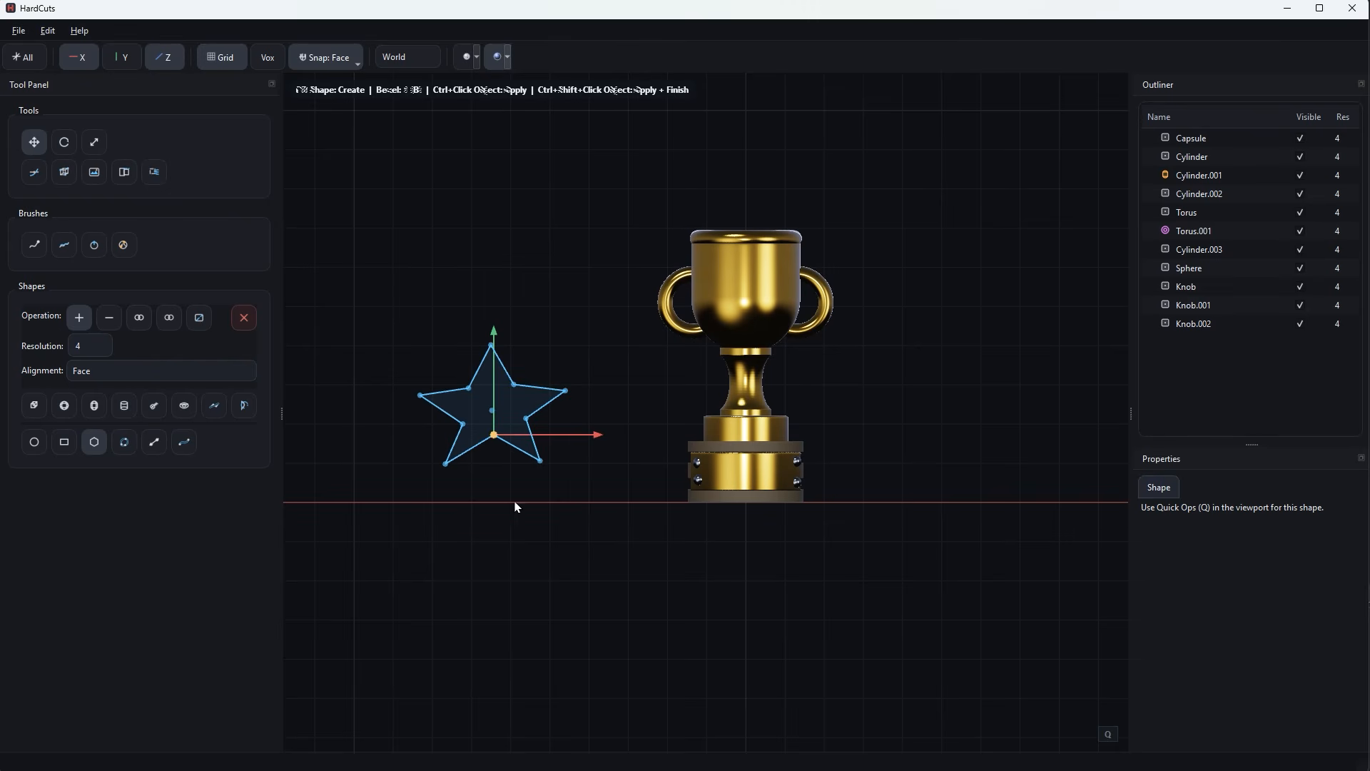
Extrude the star outline into a thin solid, apply it as an object and finish the shape editing.
{"action": "middle_click_drag", "start_coordinate": [515, 507], "coordinate": [617, 516]}
{"action": "left_click_drag", "start_coordinate": [625, 511], "coordinate": [704, 578]}
{"action": "left_click", "coordinate": [701, 582], "text": "ctrl"}
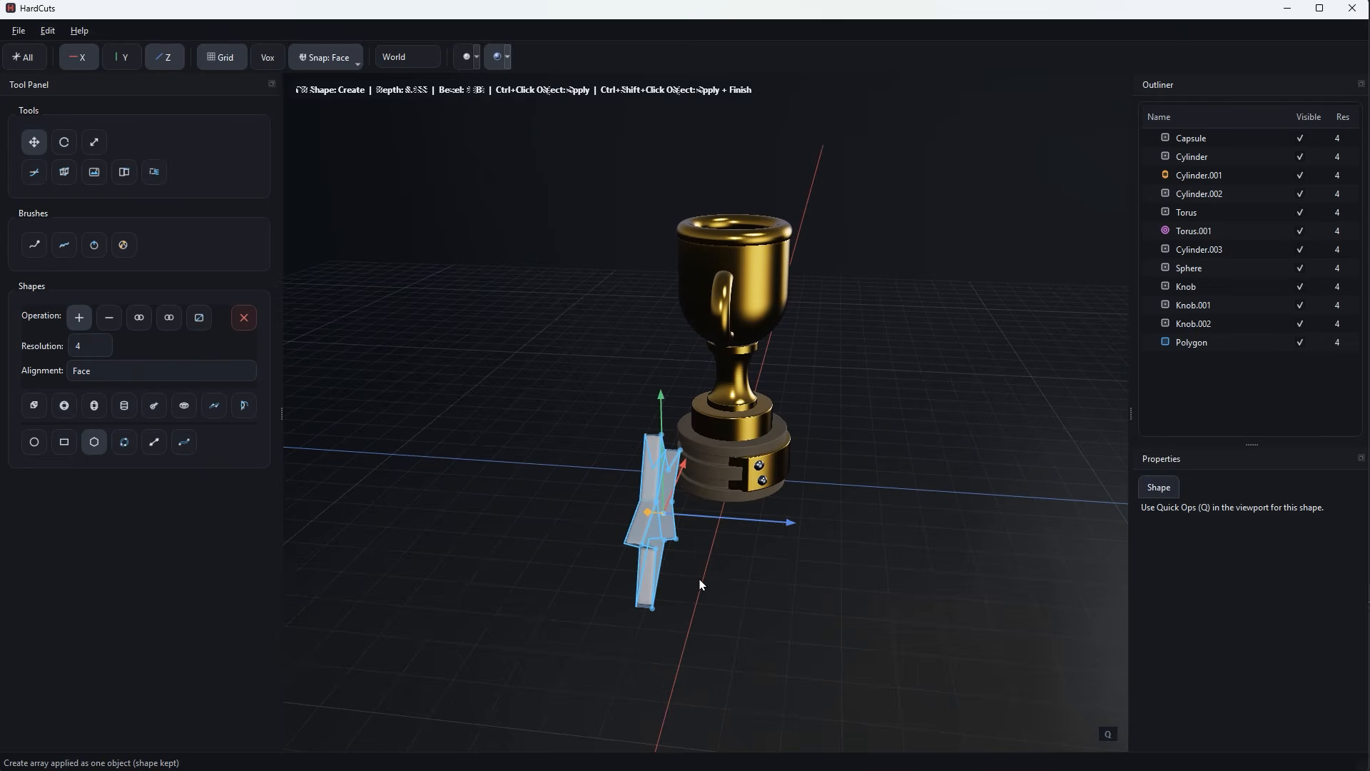
{"action": "key", "text": "Escape"}
In front view, select the star and scale it down uniformly to a little over half its size.
{"action": "scroll", "coordinate": [719, 589], "scroll_direction": "down", "scroll_amount": 3}
{"action": "middle_click_drag", "start_coordinate": [718, 589], "coordinate": [623, 553]}
{"action": "scroll", "coordinate": [633, 565], "scroll_direction": "up", "scroll_amount": 1}
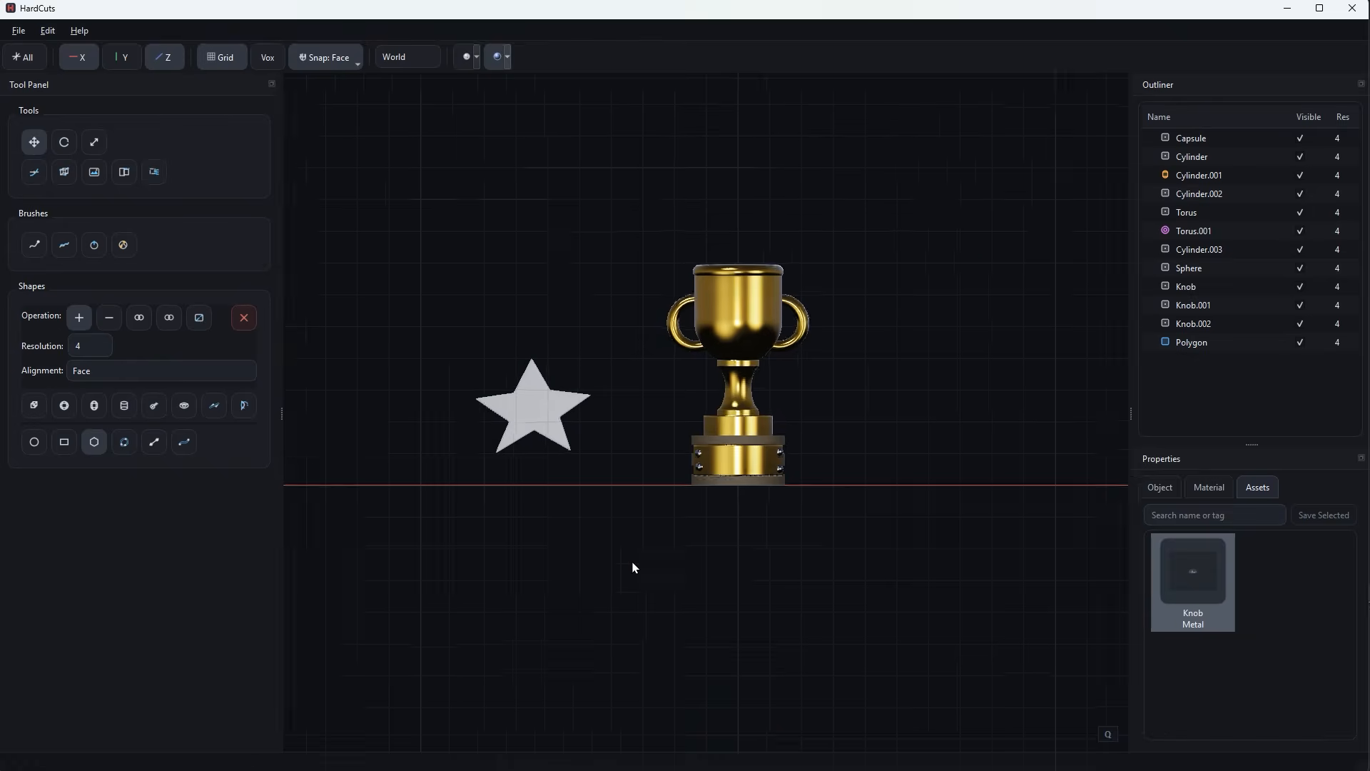
{"action": "left_click", "coordinate": [513, 398]}
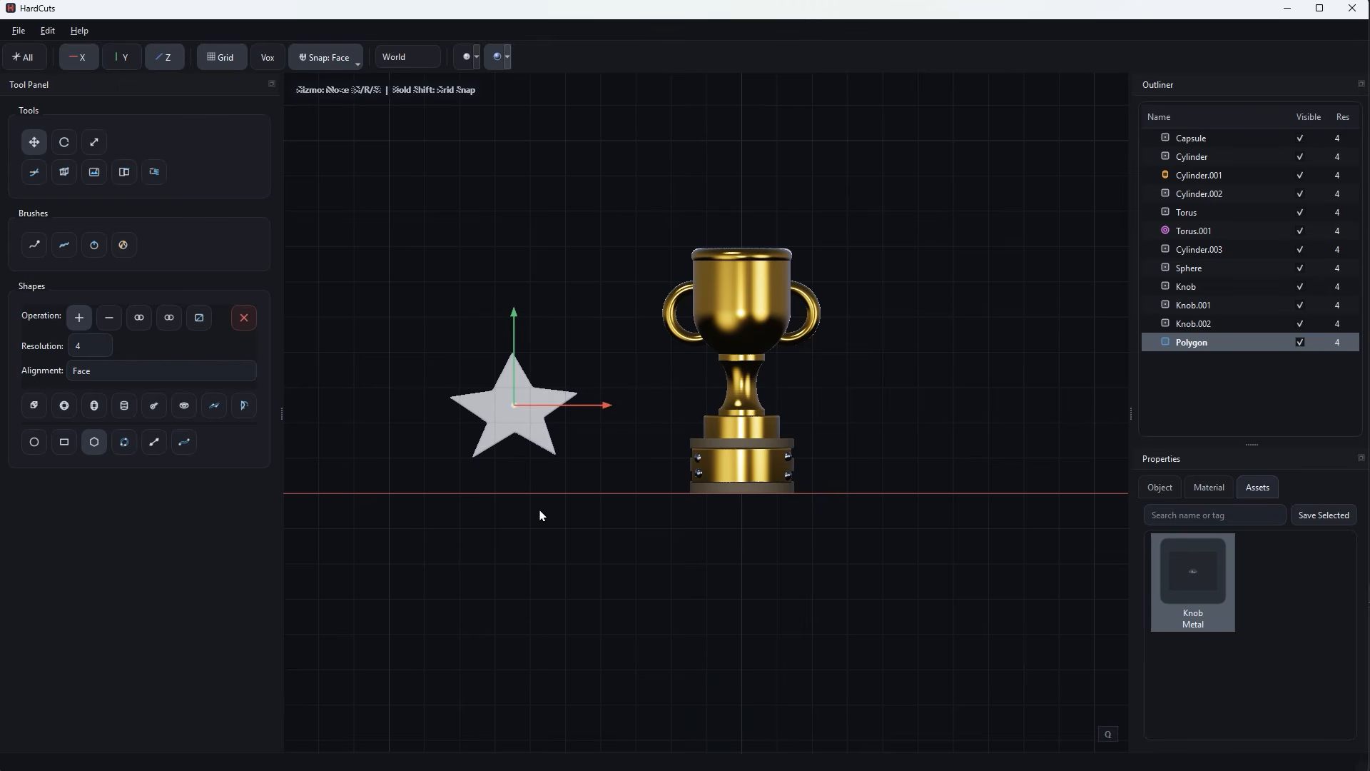
{"action": "key", "text": "s"}
{"action": "left_click_drag", "start_coordinate": [513, 404], "coordinate": [461, 433]}
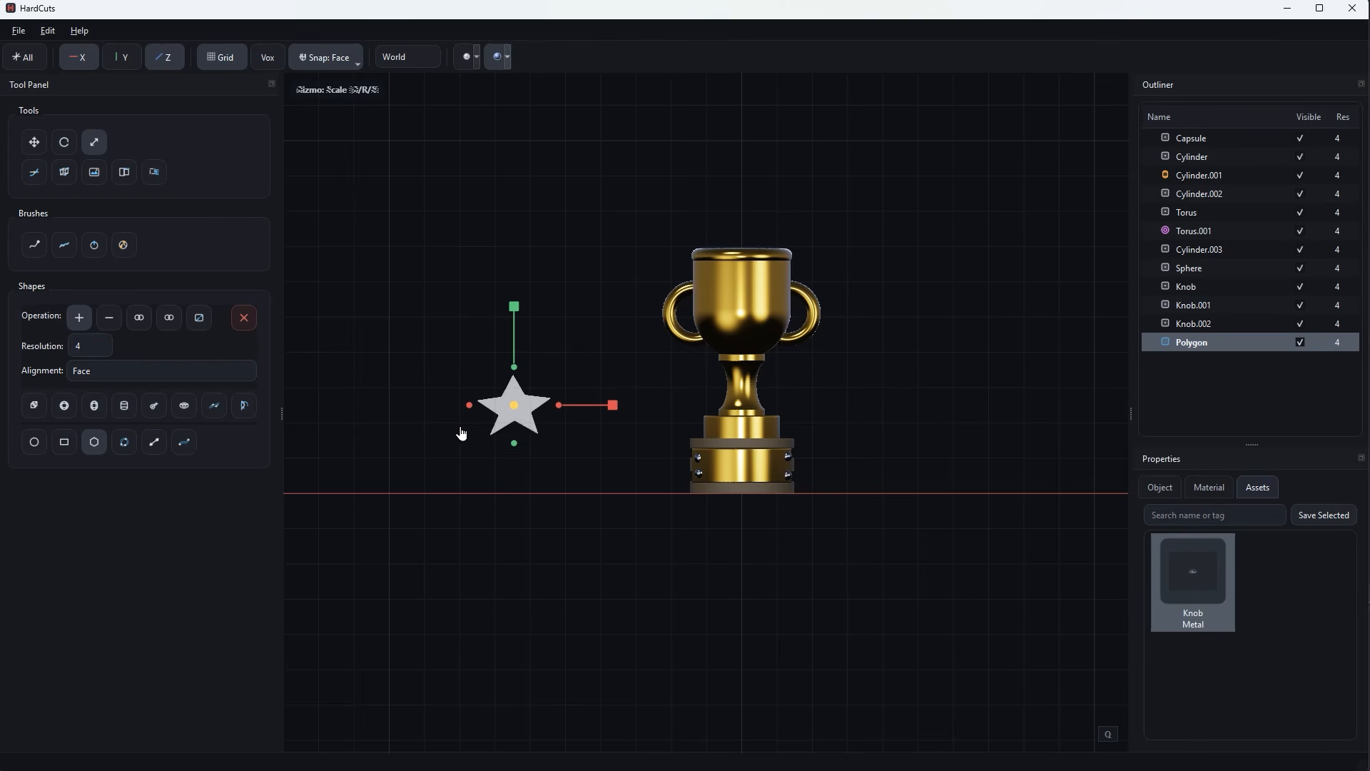
Turn snapping off, move the star over the cup bowl, and shift it in side view until it sits in front of the cup.
{"action": "key", "text": "g"}
{"action": "left_click", "coordinate": [359, 63]}
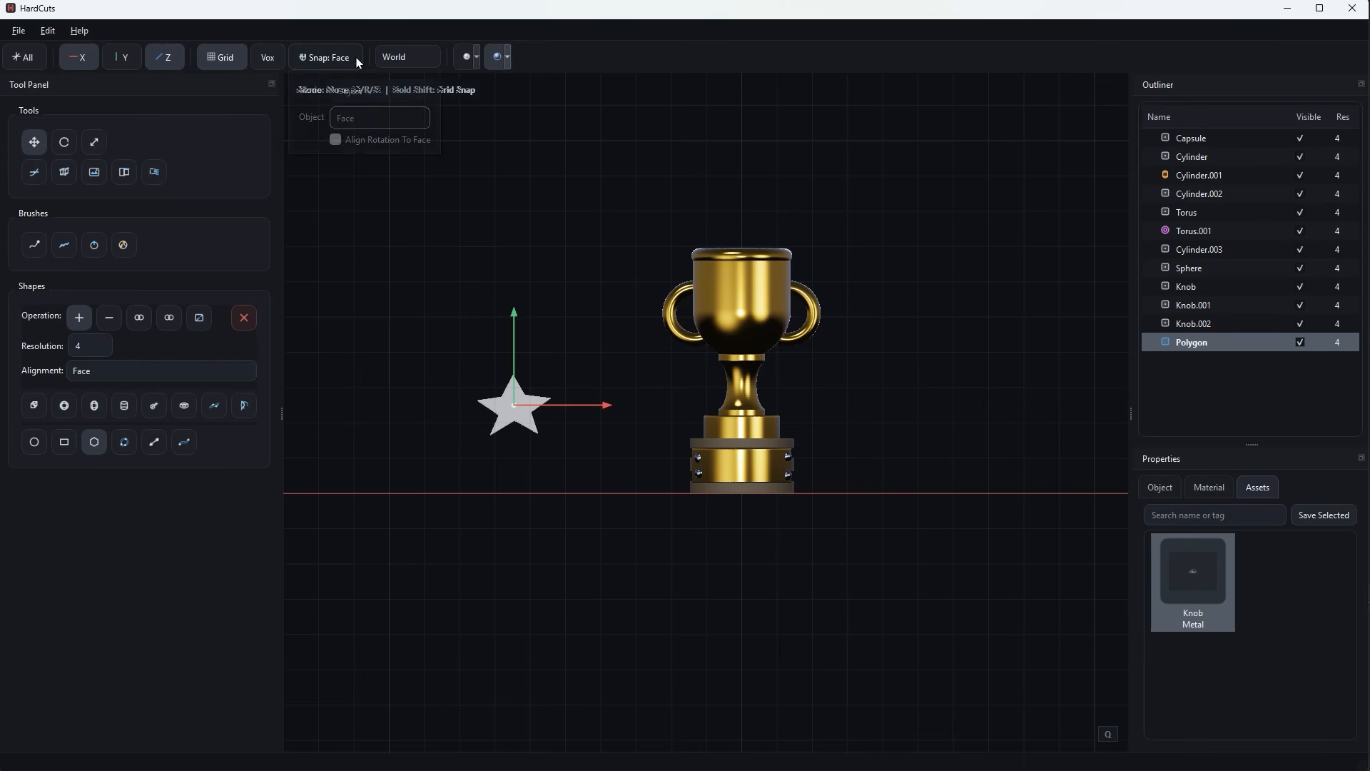
{"action": "left_click", "coordinate": [359, 94]}
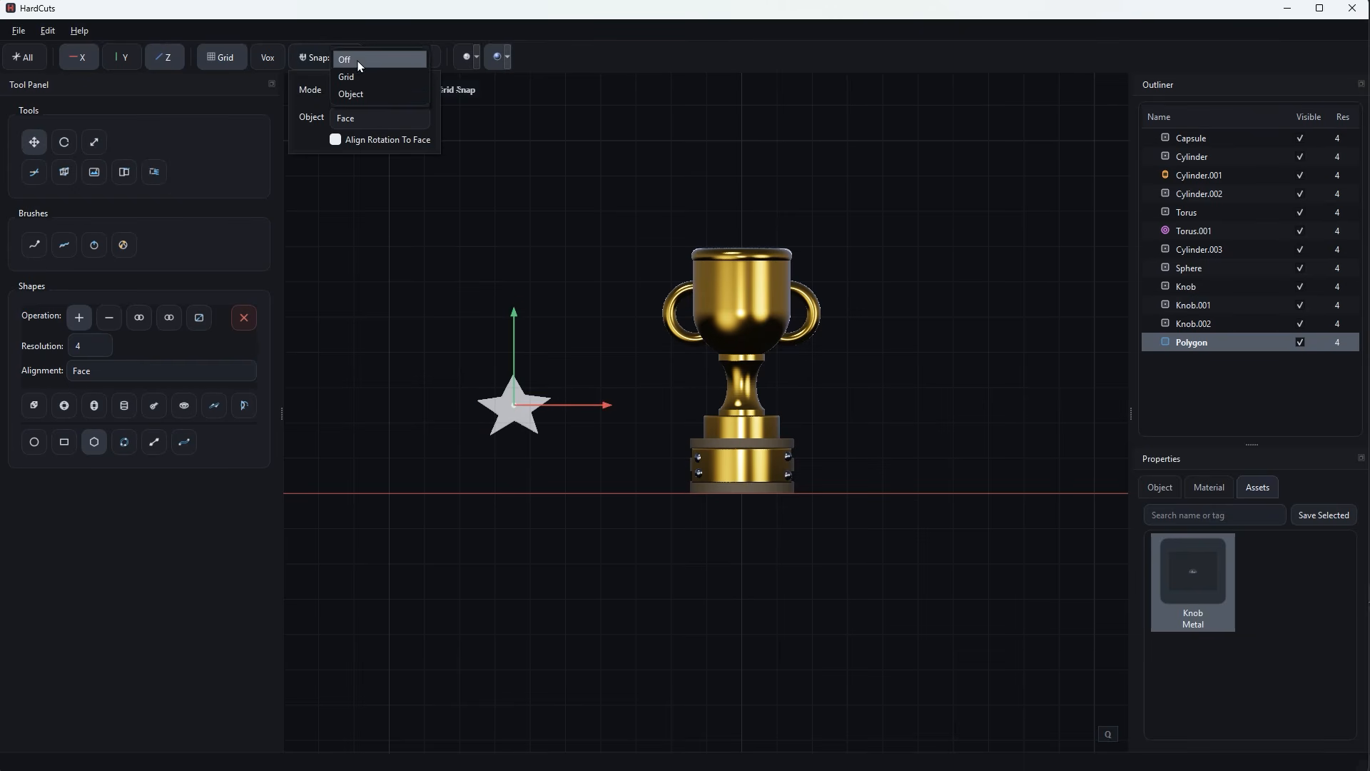
{"action": "left_click", "coordinate": [358, 62]}
{"action": "left_click", "coordinate": [516, 411]}
{"action": "left_click_drag", "start_coordinate": [516, 411], "coordinate": [762, 330]}
{"action": "middle_click_drag", "start_coordinate": [763, 329], "coordinate": [868, 335]}
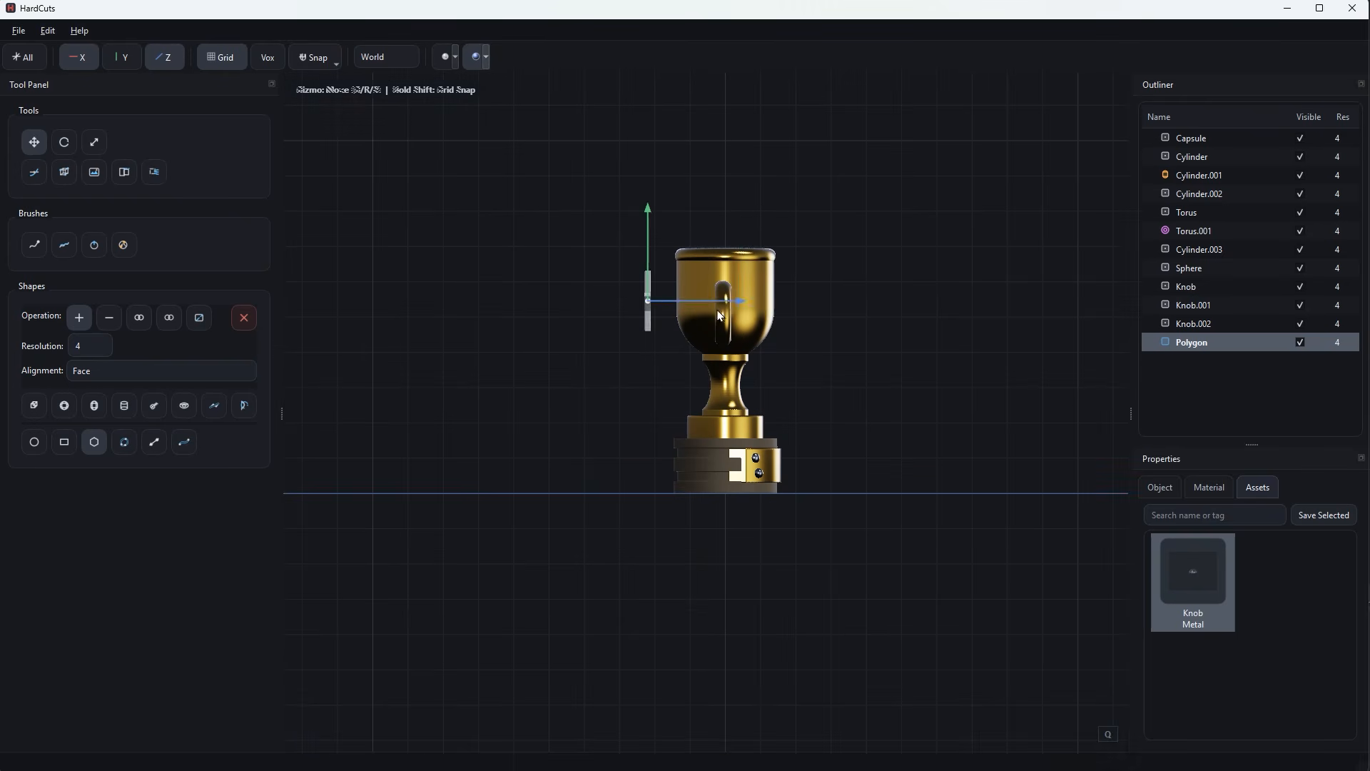
{"action": "left_click_drag", "start_coordinate": [680, 300], "coordinate": [829, 299]}
Bend the star by -40 degrees about the X axis with global influence so it follows the bowl's curve.
{"action": "middle_click_drag", "start_coordinate": [877, 329], "coordinate": [664, 404]}
{"action": "scroll", "coordinate": [665, 404], "scroll_direction": "up", "scroll_amount": 6}
{"action": "middle_click_drag", "start_coordinate": [580, 385], "coordinate": [574, 426]}
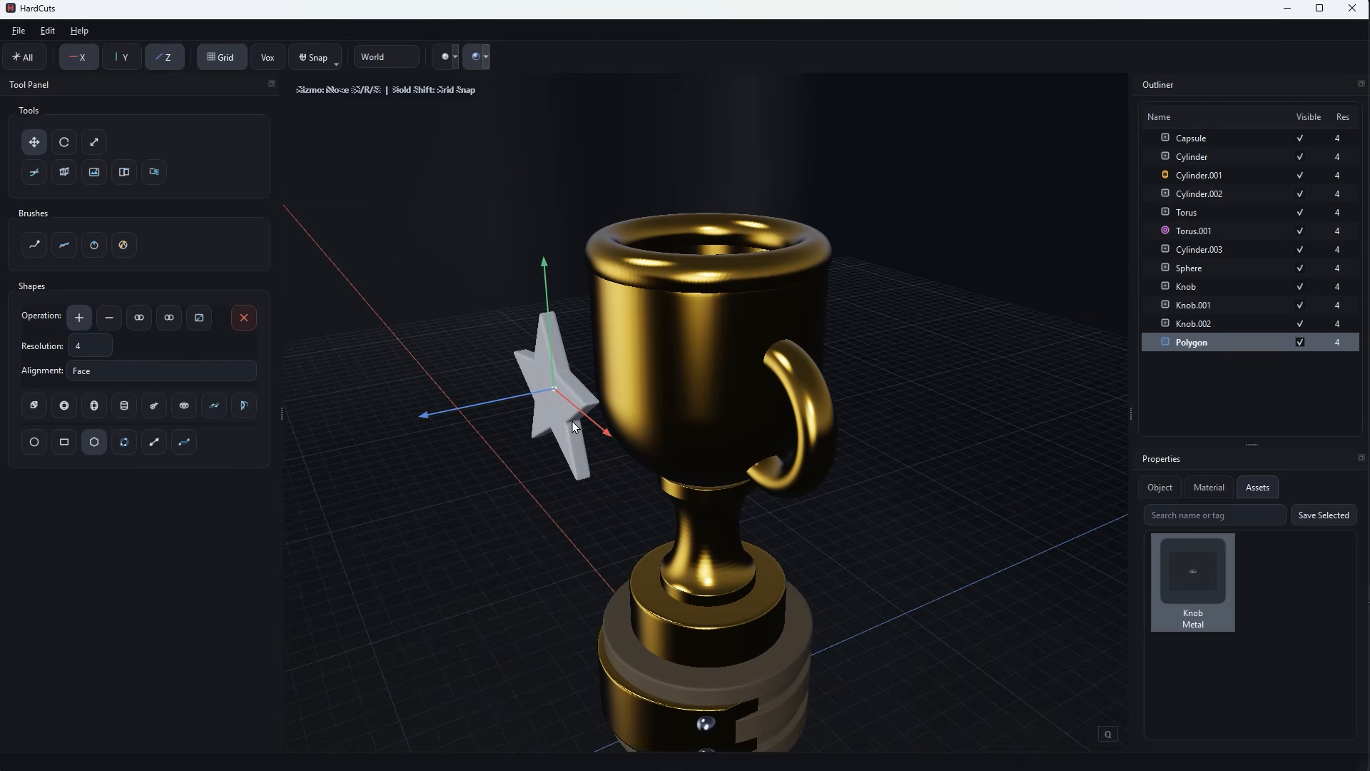
{"action": "left_click", "coordinate": [34, 173]}
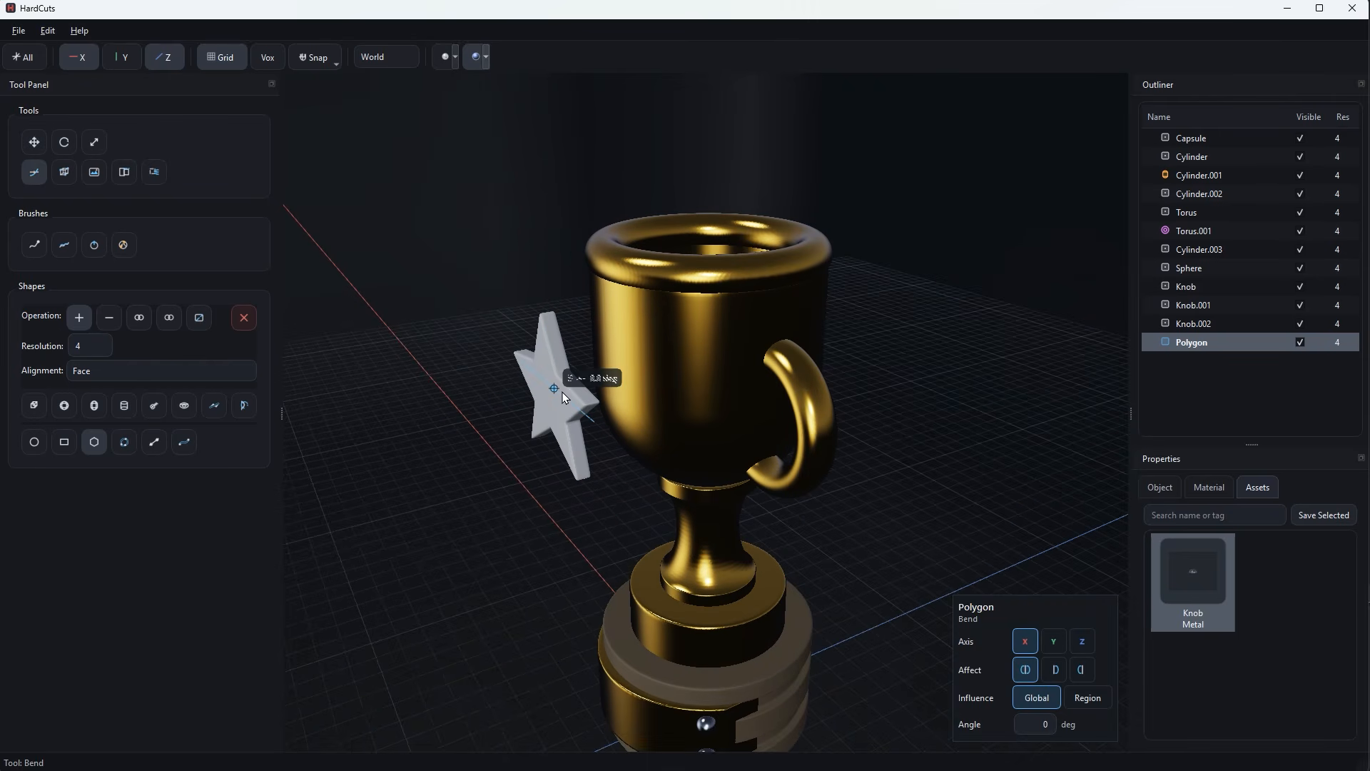
{"action": "left_click_drag", "start_coordinate": [562, 392], "coordinate": [554, 388]}
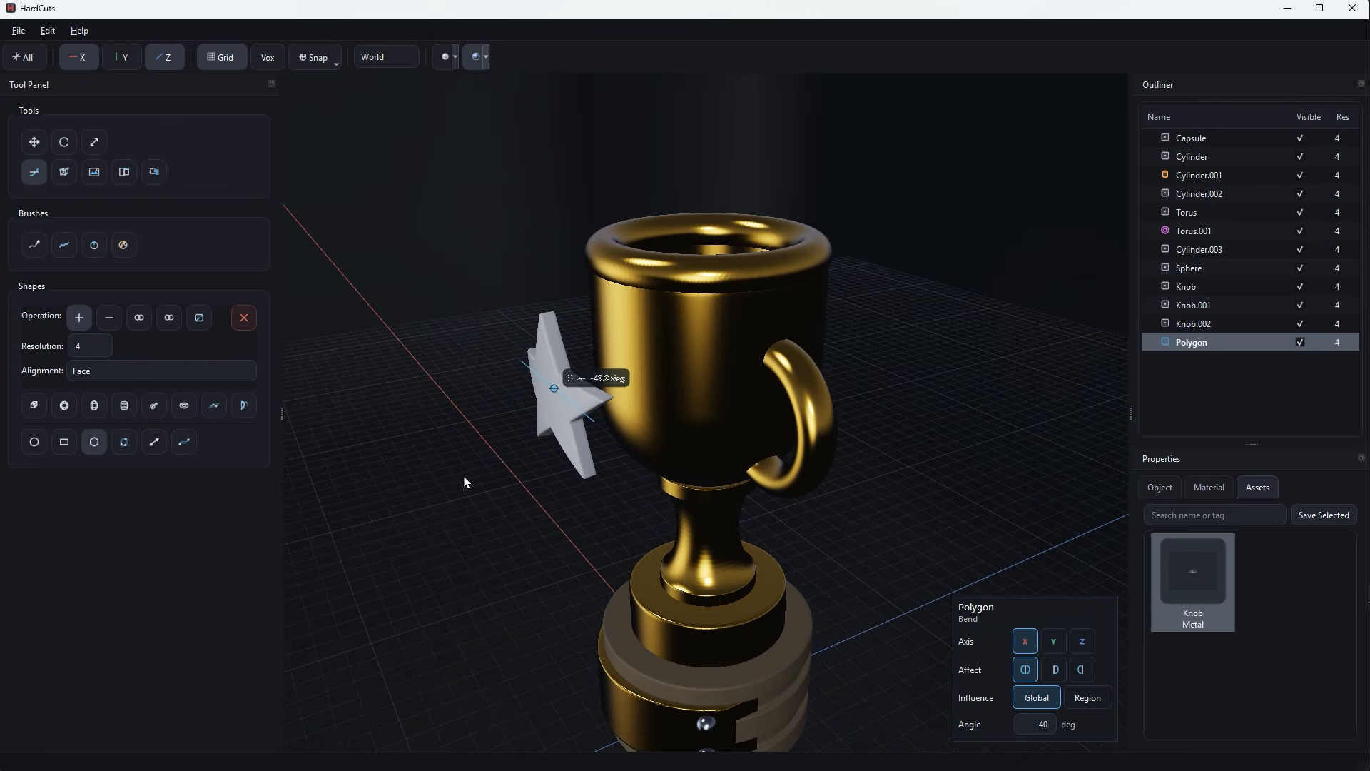
{"action": "left_click", "coordinate": [948, 439]}
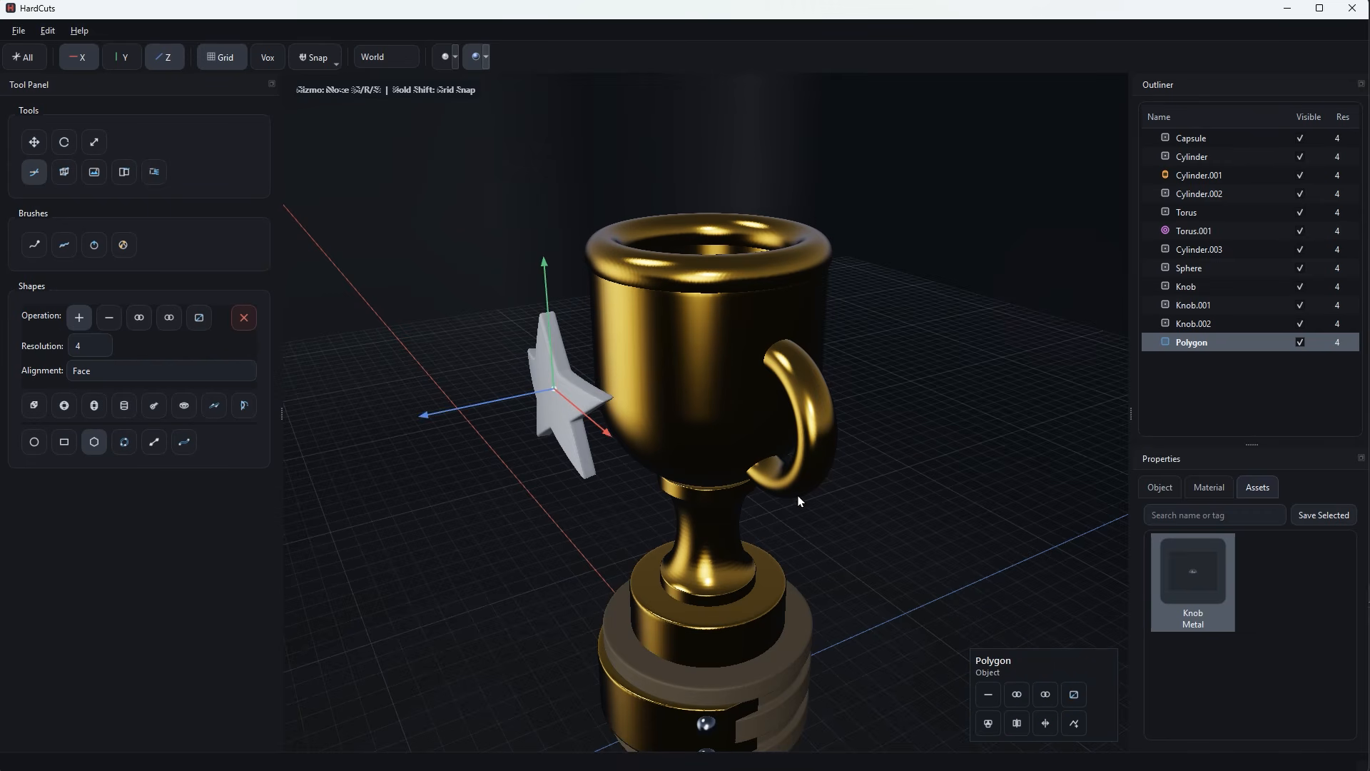
Apply the Brass material preset to the star.
{"action": "left_click", "coordinate": [1208, 487]}
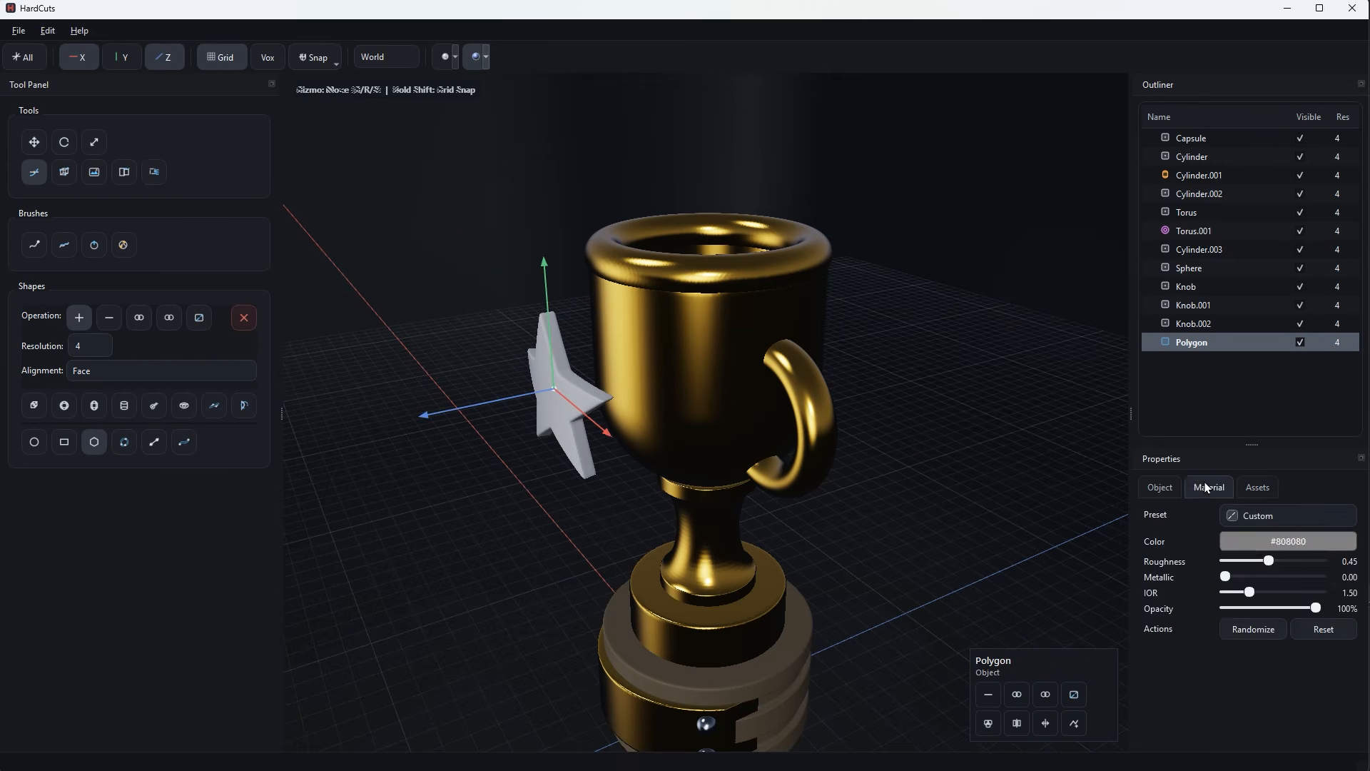
{"action": "left_click", "coordinate": [1166, 486]}
{"action": "left_click", "coordinate": [1209, 487]}
{"action": "scroll", "coordinate": [1264, 521], "scroll_direction": "down", "scroll_amount": 3}
{"action": "scroll", "coordinate": [1267, 520], "scroll_direction": "down", "scroll_amount": 4}
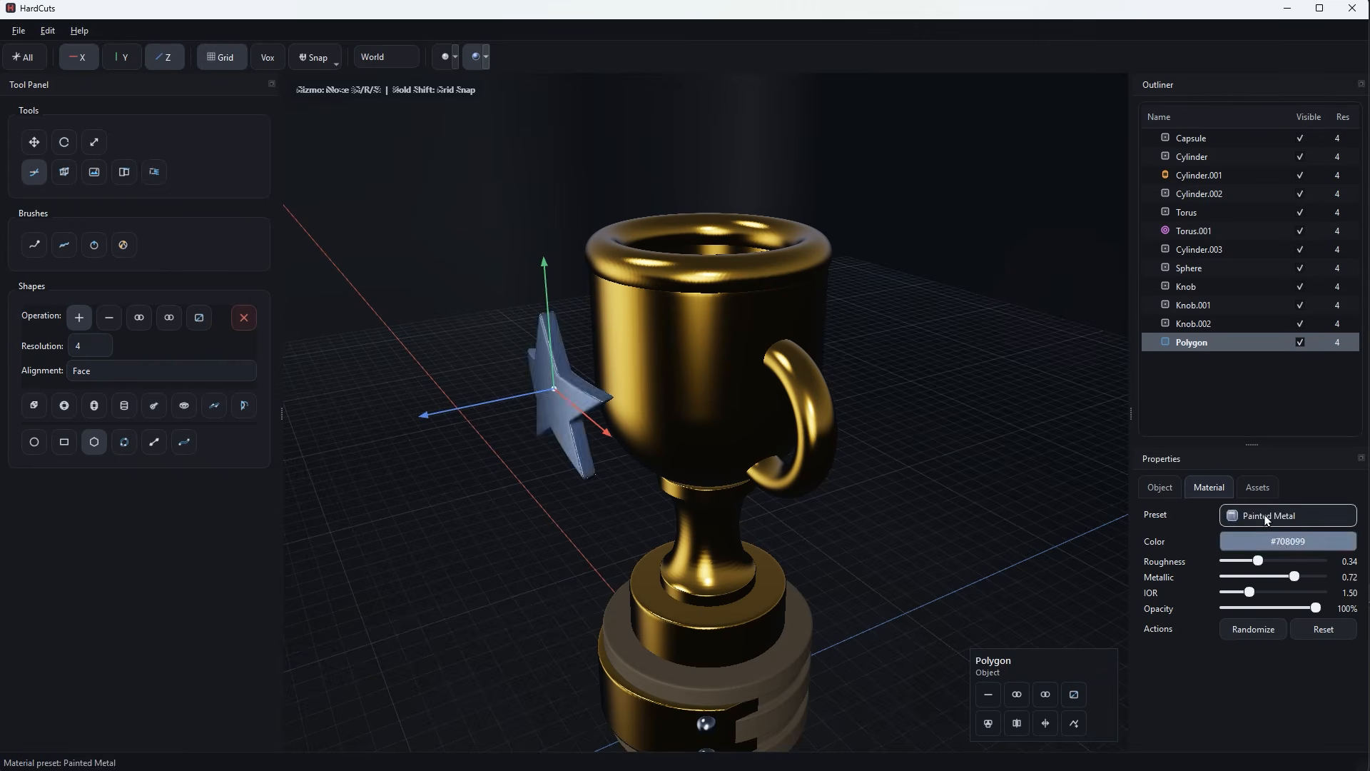
{"action": "scroll", "coordinate": [1266, 520], "scroll_direction": "down", "scroll_amount": 1}
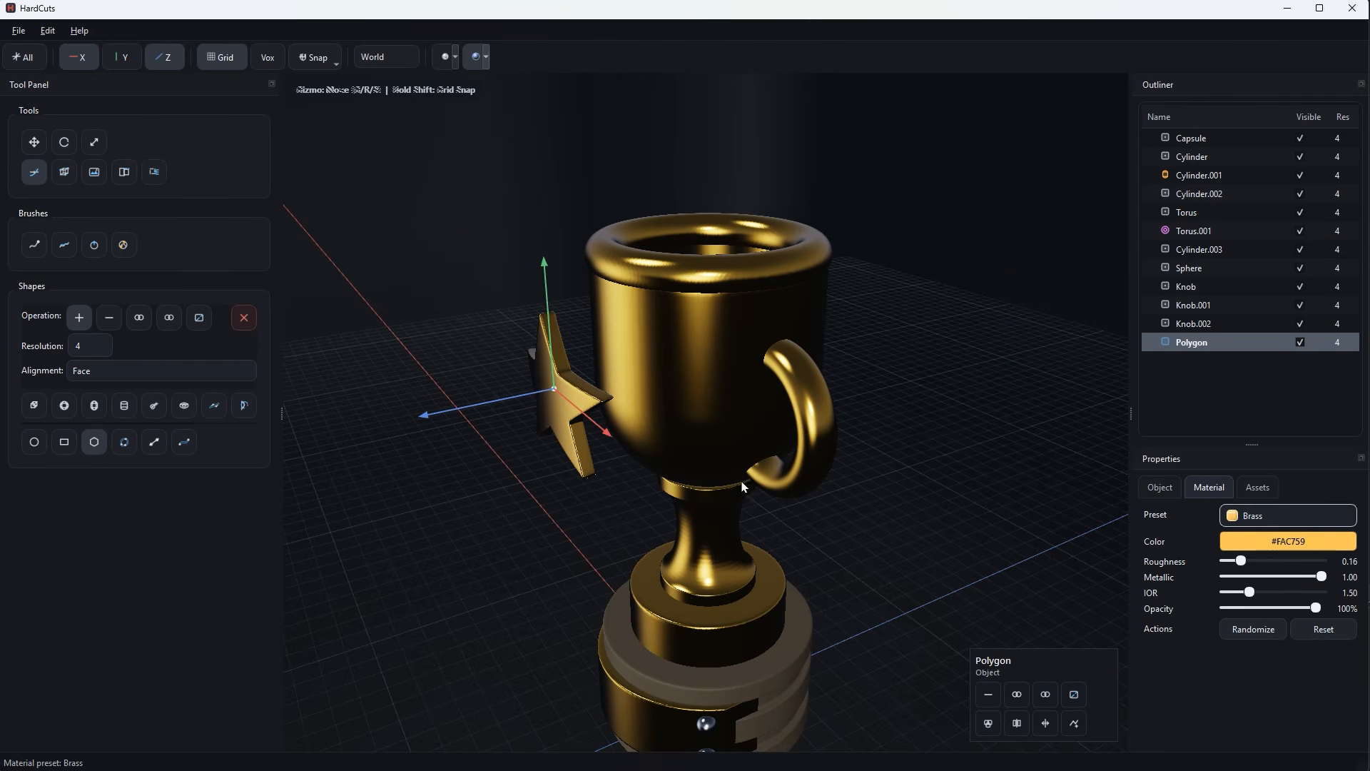
Move the star back against the bowl's front and raise it slightly, fine-tuning its depth in side view.
{"action": "left_click_drag", "start_coordinate": [528, 404], "coordinate": [582, 376]}
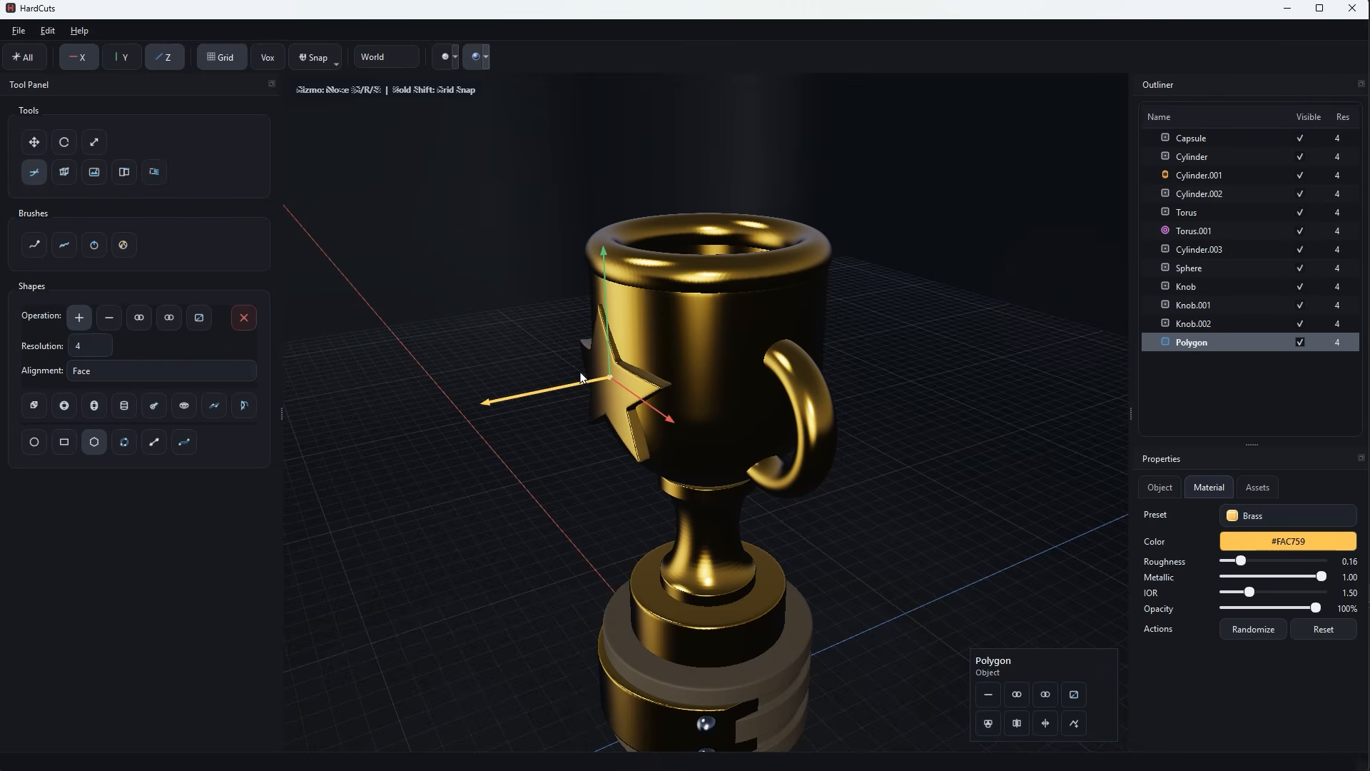
{"action": "left_click_drag", "start_coordinate": [605, 311], "coordinate": [604, 301]}
{"action": "middle_click_drag", "start_coordinate": [660, 350], "coordinate": [602, 331]}
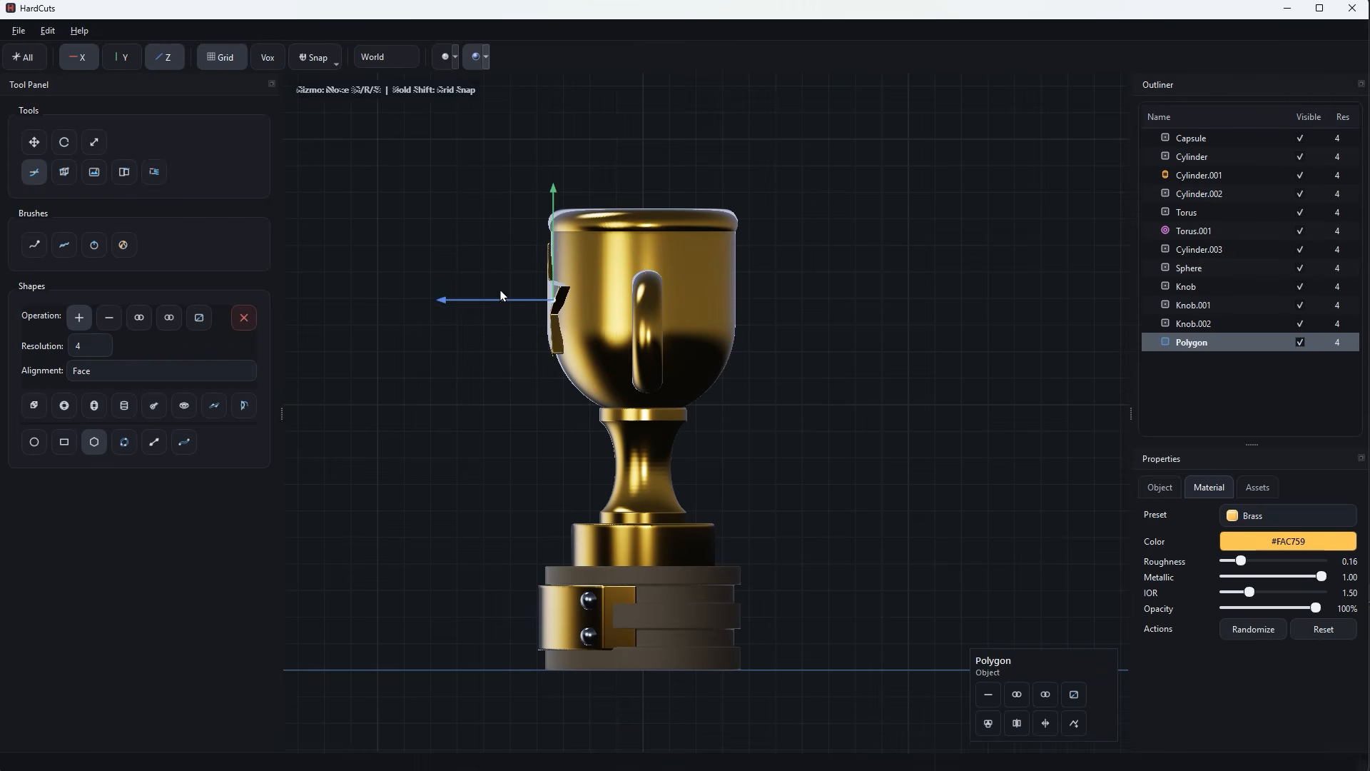
{"action": "left_click_drag", "start_coordinate": [501, 294], "coordinate": [493, 296]}
Rotate the star slightly in side view to fit the bowl's surface, and return to front view with nothing selected.
{"action": "key", "text": "r"}
{"action": "left_click_drag", "start_coordinate": [625, 365], "coordinate": [620, 373]}
{"action": "left_click", "coordinate": [456, 450]}
{"action": "middle_click_drag", "start_coordinate": [444, 456], "coordinate": [599, 462]}
{"action": "scroll", "coordinate": [866, 461], "scroll_direction": "down", "scroll_amount": 2}
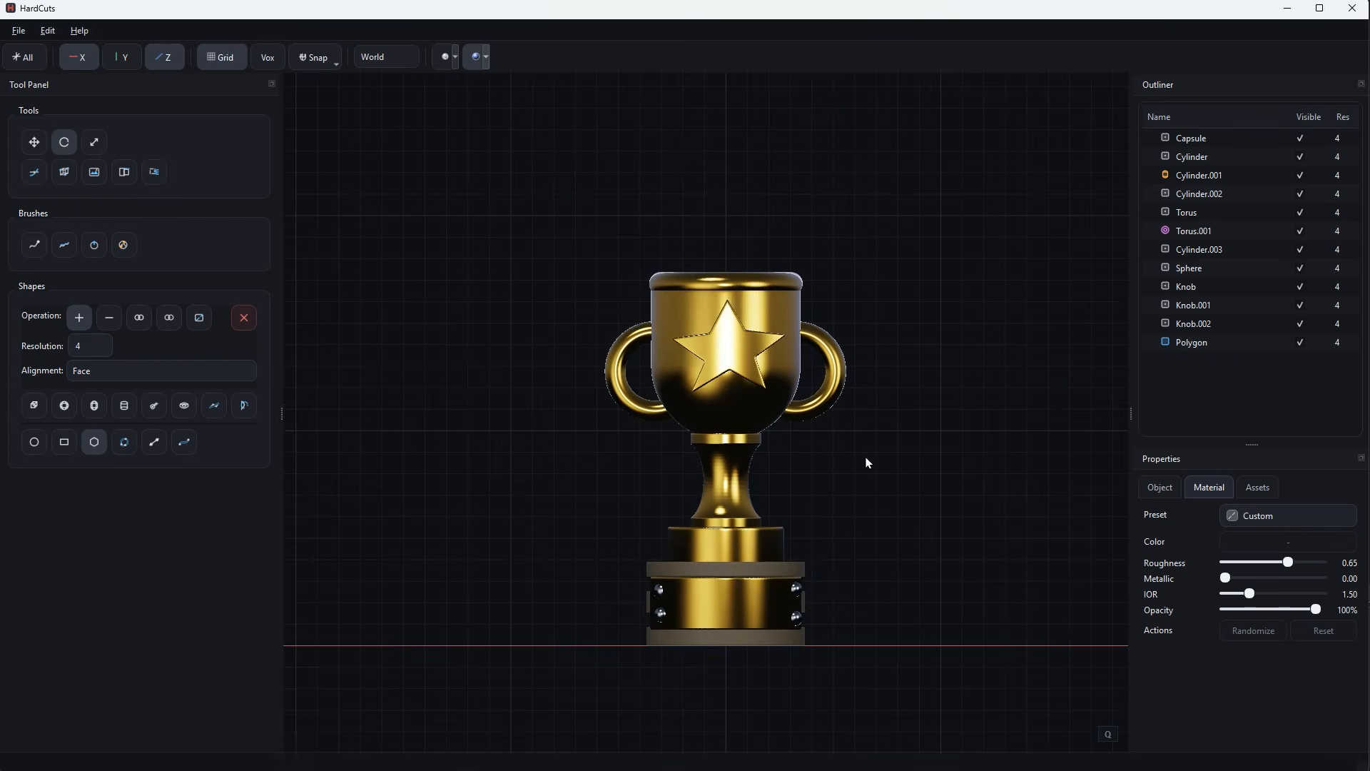
Scale the brass star down slightly on the front of the bowl and deselect it.
{"action": "scroll", "coordinate": [860, 457], "scroll_direction": "up", "scroll_amount": 2}
{"action": "left_click", "coordinate": [778, 370]}
{"action": "key", "text": "s"}
{"action": "left_click_drag", "start_coordinate": [735, 330], "coordinate": [723, 333]}
{"action": "left_click", "coordinate": [863, 475]}
{"action": "scroll", "coordinate": [863, 476], "scroll_direction": "down", "scroll_amount": 2}
{"action": "scroll", "coordinate": [862, 475], "scroll_direction": "up", "scroll_amount": 2}
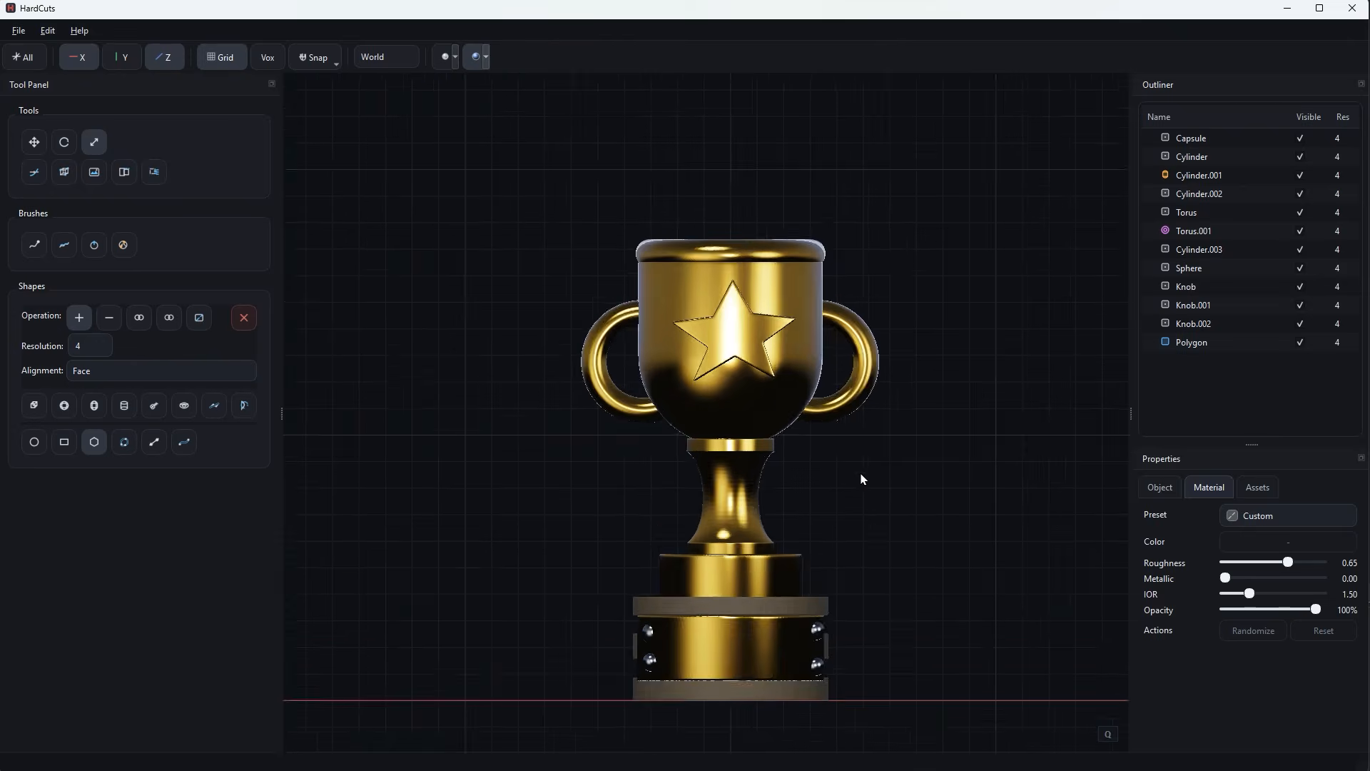
Reduce the star's size further and raise it slightly on the bowl, leaving nothing selected.
{"action": "scroll", "coordinate": [859, 473], "scroll_direction": "down", "scroll_amount": 2}
{"action": "scroll", "coordinate": [859, 474], "scroll_direction": "down", "scroll_amount": 2}
{"action": "mouse_move", "coordinate": [858, 476]}
{"action": "middle_mouse_down"}
{"action": "mouse_move", "coordinate": [832, 536]}
{"action": "mouse_move", "coordinate": [849, 493]}
{"action": "middle_mouse_up"}
{"action": "scroll", "coordinate": [820, 456], "scroll_direction": "up", "scroll_amount": 3}
{"action": "left_click", "coordinate": [737, 335]}
{"action": "left_click_drag", "start_coordinate": [735, 331], "coordinate": [736, 298]}
{"action": "key", "text": "g"}
{"action": "middle_click_drag", "start_coordinate": [864, 492], "coordinate": [843, 539]}
{"action": "left_click", "coordinate": [845, 547]}
{"action": "scroll", "coordinate": [846, 548], "scroll_direction": "up", "scroll_amount": 1}
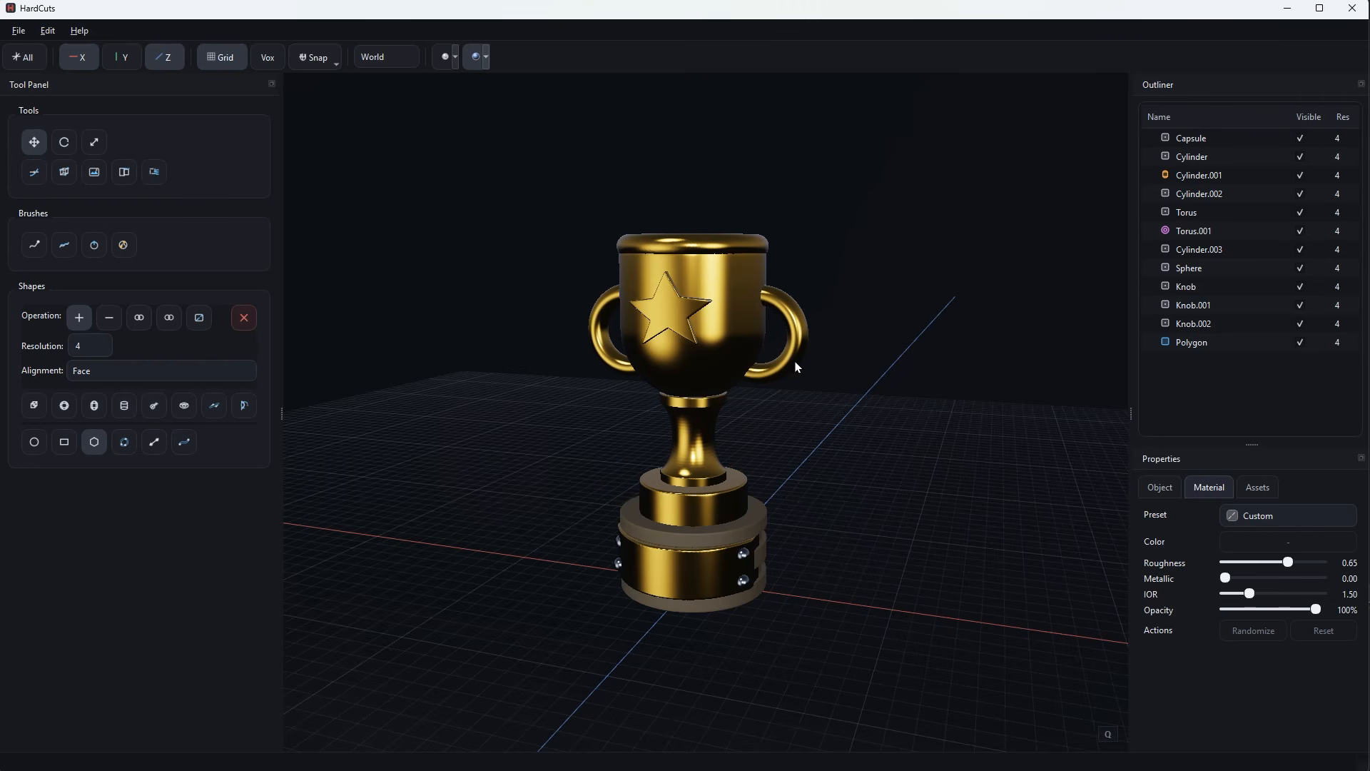
Select the cup's rim, bowl and handles and join them into one object.
{"action": "left_click", "coordinate": [727, 246]}
{"action": "left_click", "coordinate": [735, 281], "text": "shift"}
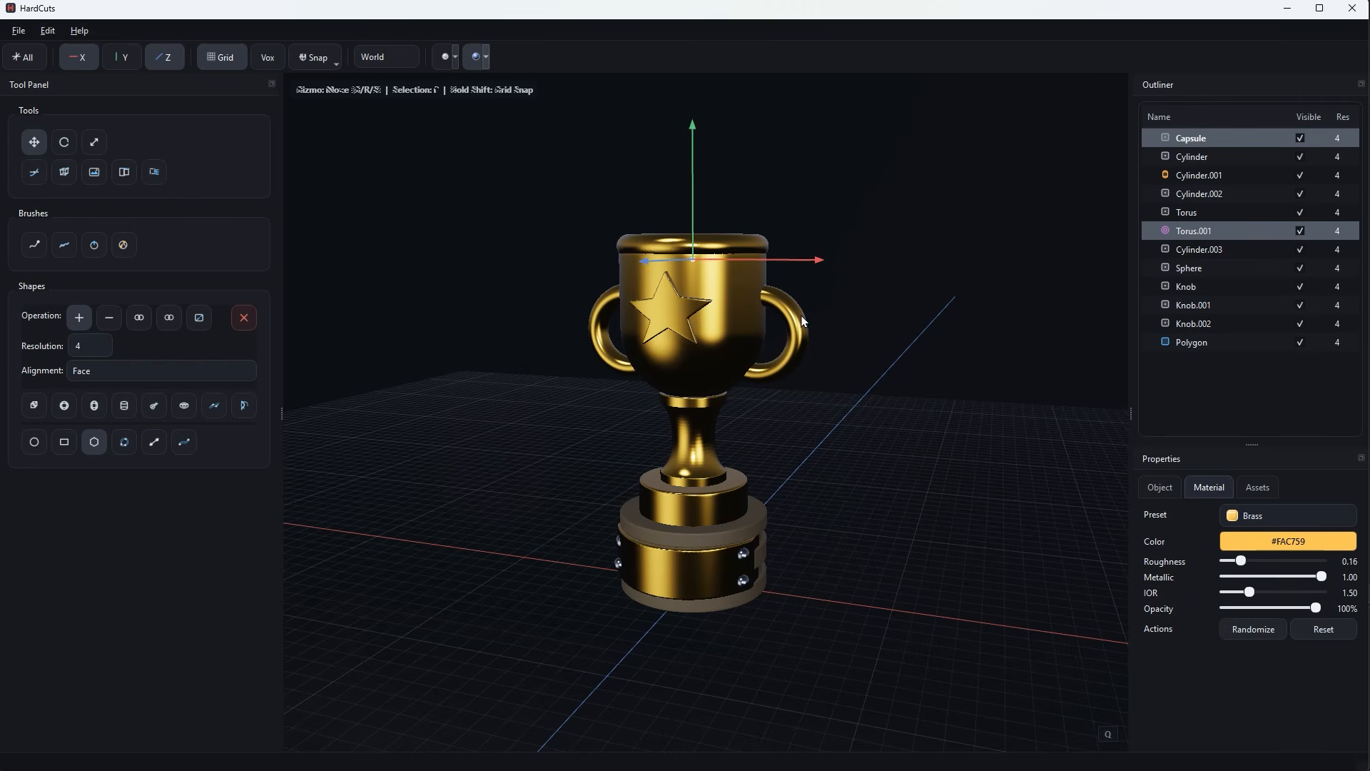
{"action": "left_click", "coordinate": [800, 321], "text": "shift"}
{"action": "right_click", "coordinate": [1180, 211]}
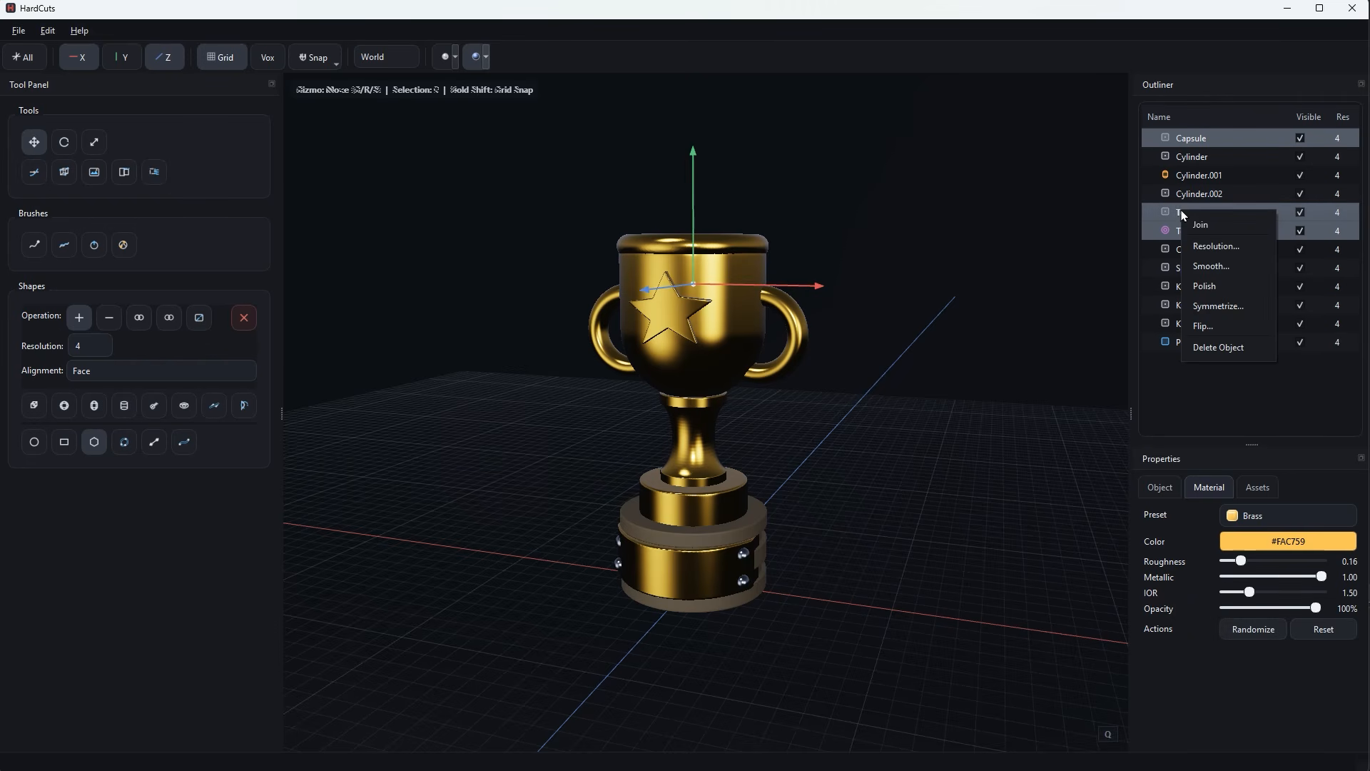
{"action": "left_click", "coordinate": [1200, 229]}
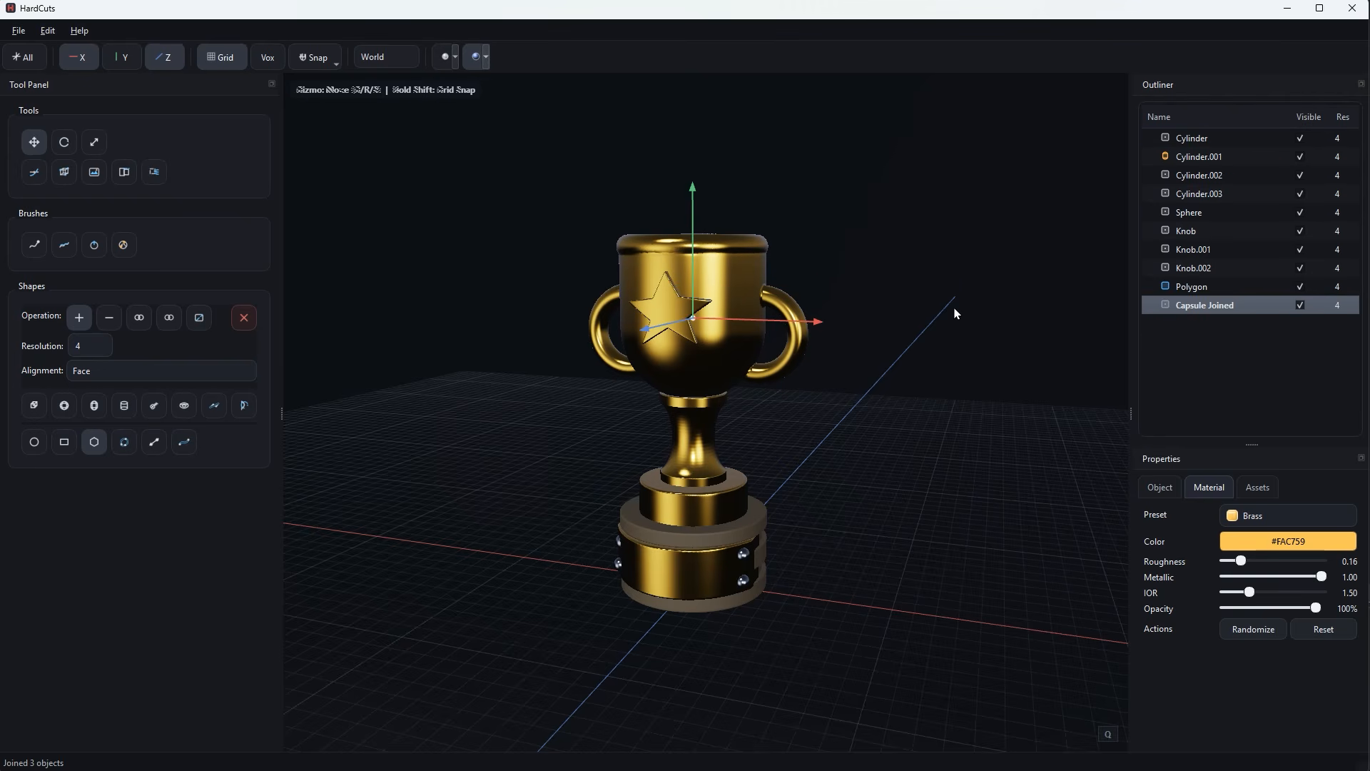
Draw a wide subtracting rectangle over the cup's top edge in front view and trim the rim flat with it.
{"action": "scroll", "coordinate": [865, 441], "scroll_direction": "down", "scroll_amount": 2}
{"action": "mouse_move", "coordinate": [849, 455]}
{"action": "middle_mouse_down"}
{"action": "mouse_move", "coordinate": [853, 495]}
{"action": "mouse_move", "coordinate": [861, 453]}
{"action": "middle_mouse_up"}
{"action": "scroll", "coordinate": [880, 442], "scroll_direction": "up", "scroll_amount": 2}
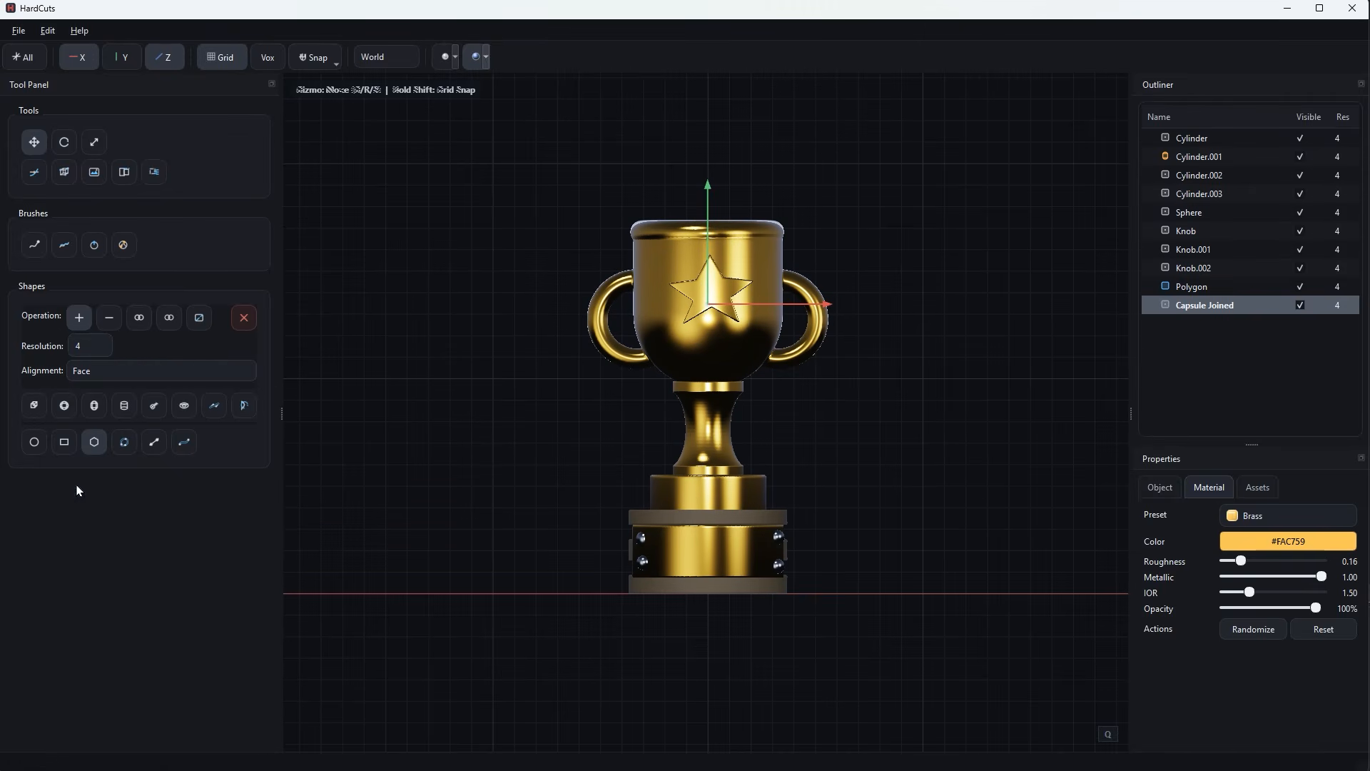
{"action": "left_click", "coordinate": [64, 442]}
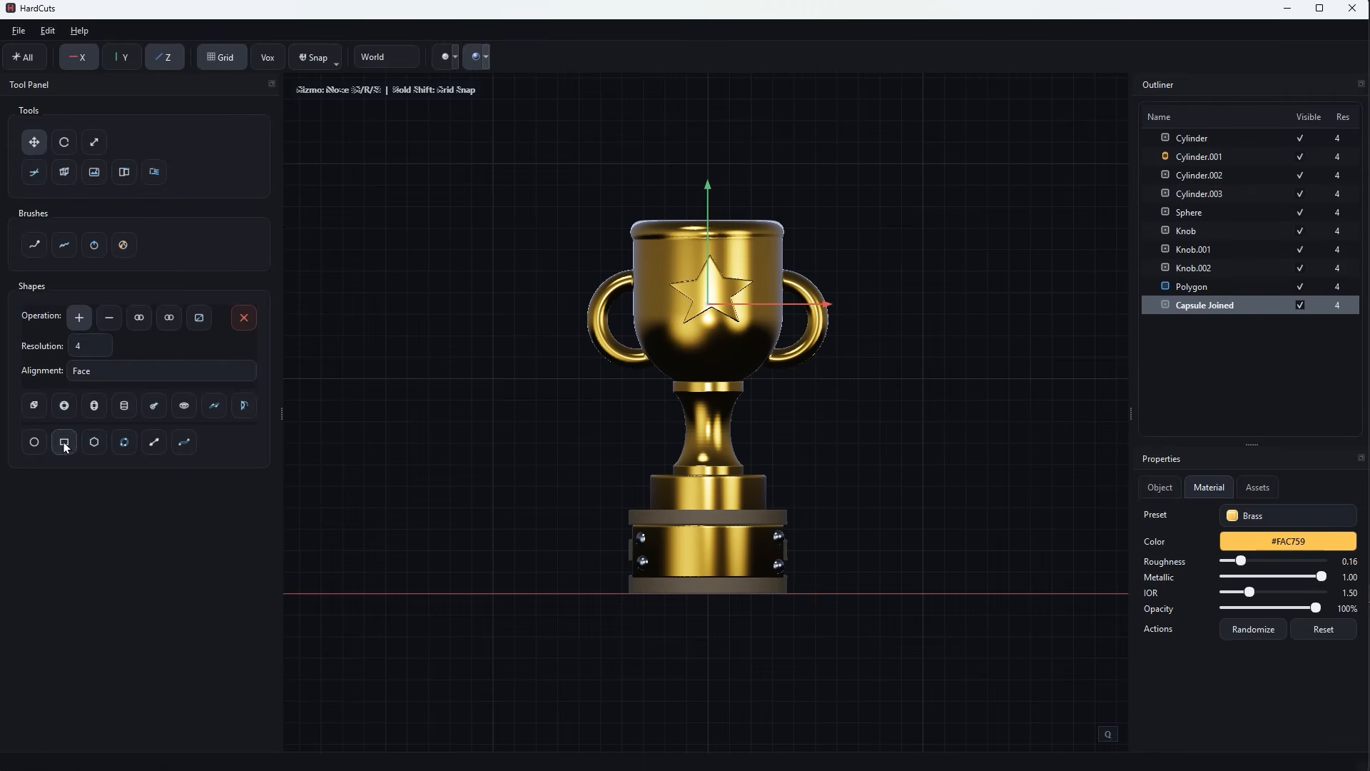
{"action": "left_click", "coordinate": [821, 222]}
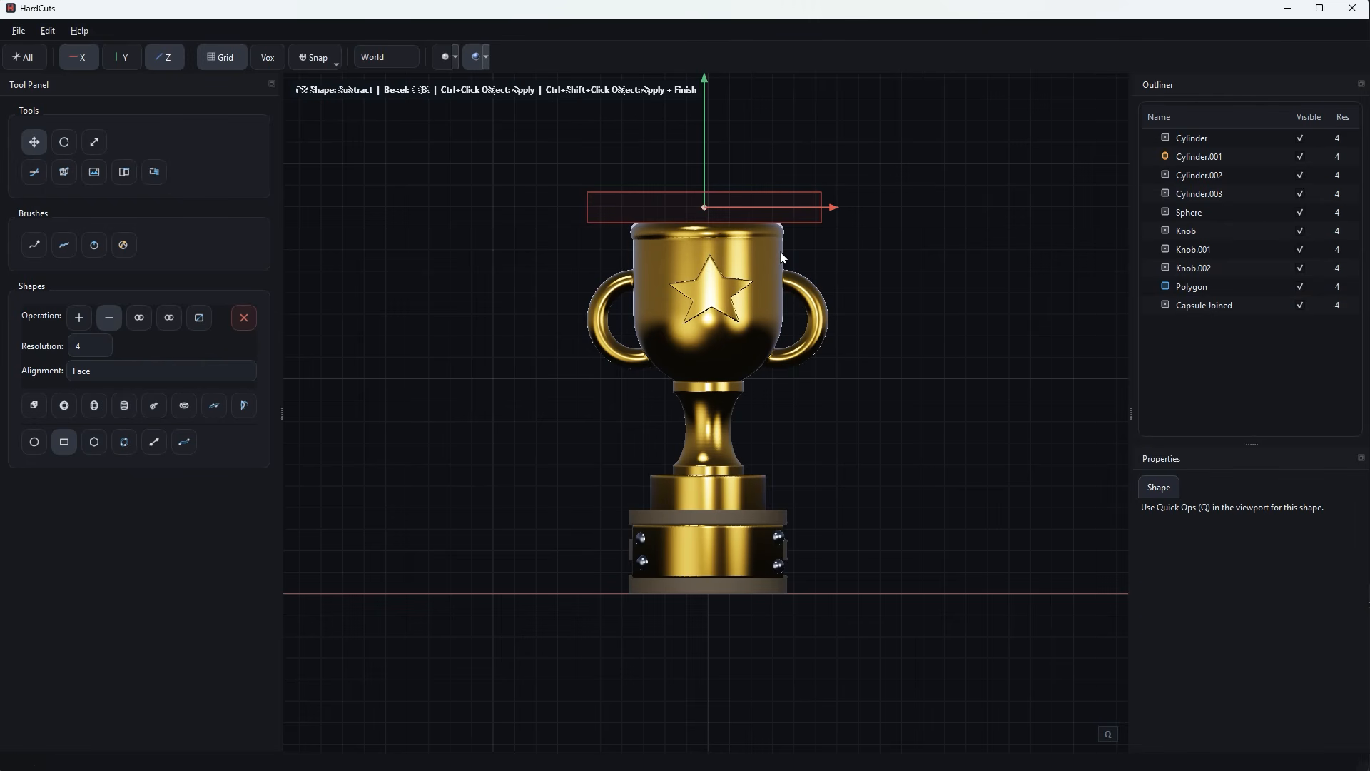
{"action": "left_click", "coordinate": [794, 271], "text": "ctrl"}
{"action": "key", "text": "Escape"}
{"action": "scroll", "coordinate": [838, 275], "scroll_direction": "down", "scroll_amount": 2}
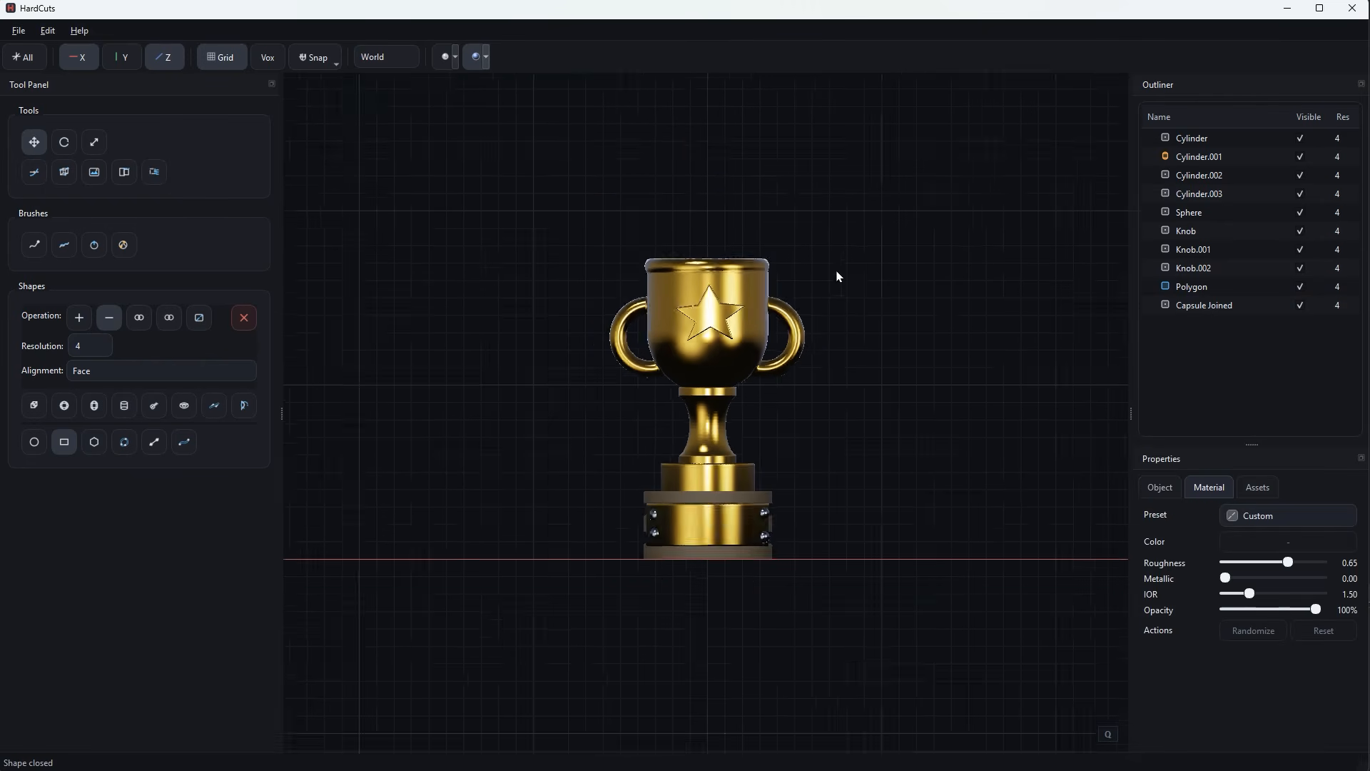
Increase the exposure of the Lookdev Contrast environment lighting and inspect the trophy from an angled view.
{"action": "middle_click_drag", "start_coordinate": [838, 275], "coordinate": [796, 374]}
{"action": "scroll", "coordinate": [796, 375], "scroll_direction": "up", "scroll_amount": 3}
{"action": "scroll", "coordinate": [813, 507], "scroll_direction": "down", "scroll_amount": 3}
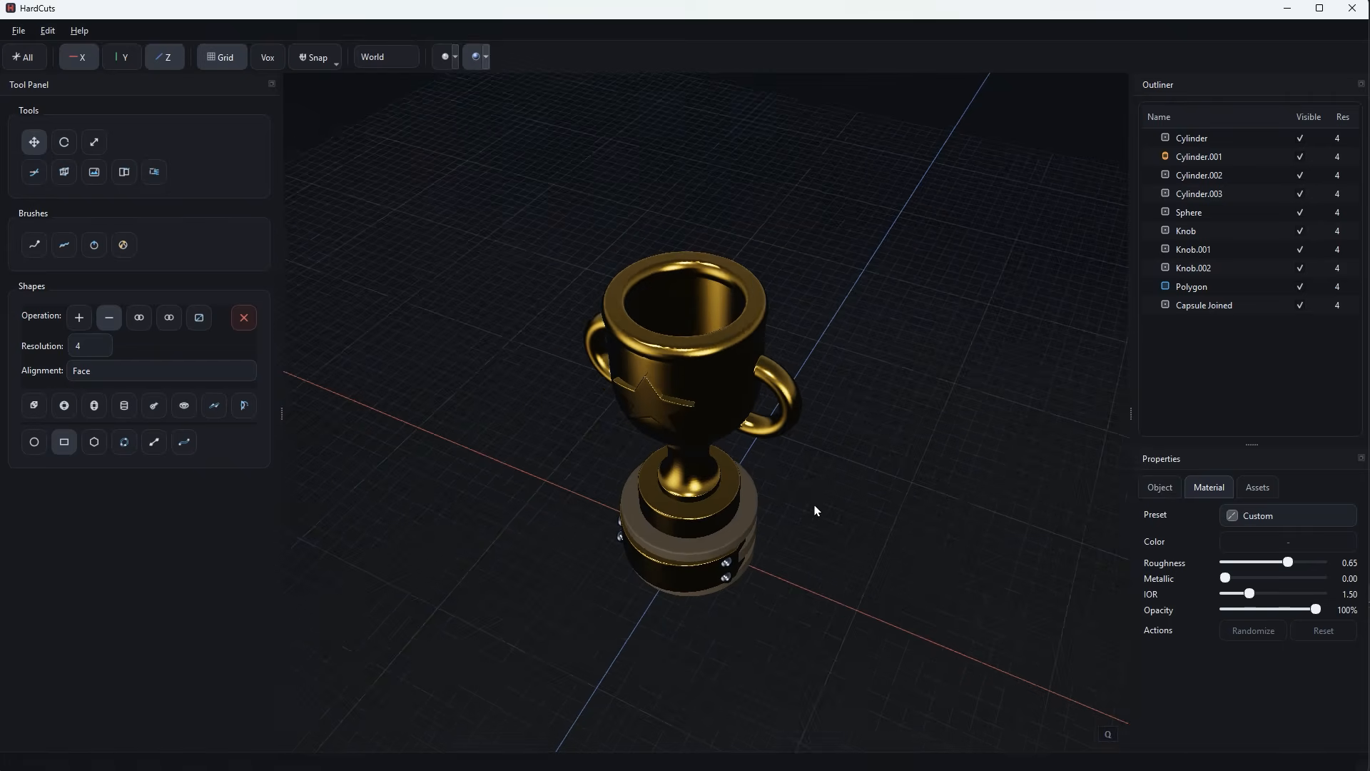
{"action": "mouse_move", "coordinate": [813, 507]}
{"action": "middle_mouse_down"}
{"action": "mouse_move", "coordinate": [828, 471]}
{"action": "mouse_move", "coordinate": [828, 494]}
{"action": "middle_mouse_up"}
{"action": "left_click", "coordinate": [485, 62]}
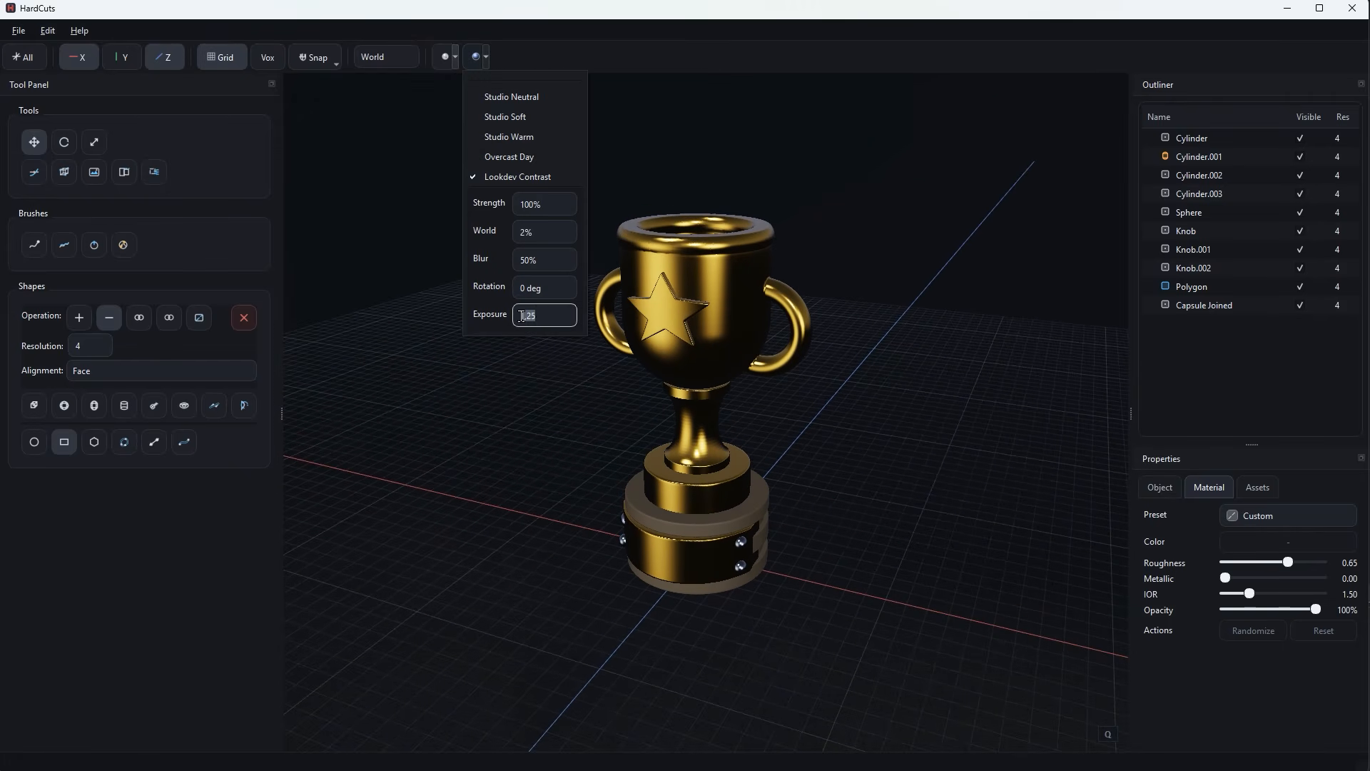
{"action": "scroll", "coordinate": [538, 318], "scroll_direction": "up", "scroll_amount": 2}
{"action": "left_click", "coordinate": [891, 485]}
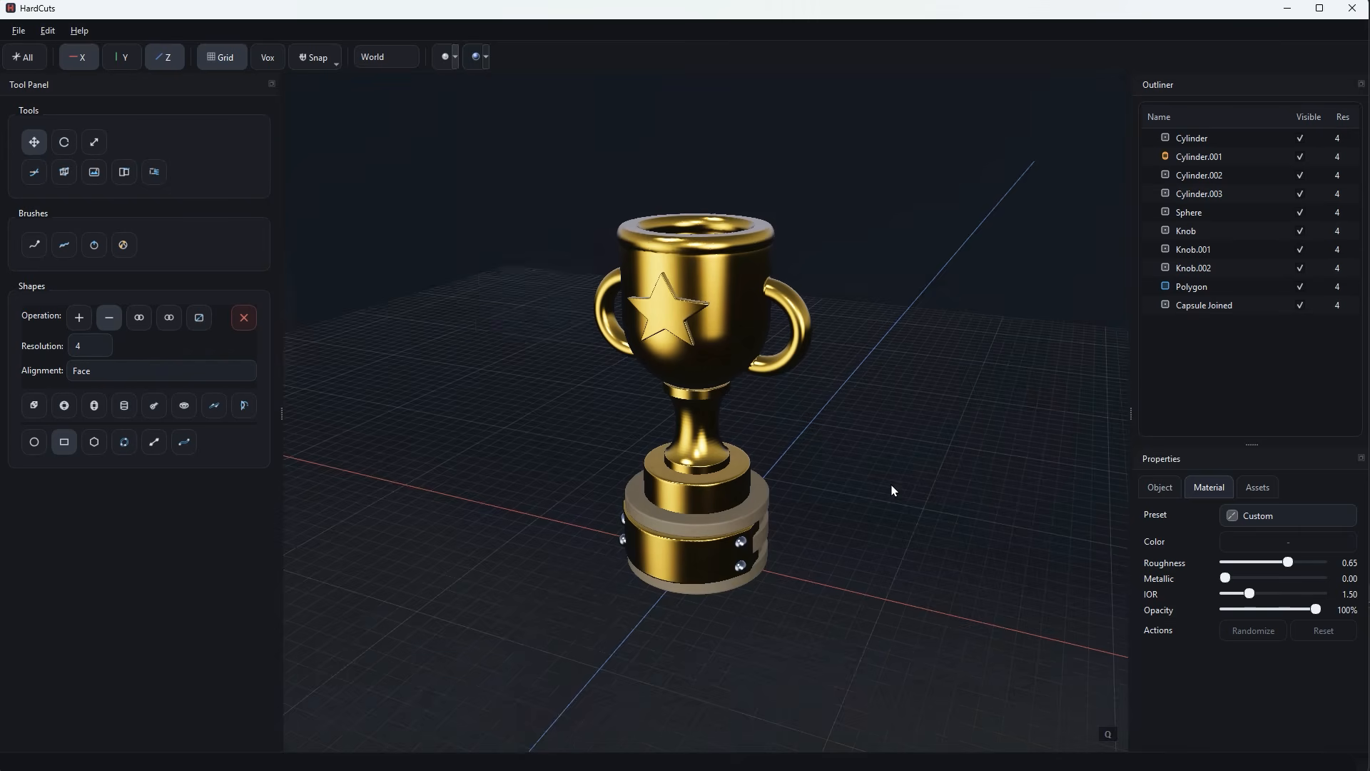
{"action": "scroll", "coordinate": [889, 495], "scroll_direction": "down", "scroll_amount": 3}
{"action": "mouse_move", "coordinate": [889, 496]}
{"action": "middle_mouse_down"}
{"action": "mouse_move", "coordinate": [980, 487]}
{"action": "mouse_move", "coordinate": [870, 508]}
{"action": "middle_mouse_up"}
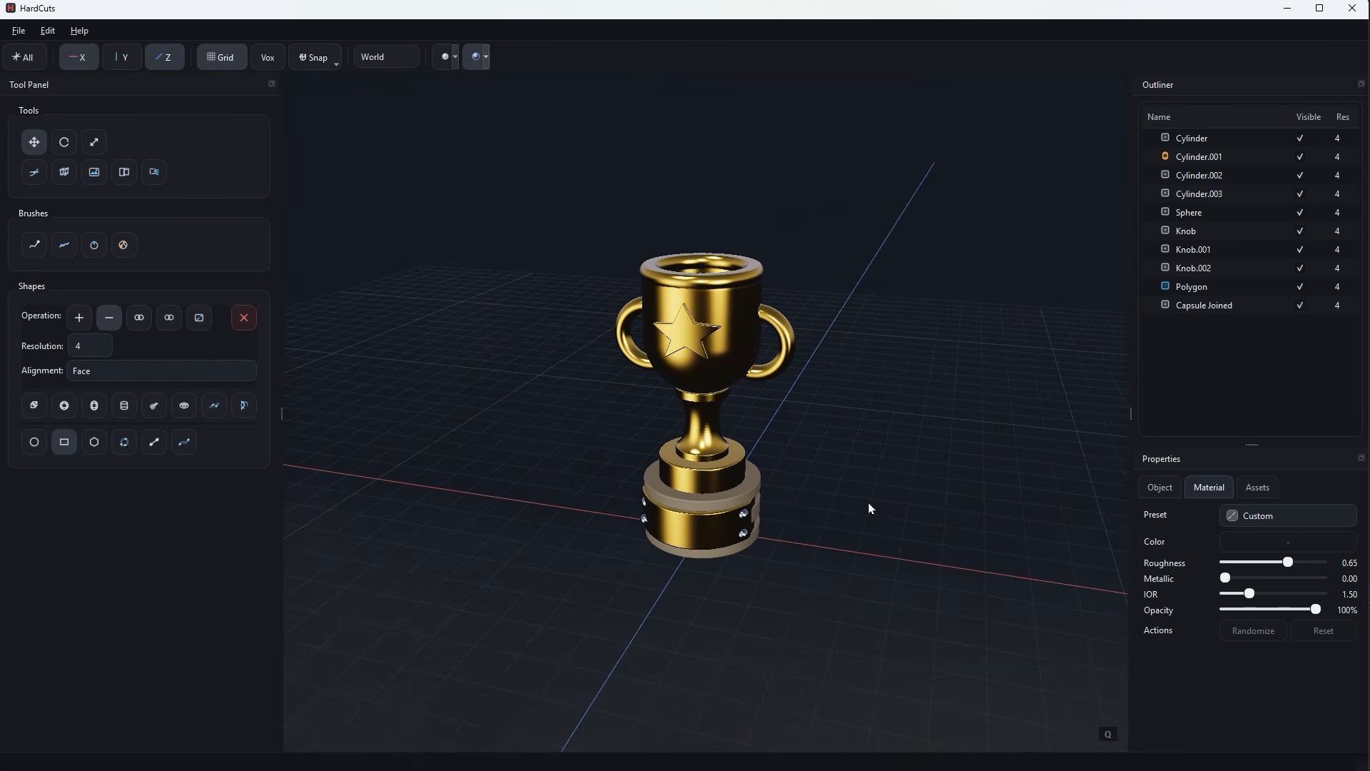
Darken the material color of the base's grey-brown rings to #322D24 and deselect the object.
{"action": "left_click", "coordinate": [749, 494]}
{"action": "left_click", "coordinate": [1288, 541]}
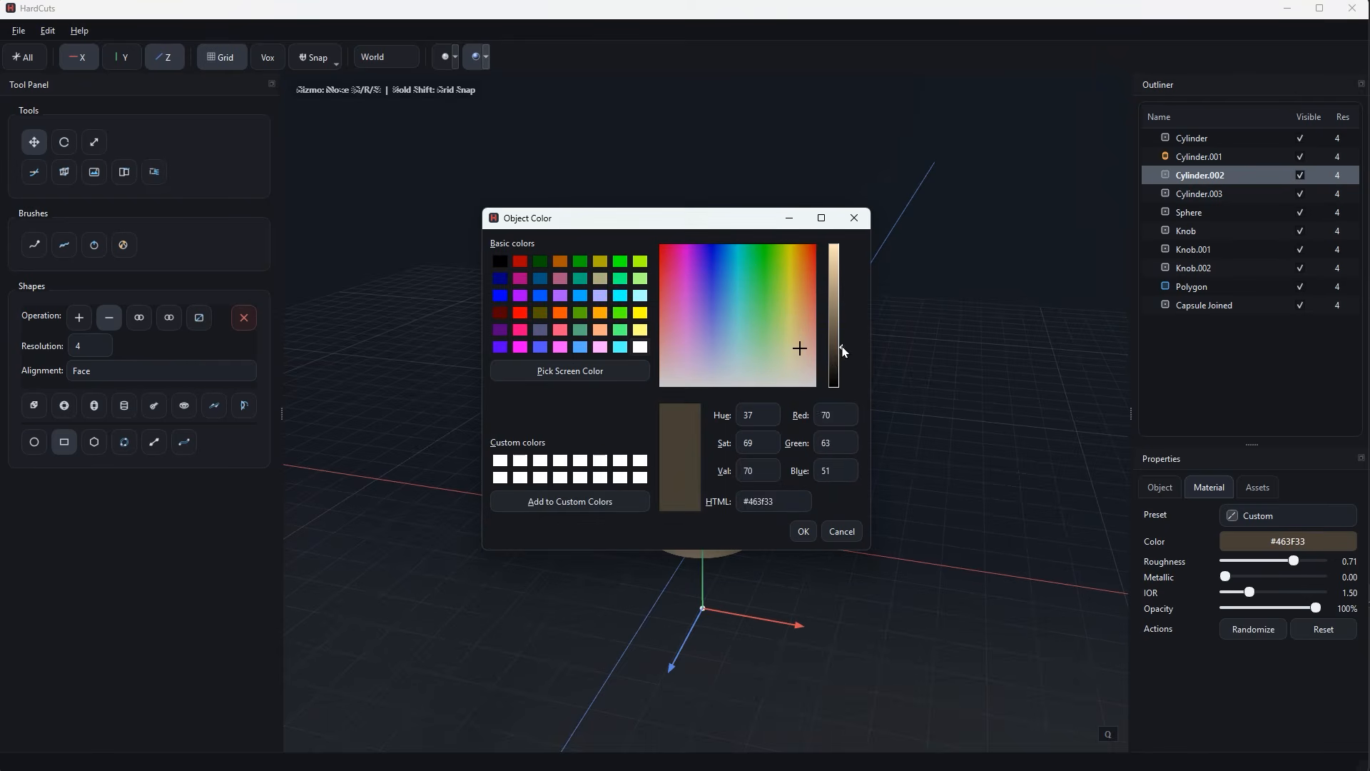
{"action": "left_click_drag", "start_coordinate": [836, 348], "coordinate": [836, 366]}
{"action": "left_click", "coordinate": [803, 531]}
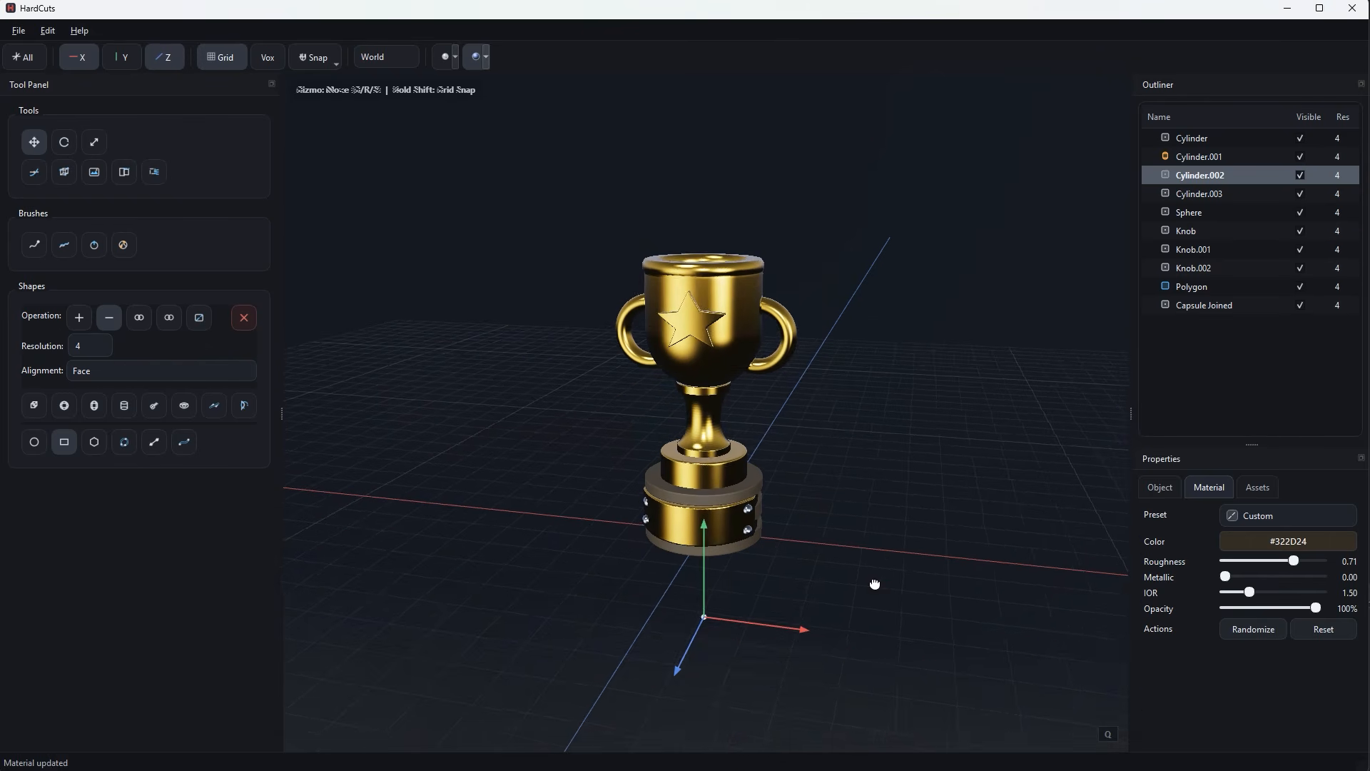
{"action": "left_click", "coordinate": [901, 557]}
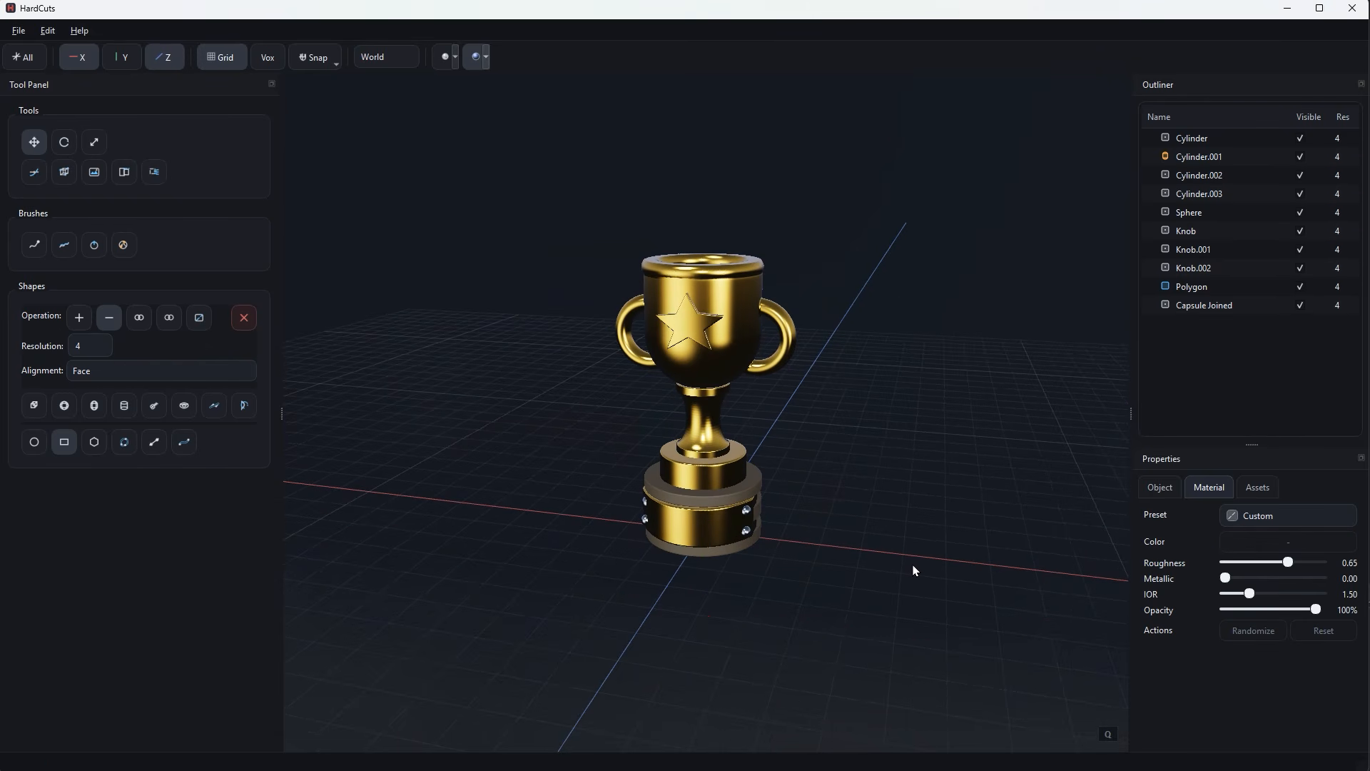
{"action": "middle_click_drag", "start_coordinate": [913, 566], "coordinate": [898, 579]}
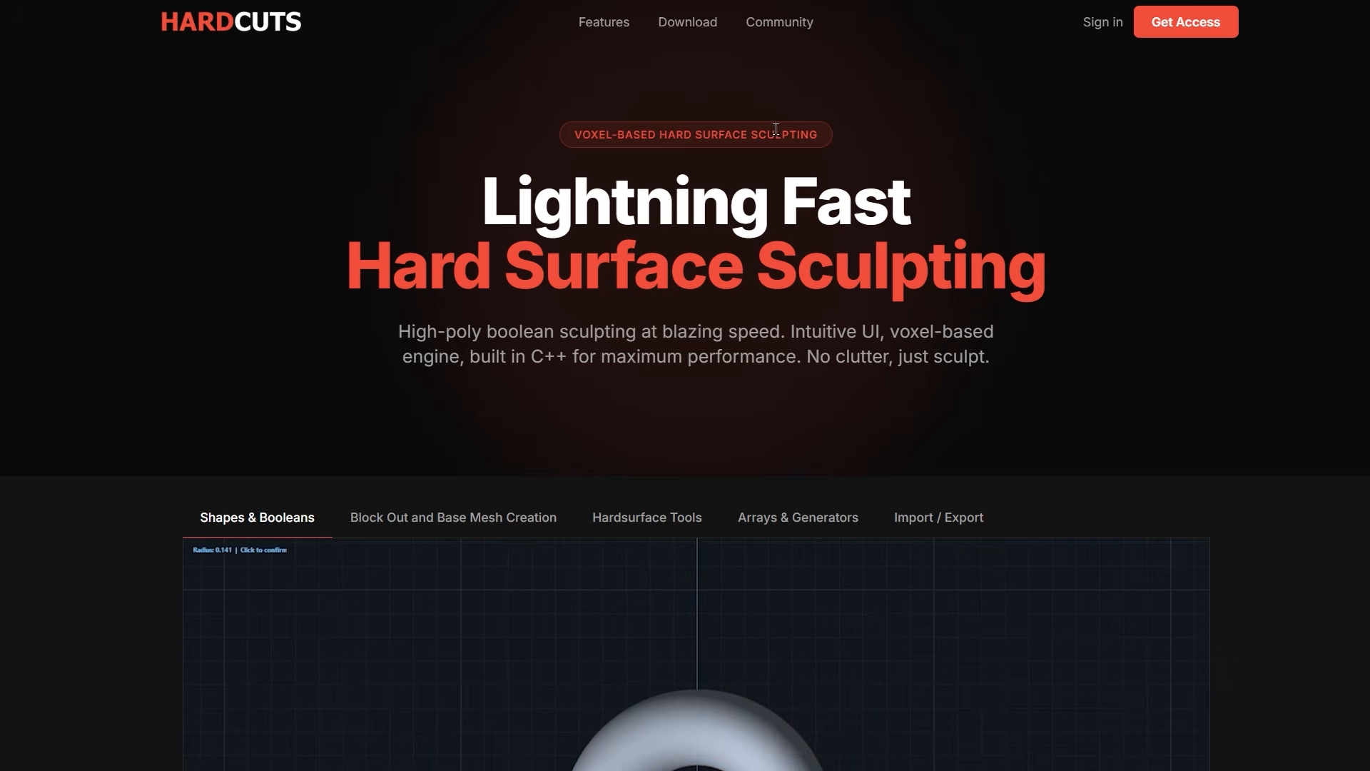
Open the Community page of the HardCuts website and read through the changelog from v0.6.13 down to v0.6.9.
{"action": "left_click", "coordinate": [769, 22]}
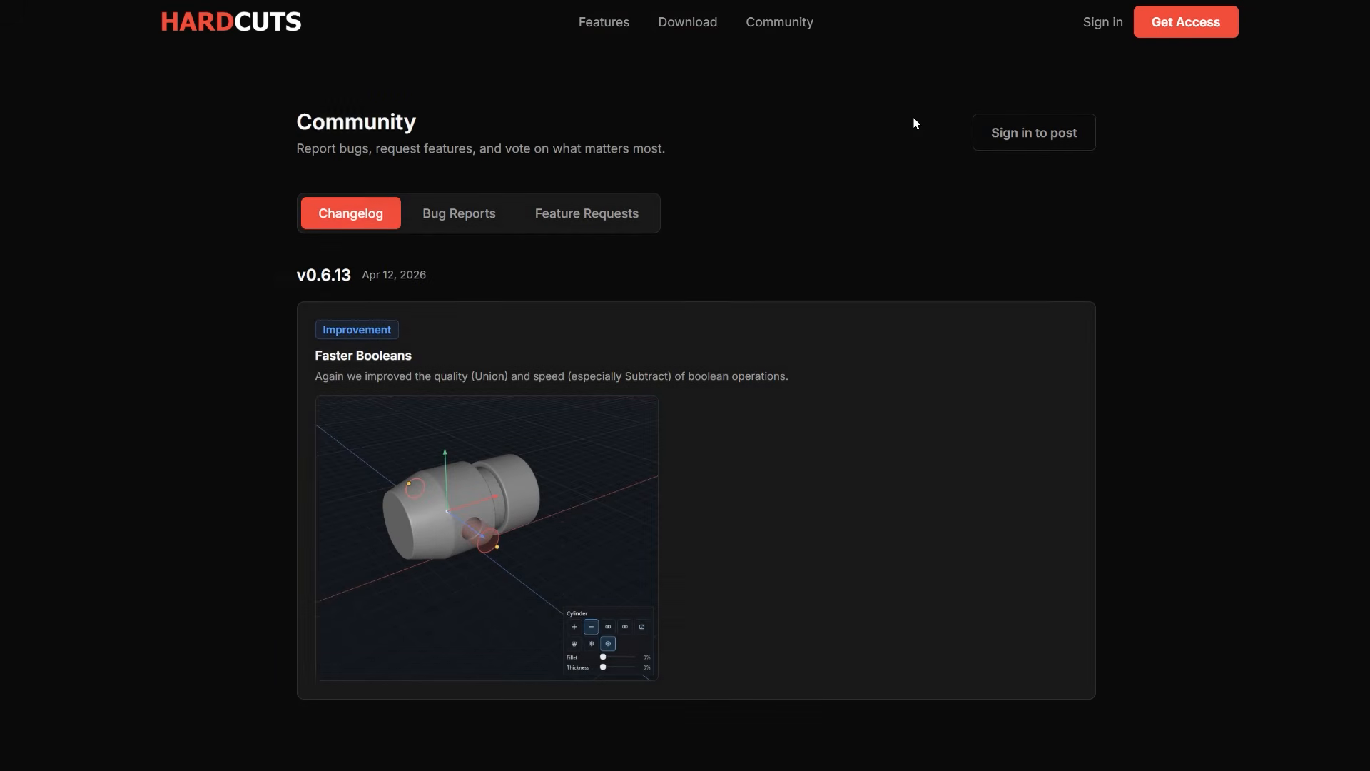
{"action": "scroll", "coordinate": [818, 371], "scroll_direction": "down", "scroll_amount": 2}
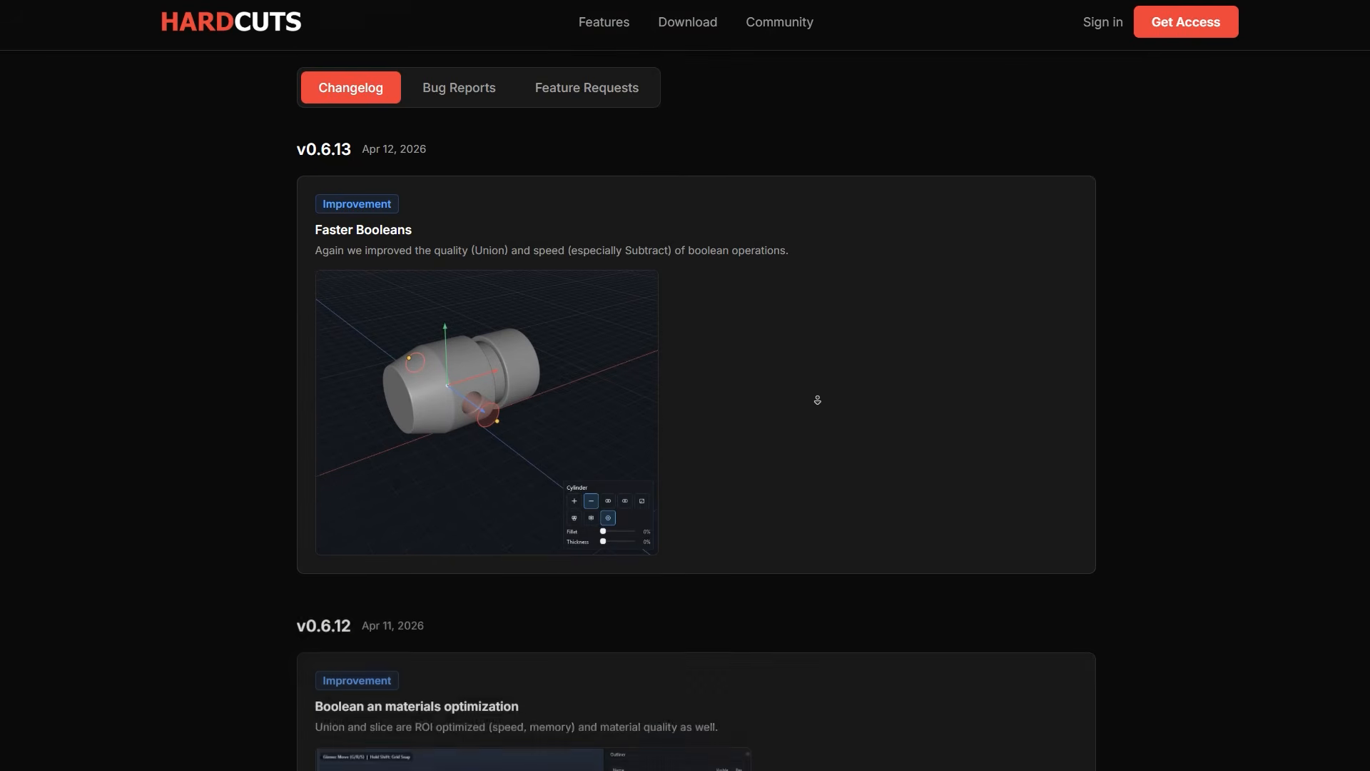
{"action": "scroll", "coordinate": [818, 399], "scroll_direction": "down", "scroll_amount": 7}
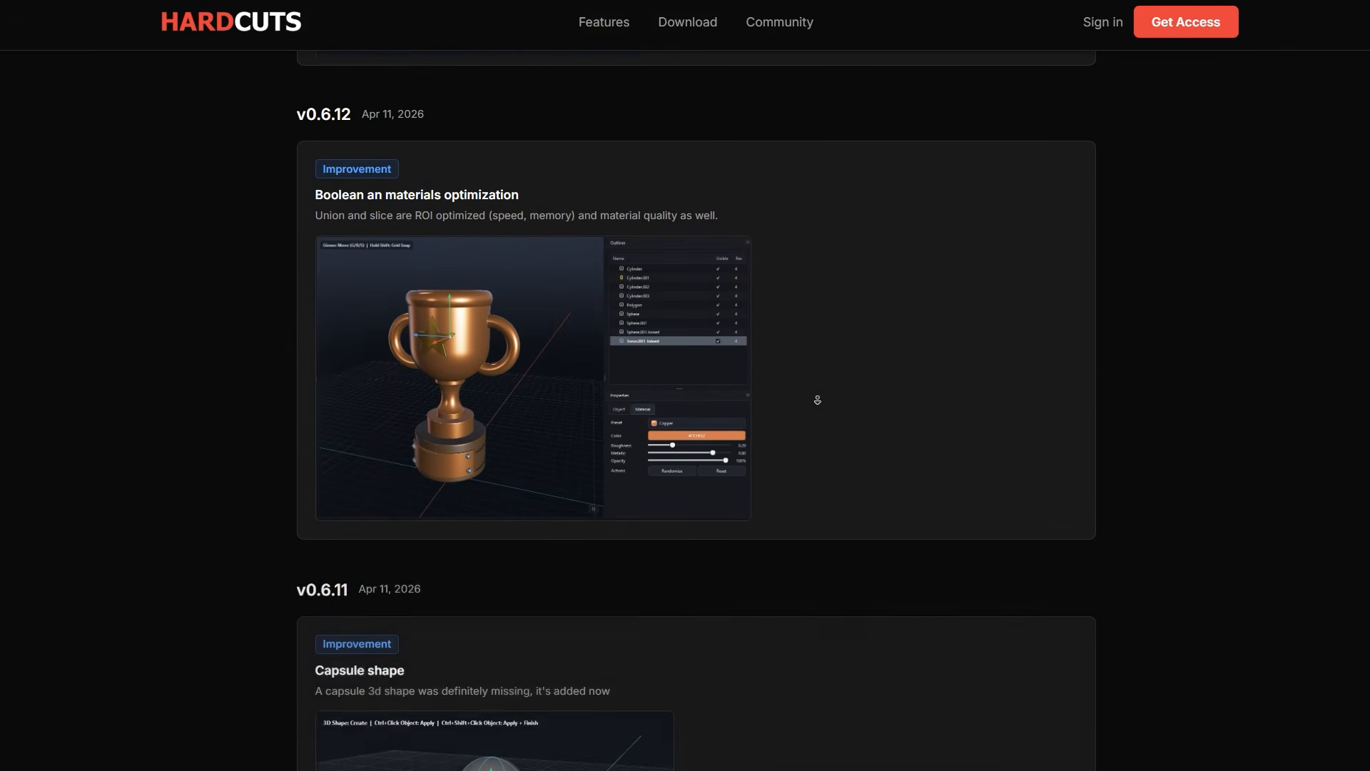
{"action": "scroll", "coordinate": [817, 400], "scroll_direction": "down", "scroll_amount": 7}
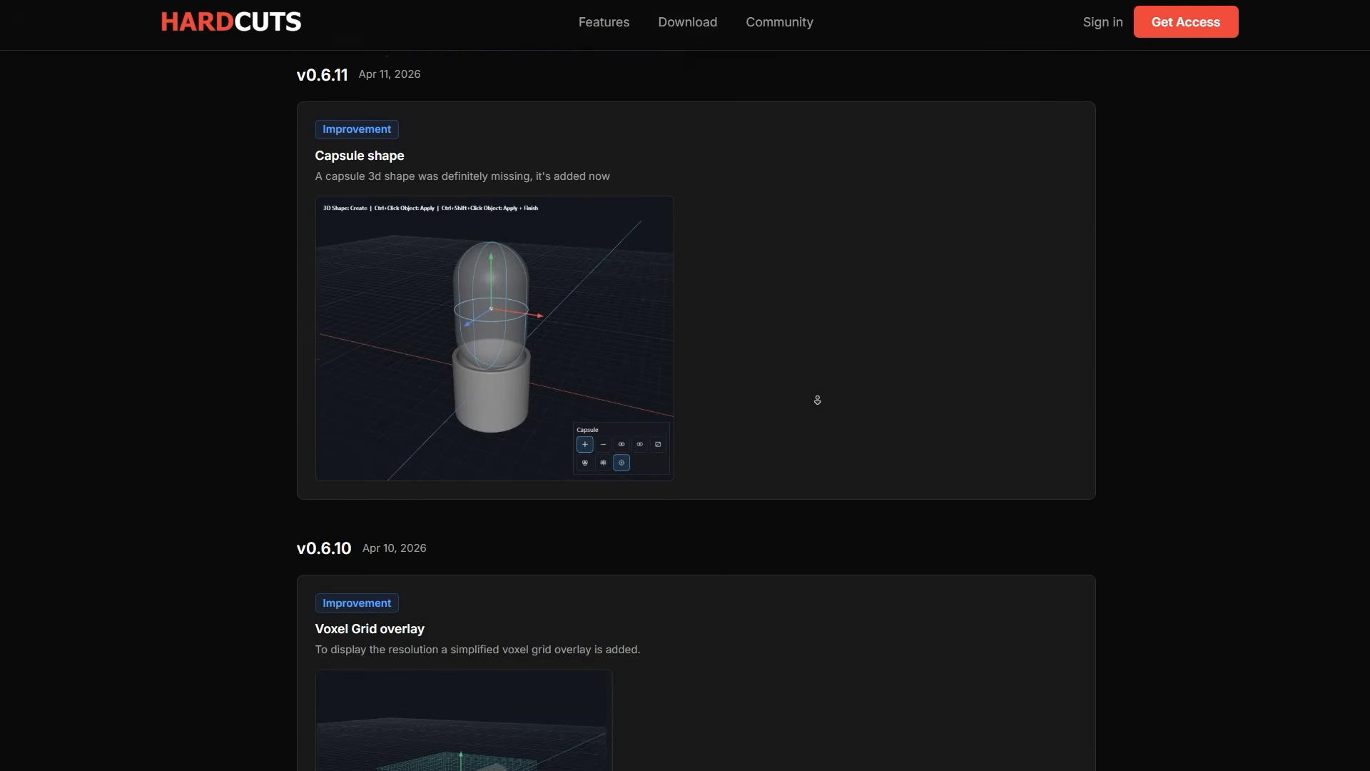
{"action": "scroll", "coordinate": [818, 400], "scroll_direction": "down", "scroll_amount": 7}
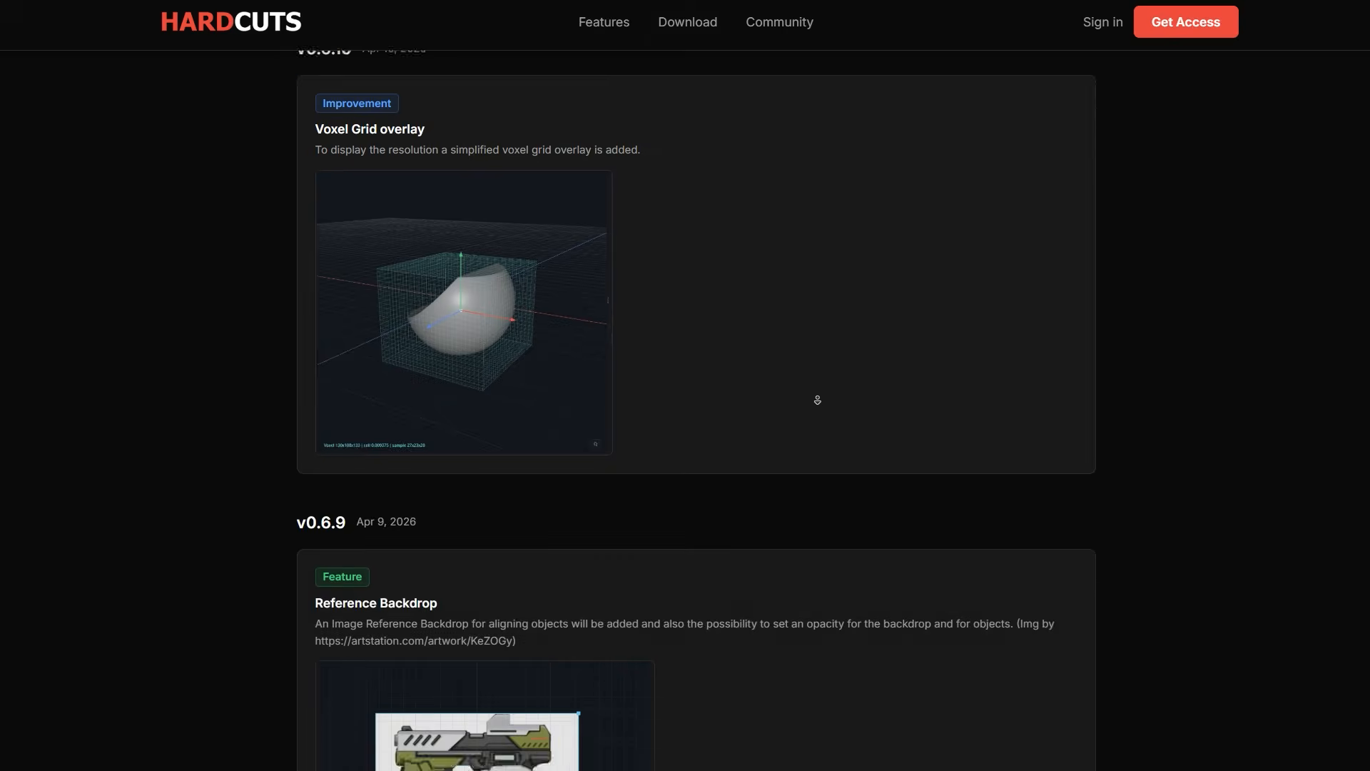
{"action": "scroll", "coordinate": [818, 399], "scroll_direction": "down", "scroll_amount": 5}
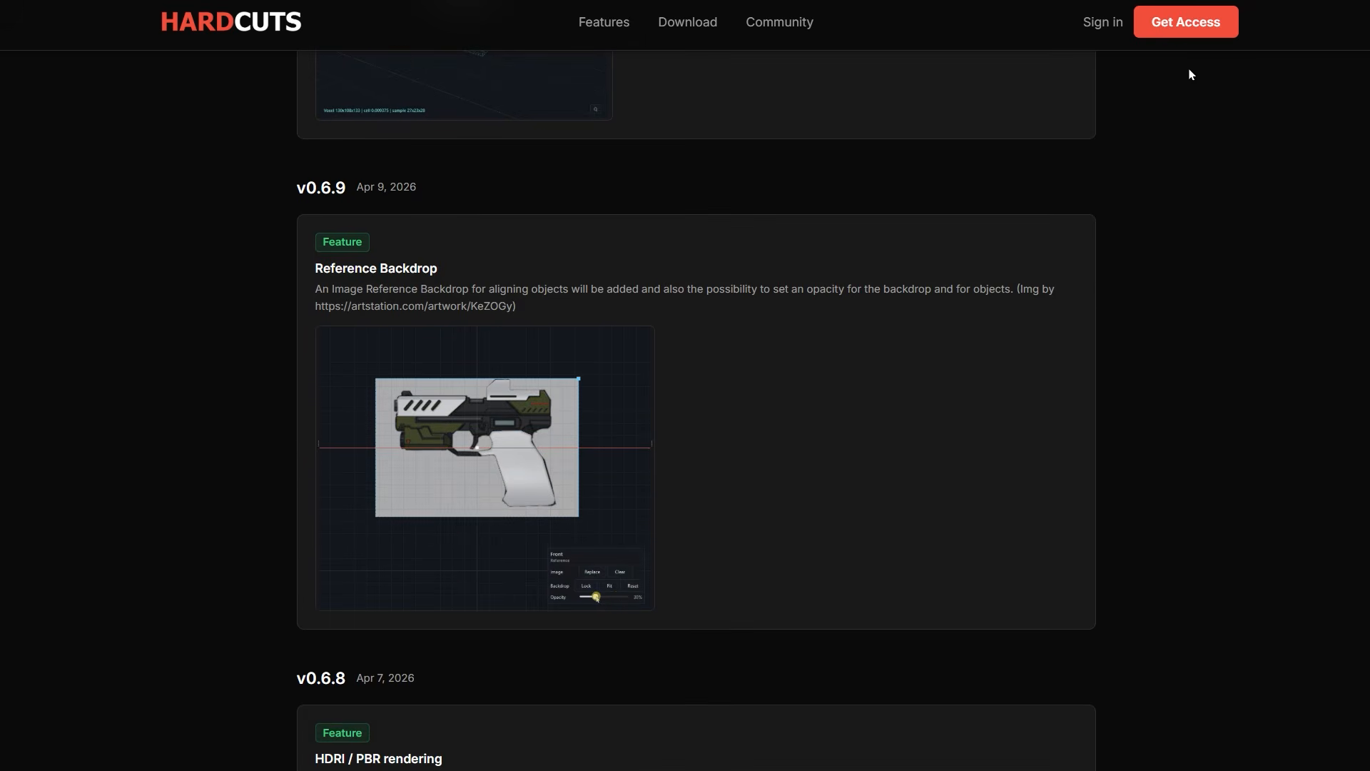
Open the access registration page and highlight the Alpha Access price line and the free account heading.
{"action": "left_click", "coordinate": [1182, 33]}
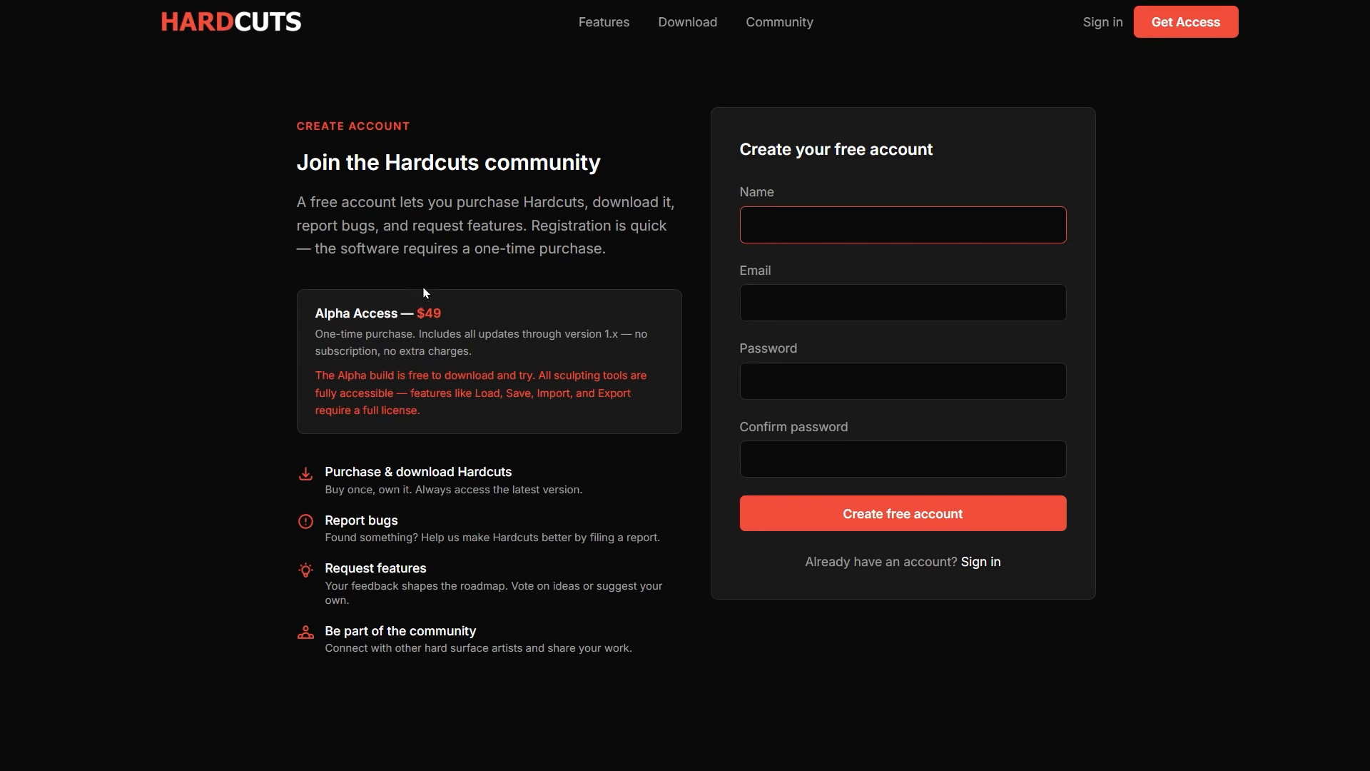
{"action": "left_click_drag", "start_coordinate": [315, 314], "coordinate": [543, 313]}
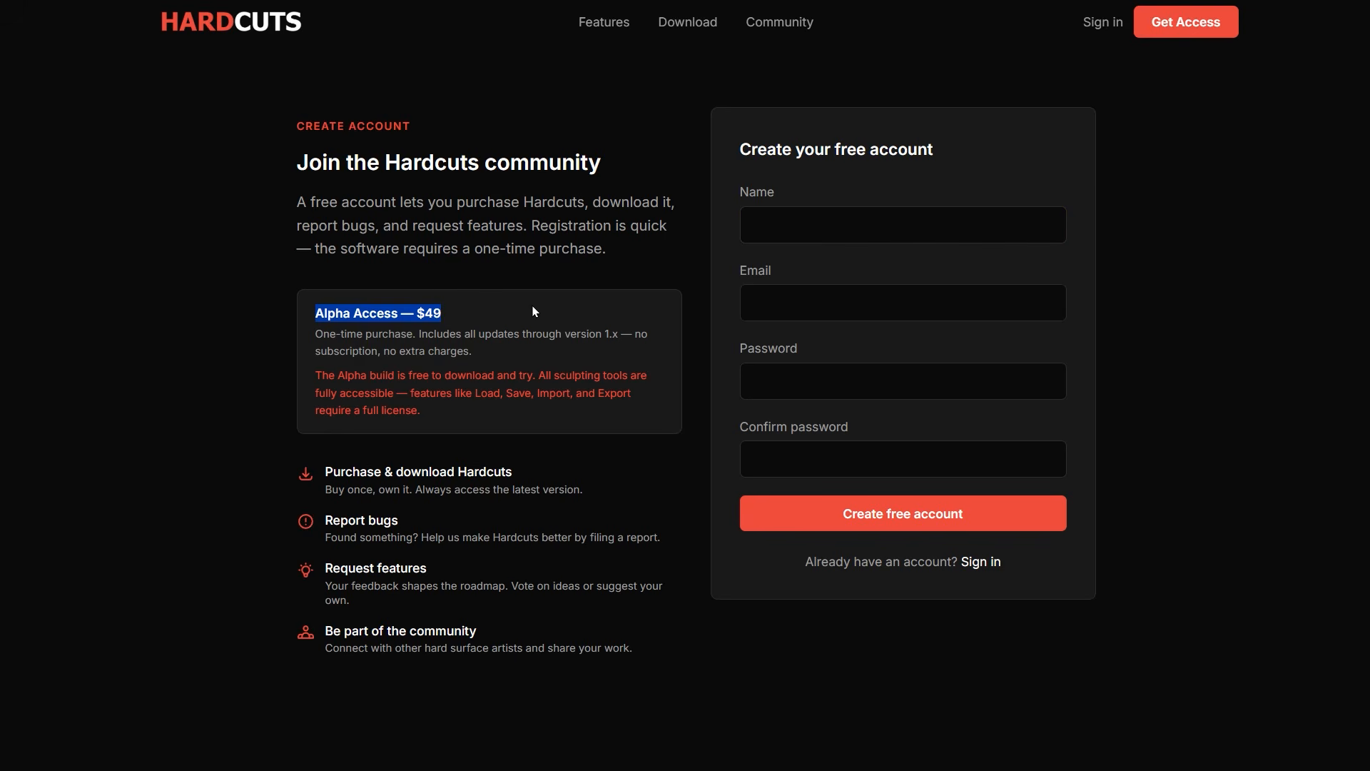
{"action": "left_click_drag", "start_coordinate": [740, 152], "coordinate": [935, 154]}
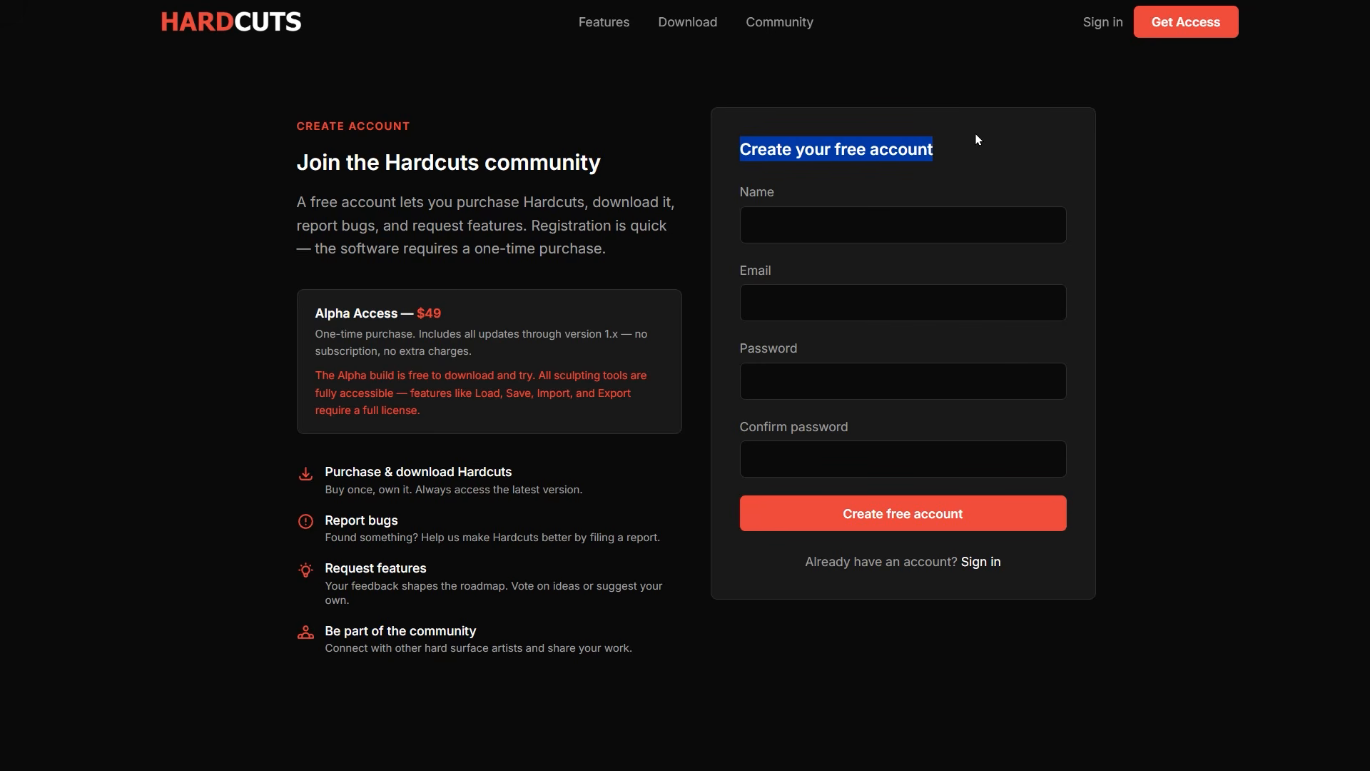
Return to the Community page and view the bug reports, followed by the feature requests.
{"action": "left_click", "coordinate": [779, 22]}
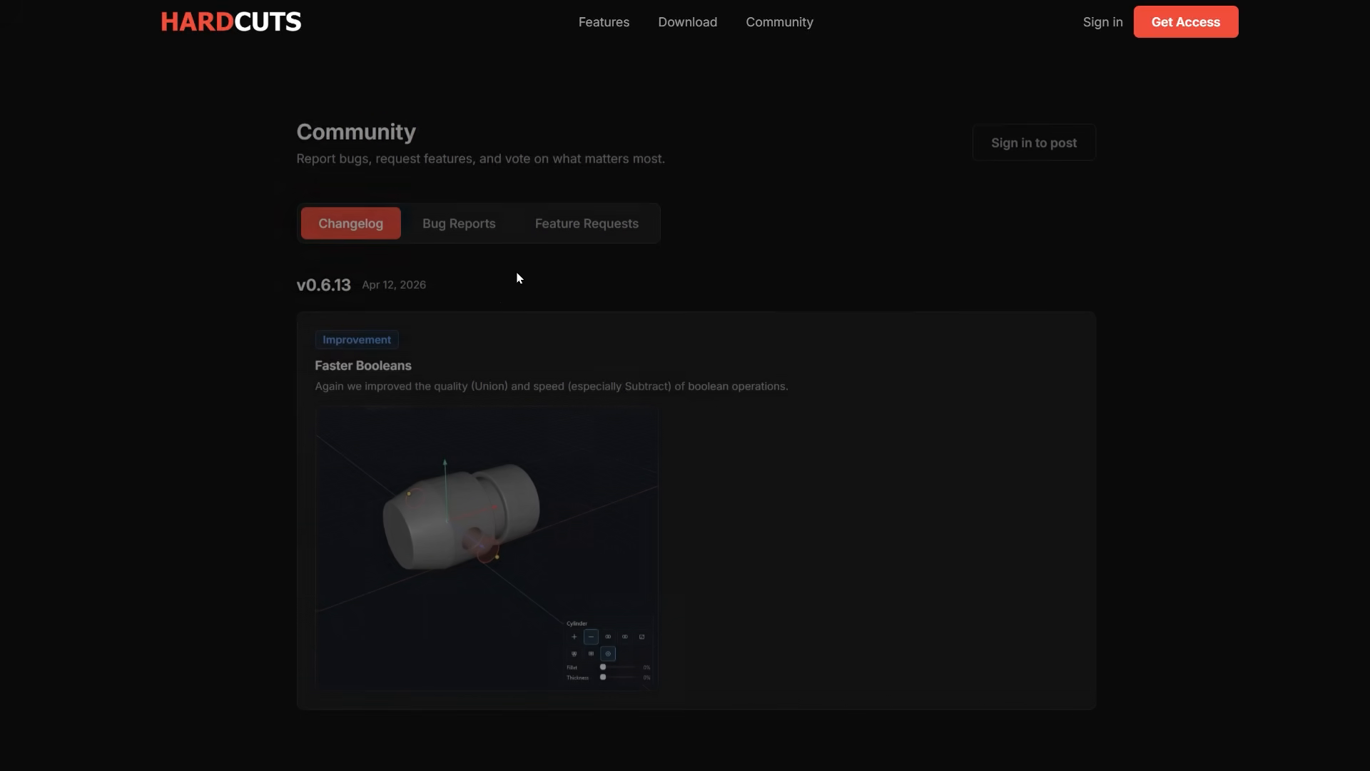
{"action": "left_click", "coordinate": [480, 221]}
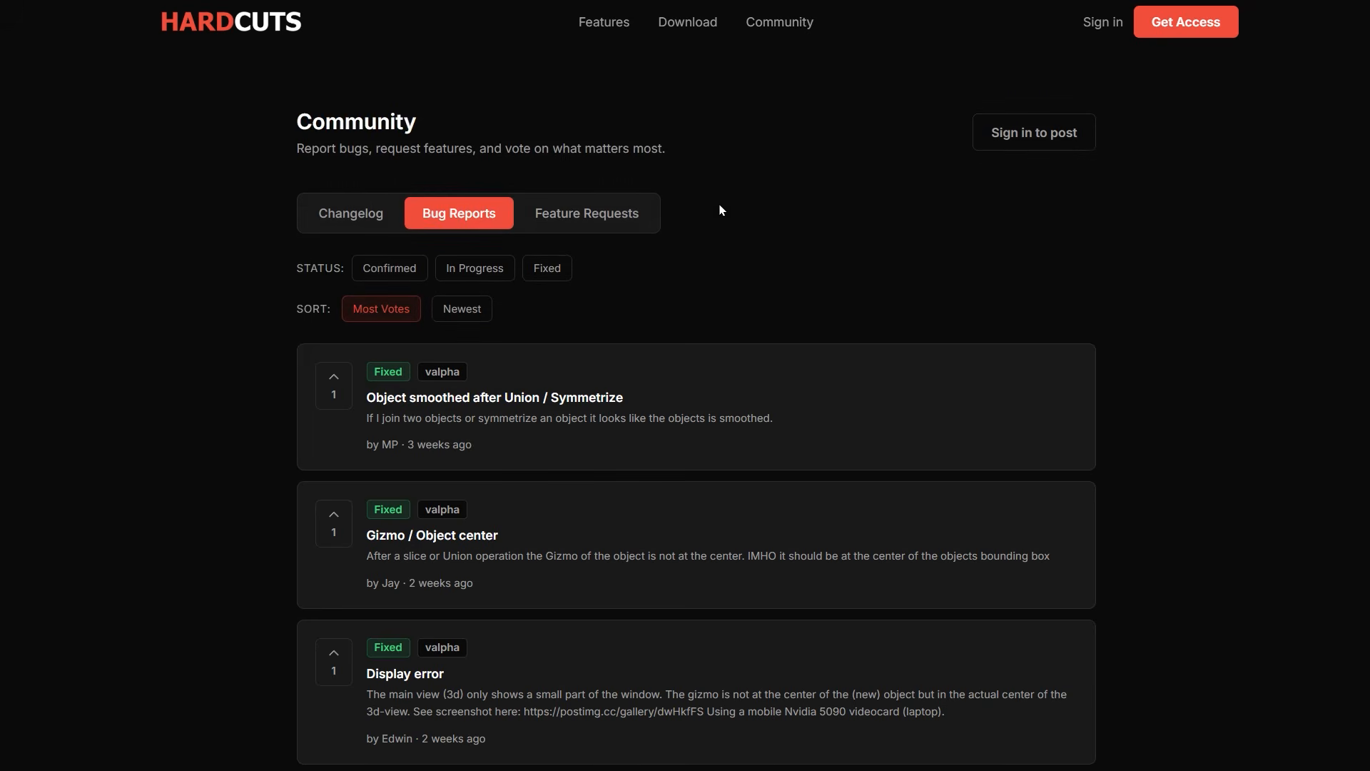
{"action": "left_click", "coordinate": [601, 224]}
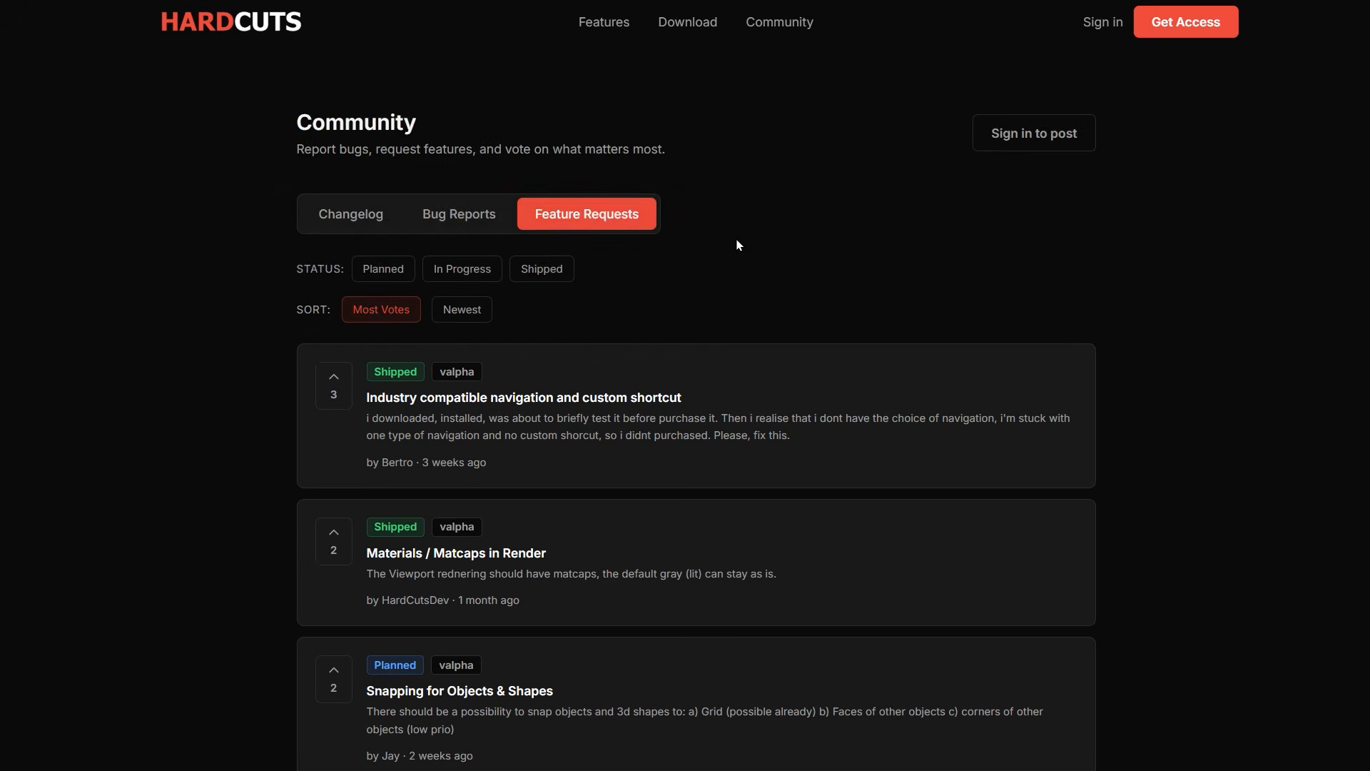